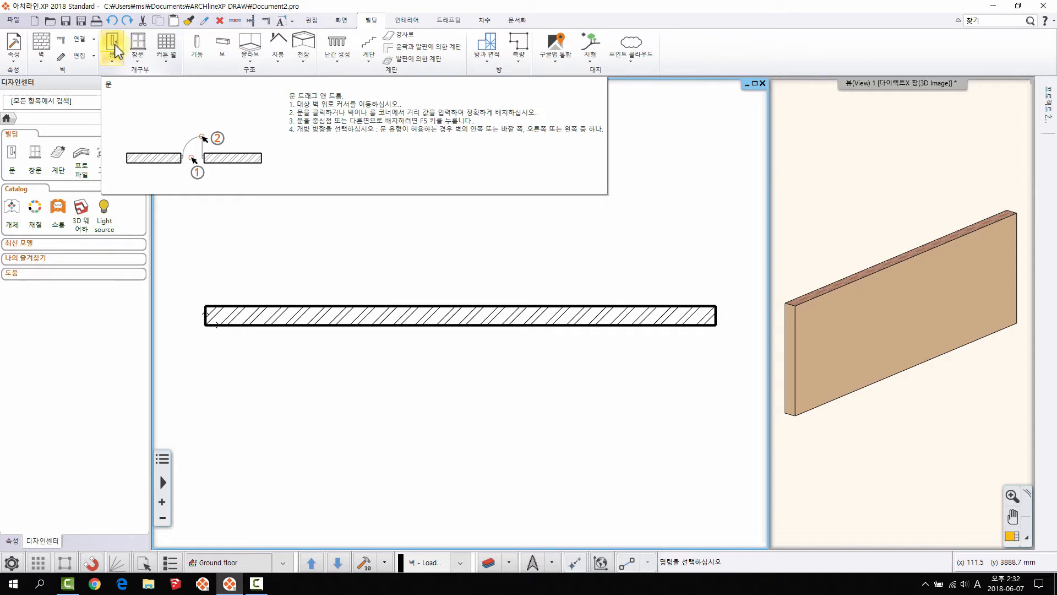
Set the default door type to the single interior glass door (1쪽으로 된 내부 유리) from the indoor 단일 category.
right_click(113, 45)
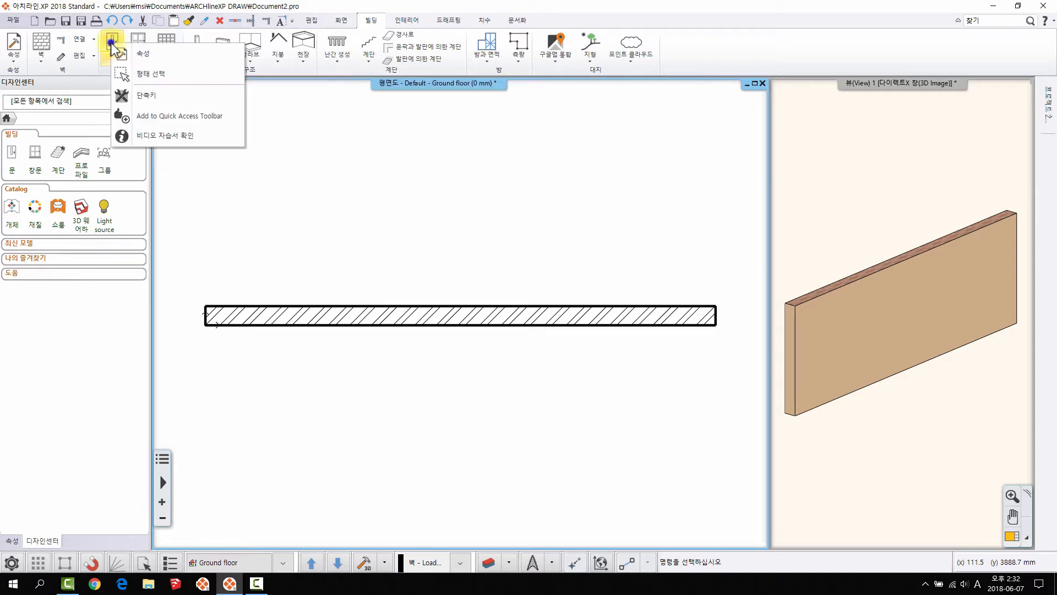
click(165, 54)
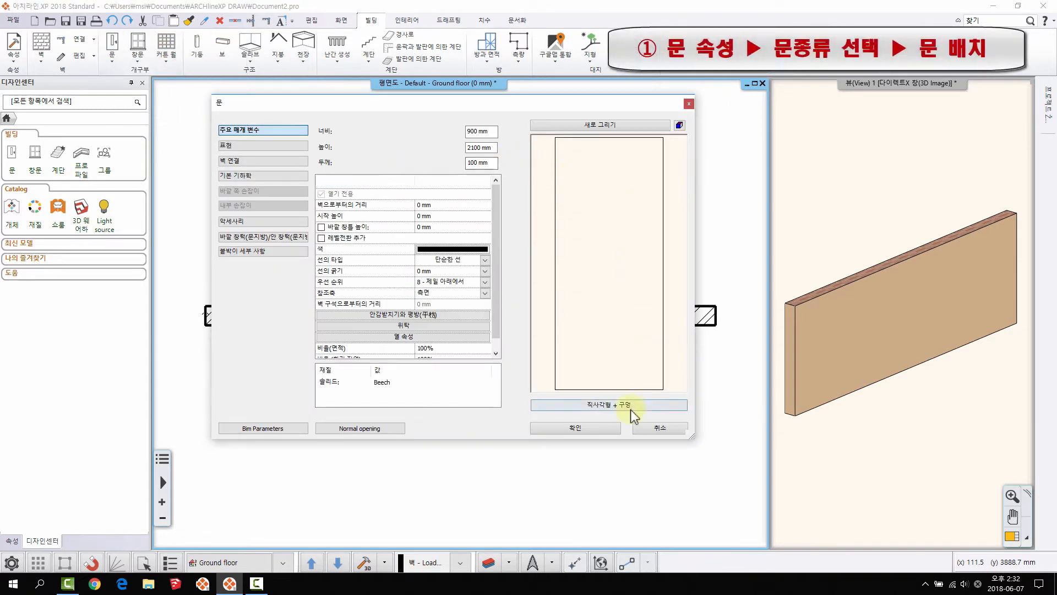
click(631, 411)
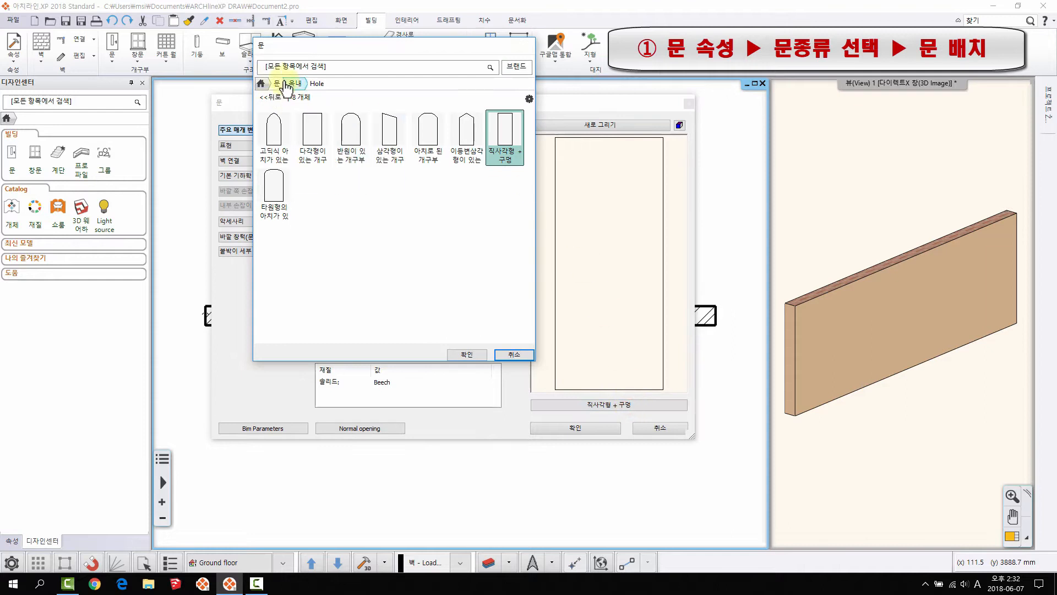
click(293, 84)
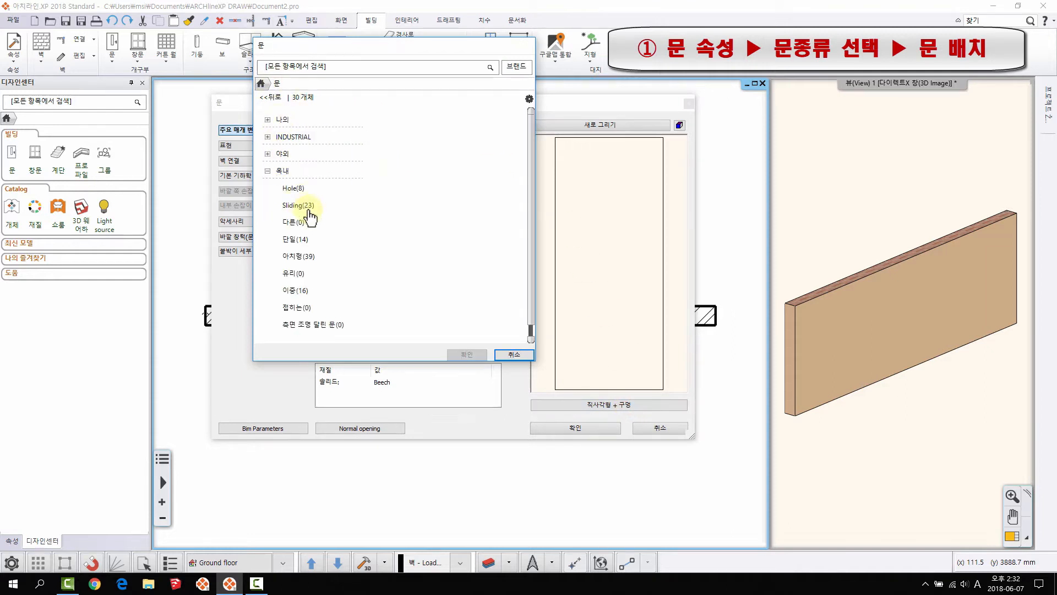
click(296, 240)
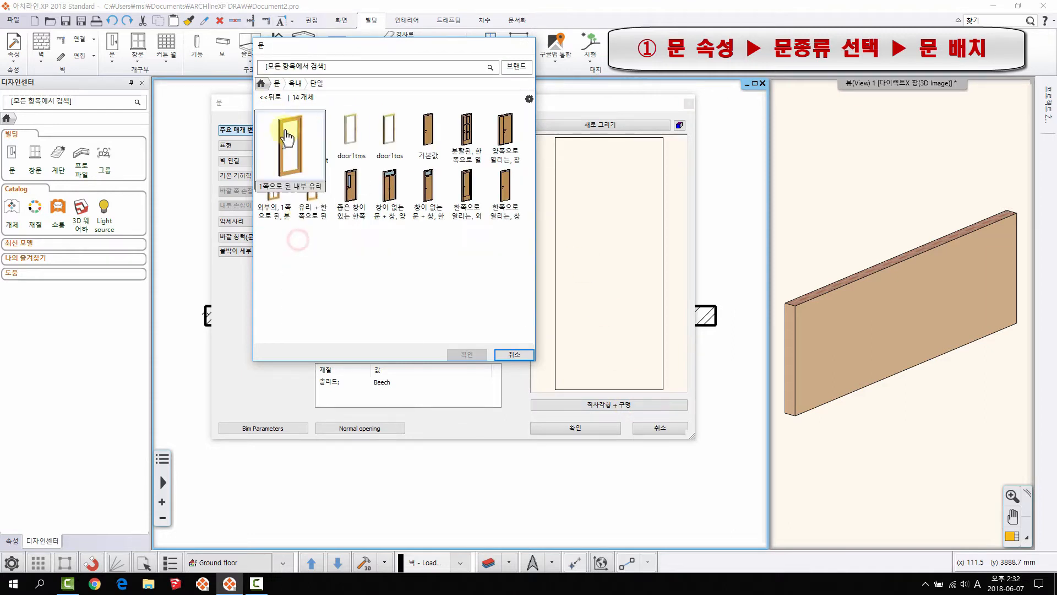
click(467, 354)
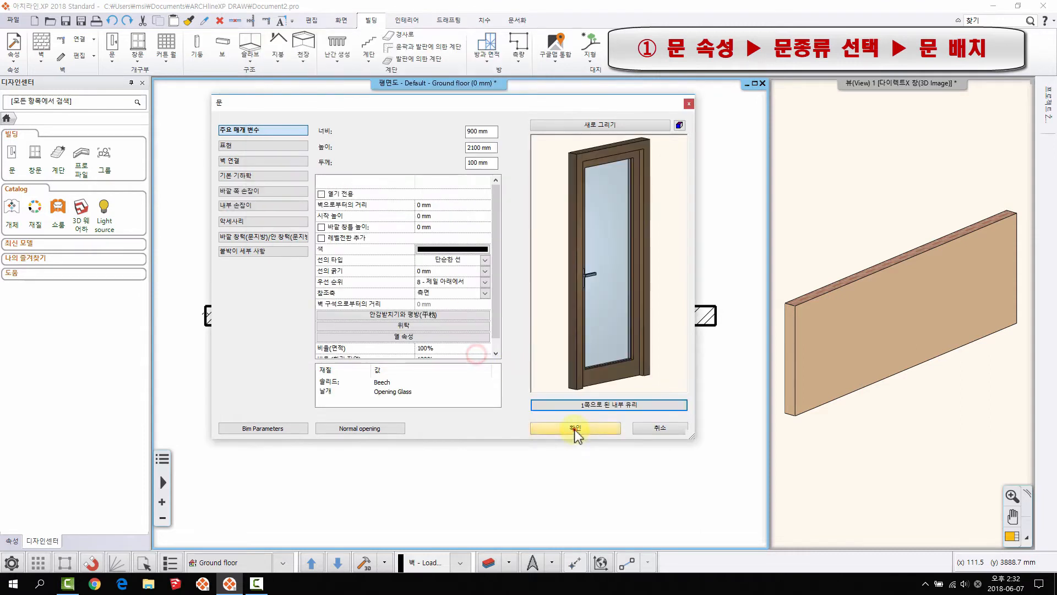
click(575, 428)
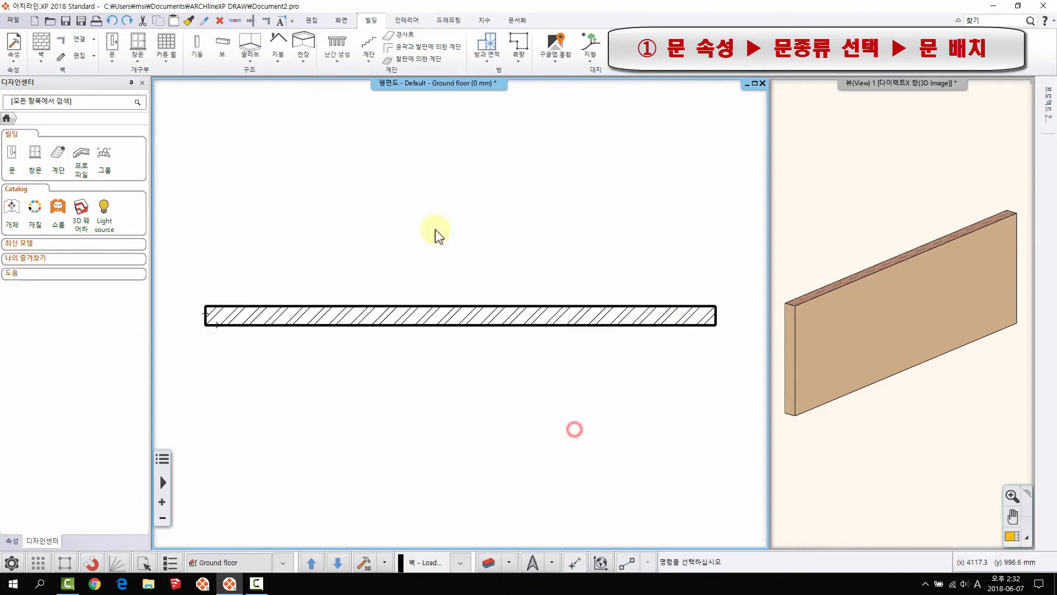
Place the glass door in the wall near its left end, swinging toward the upper side of the plan.
click(111, 41)
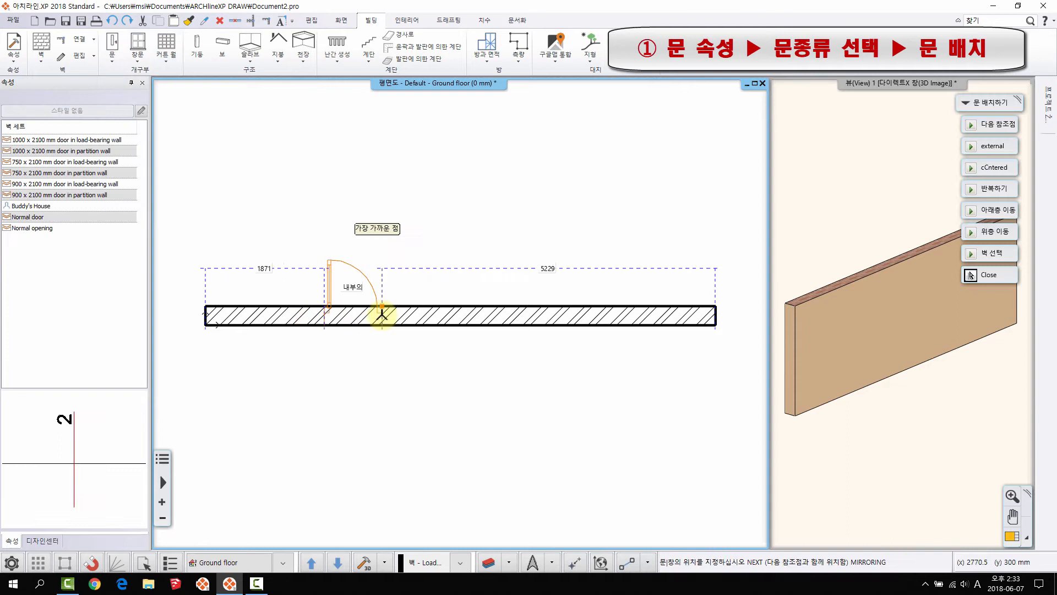
click(356, 310)
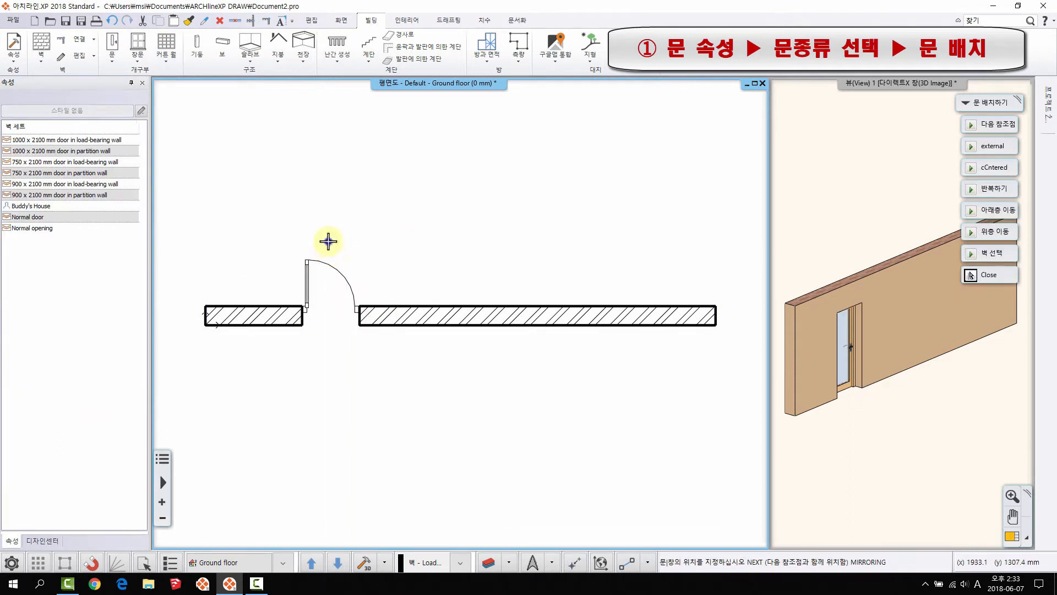
right_click(328, 241)
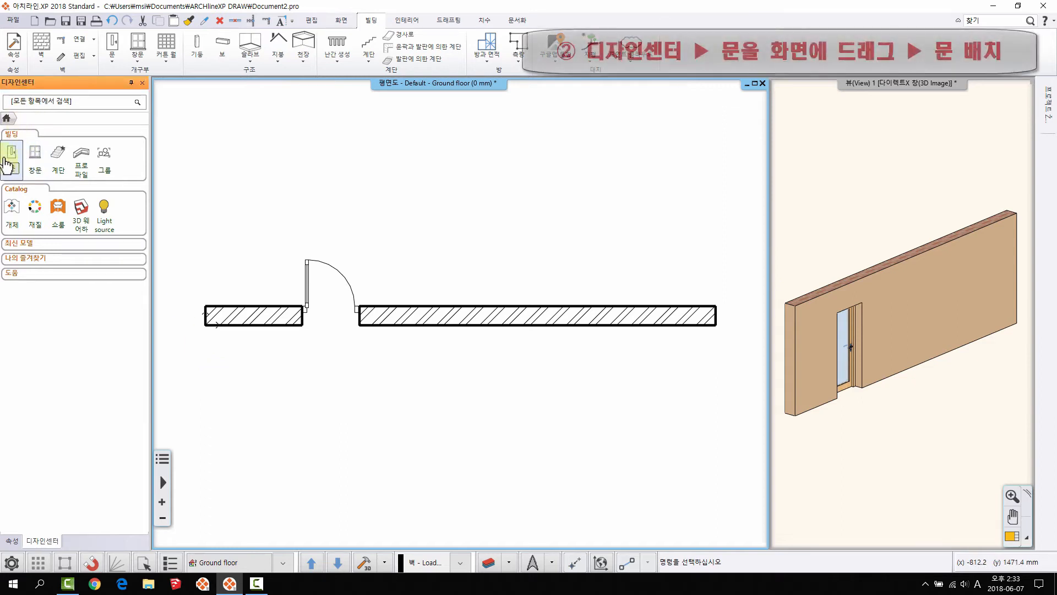
Insert the 기본값 door from the Design Center's indoor 단일 category into the wall, about 3820 mm from its left end.
click(12, 154)
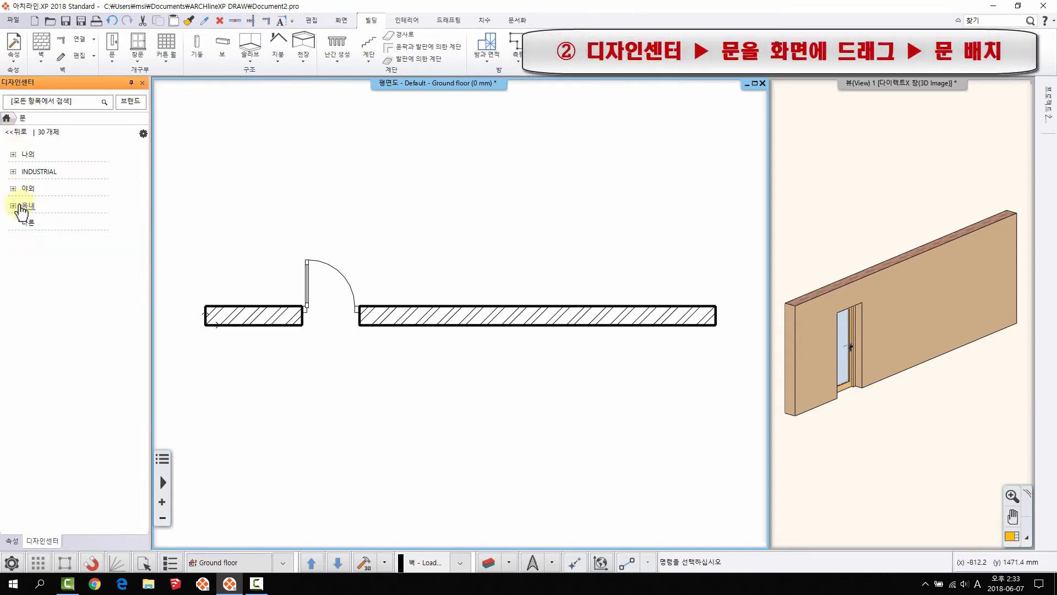
click(14, 205)
click(42, 274)
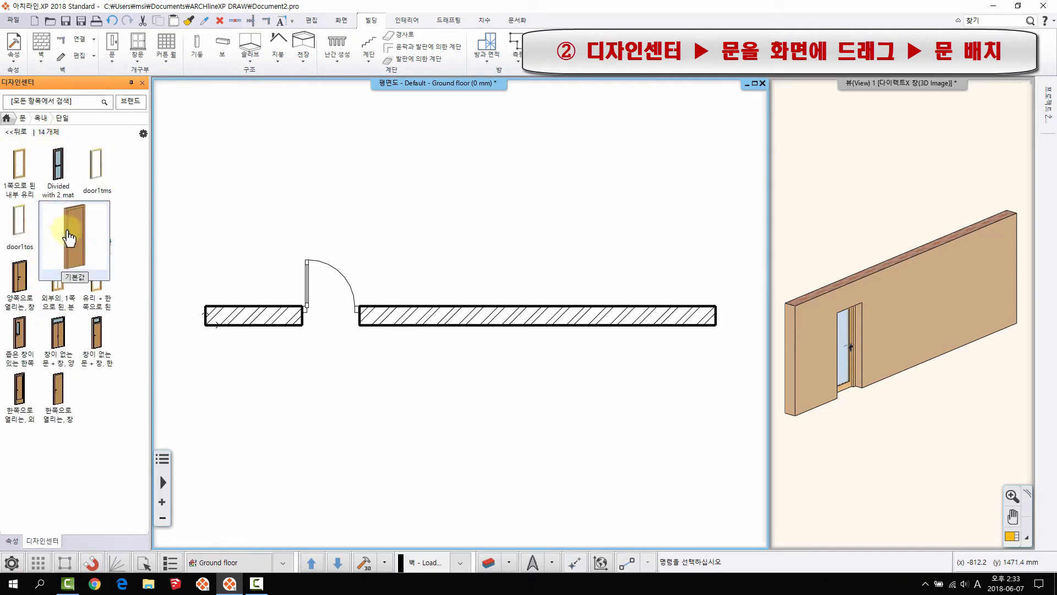
drag(69, 237, 460, 306)
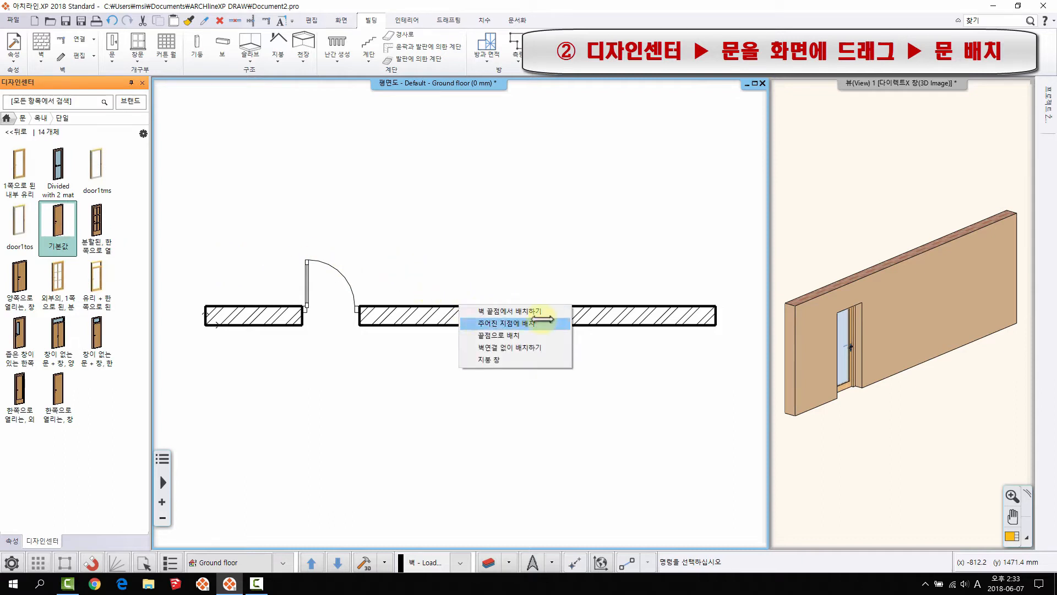
click(546, 310)
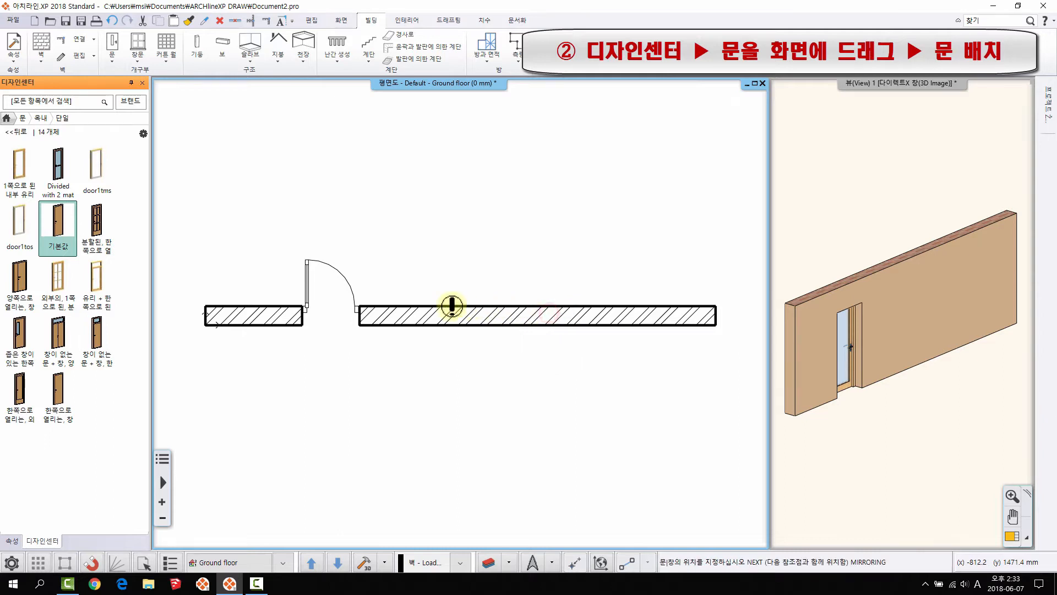
click(503, 300)
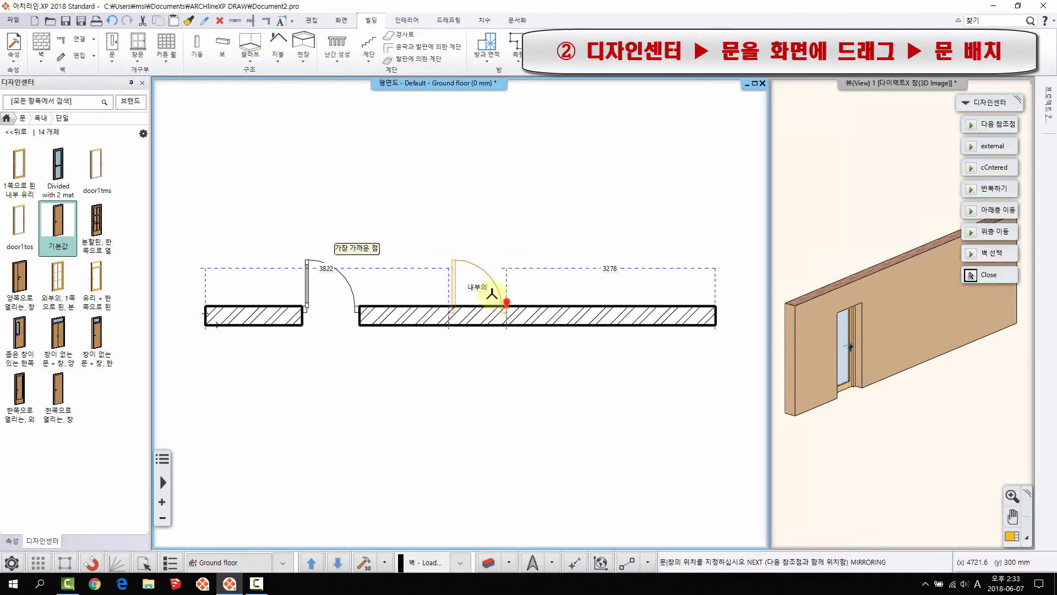
click(445, 258)
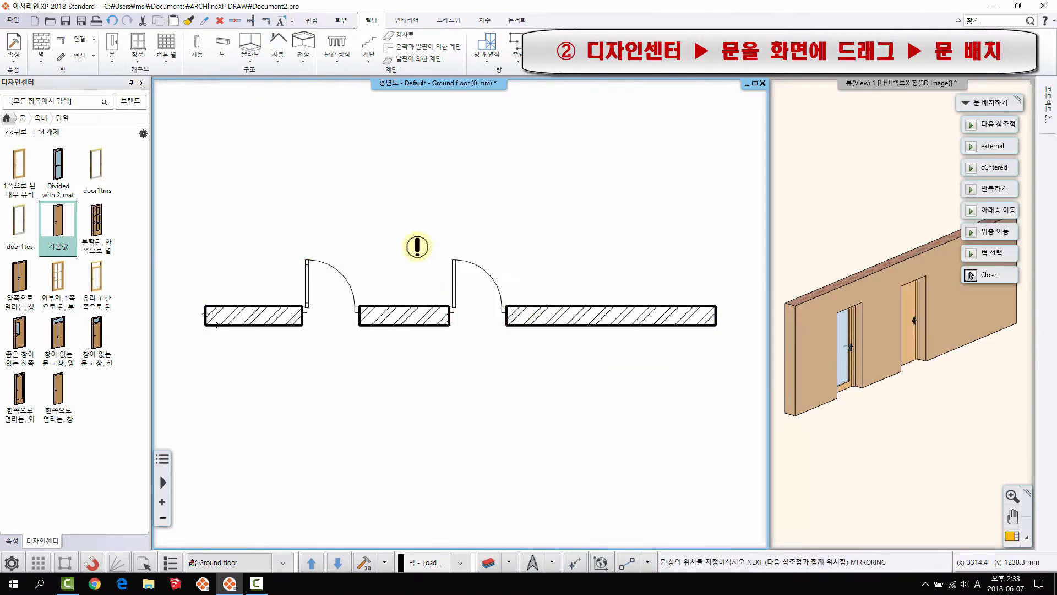
right_click(418, 246)
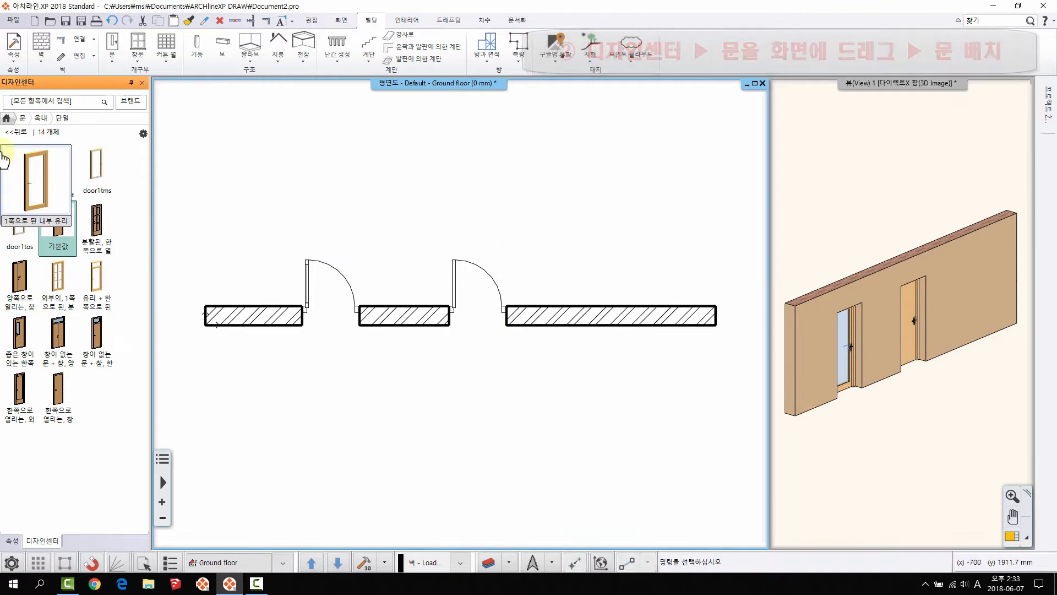
Delete both doors from the wall by enclosing them in one selection window.
mouse_move(109, 329)
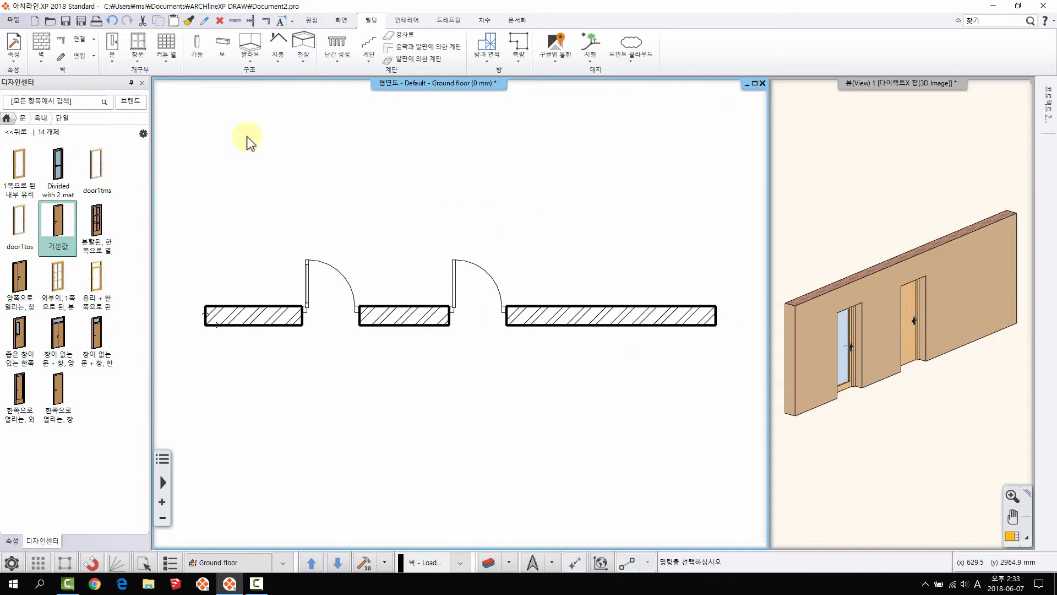
key(Escape)
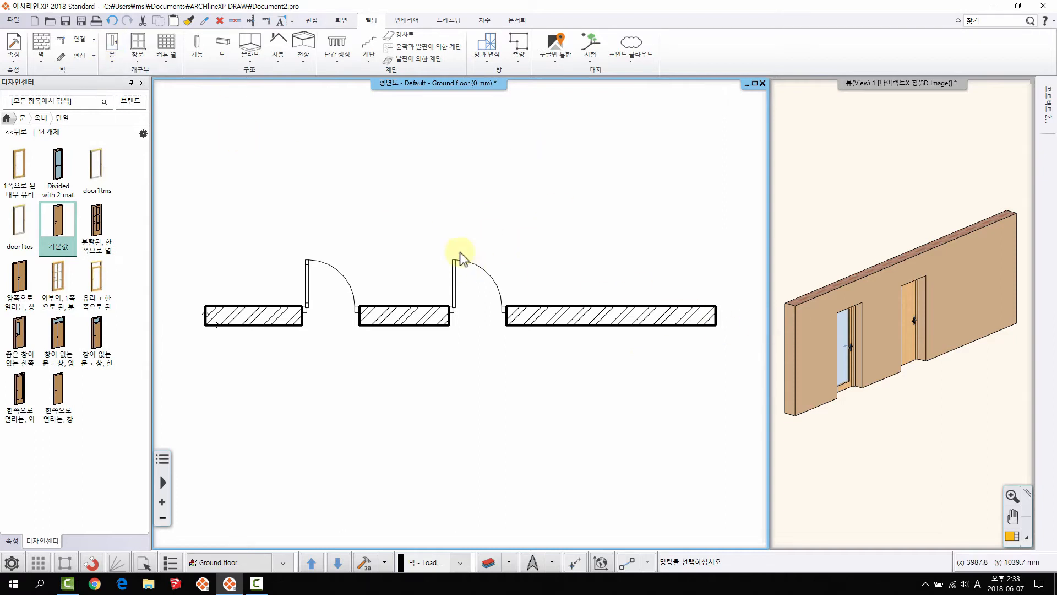
middle_drag(458, 196, 400, 164)
click(523, 203)
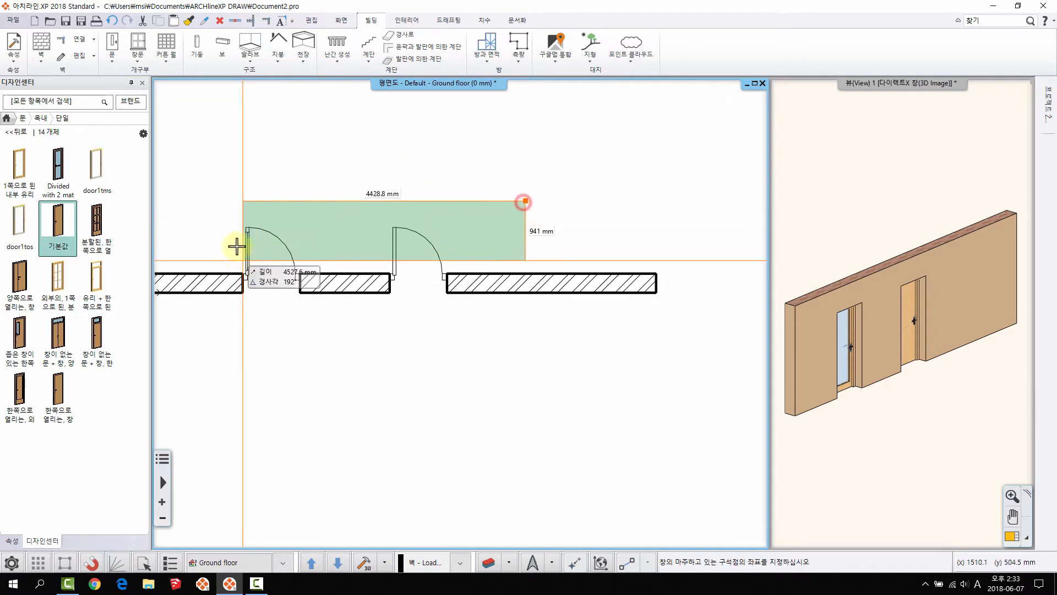
click(239, 244)
middle_drag(228, 236, 447, 290)
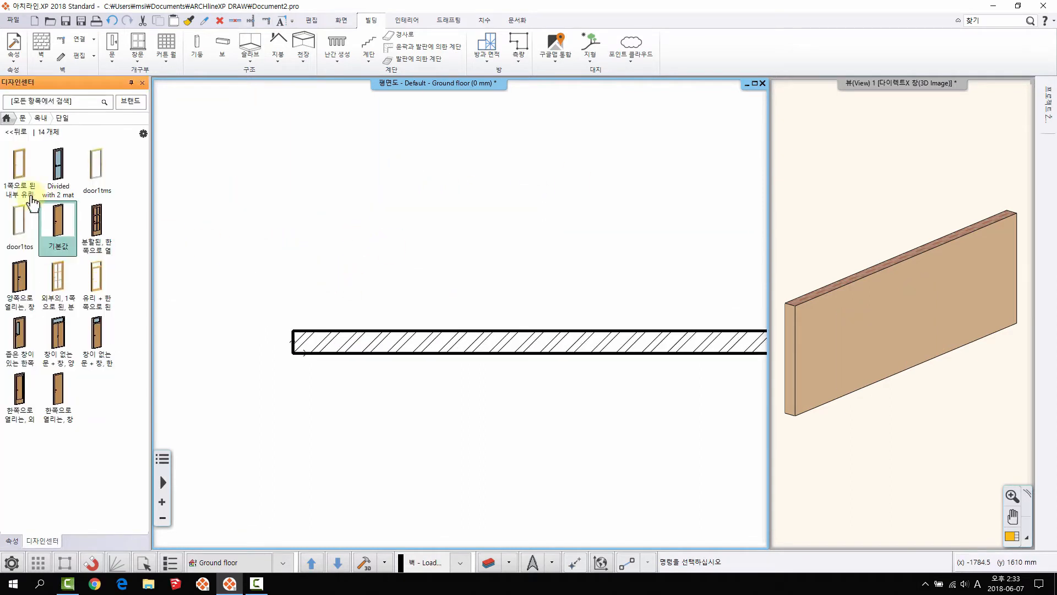
Place the 기본값 single door from the Design Center in the wall, about 500 mm from its right end.
double_click(96, 223)
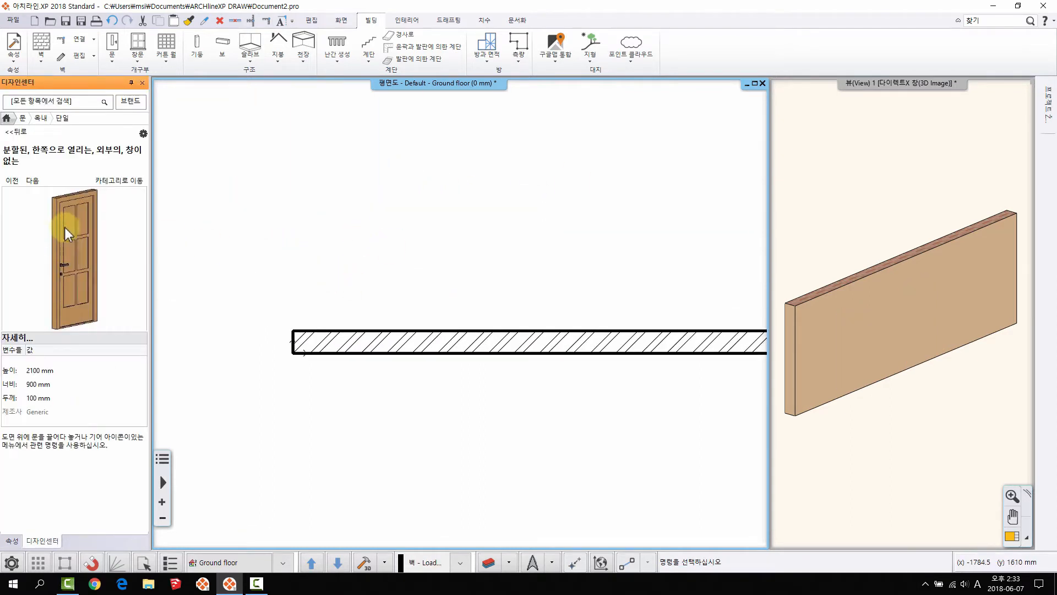
click(14, 132)
drag(60, 223, 427, 341)
click(471, 344)
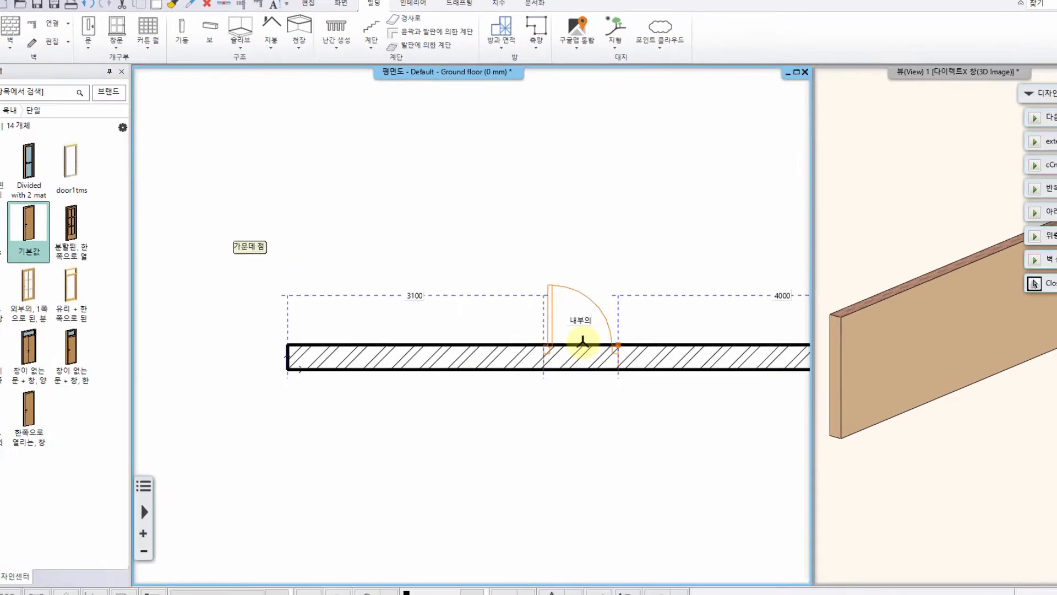
scroll(286, 358, up, 1)
middle_drag(330, 351, 519, 342)
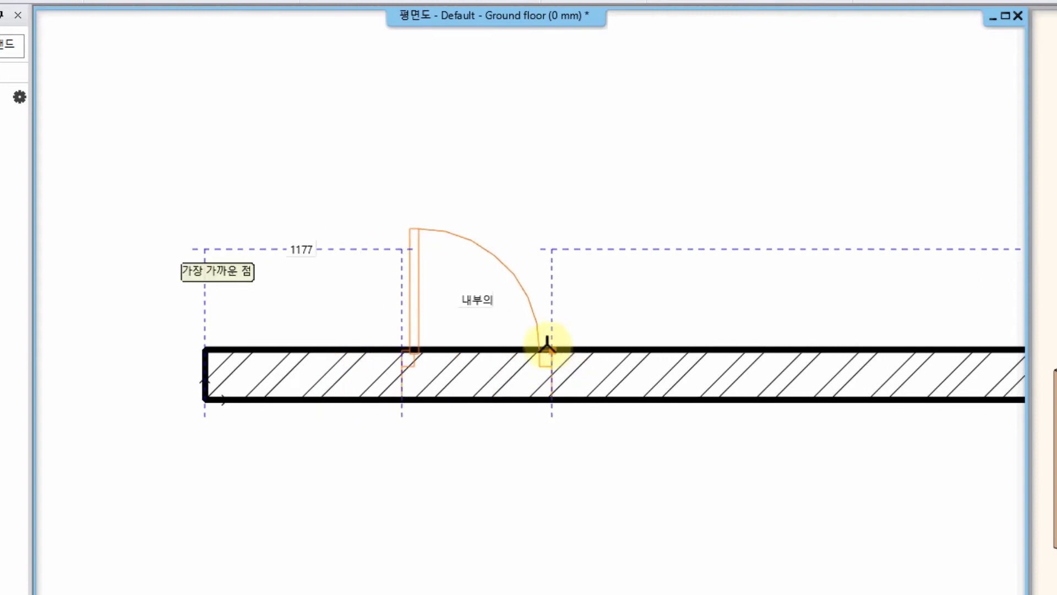
scroll(486, 342, down, 2)
scroll(518, 361, up, 1)
middle_drag(519, 362, 421, 348)
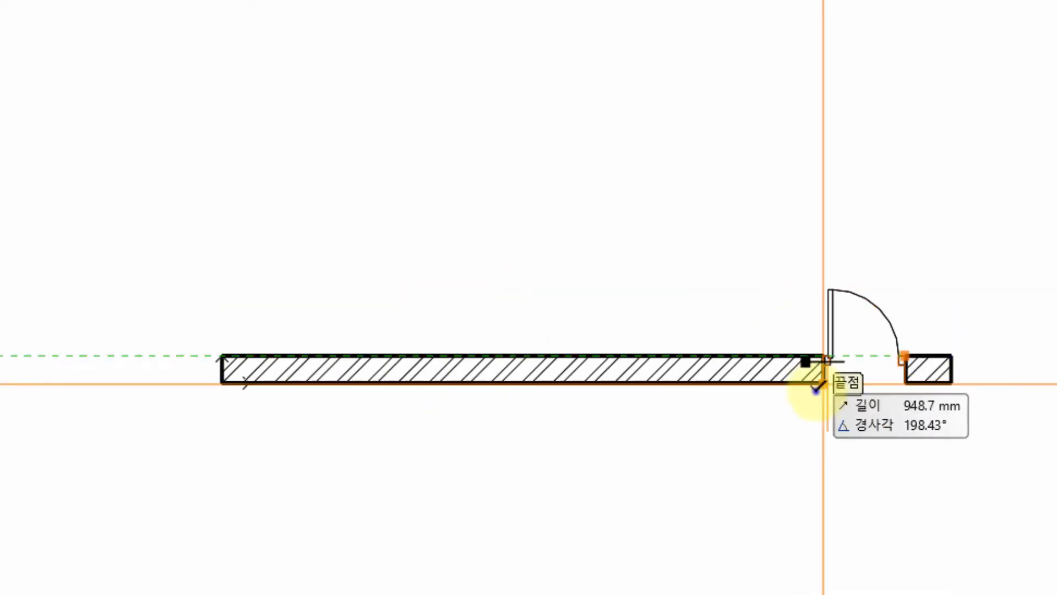
Measure the distance from the door opening's right edge to the wall's right end, and delete that door.
click(815, 393)
scroll(924, 358, up, 4)
click(958, 348)
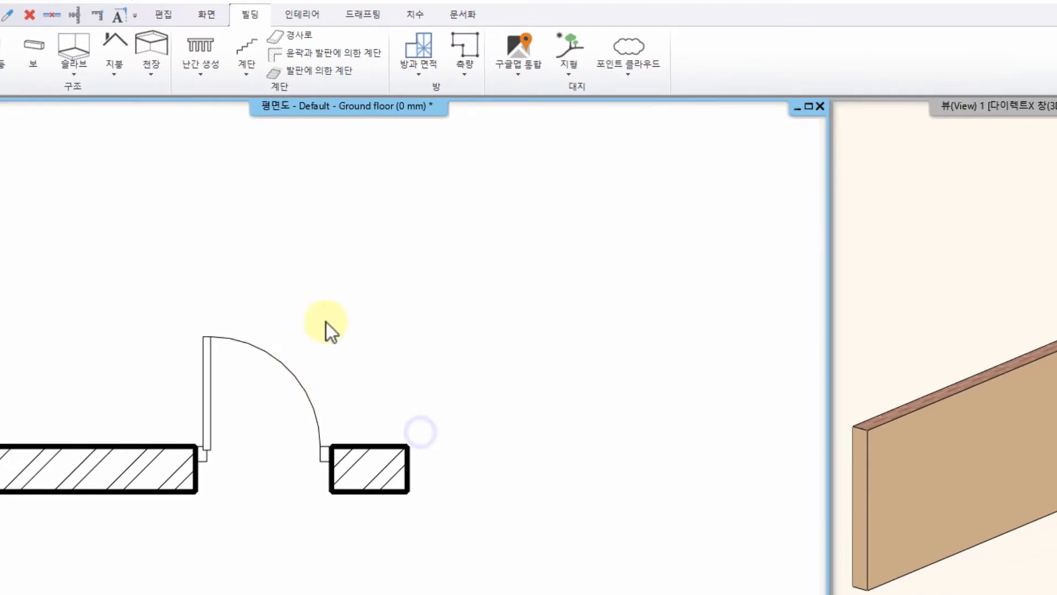
click(414, 13)
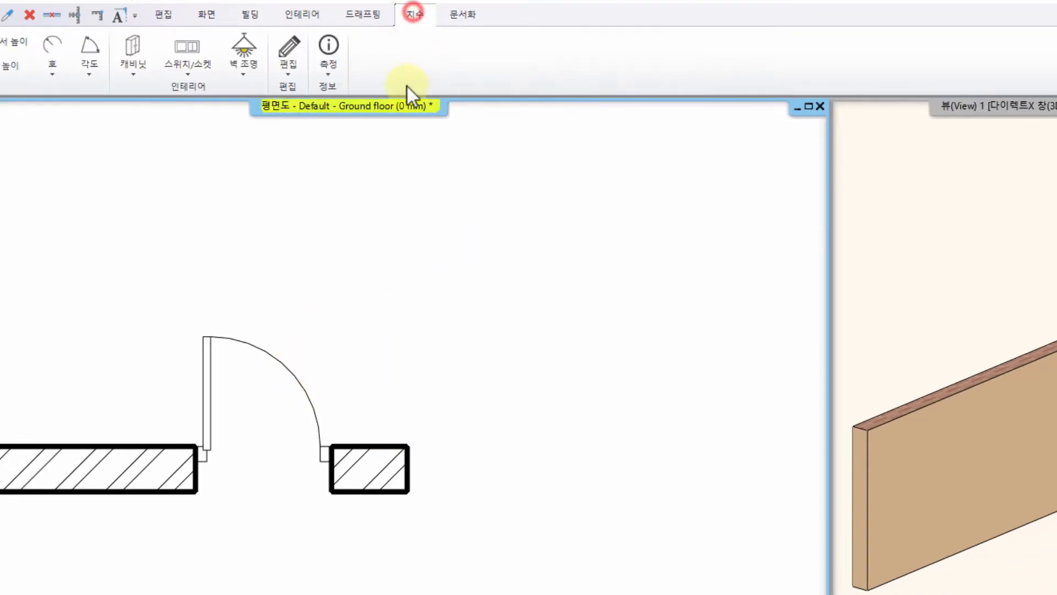
click(325, 76)
click(358, 97)
click(332, 446)
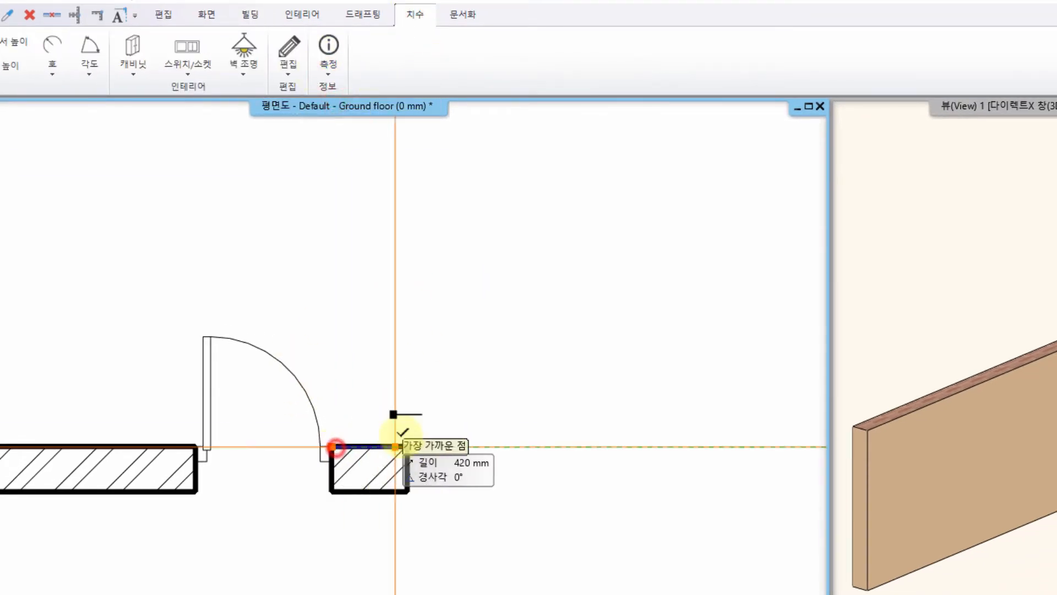
click(407, 439)
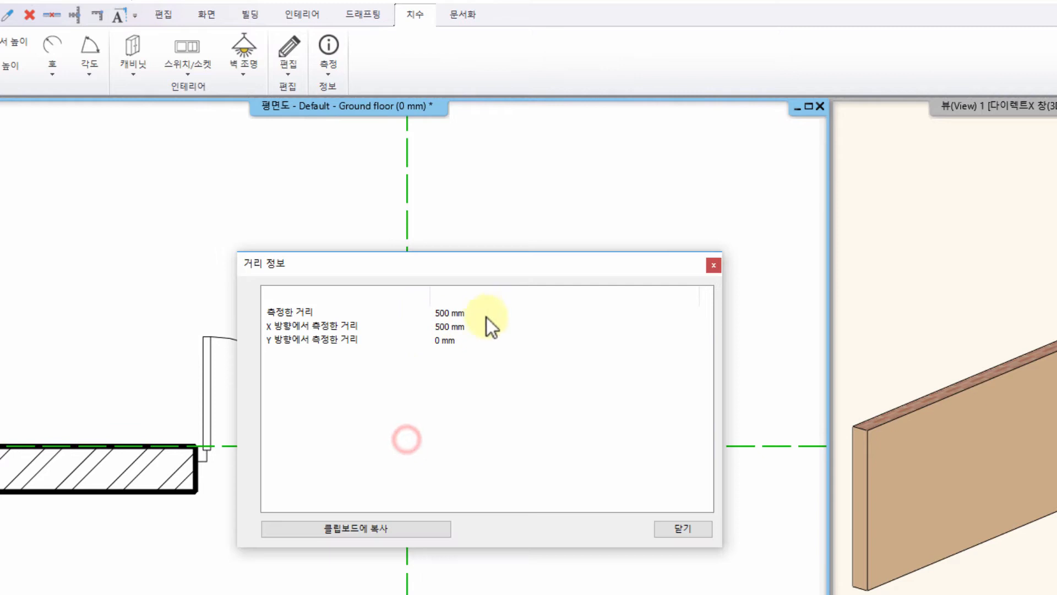
click(688, 531)
click(527, 349)
click(528, 348)
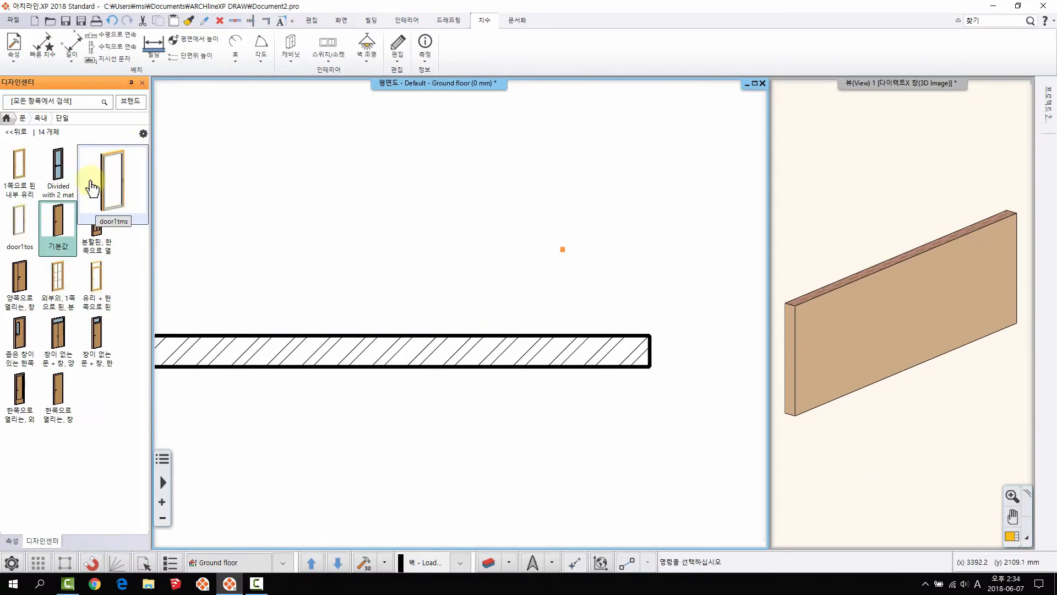
Start inserting the 기본값 single door from the Design Center into the wall and switch its insertion point with 다음 참조점.
drag(61, 220, 314, 338)
click(354, 343)
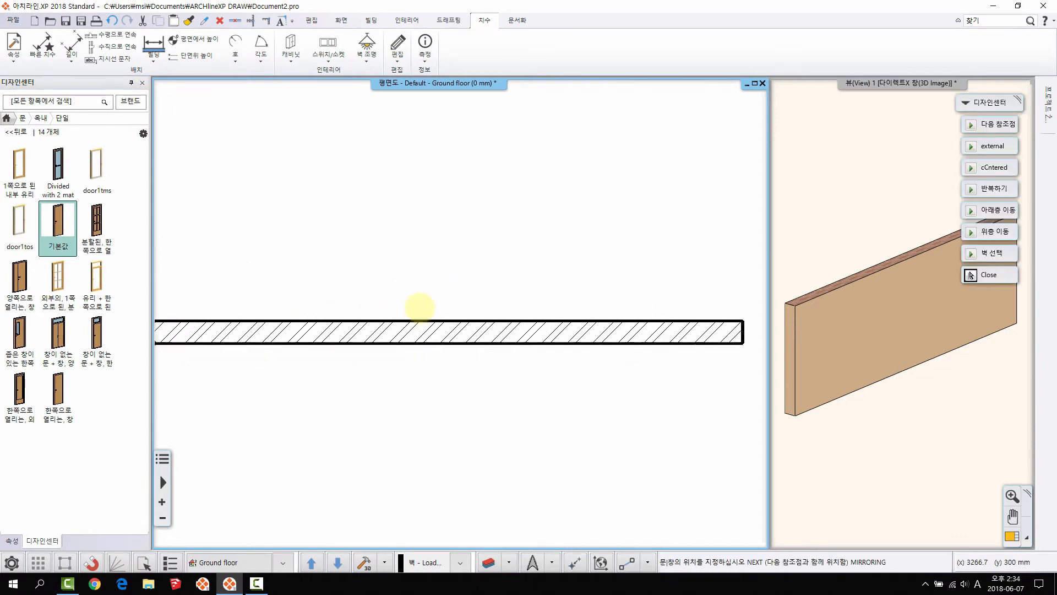
key(F5)
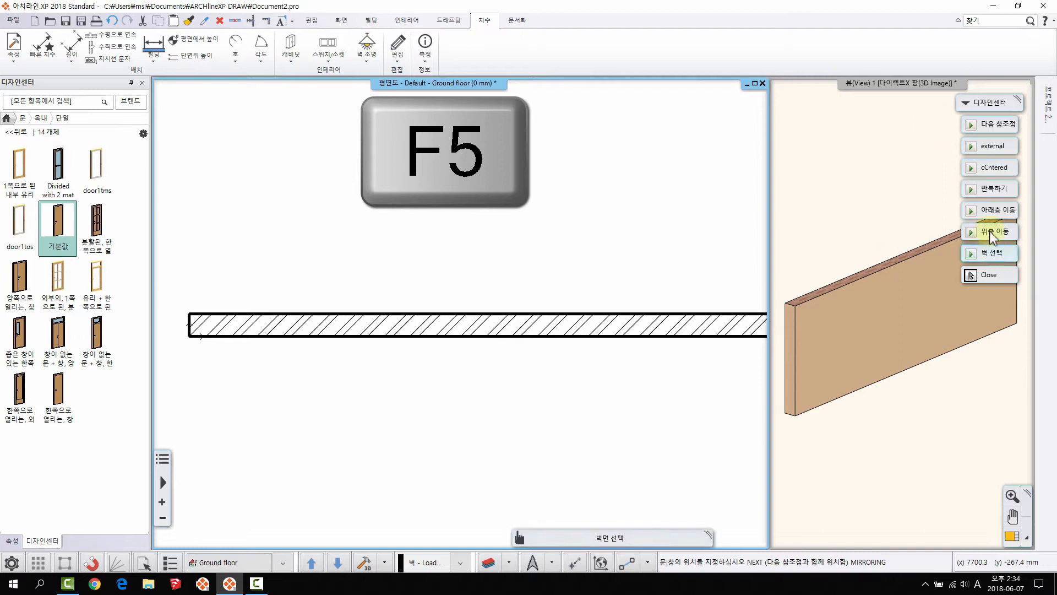
click(984, 127)
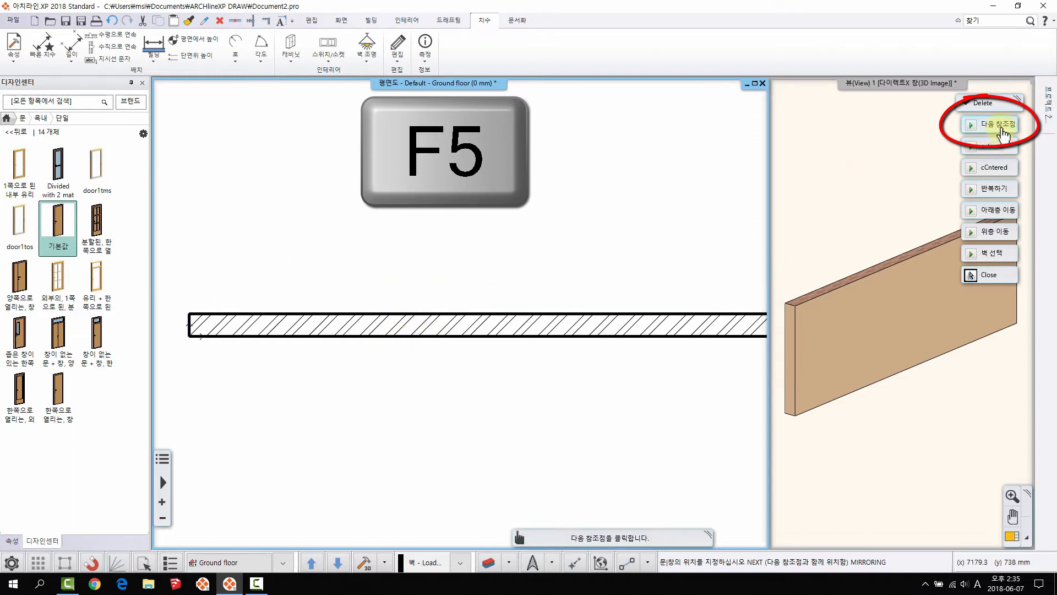
click(1001, 127)
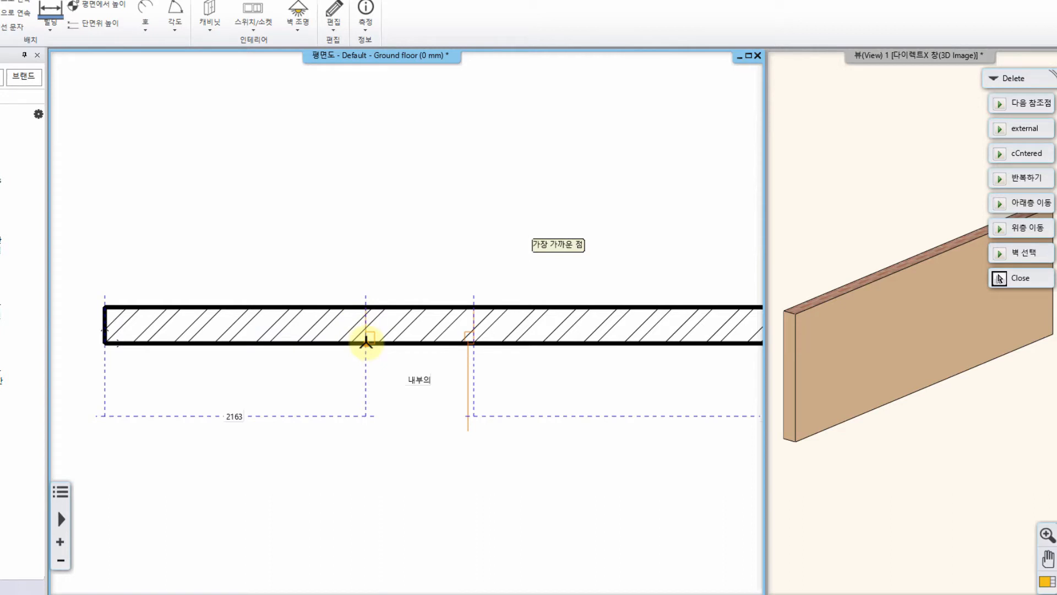
Place the door about 998 mm from the wall's left end, opening toward the upper side of the plan and hinged on the right jamb.
click(337, 307)
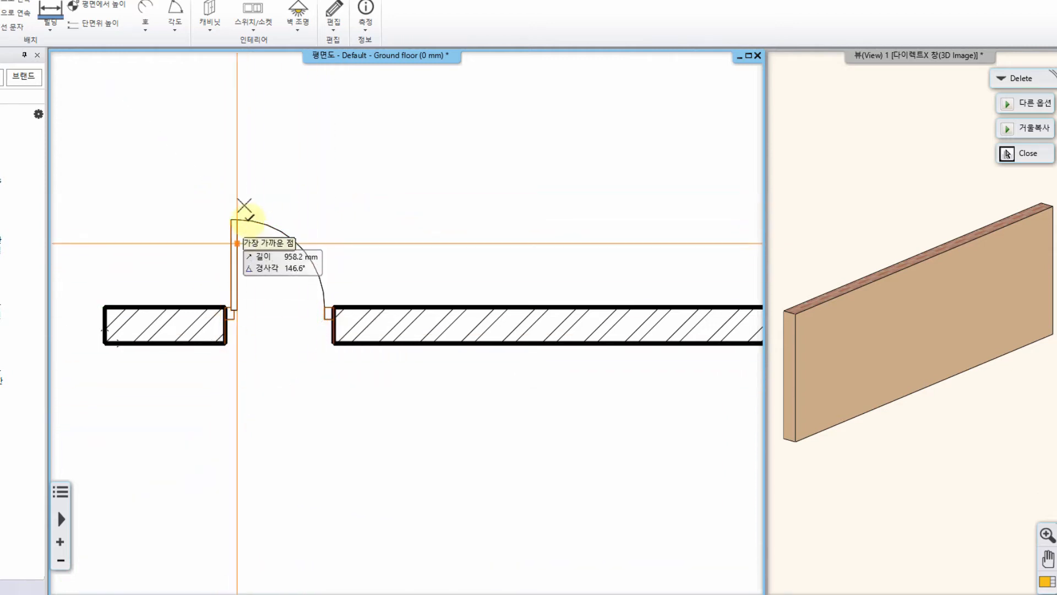
click(248, 214)
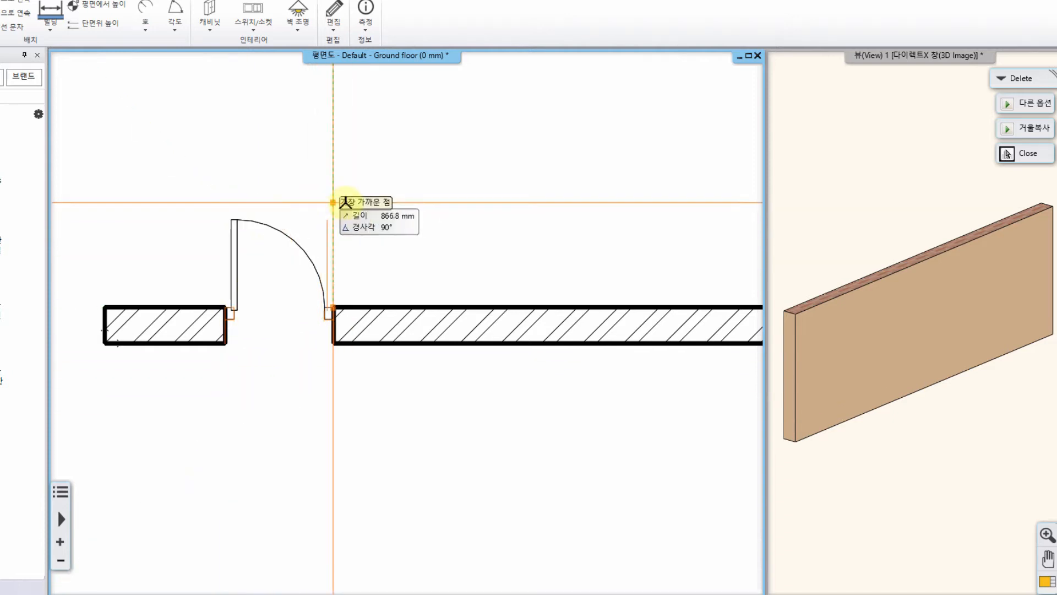
click(343, 203)
key(Escape)
middle_drag(343, 264, 307, 233)
scroll(285, 242, down, 2)
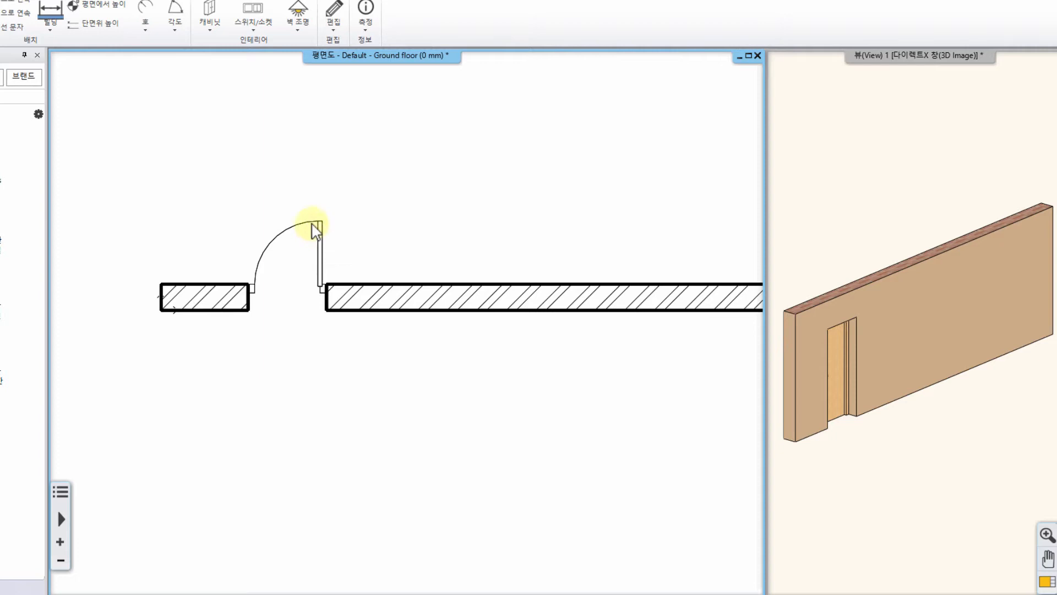
Set the door's distance from the wall's left end to 200 mm.
click(316, 228)
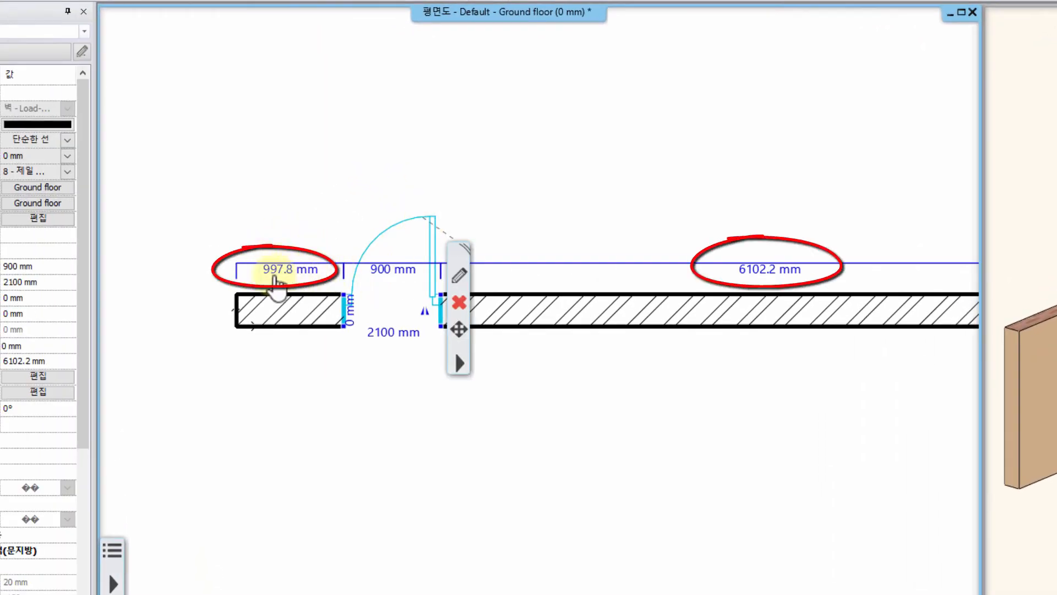
scroll(347, 303, up, 2)
middle_drag(618, 348, 453, 216)
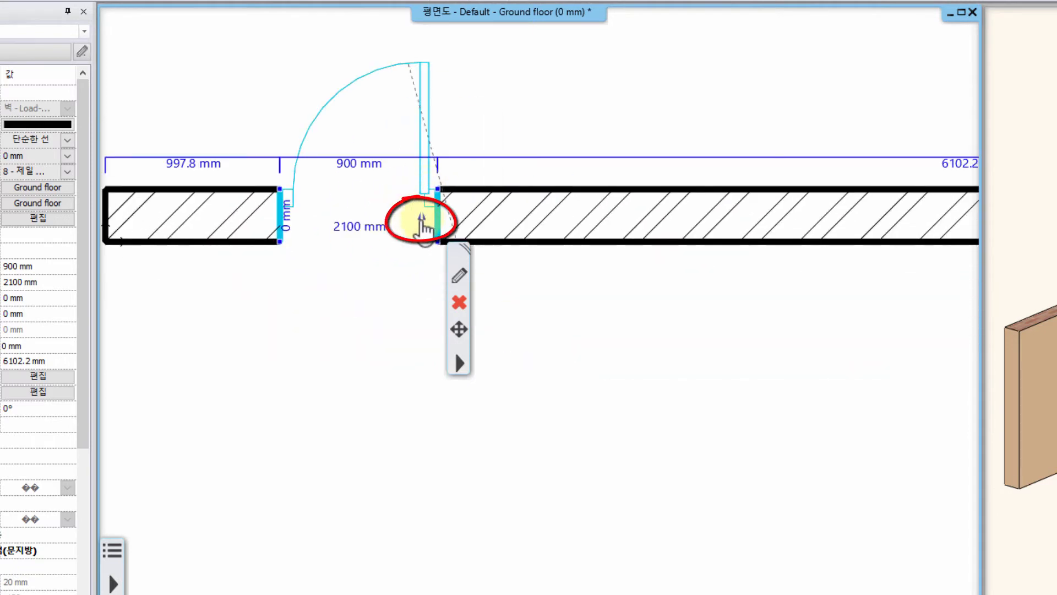
middle_drag(380, 215, 389, 224)
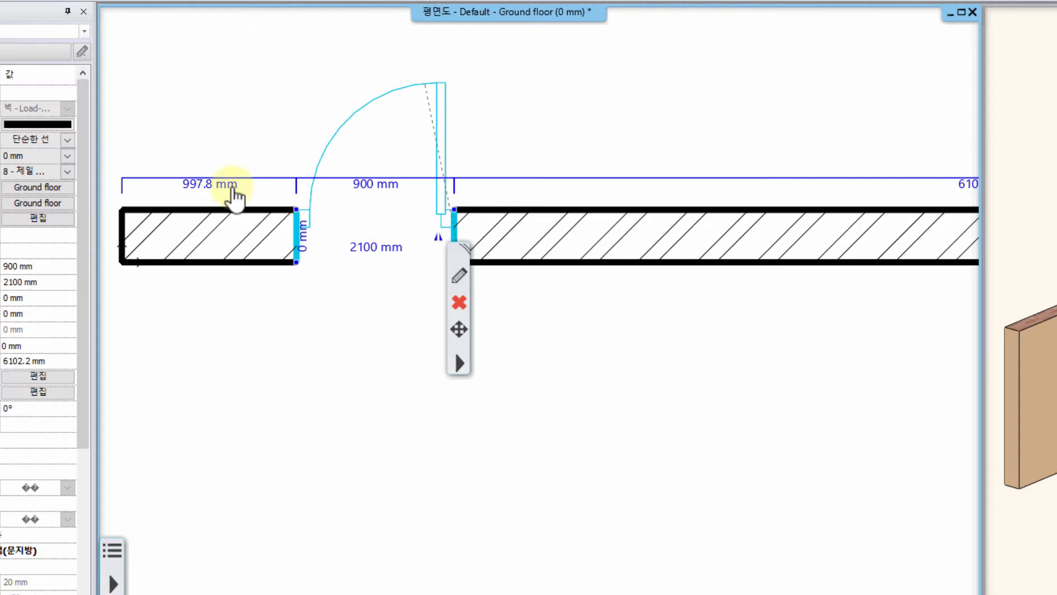
click(223, 183)
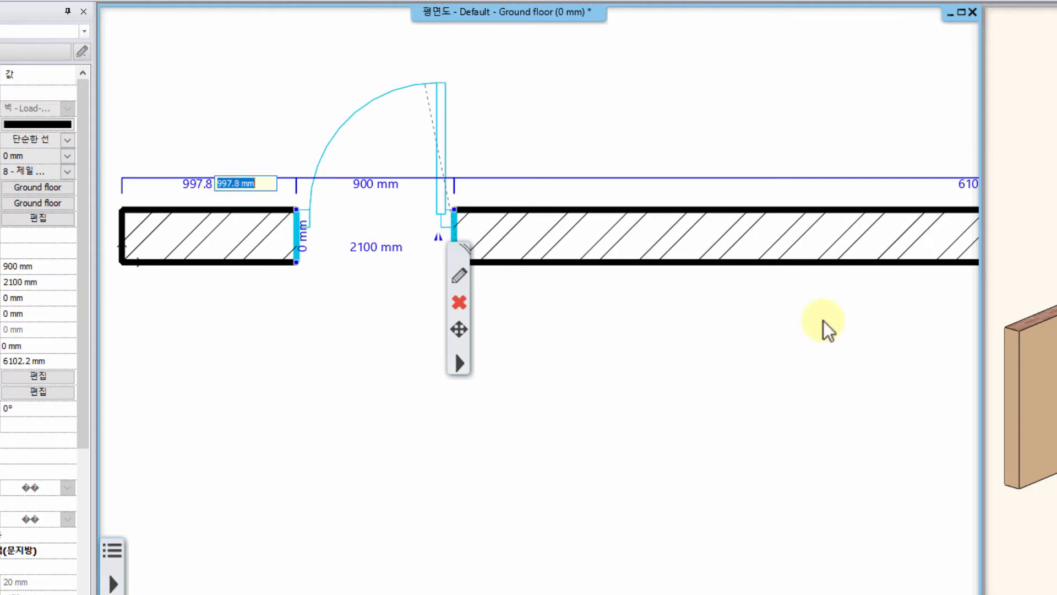
text(2)
text(99)
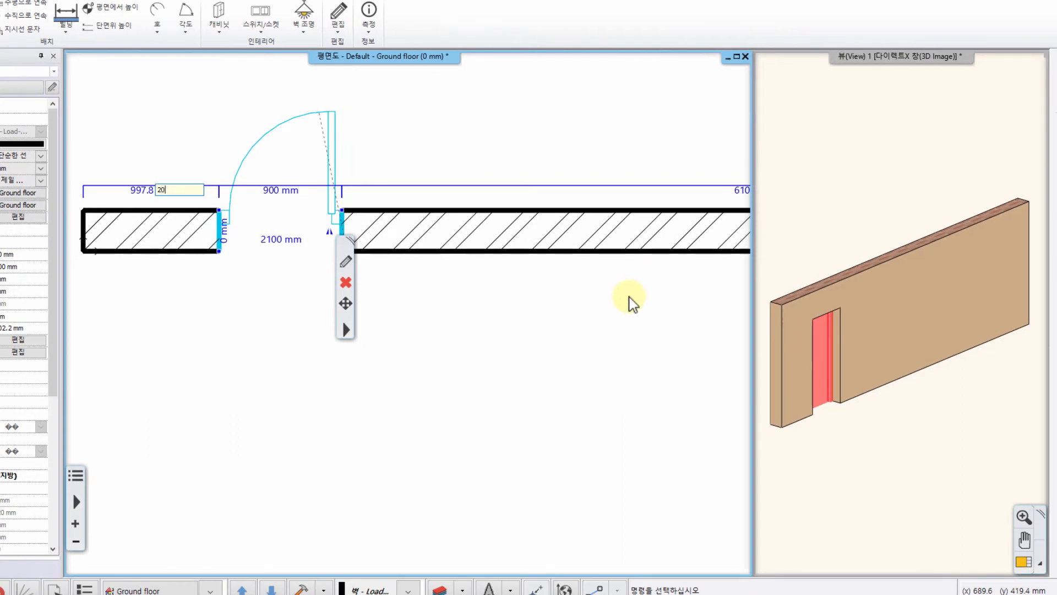
key(Return)
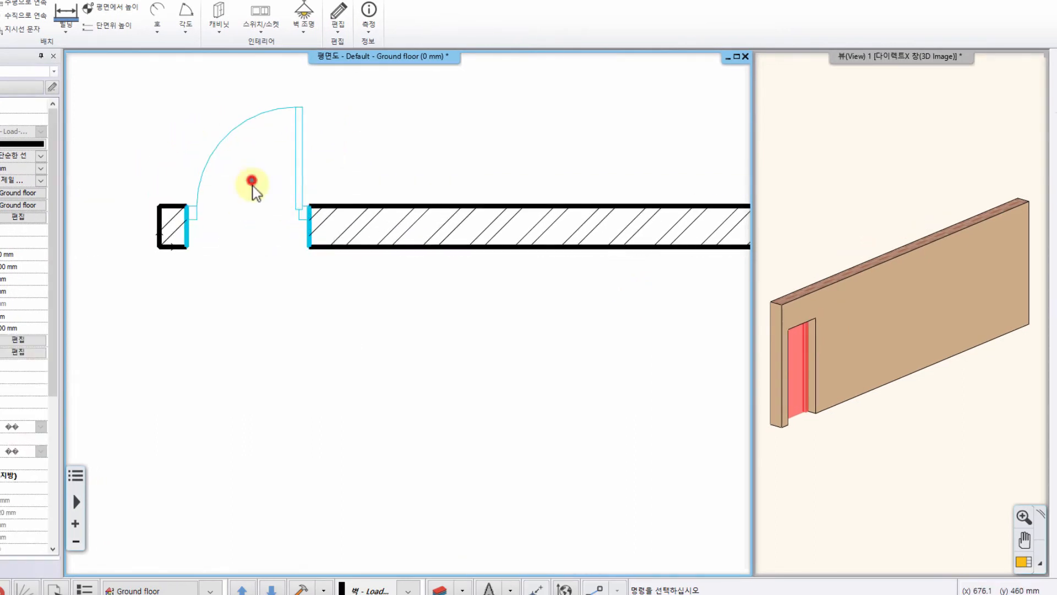
Set the selected door's width to 1000 mm.
click(251, 180)
click(201, 175)
click(249, 185)
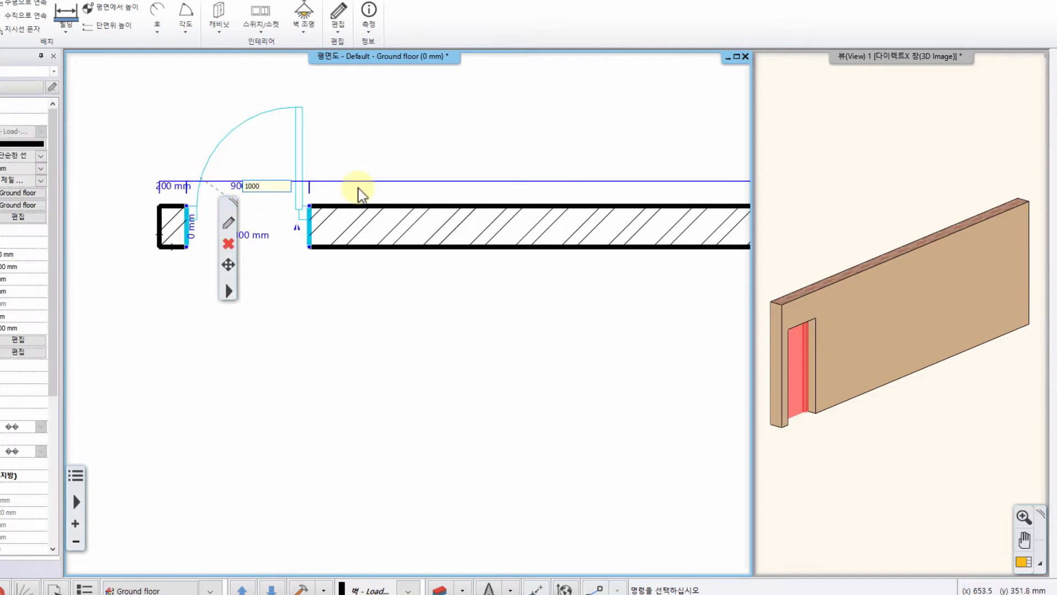
text(1000)
key(Return)
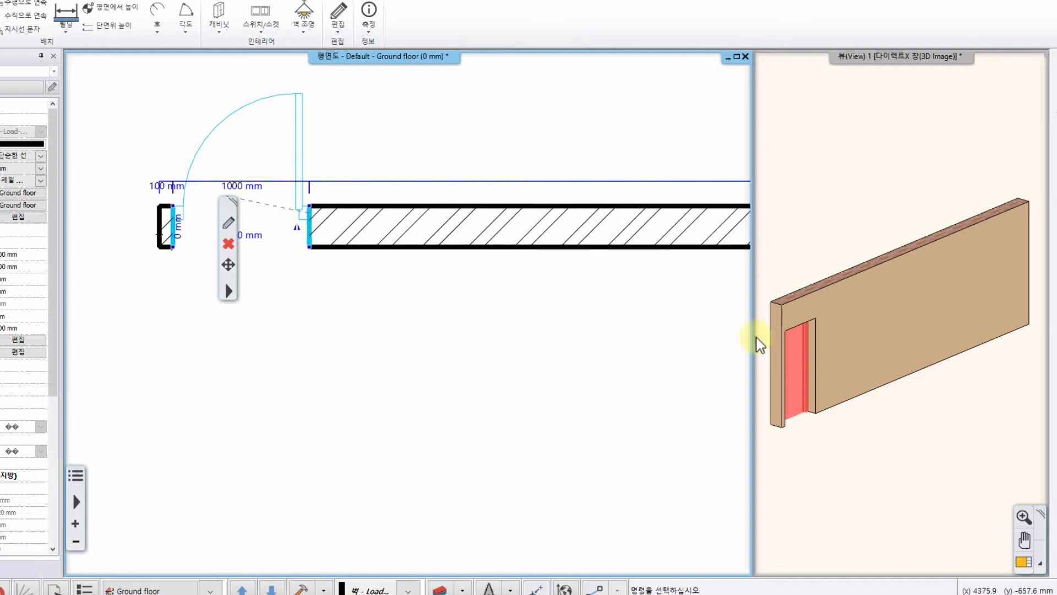
Set the selected door's height to 2200 mm using its dimension in the floor plan.
click(797, 358)
scroll(885, 303, up, 4)
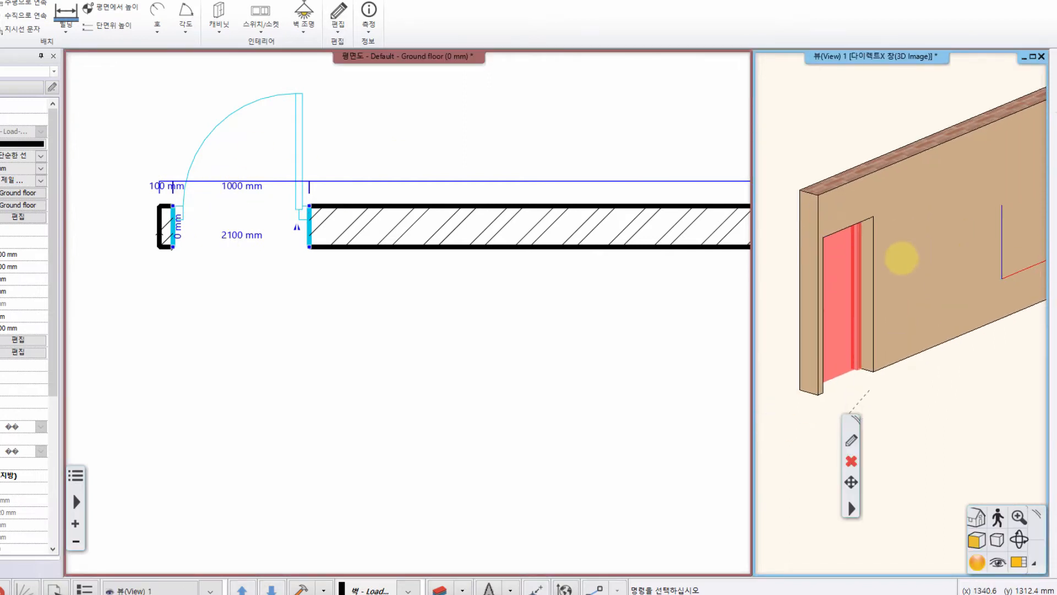
click(277, 228)
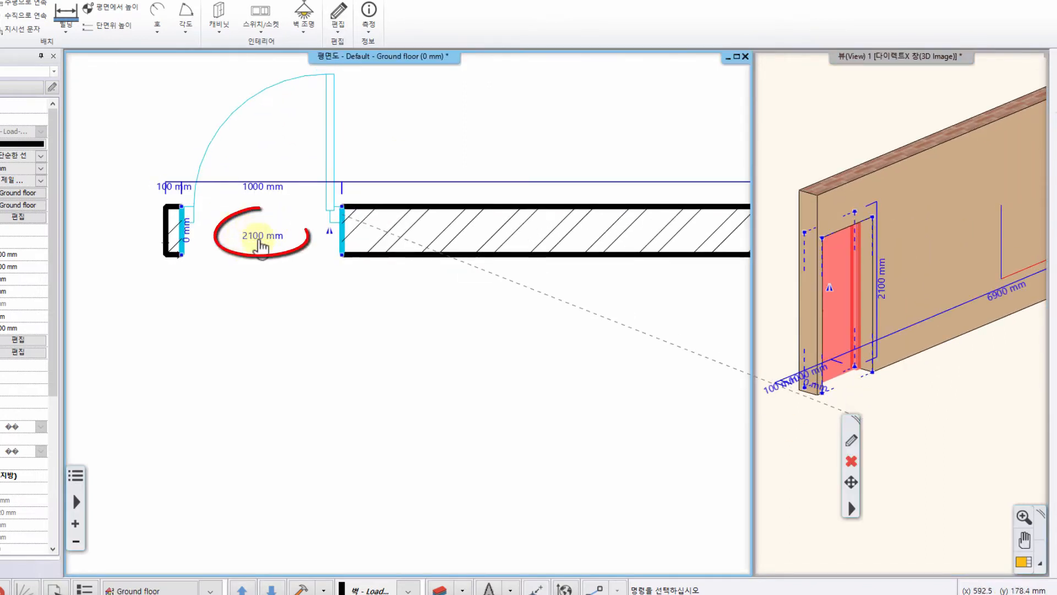
click(258, 234)
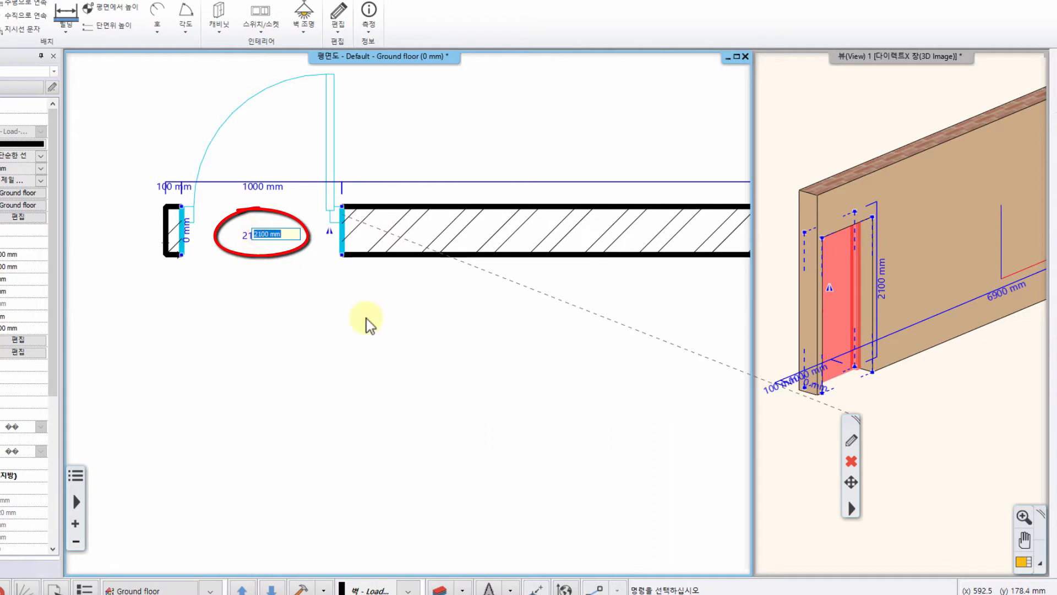
text(2200)
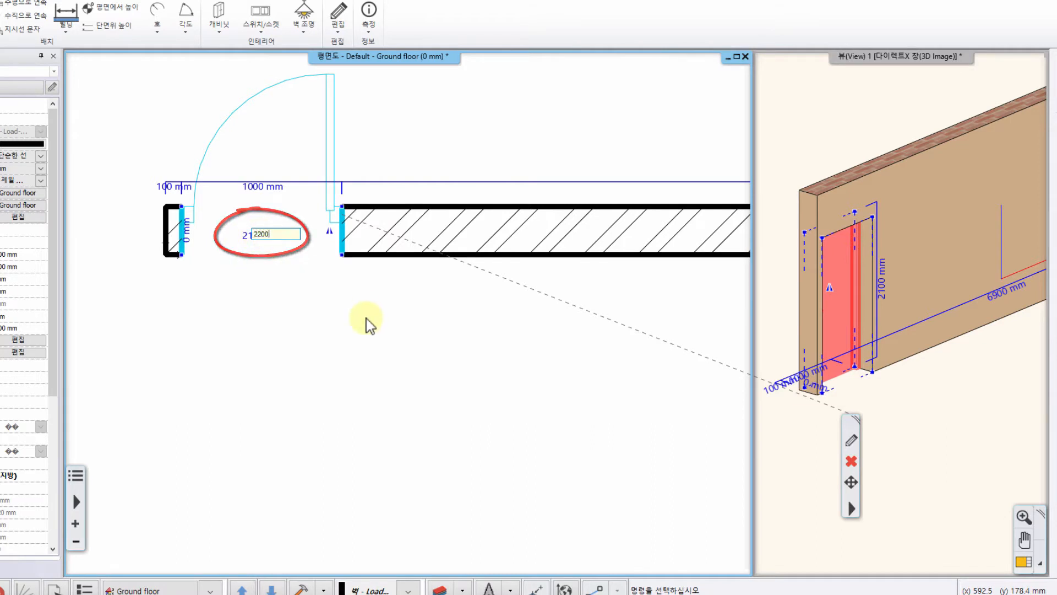
key(Return)
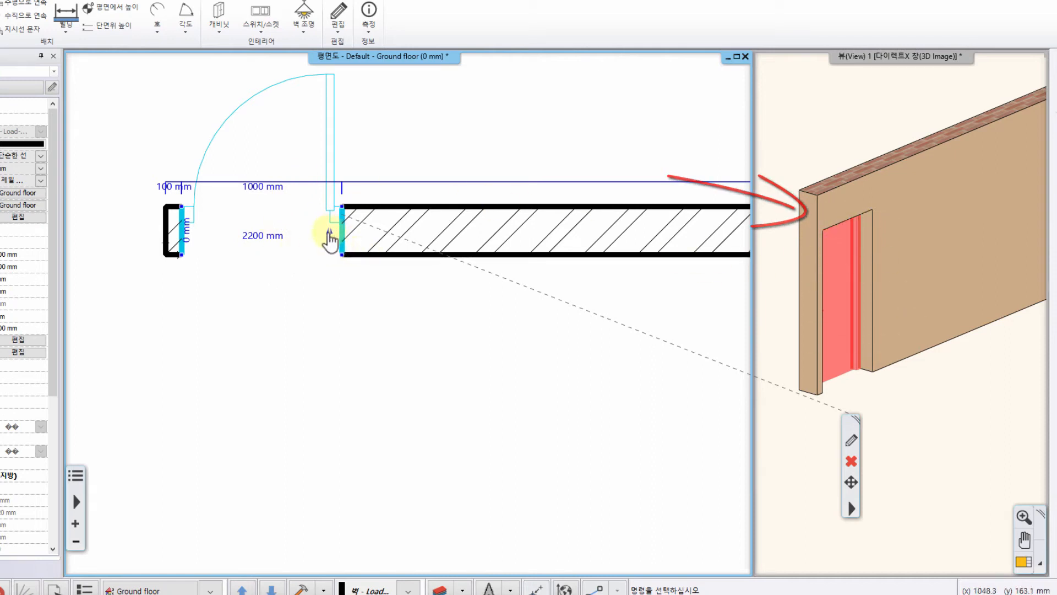
Flip the door's opening direction with the 안-바깥 option, and flip it back to the original side.
click(333, 233)
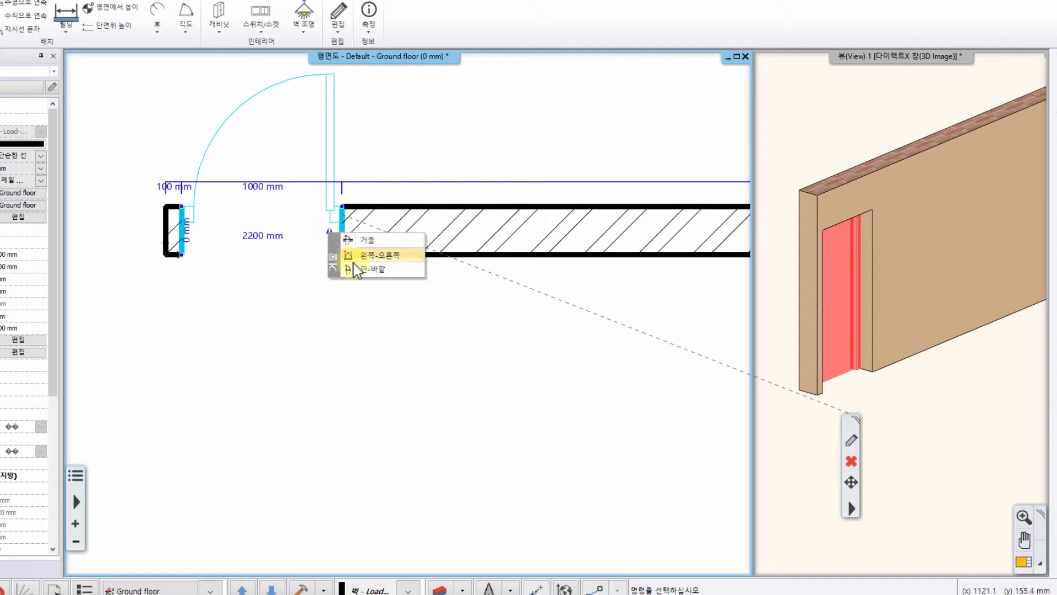
click(374, 272)
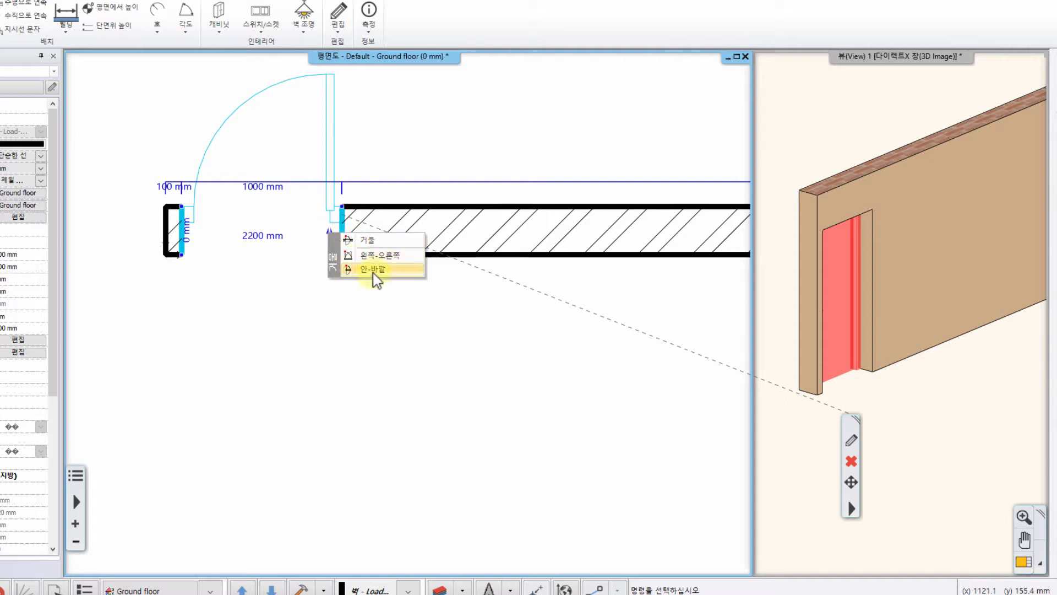
click(373, 272)
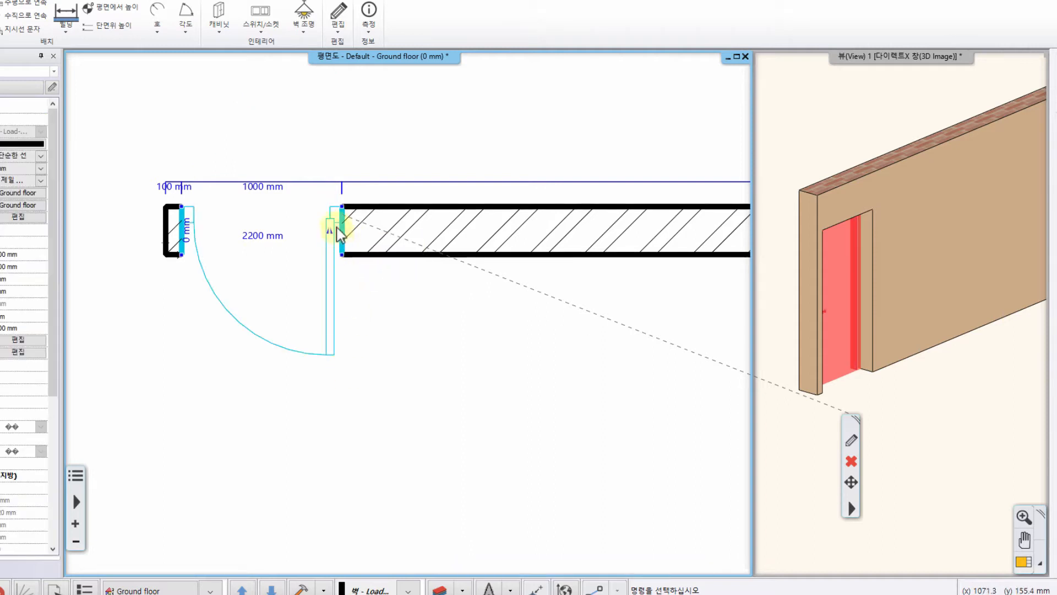
click(331, 227)
click(373, 272)
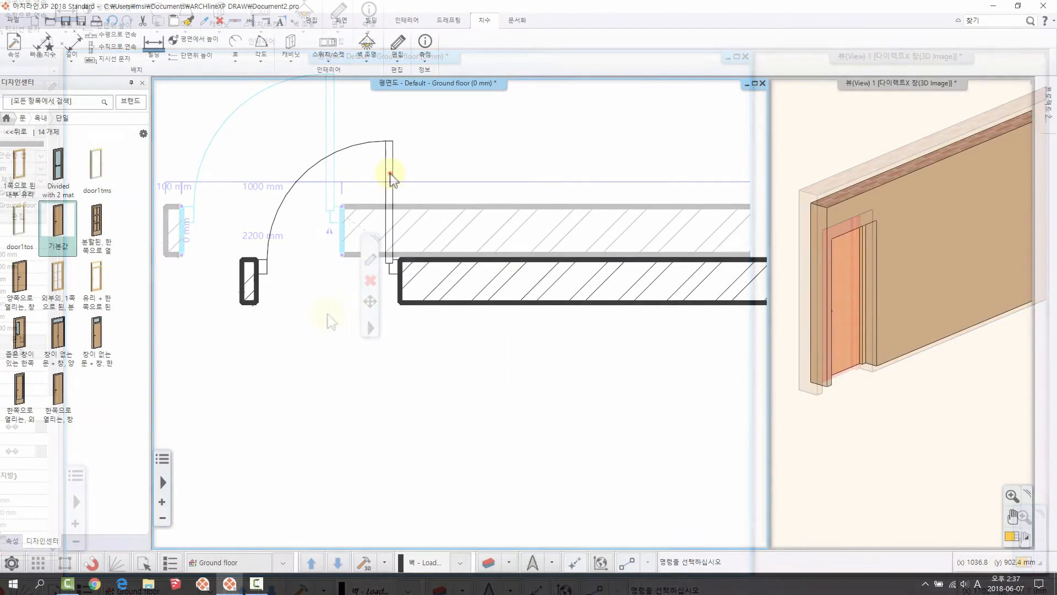
Set the door's distance from the wall face (벽으로부터의 거리) to 100 mm and deselect the door.
click(390, 177)
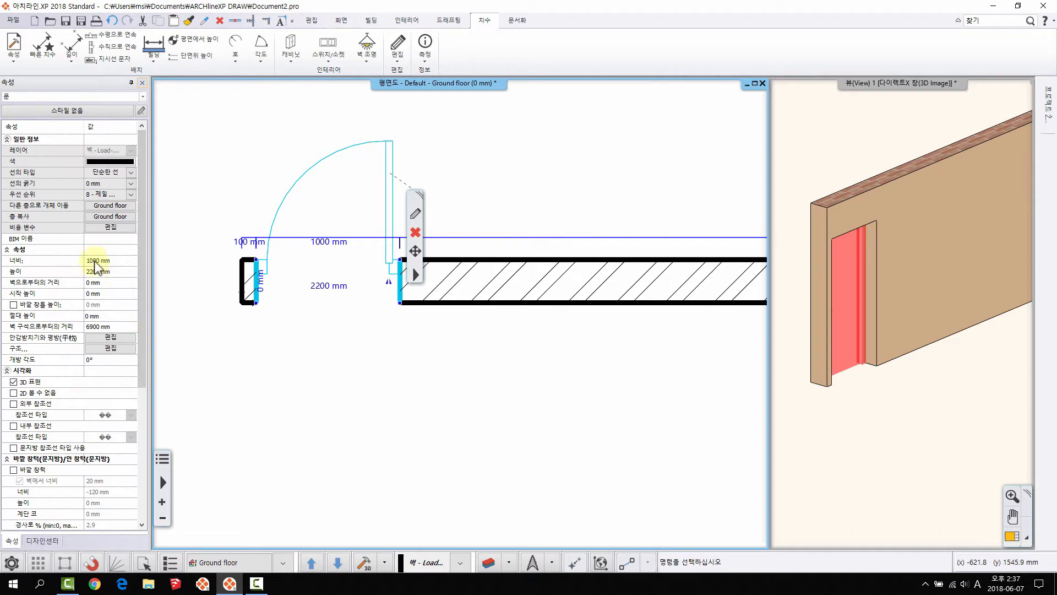
middle_drag(332, 309, 361, 292)
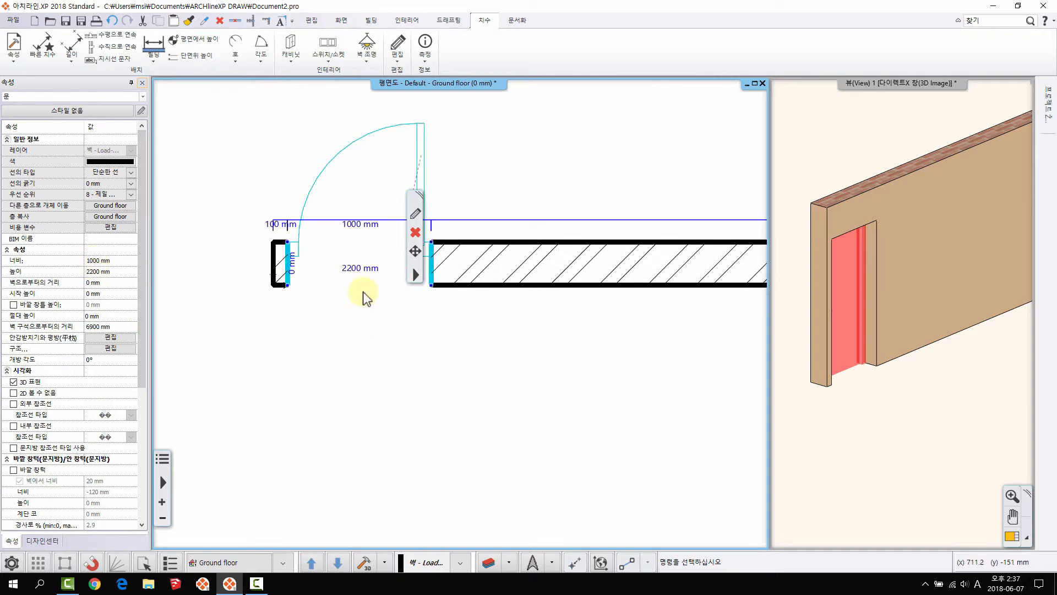
scroll(360, 287, up, 2)
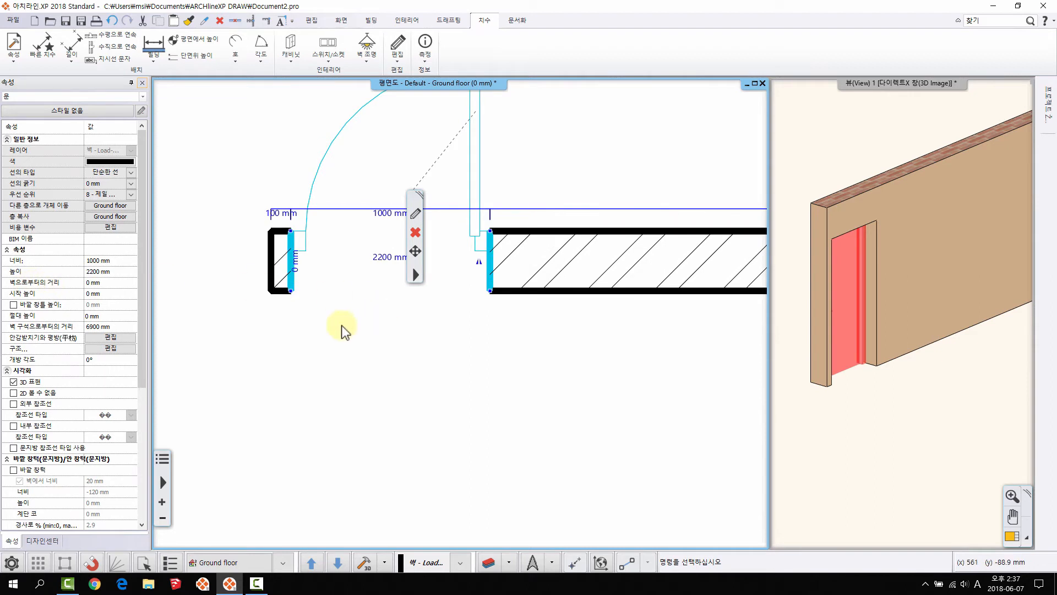
middle_drag(342, 331, 277, 336)
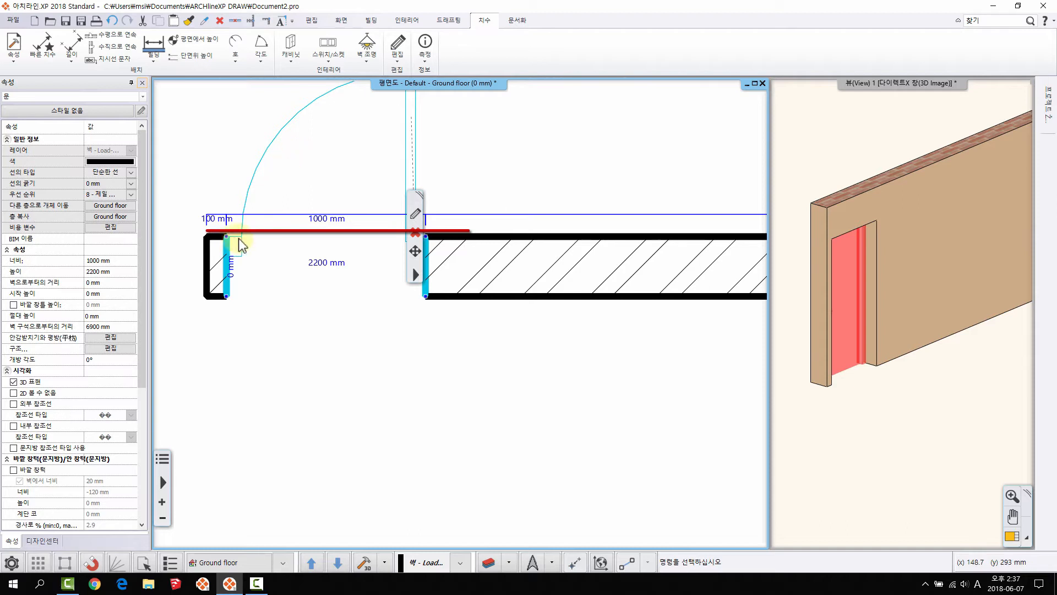
click(96, 283)
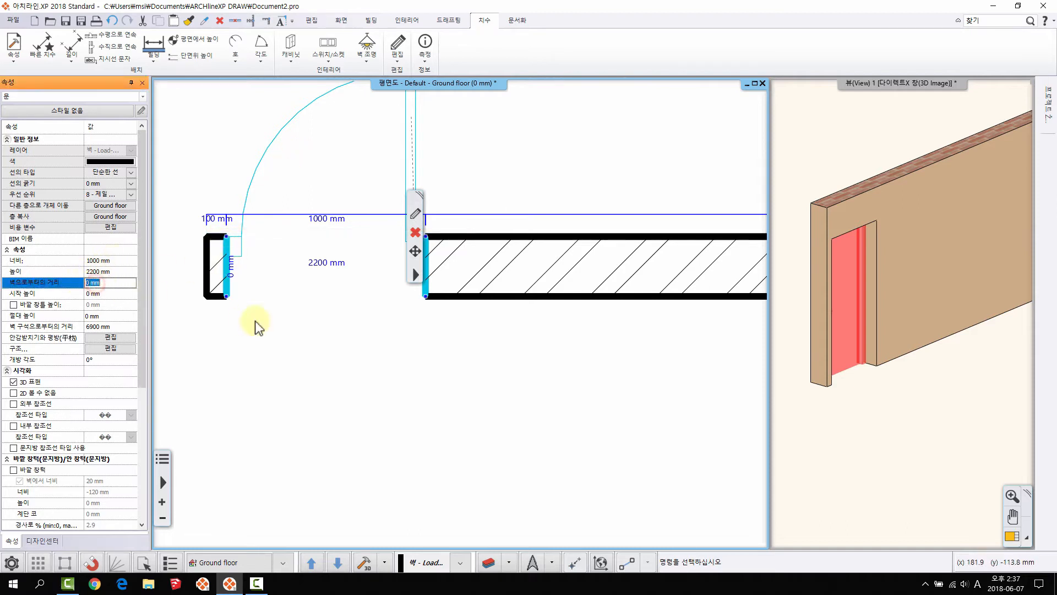
key(Return)
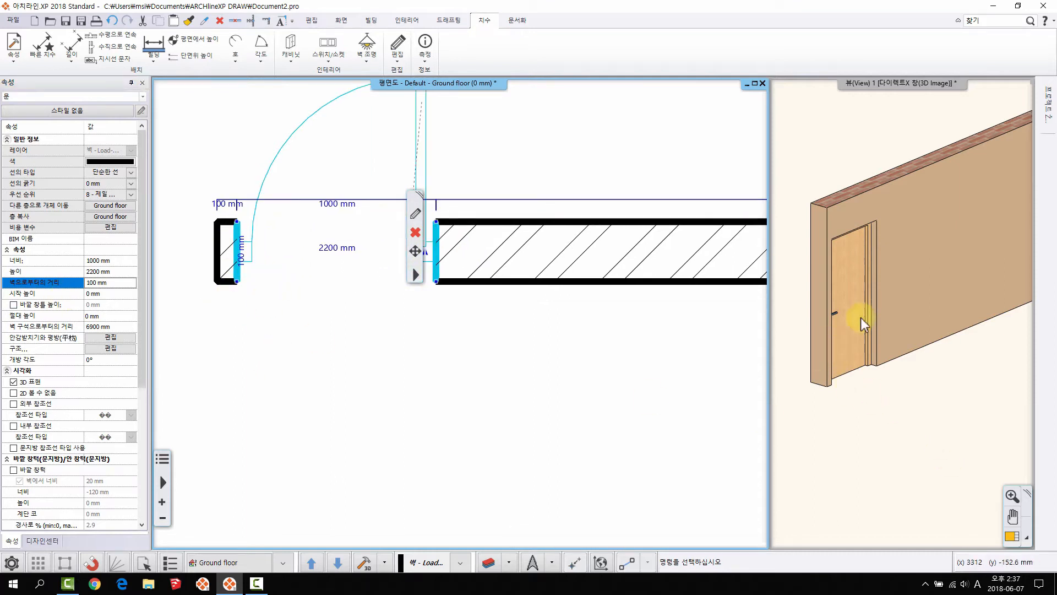
click(100, 295)
click(440, 388)
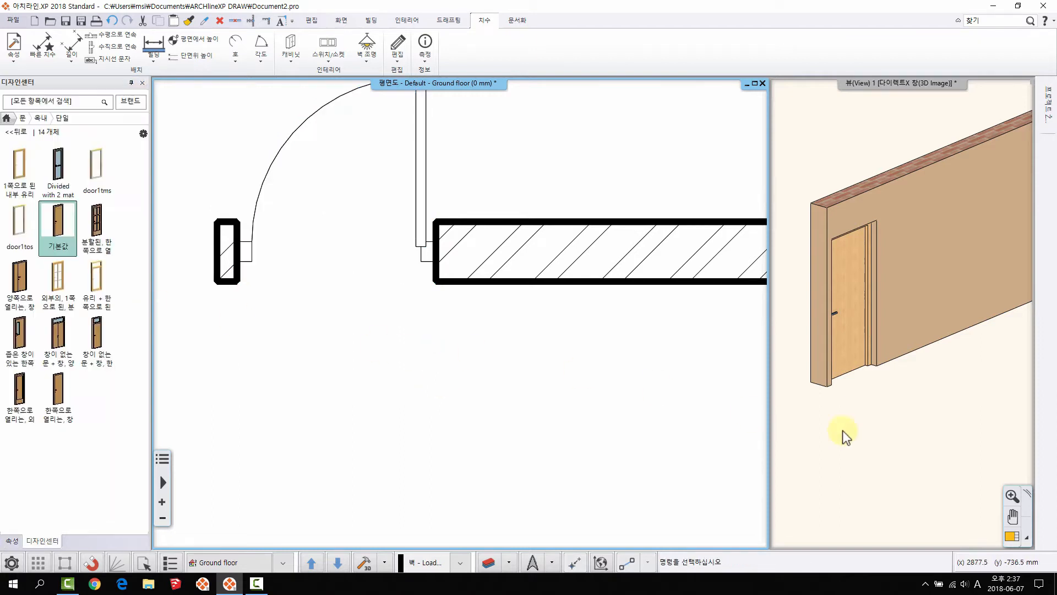
Examine the door's remaining properties, including thresholds and wall connection, and check the door in the plan and 3D view.
click(282, 159)
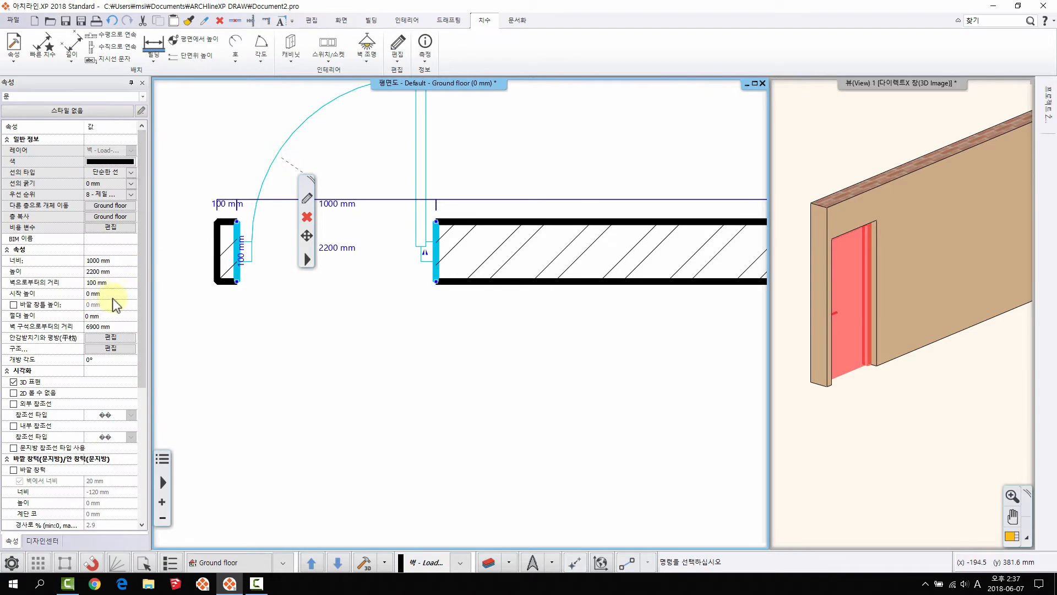
drag(141, 316, 142, 399)
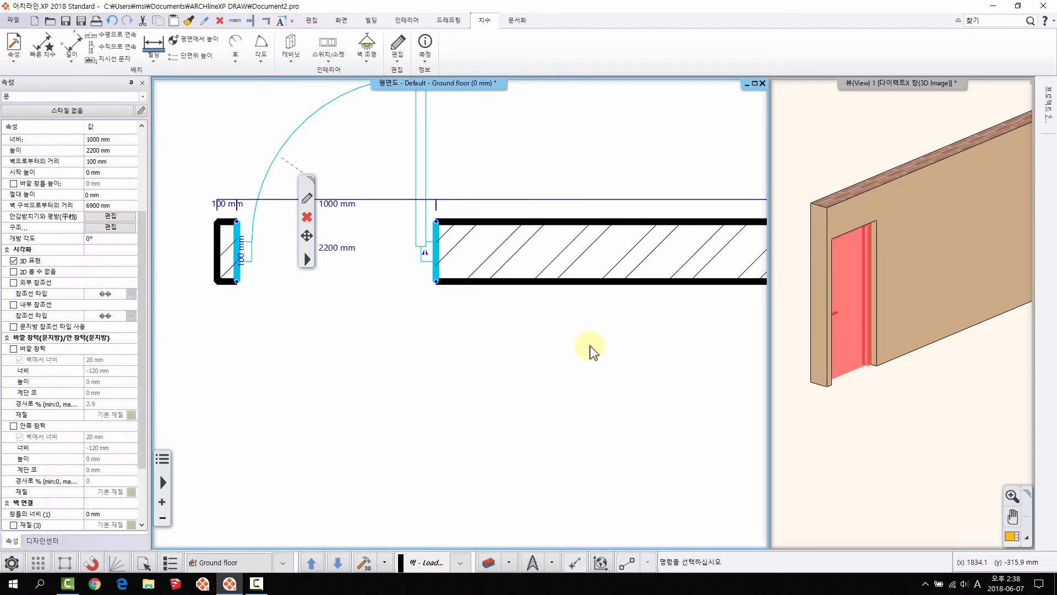
scroll(447, 242, up, 1)
scroll(444, 286, down, 2)
scroll(420, 283, up, 1)
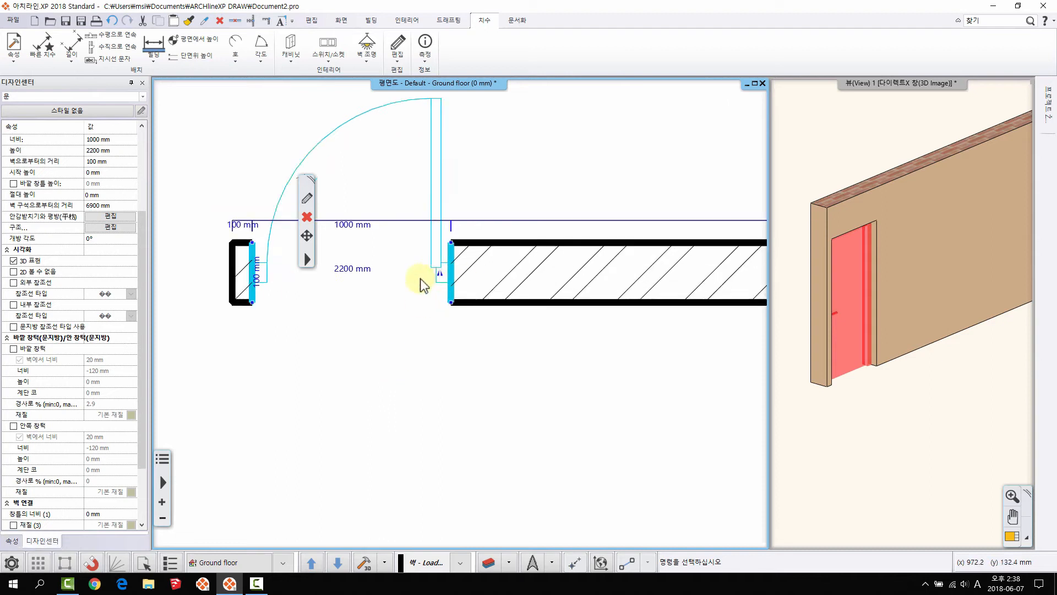
key(Escape)
scroll(427, 286, down, 3)
middle_drag(942, 283, 903, 294)
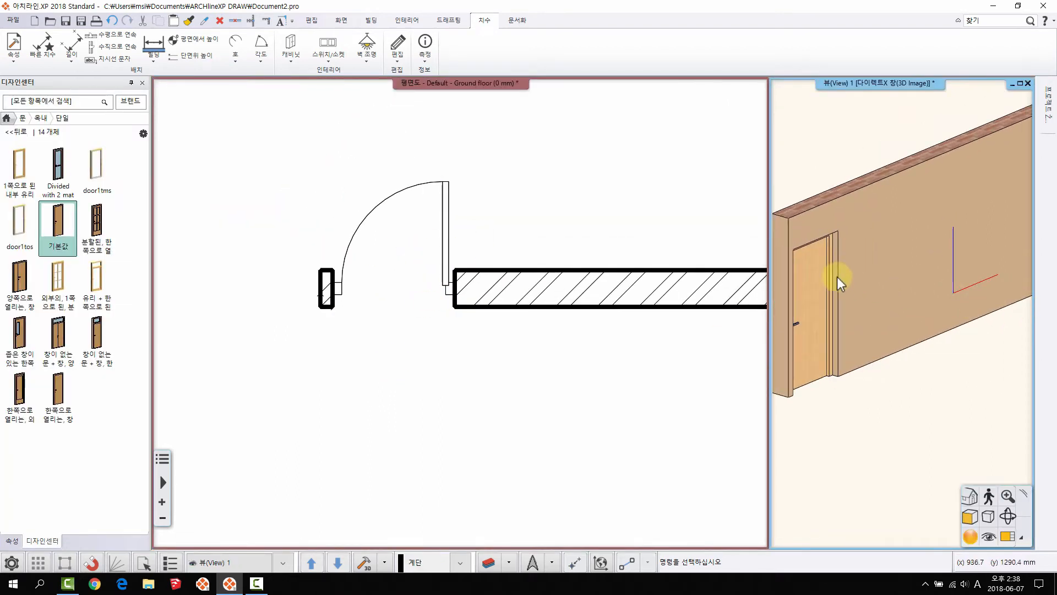
Open the door's properties dialog and review its width, height and thickness settings.
click(406, 191)
right_click(408, 190)
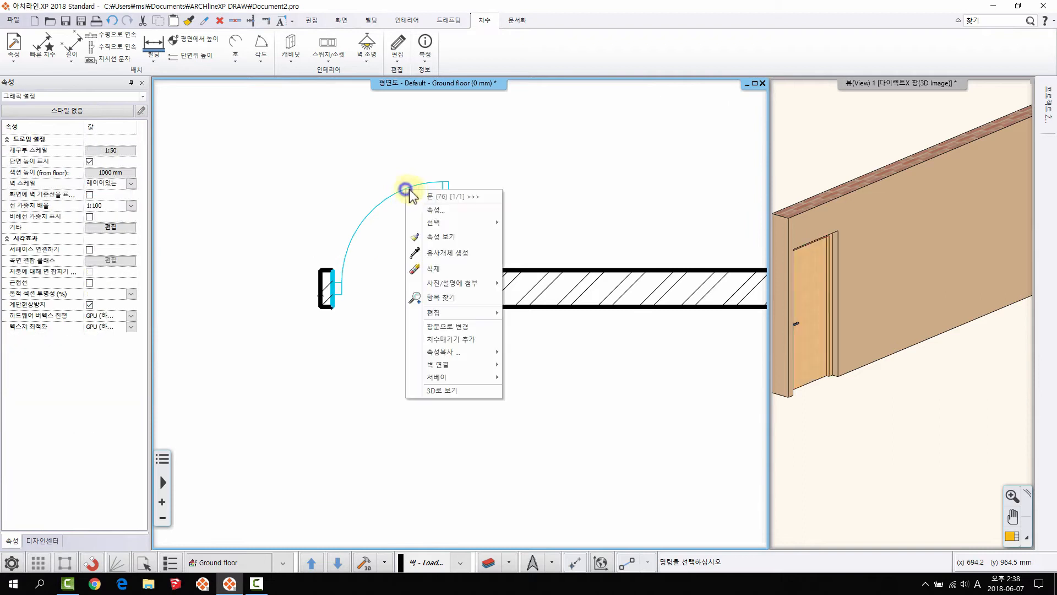
click(434, 209)
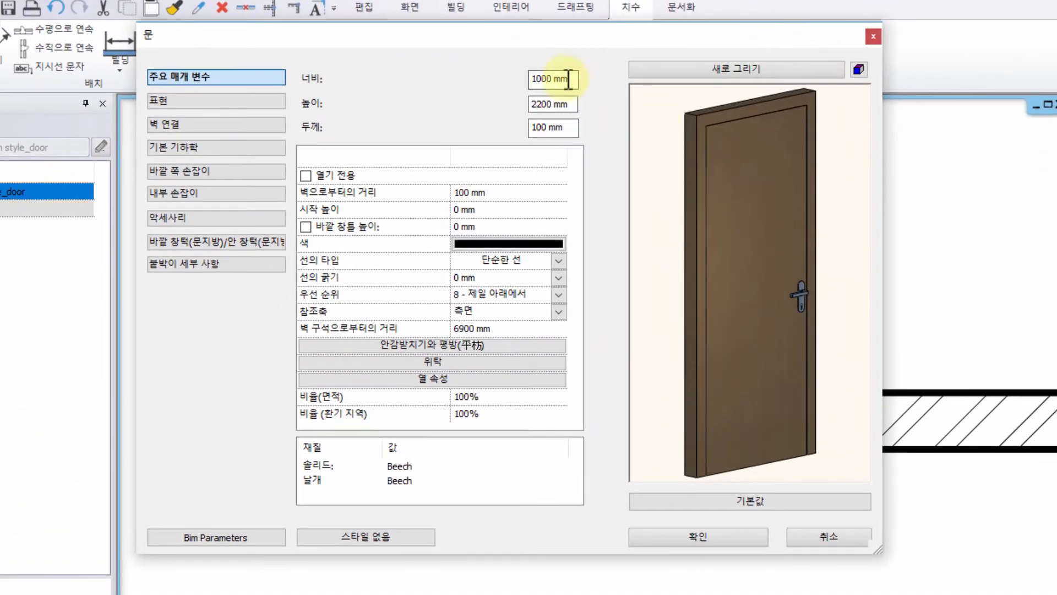
drag(569, 79, 530, 79)
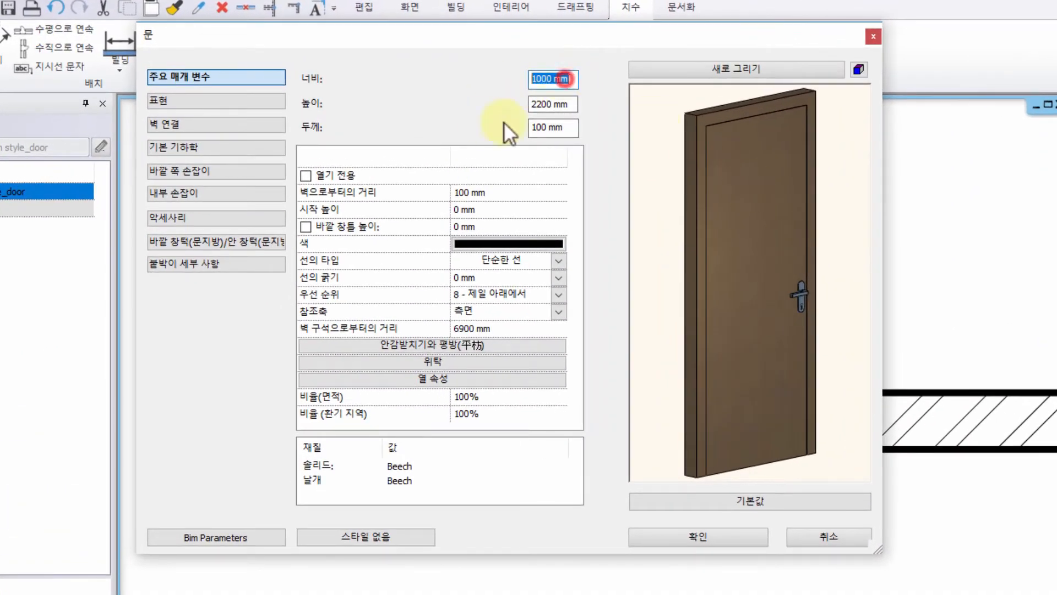
drag(569, 133, 520, 141)
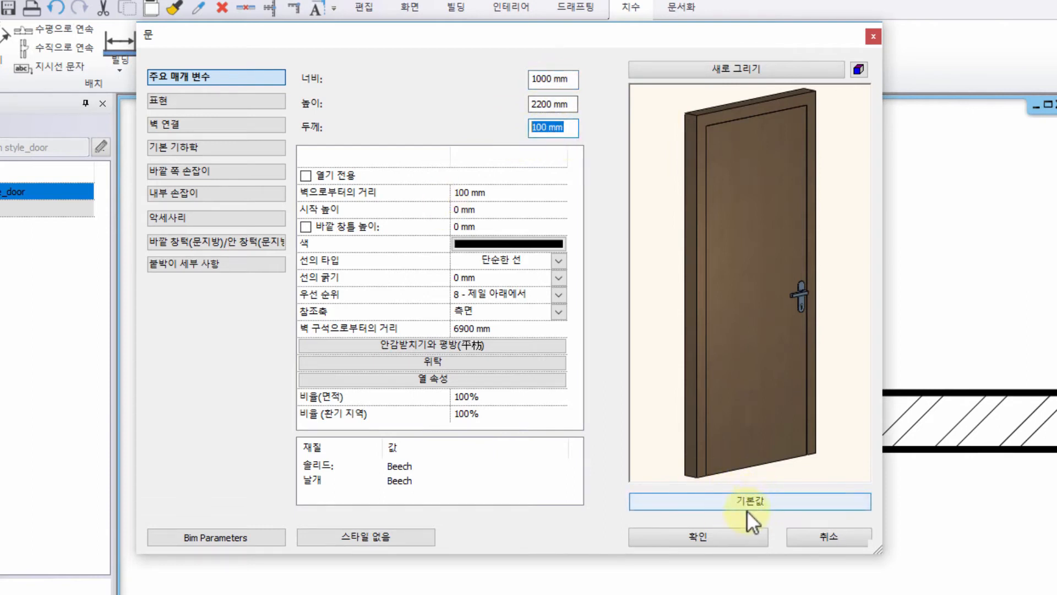
drag(656, 35, 1055, 204)
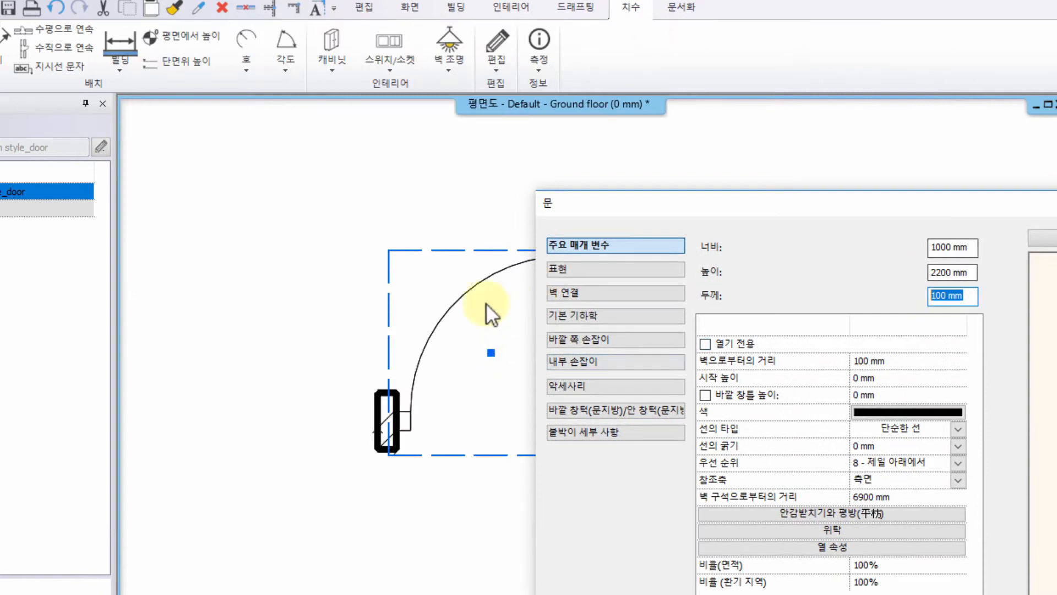
drag(967, 201, 617, 77)
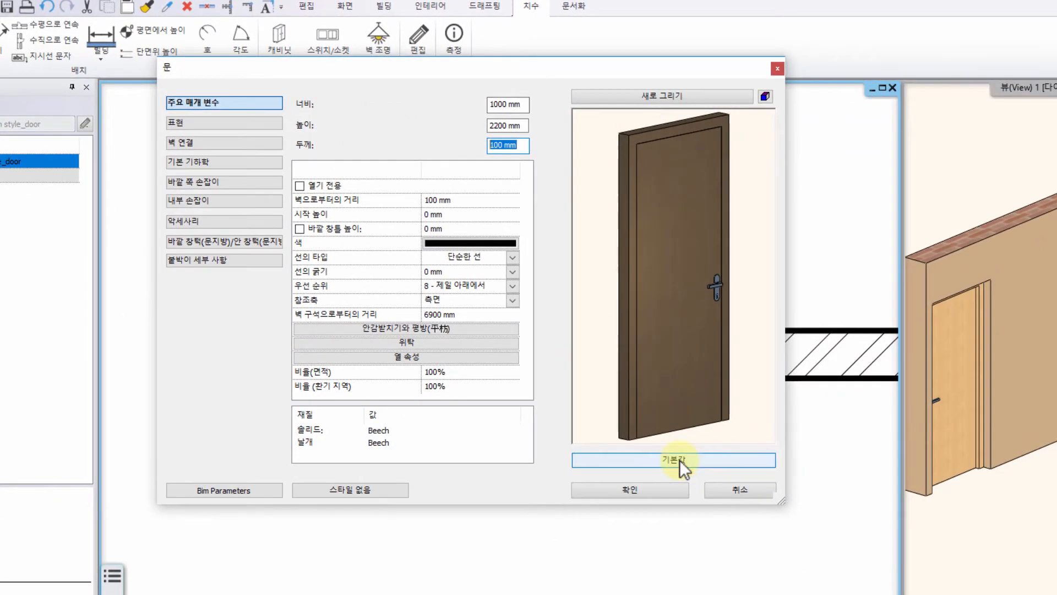
Replace the door's model with 외부의, 1쪽으로 된, 분할된 유리, keep the previously set size, and apply it to the door.
click(704, 461)
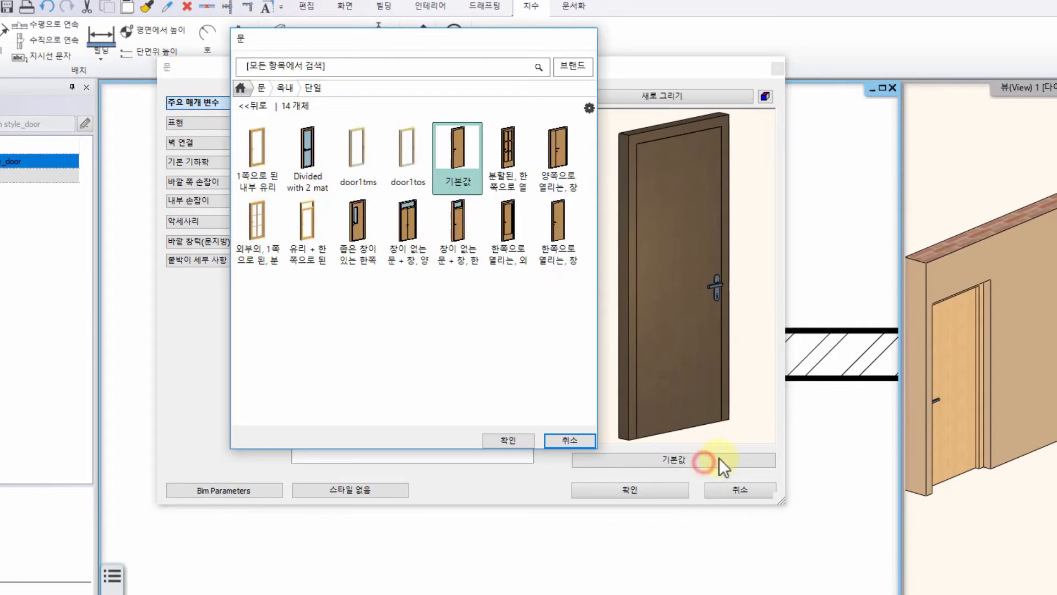
drag(336, 31, 403, 24)
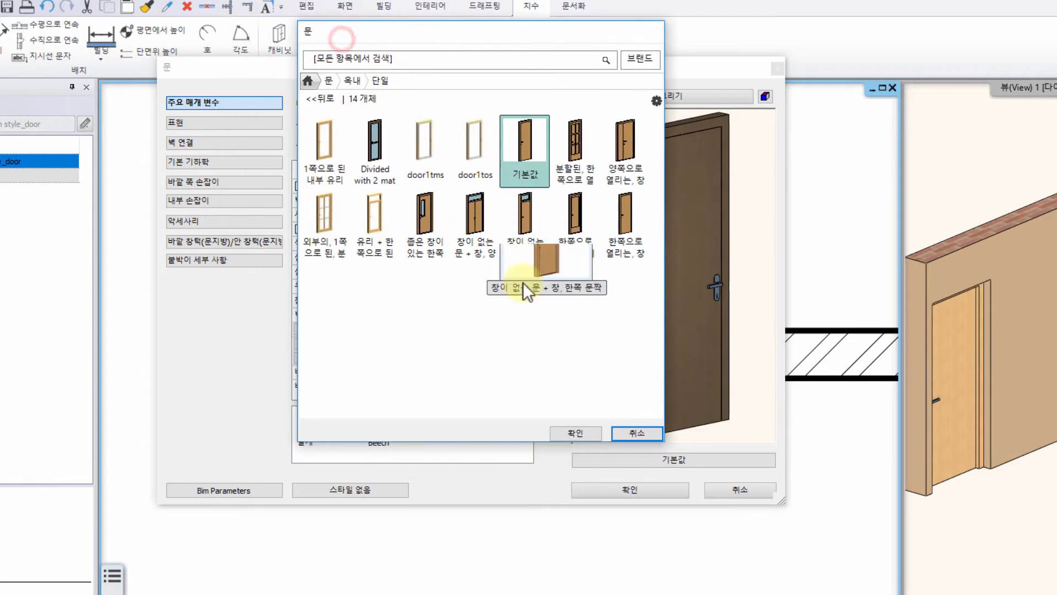
click(324, 216)
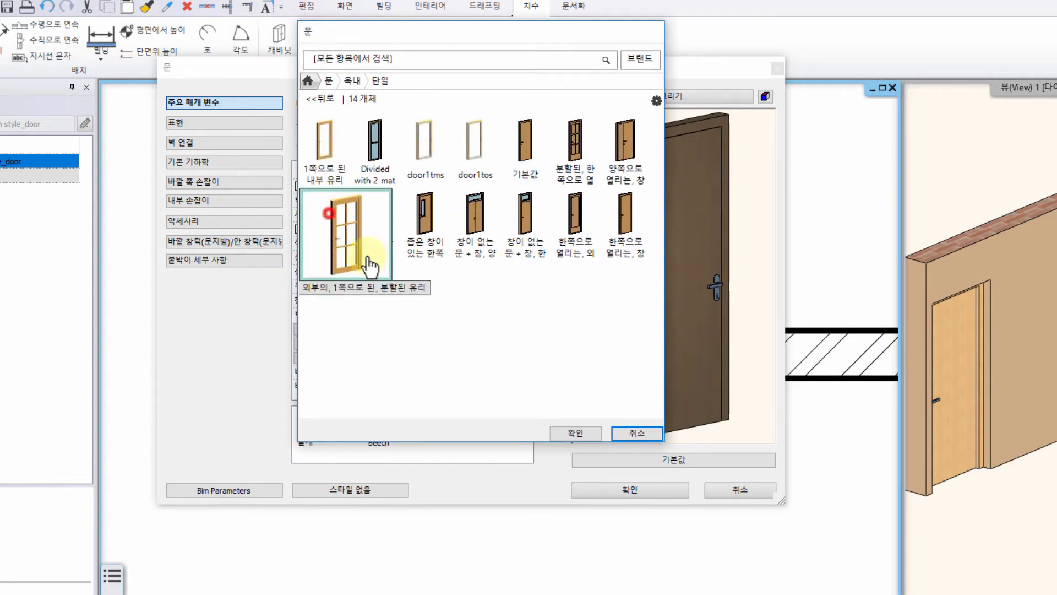
click(573, 434)
drag(500, 231, 518, 190)
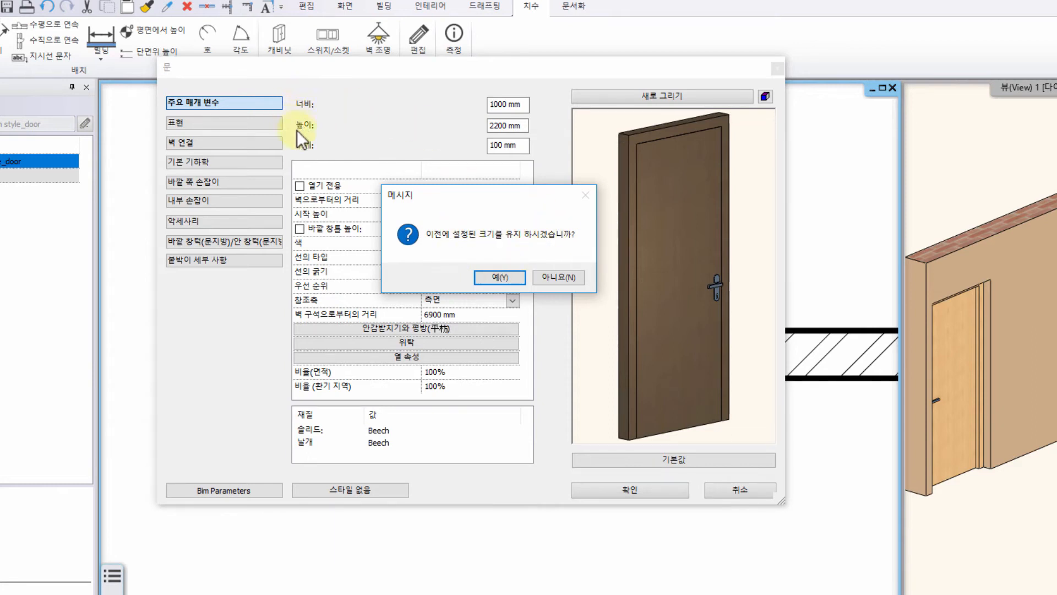
click(500, 277)
click(638, 97)
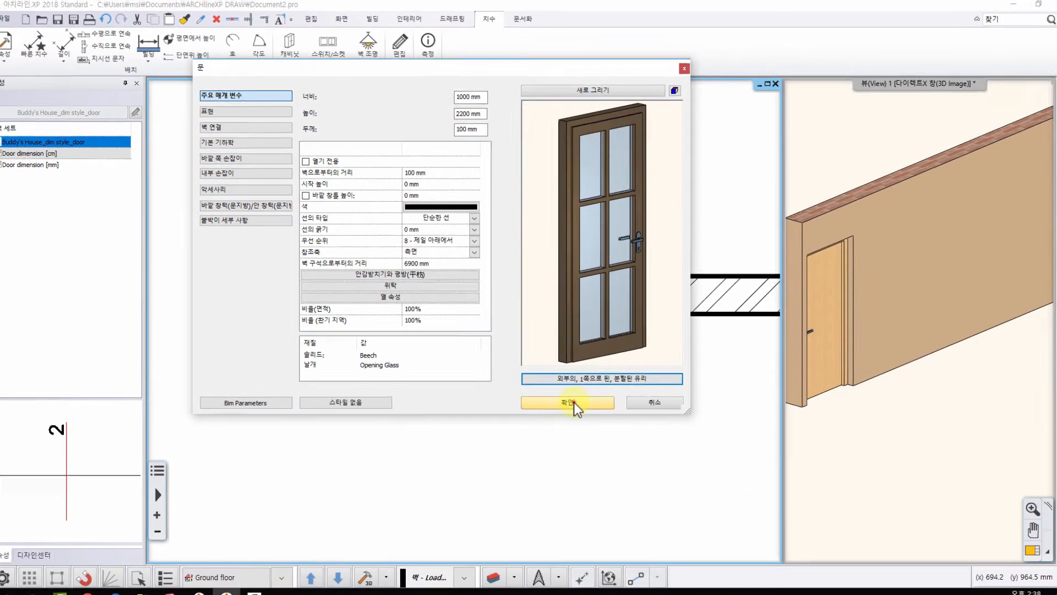
click(630, 489)
key(Escape)
Reopen the glazed door's properties and set its solid (솔리드) material to BRONZE_DARK001.
middle_drag(647, 292, 696, 317)
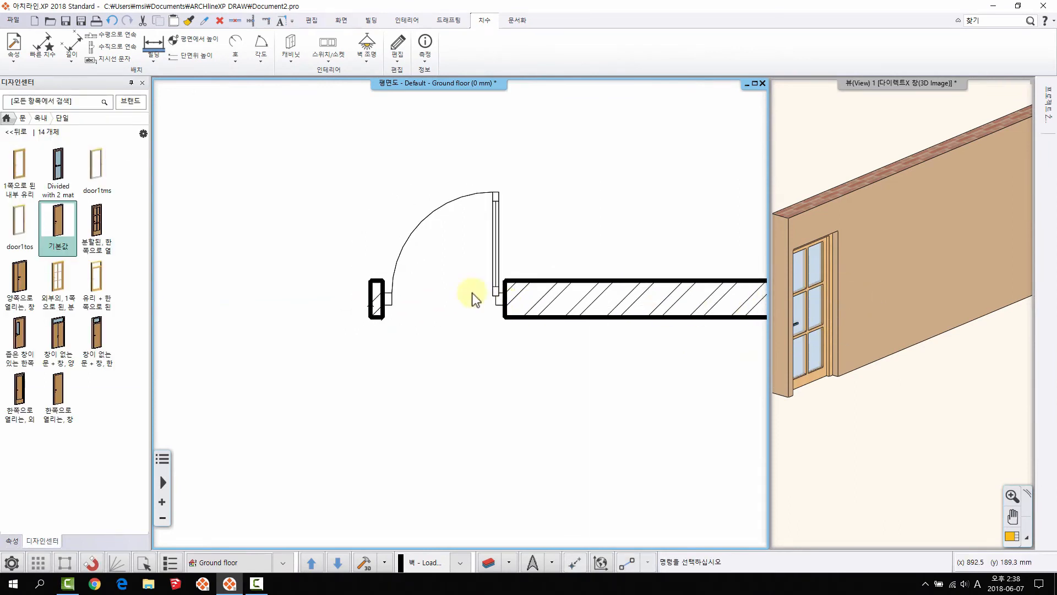
middle_drag(472, 298, 467, 266)
right_click(409, 203)
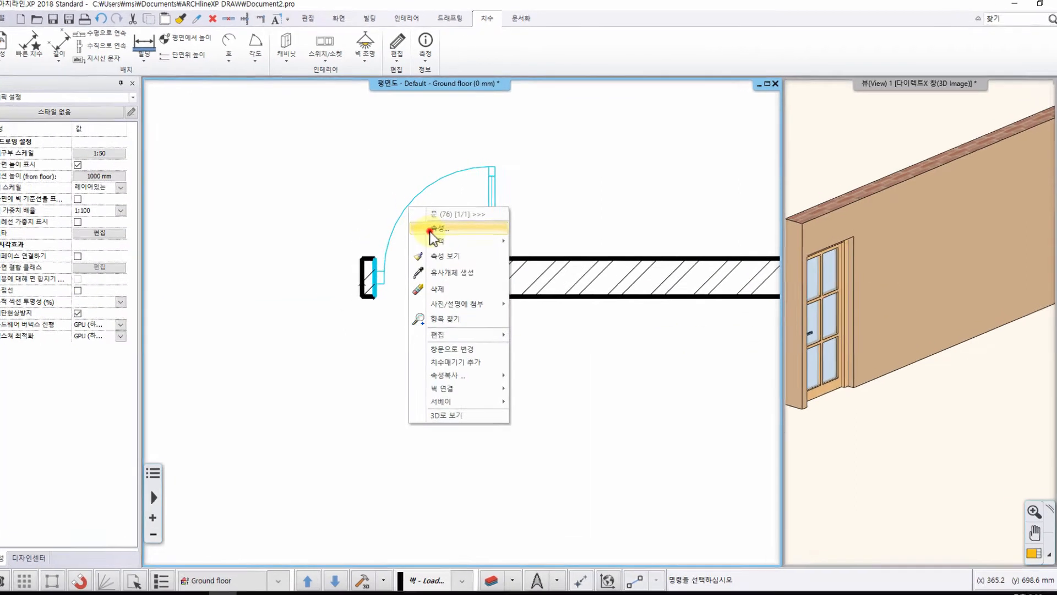
click(438, 222)
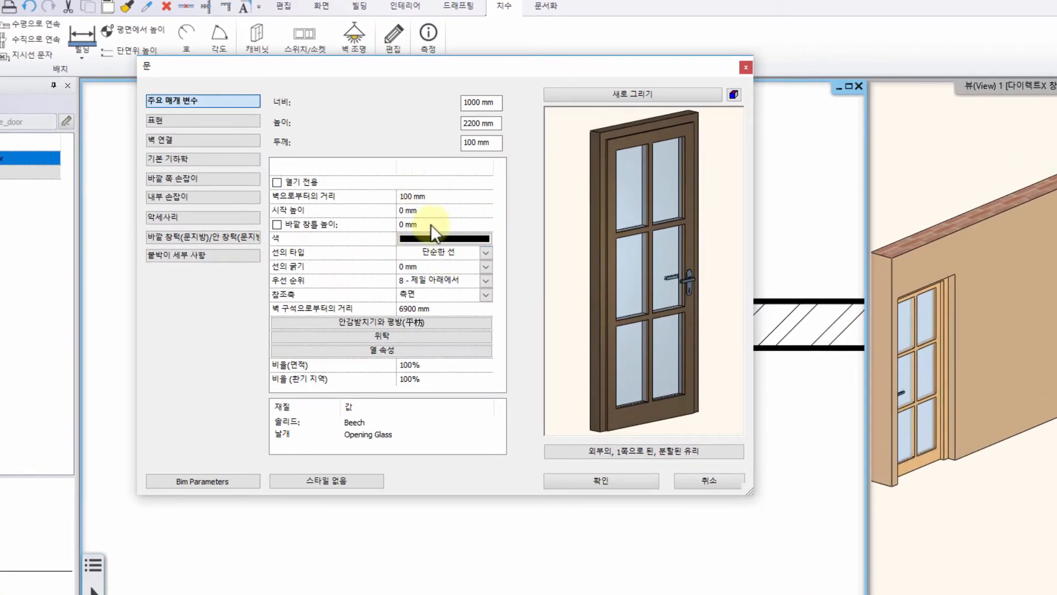
drag(663, 359, 688, 331)
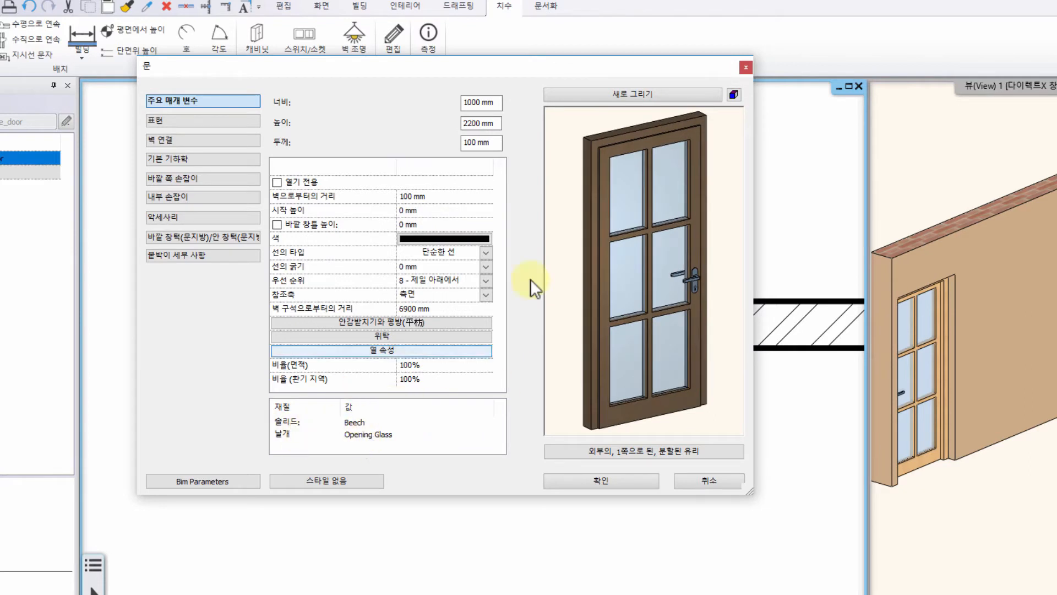
click(351, 422)
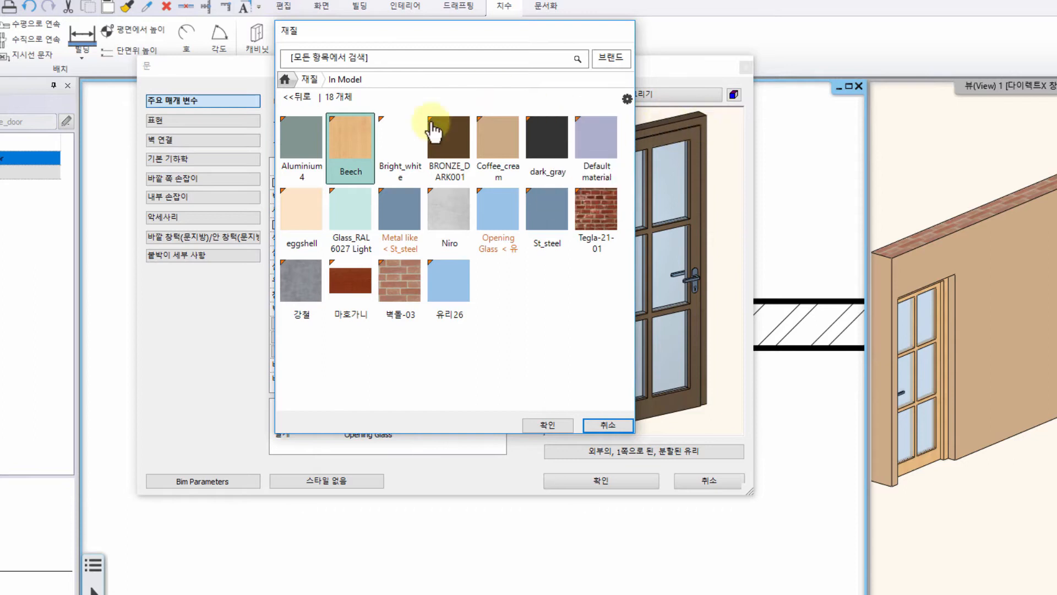
click(459, 154)
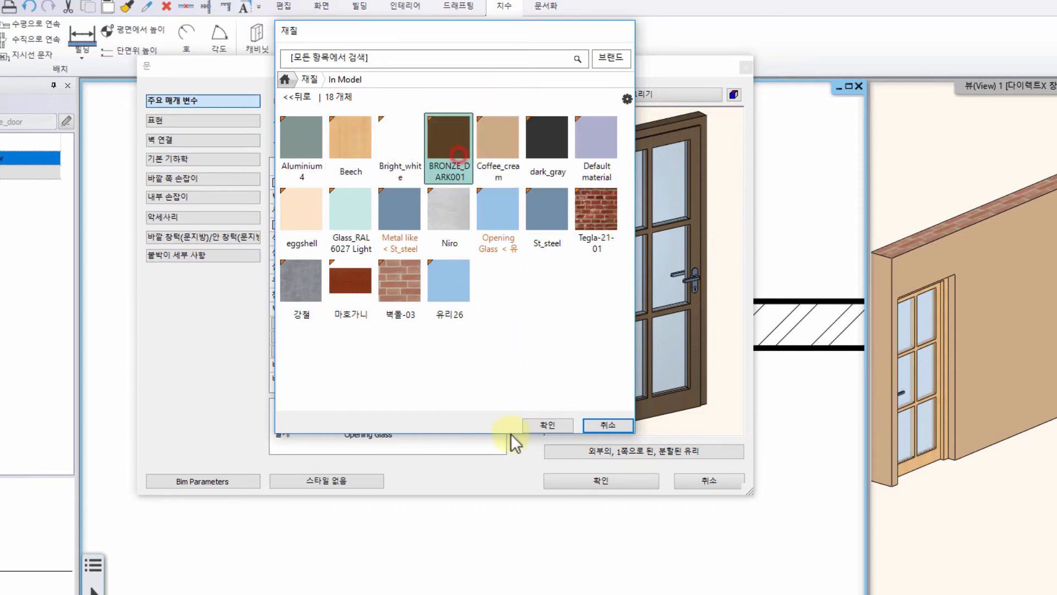
click(546, 425)
Set the door's wing (날개) material to Glass_RAL 6027 Light green.
click(351, 437)
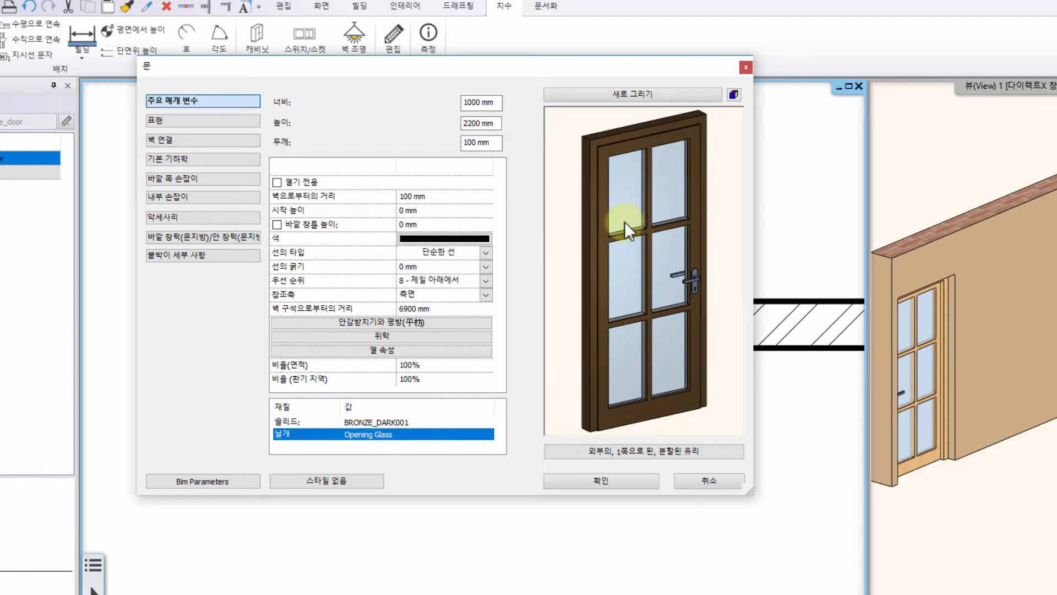
double_click(373, 436)
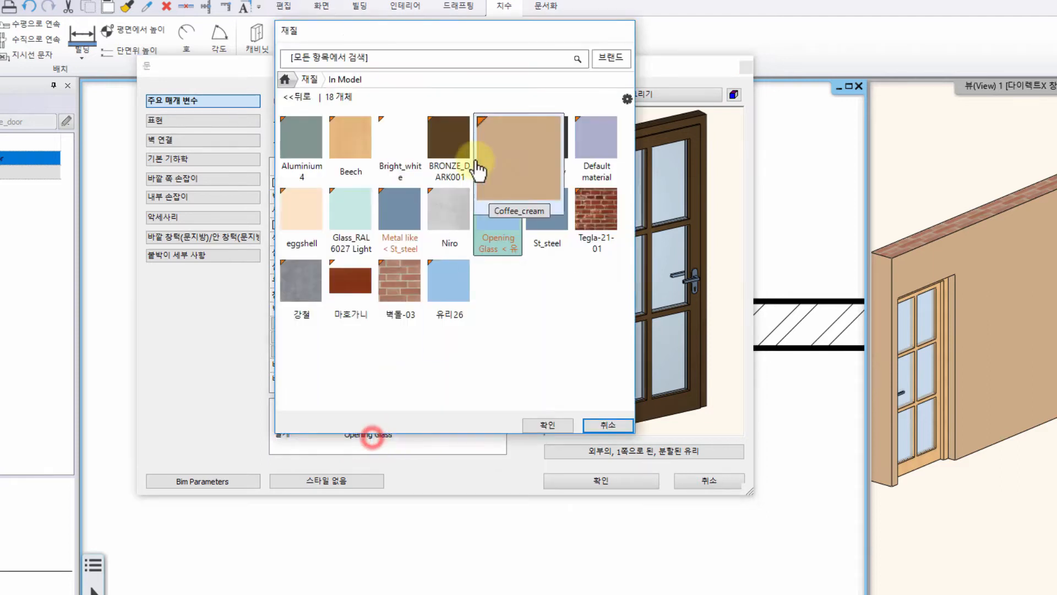
double_click(355, 223)
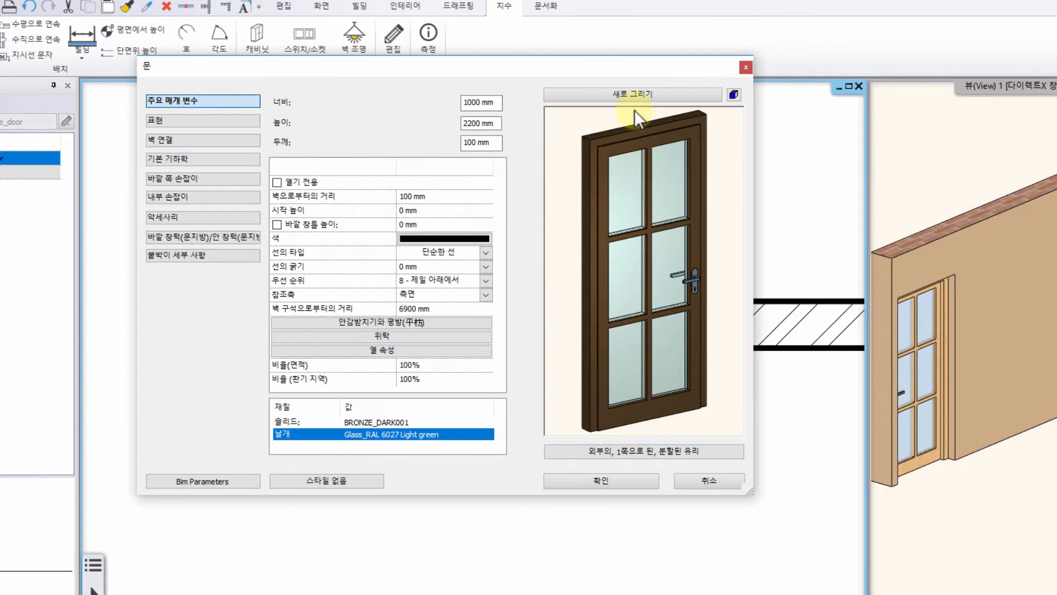
Examine the door with its new materials in the preview from several distances and angles, and redraw the preview.
scroll(647, 266, up, 3)
middle_drag(662, 282, 660, 261)
scroll(644, 272, down, 2)
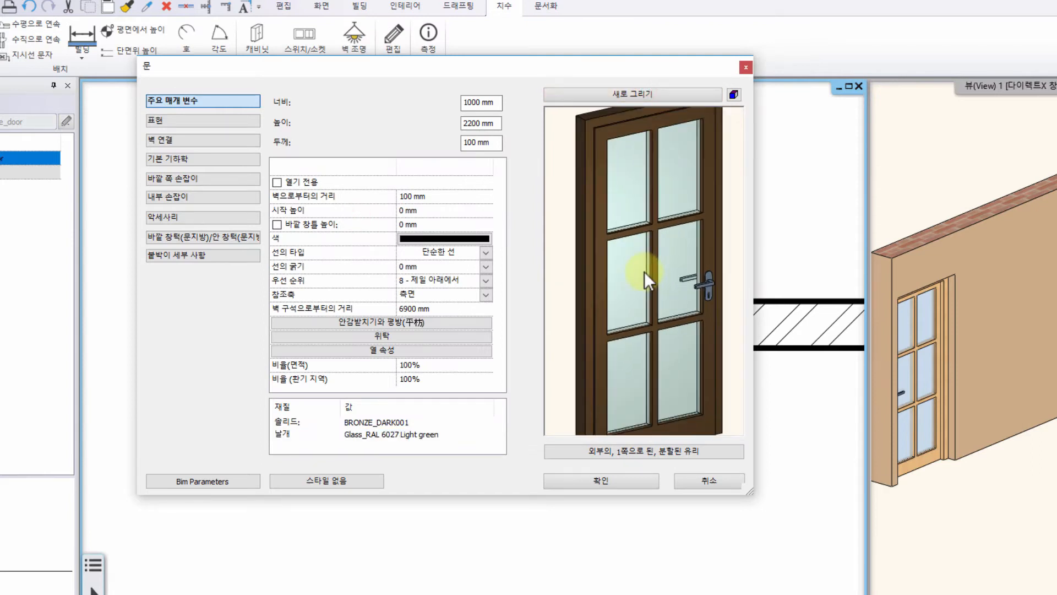
middle_drag(614, 231, 589, 248)
scroll(603, 209, down, 1)
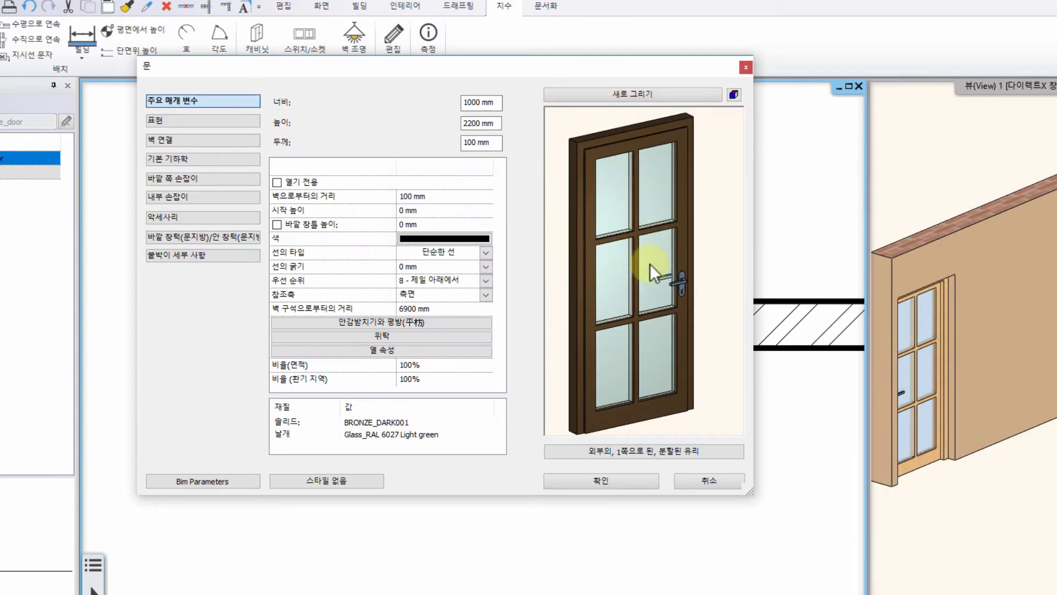
mouse_move(648, 250)
mouse_down()
mouse_move(619, 304)
mouse_move(620, 262)
mouse_move(696, 240)
mouse_move(646, 250)
mouse_up()
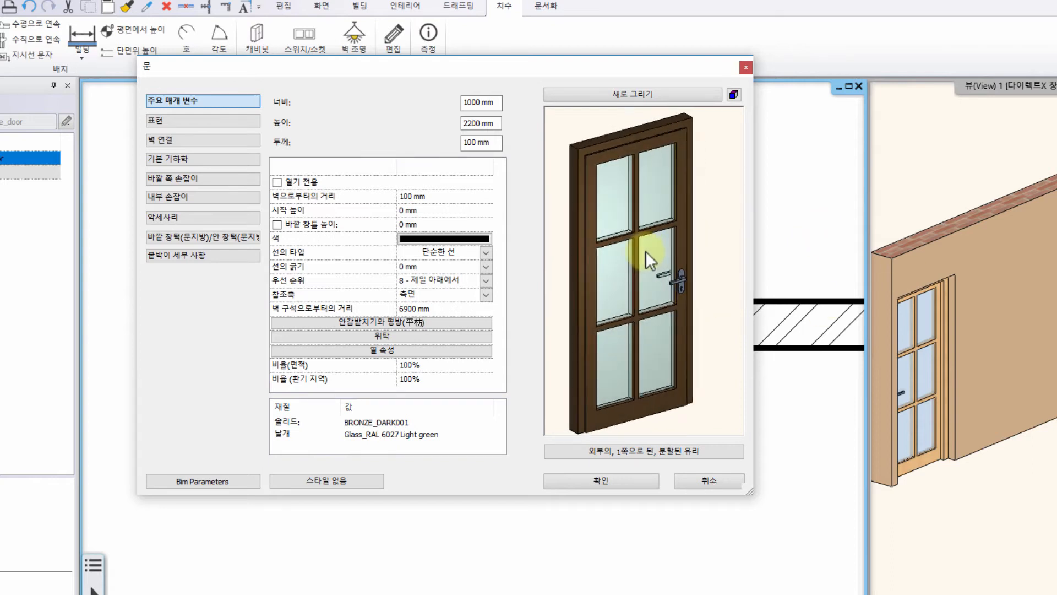
scroll(656, 253, down, 2)
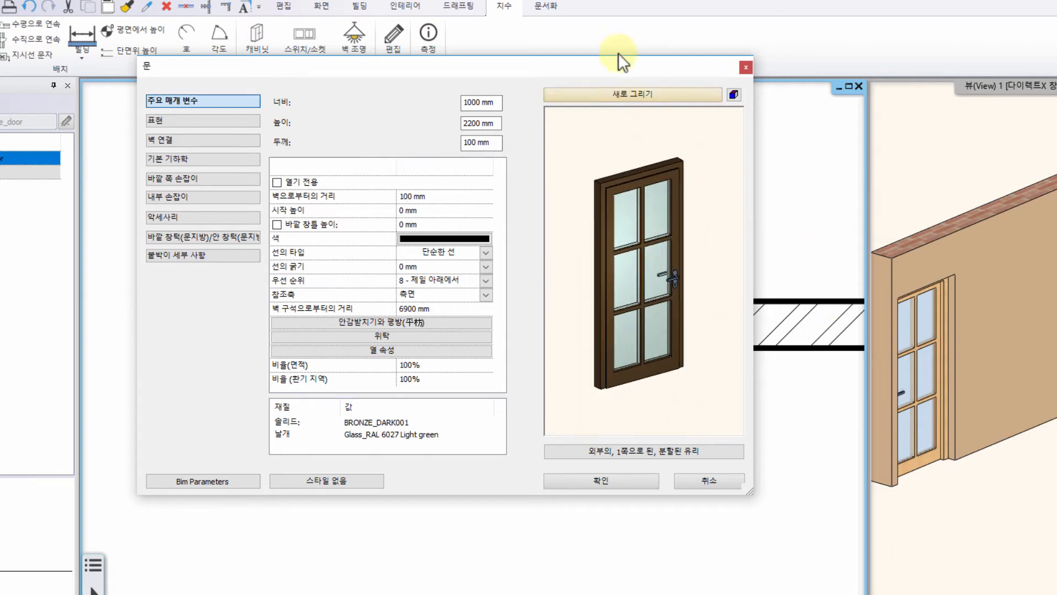
click(617, 94)
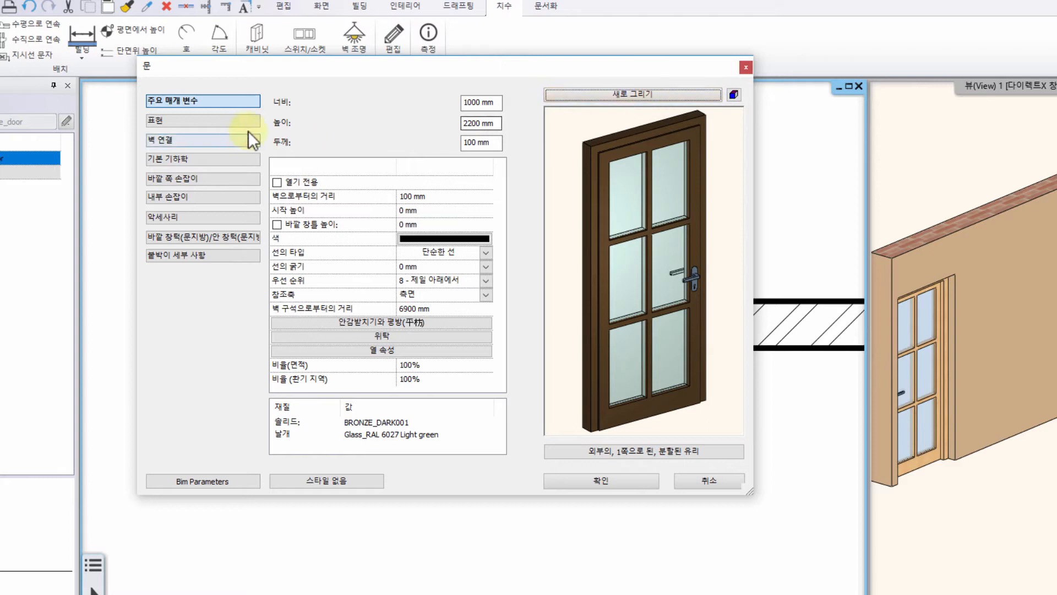
In the door's basic geometry (기본 기하학), set the frame width (원으로 된 프레임의 너비) to 50 and redraw the preview.
click(200, 139)
click(177, 159)
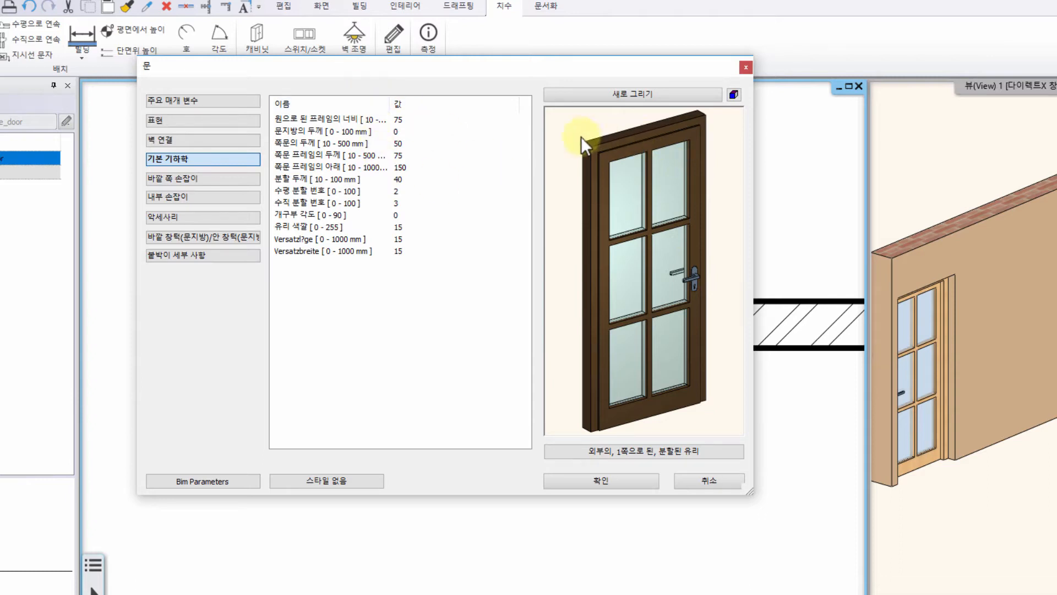
click(401, 120)
click(401, 120)
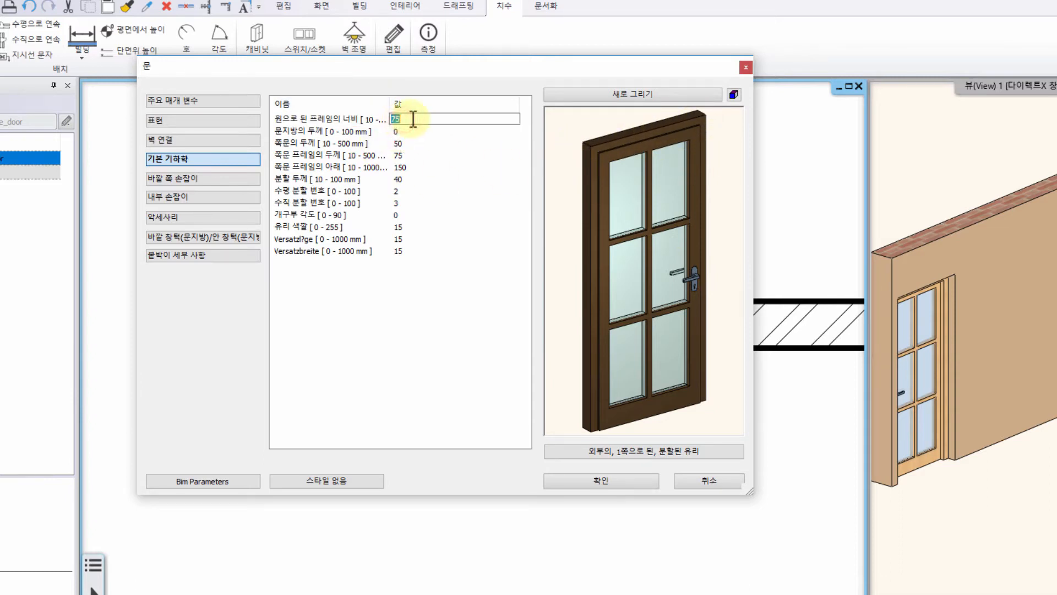
text(50)
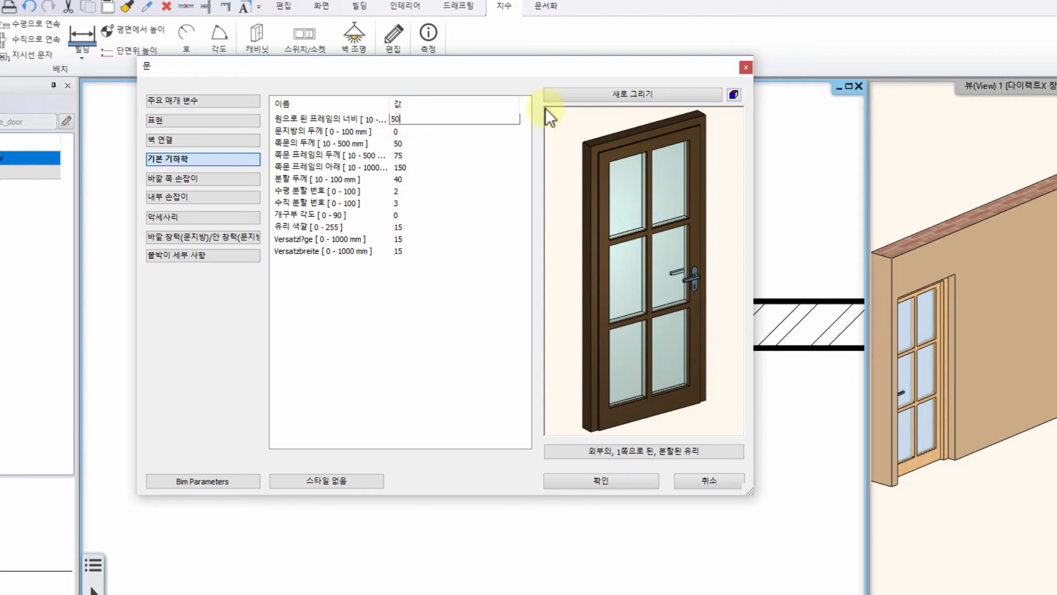
click(647, 92)
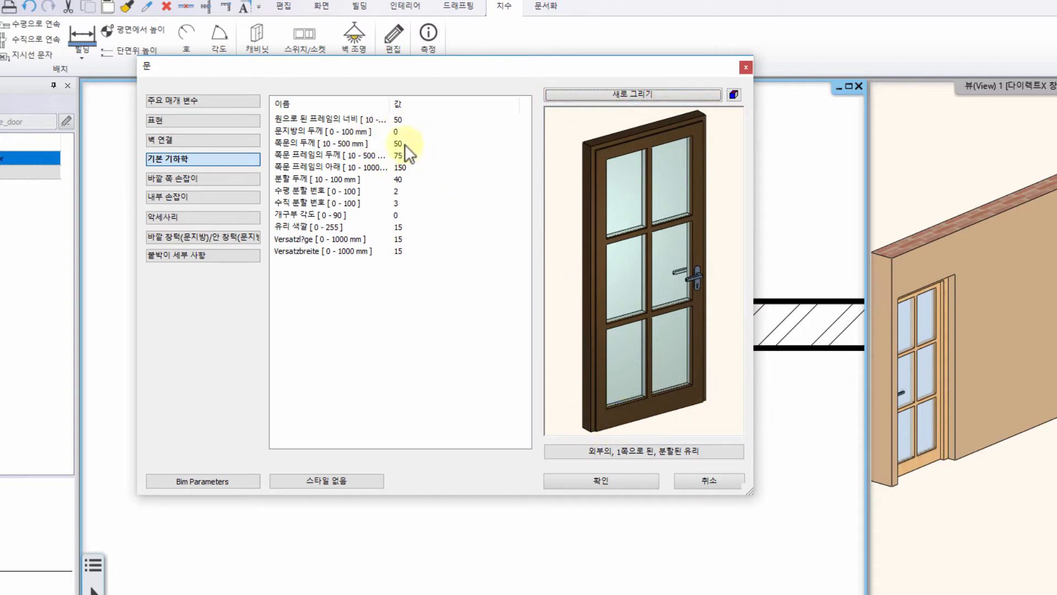
Set the threshold thickness (문지방의 두께) to 30, redraw the preview and inspect the bottom of the door.
click(395, 134)
click(395, 134)
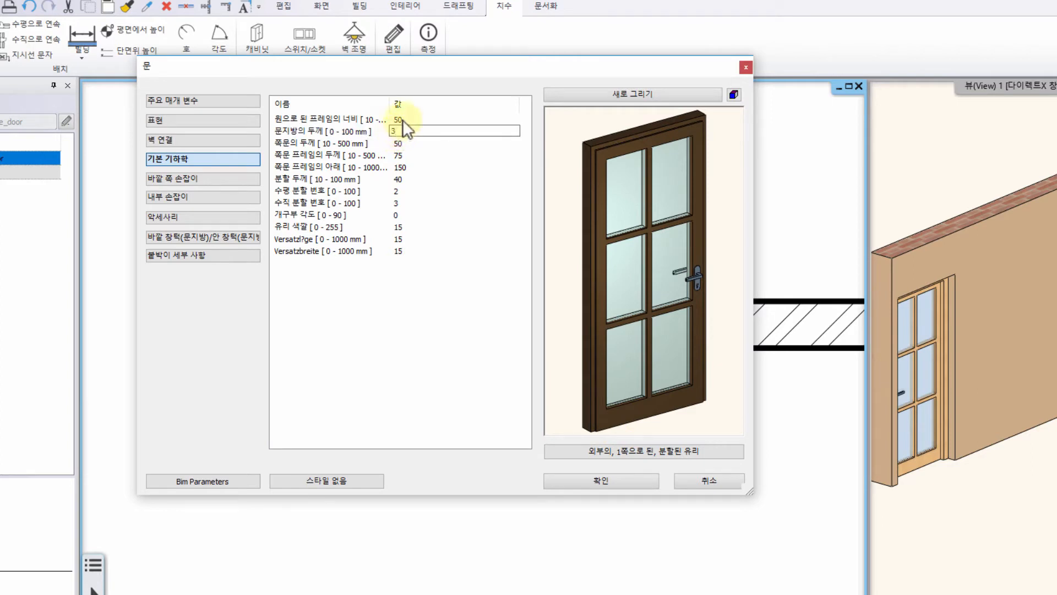
click(669, 92)
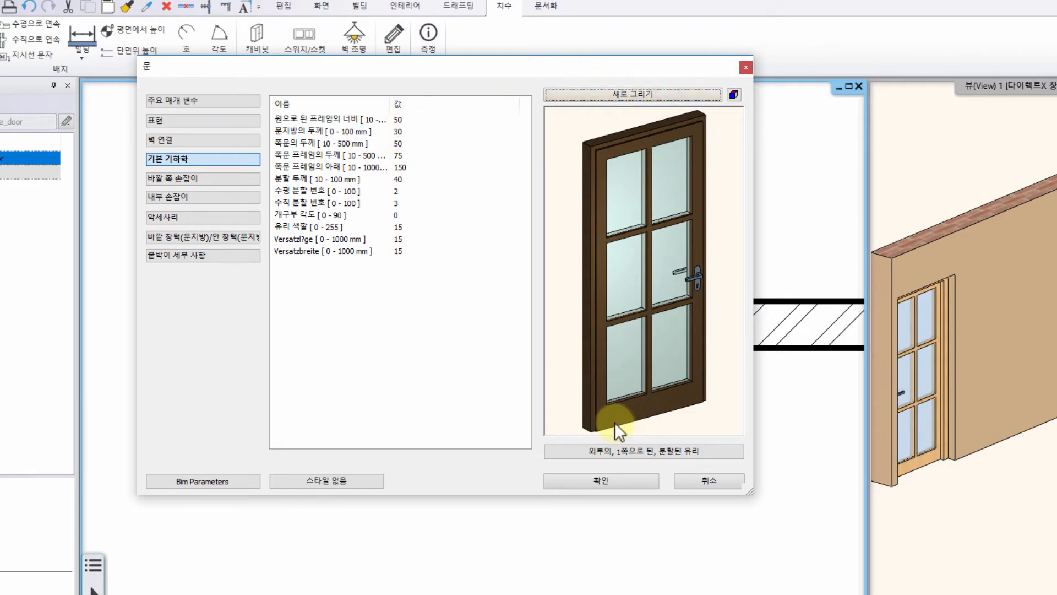
drag(614, 422, 730, 417)
scroll(665, 272, up, 5)
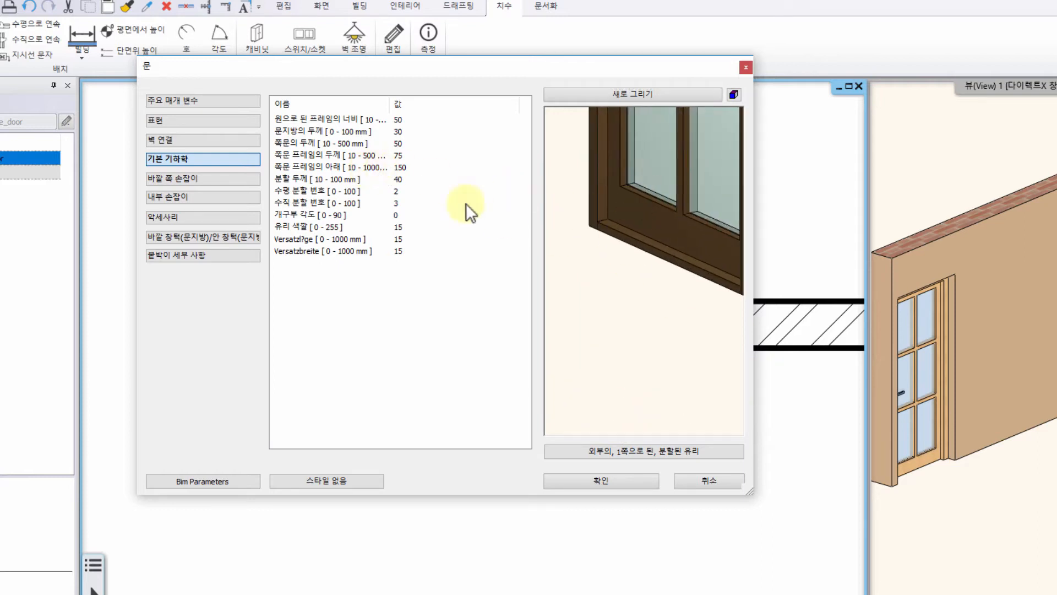
scroll(586, 287, down, 4)
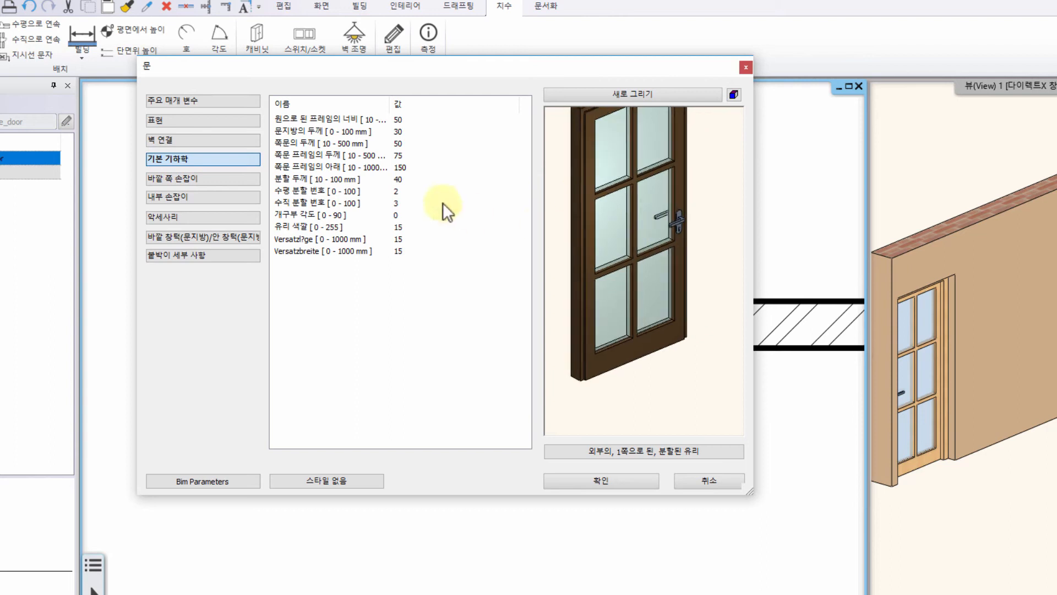
Set the door's number of horizontal divisions (수평 분할 번호) to 3 and redraw the preview.
click(397, 189)
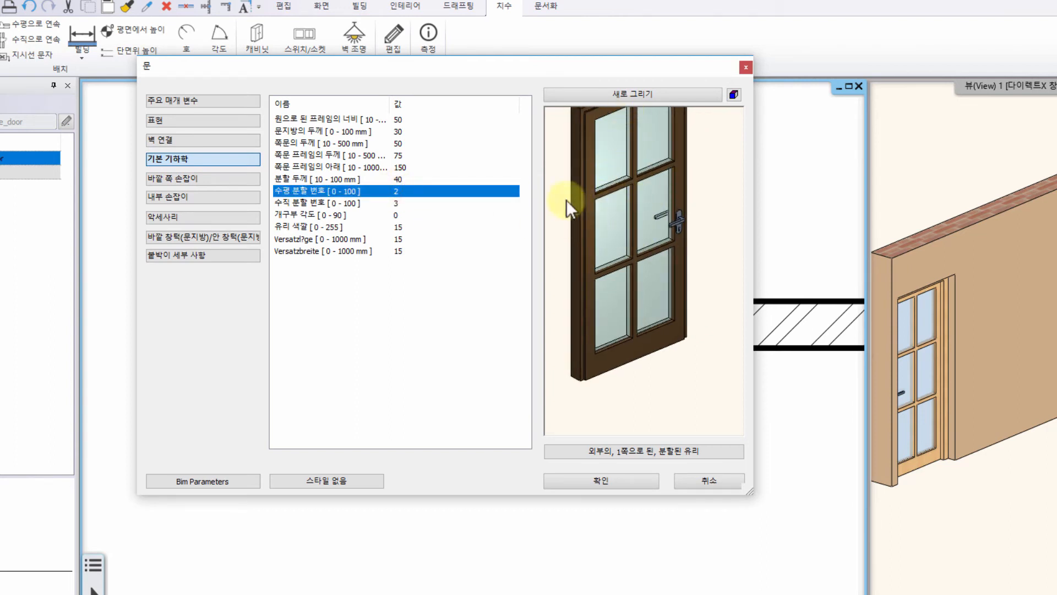
click(652, 238)
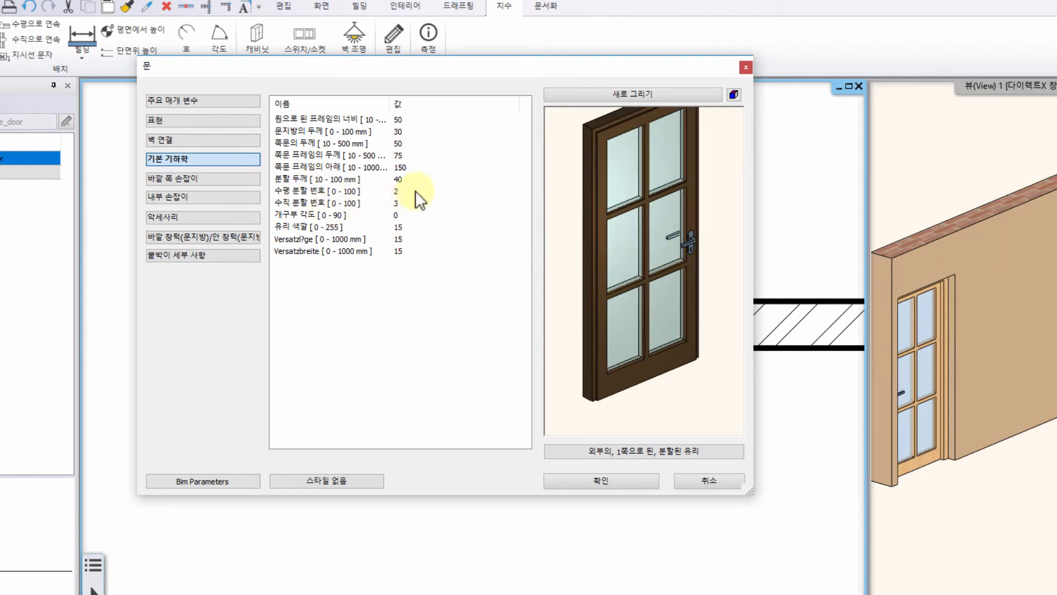
double_click(398, 189)
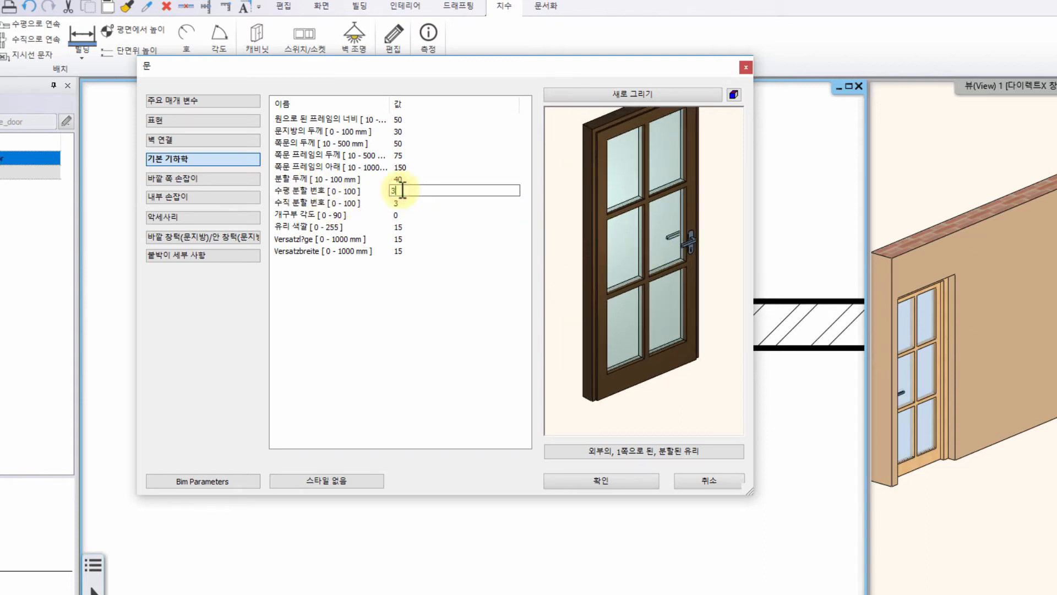
click(593, 95)
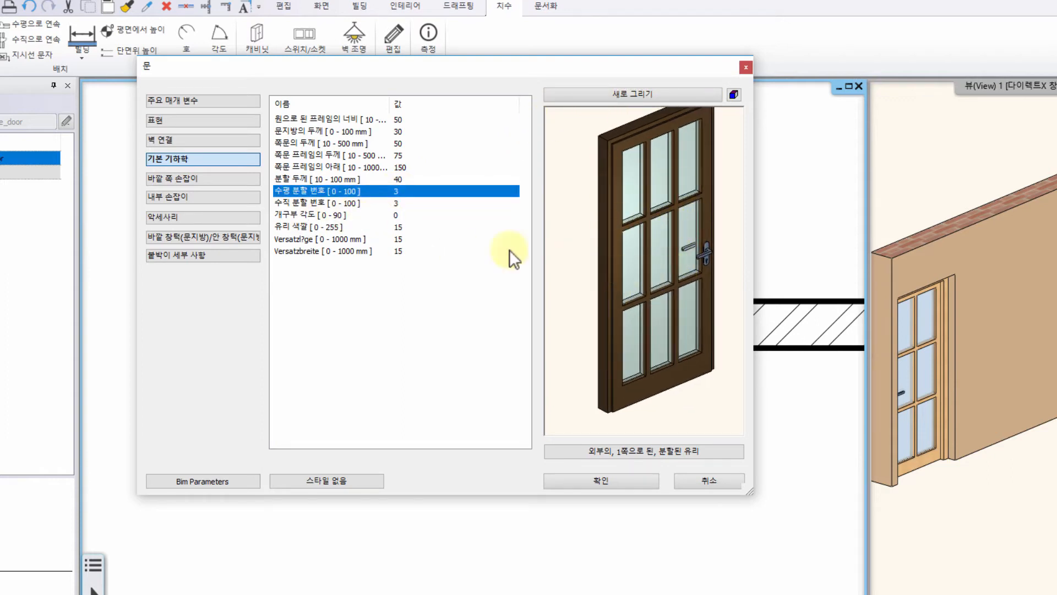
Set the door's opening angle (개구부 각도) to 60, redraw the preview, apply the changes and view the door in 3D.
click(320, 213)
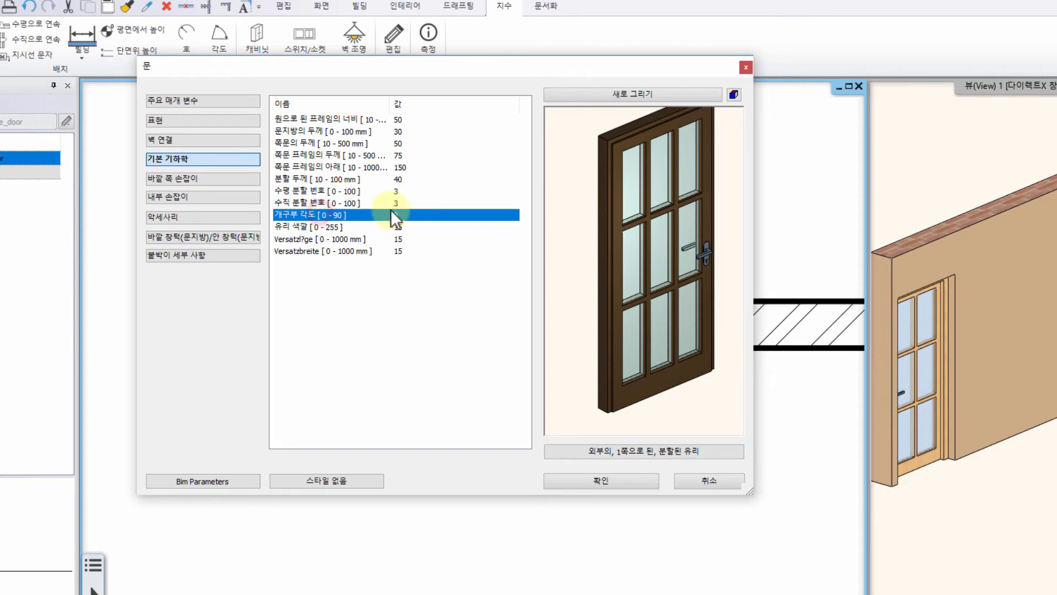
click(395, 214)
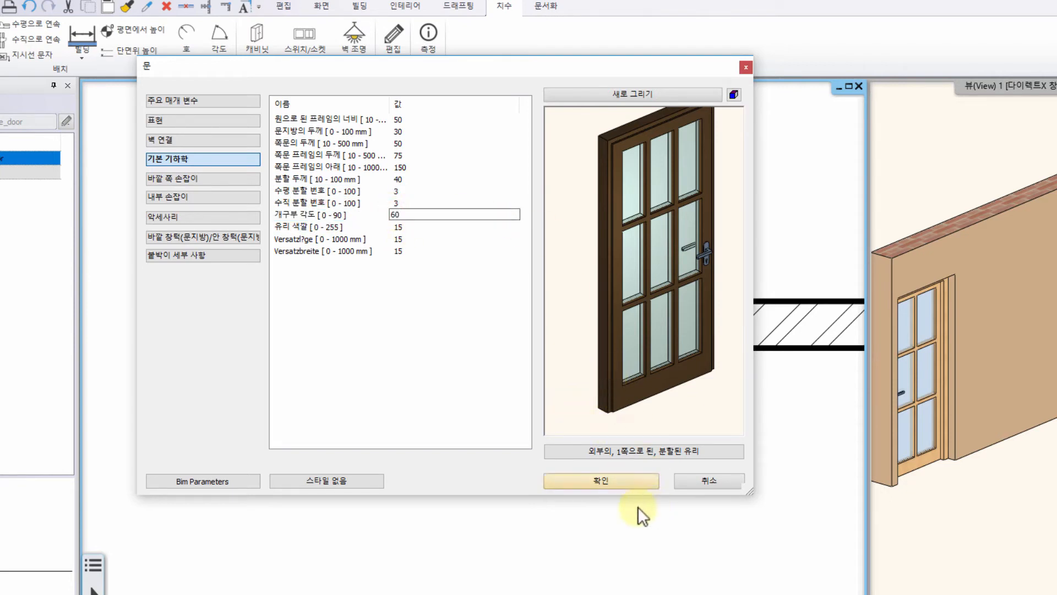
click(649, 92)
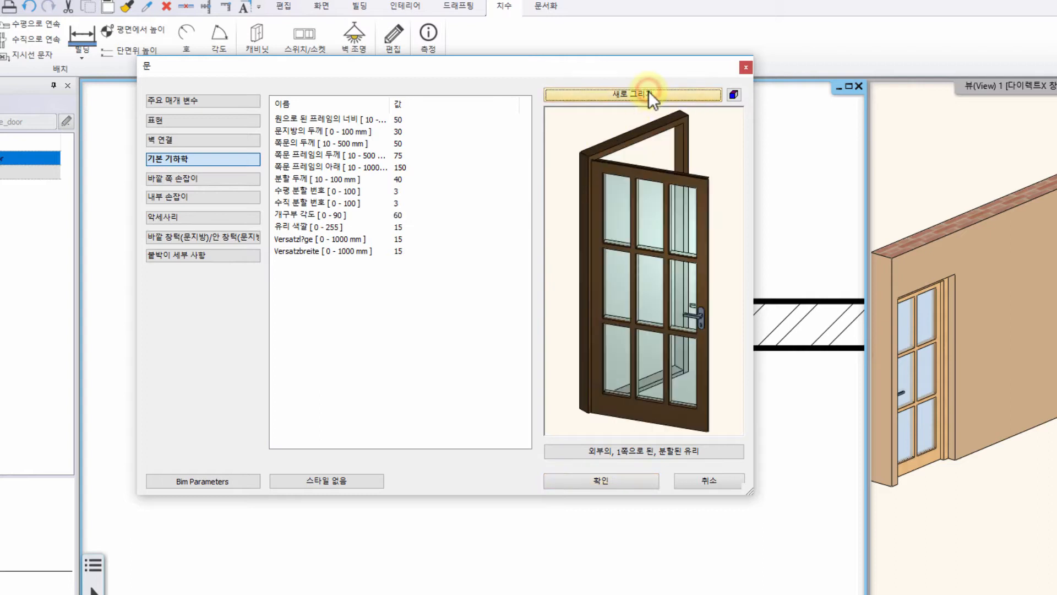
drag(718, 290, 634, 309)
click(604, 479)
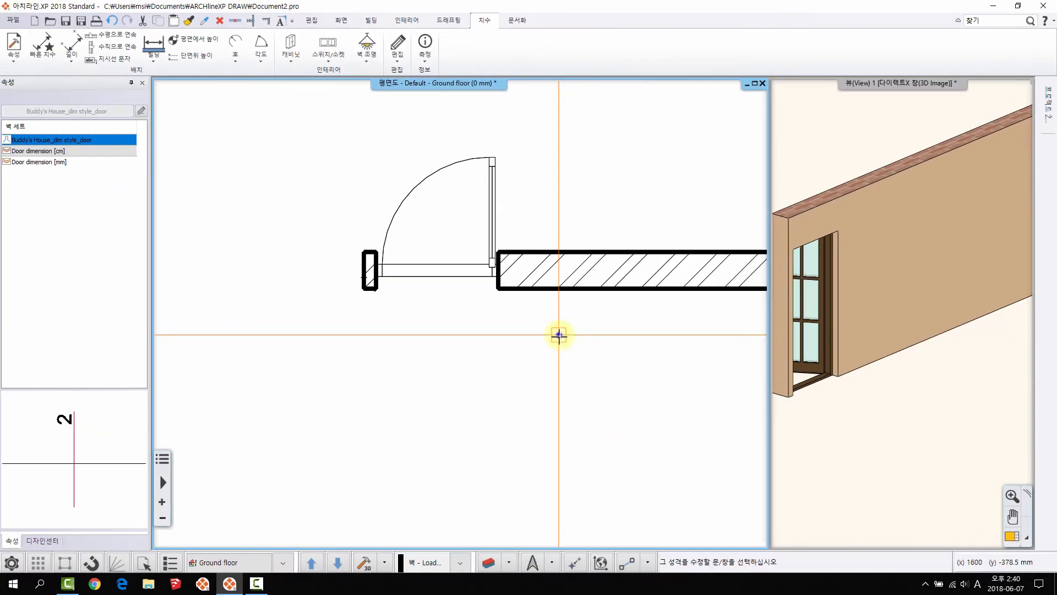
right_click(559, 335)
drag(1008, 342, 897, 248)
Set the selected door's opening angle (개방 각도) to 0° and show the model in a perspective view.
click(474, 225)
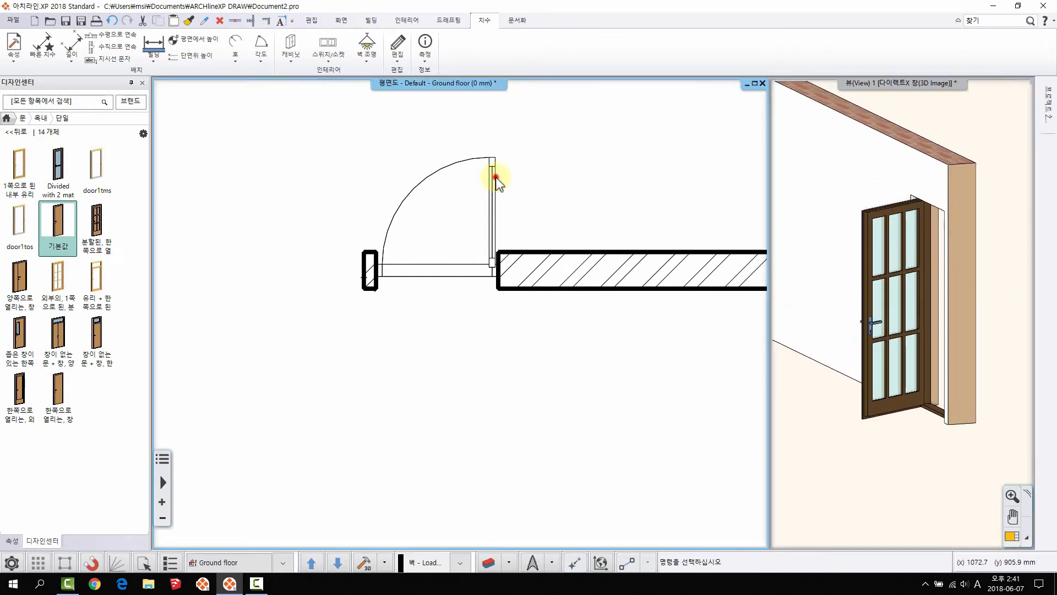
click(496, 178)
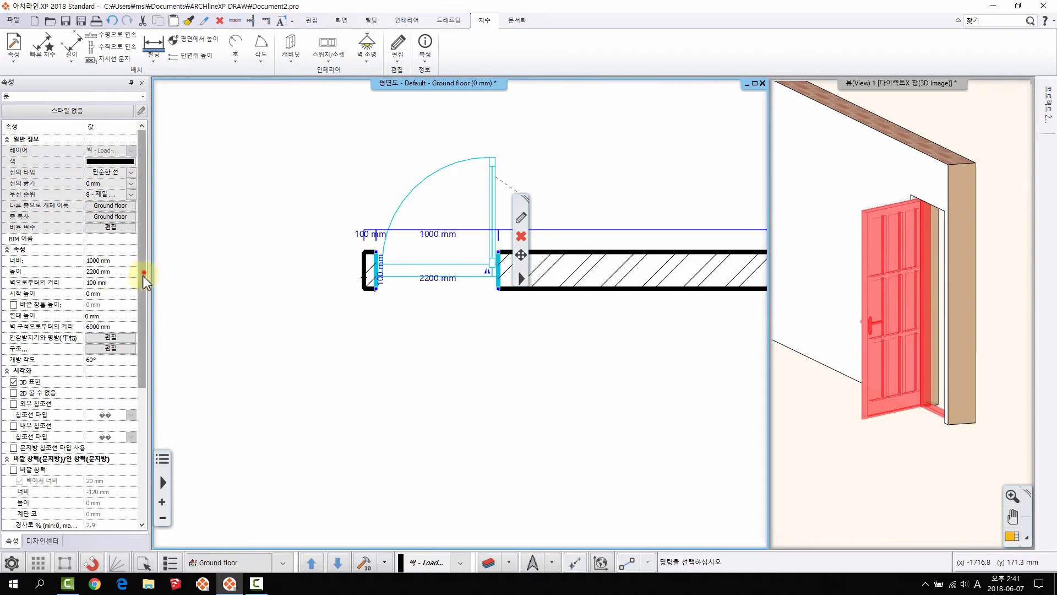
drag(142, 274, 141, 308)
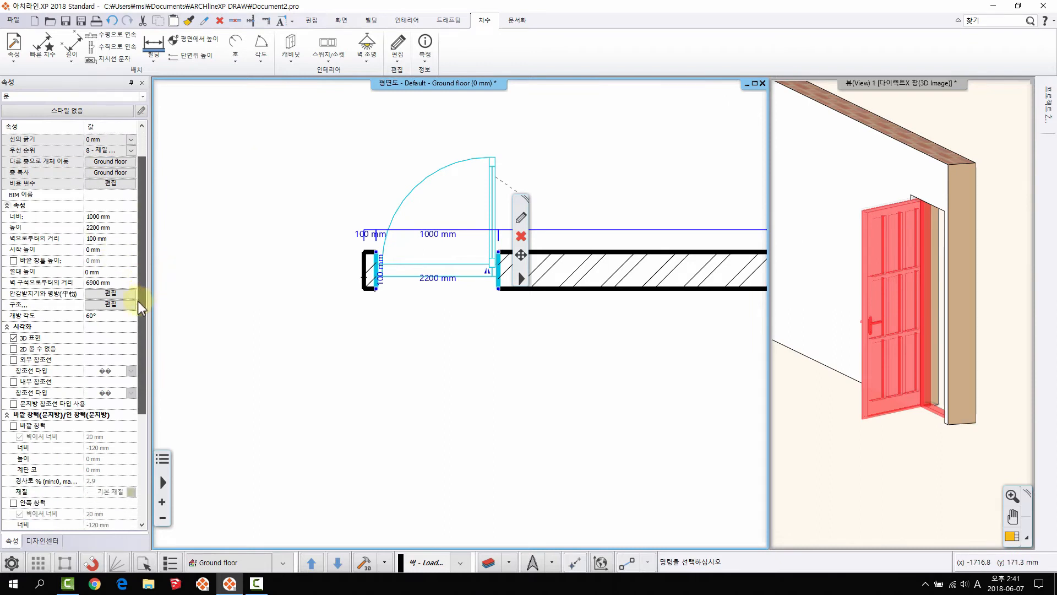
click(91, 315)
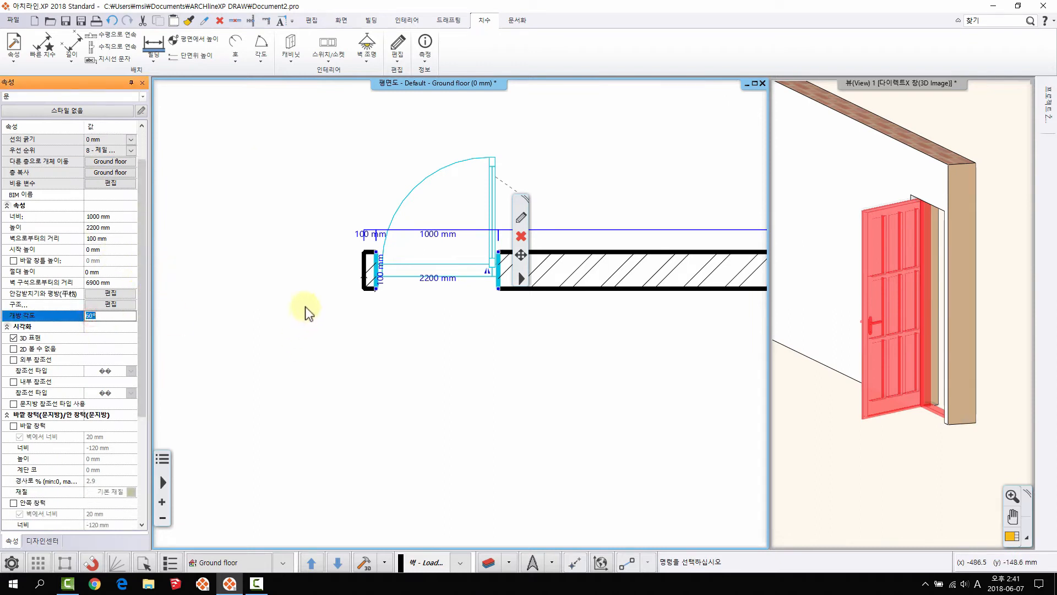
key(Return)
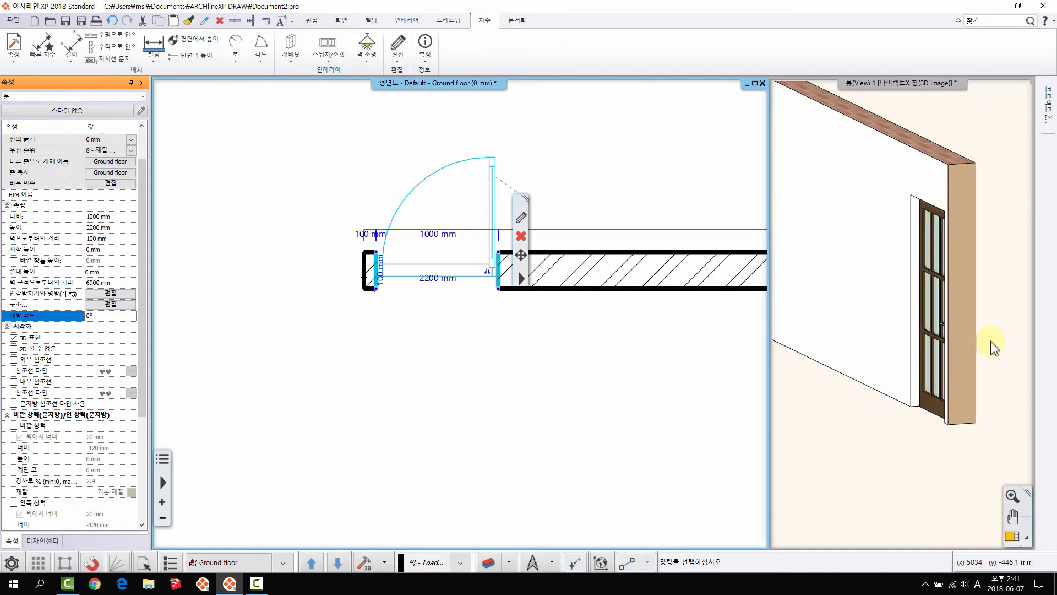
click(988, 536)
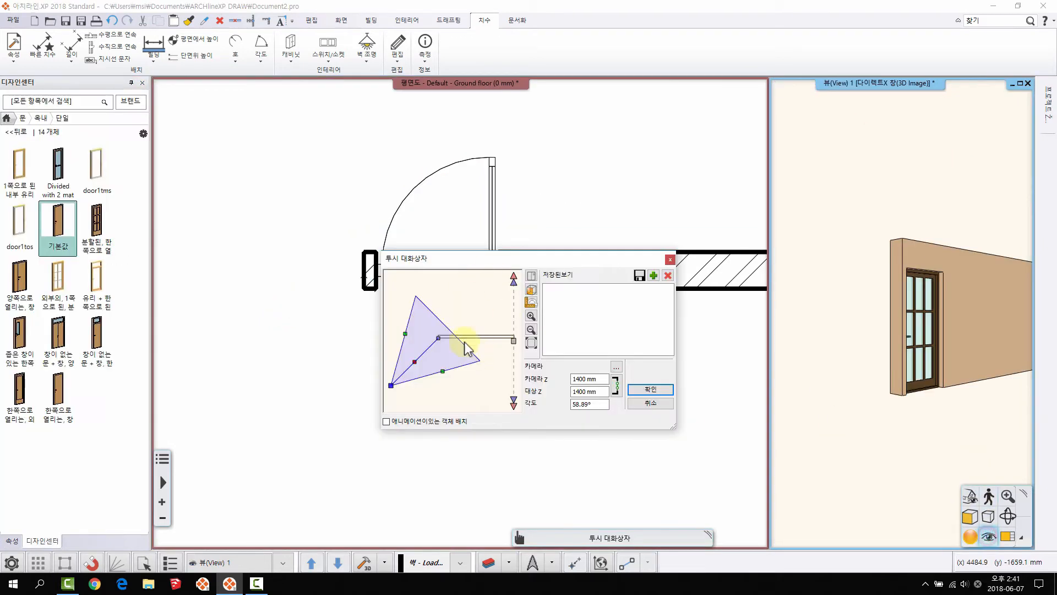
click(648, 404)
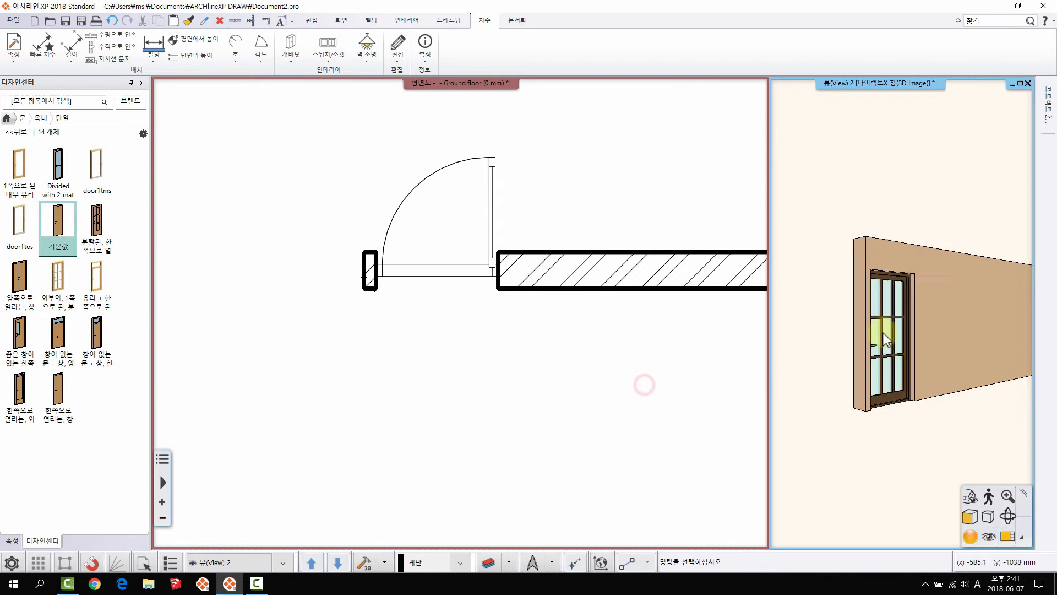
Change the door's 2D shape (2D 형태) to the symbol with a straight diagonal swing line and apply it.
right_click(492, 166)
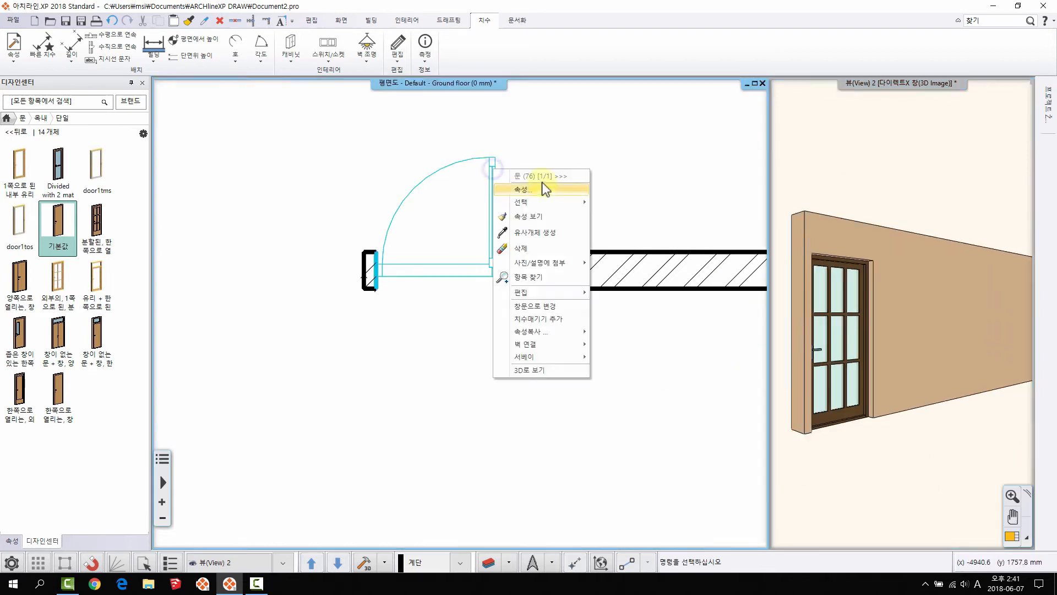
click(539, 189)
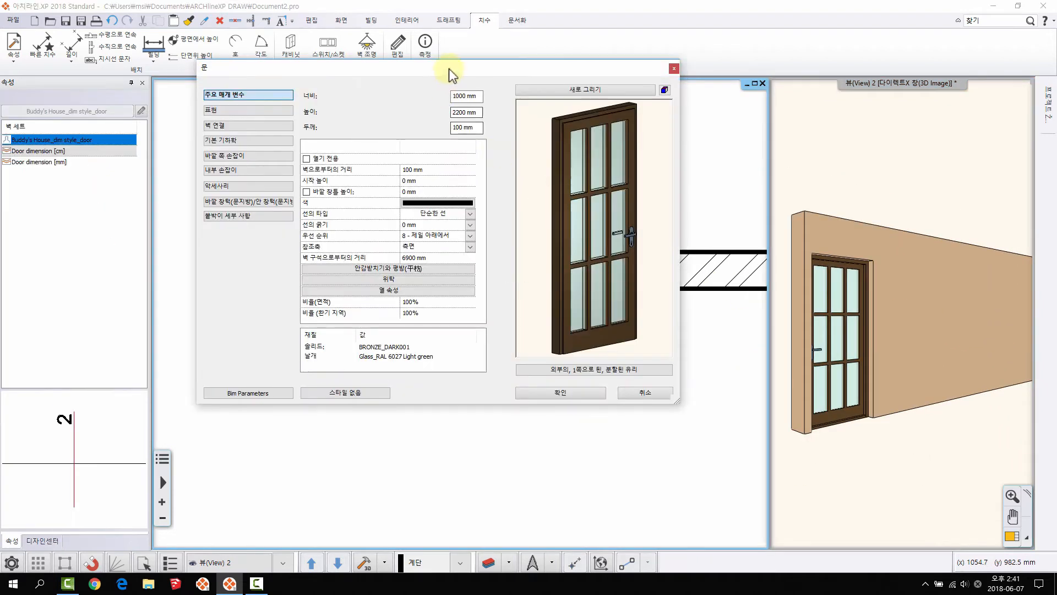
drag(452, 66, 547, 94)
click(325, 139)
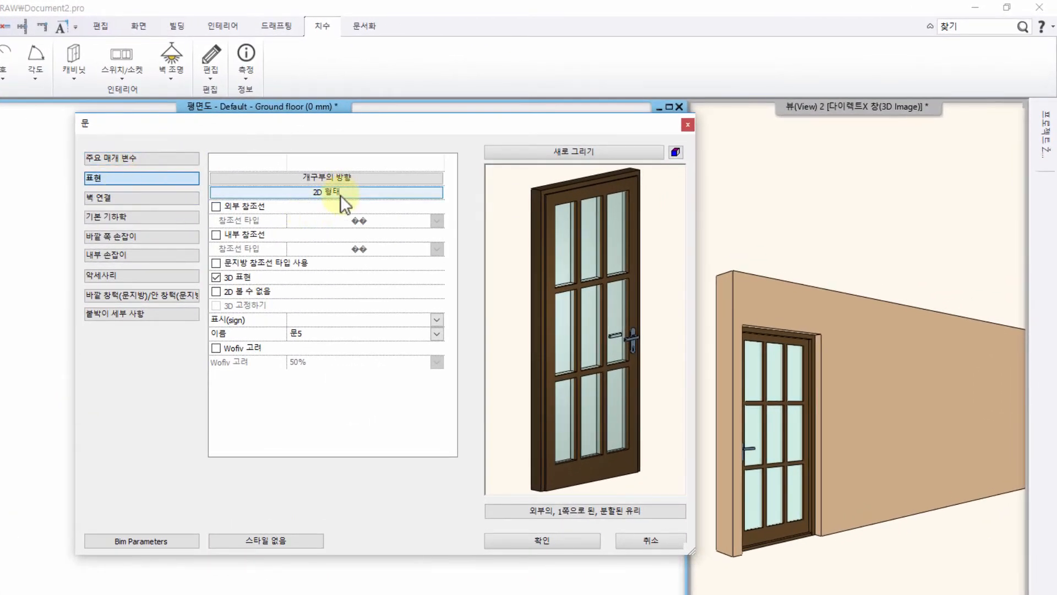
click(340, 192)
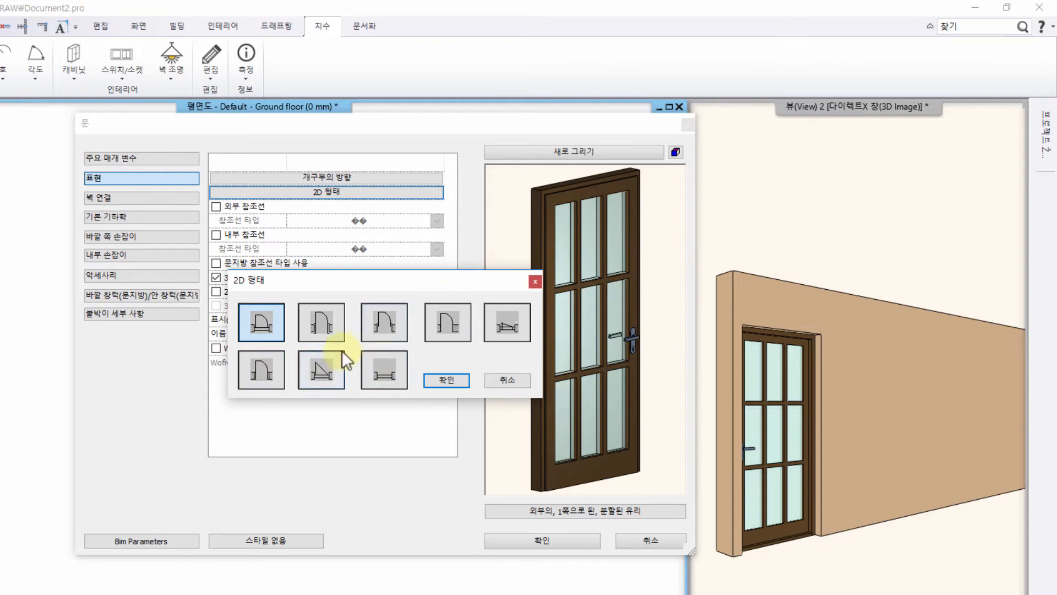
click(456, 376)
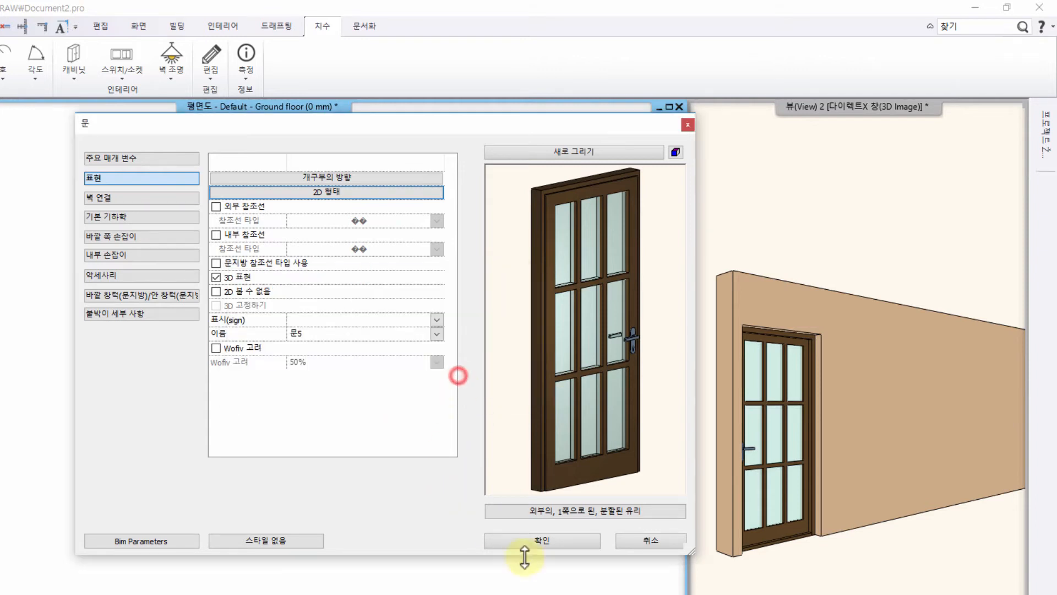
click(531, 540)
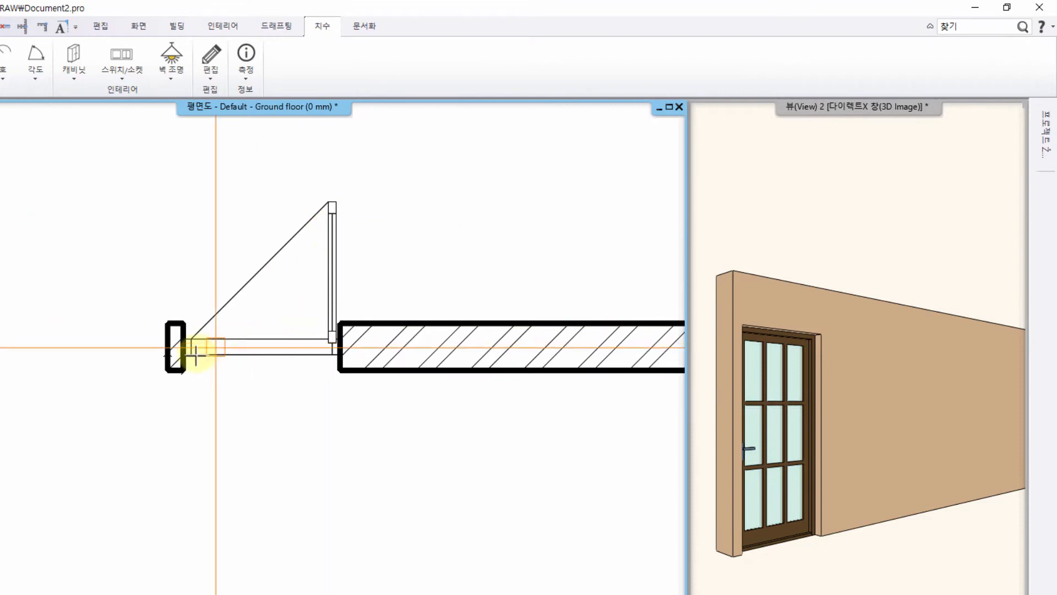
Set the door's opening direction (개구부의 방향) to the symbol pointing right, apply it and inspect the door in 3D.
click(331, 232)
click(299, 306)
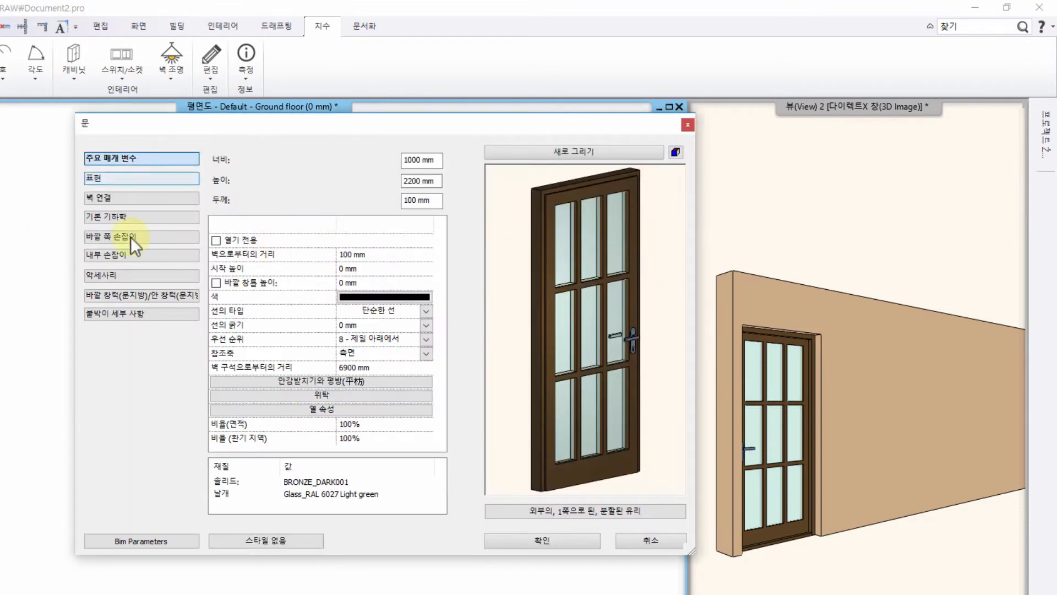
click(140, 178)
click(325, 177)
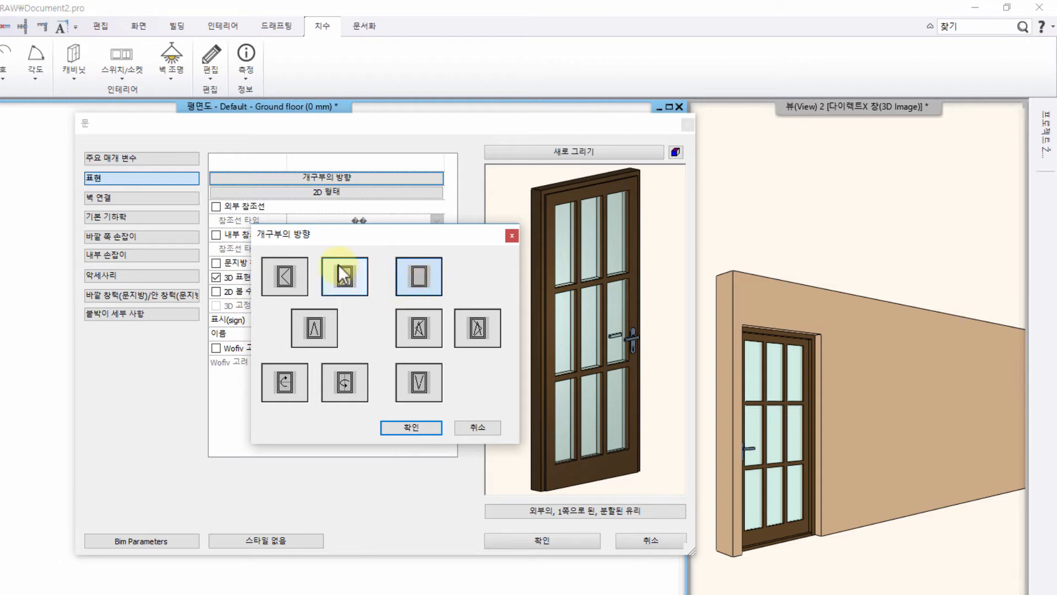
click(284, 284)
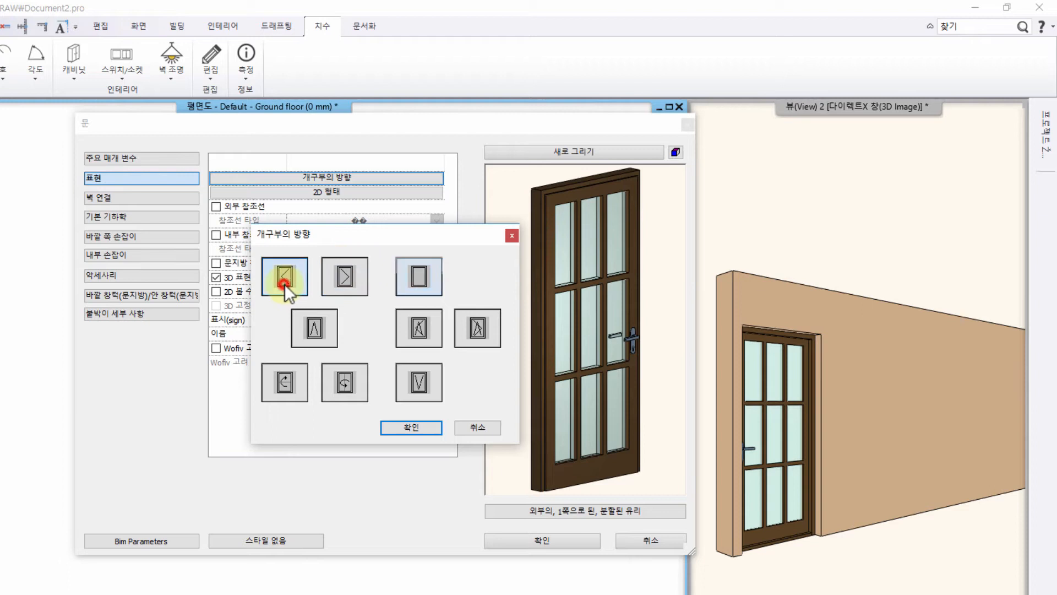
click(359, 276)
click(422, 426)
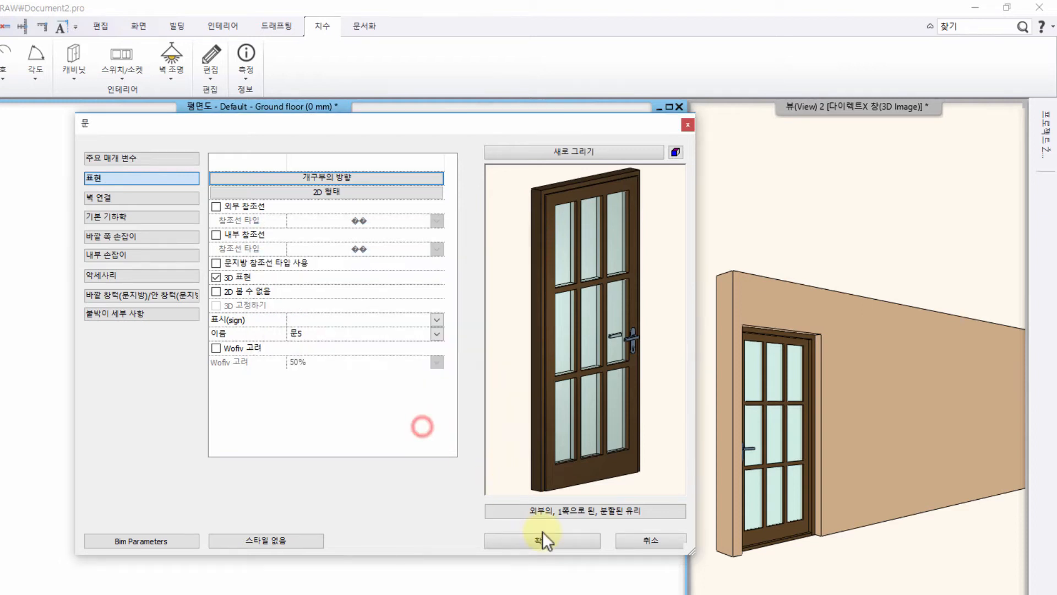
click(542, 539)
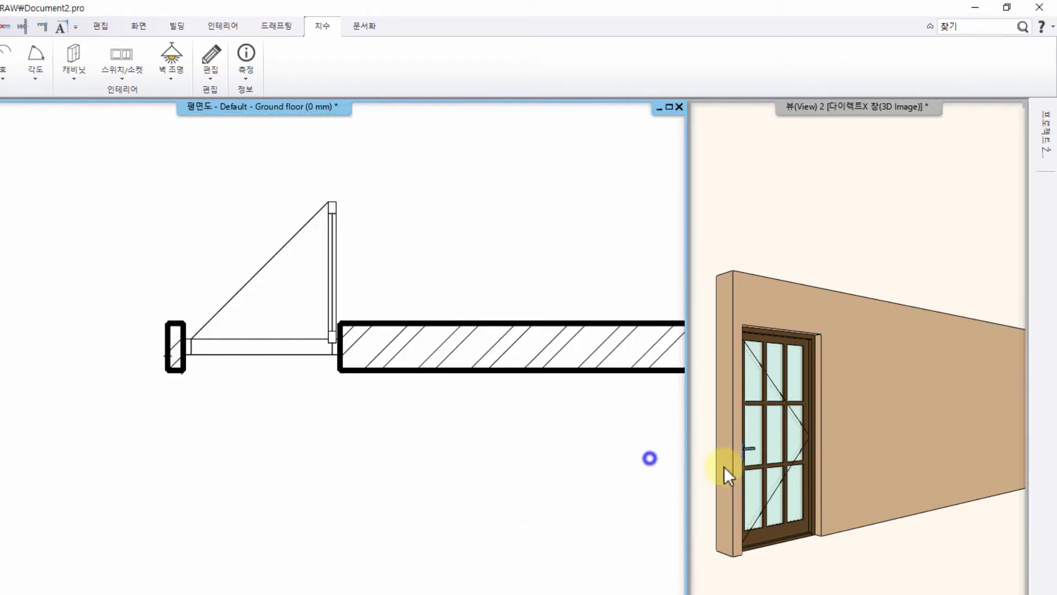
drag(839, 440, 771, 419)
scroll(771, 419, up, 3)
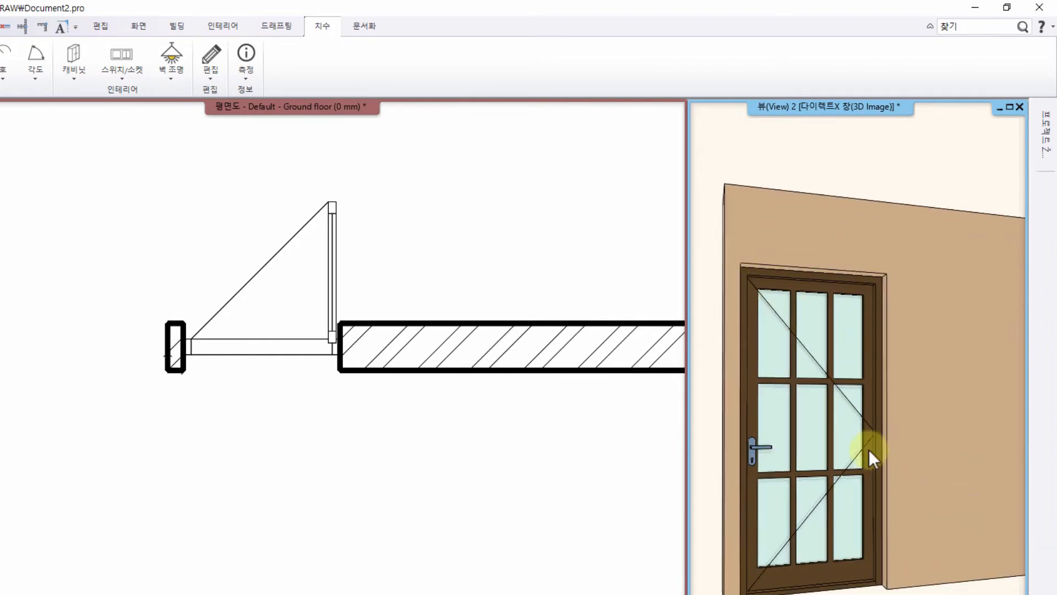
Reopen the door's properties and examine its basic geometry and its outer and inner handle settings.
right_click(775, 274)
click(808, 295)
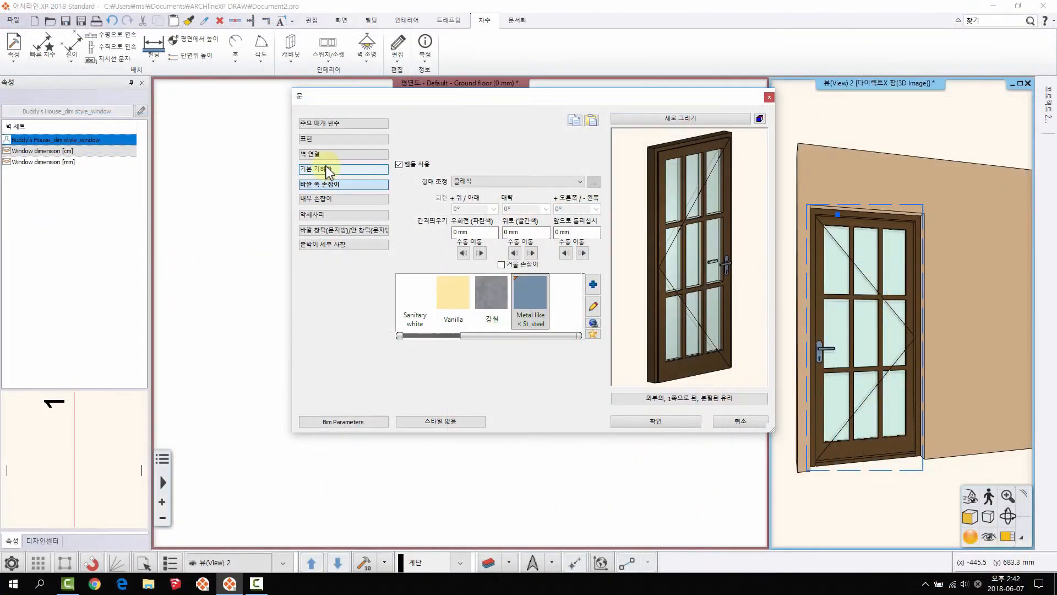
click(327, 169)
click(330, 185)
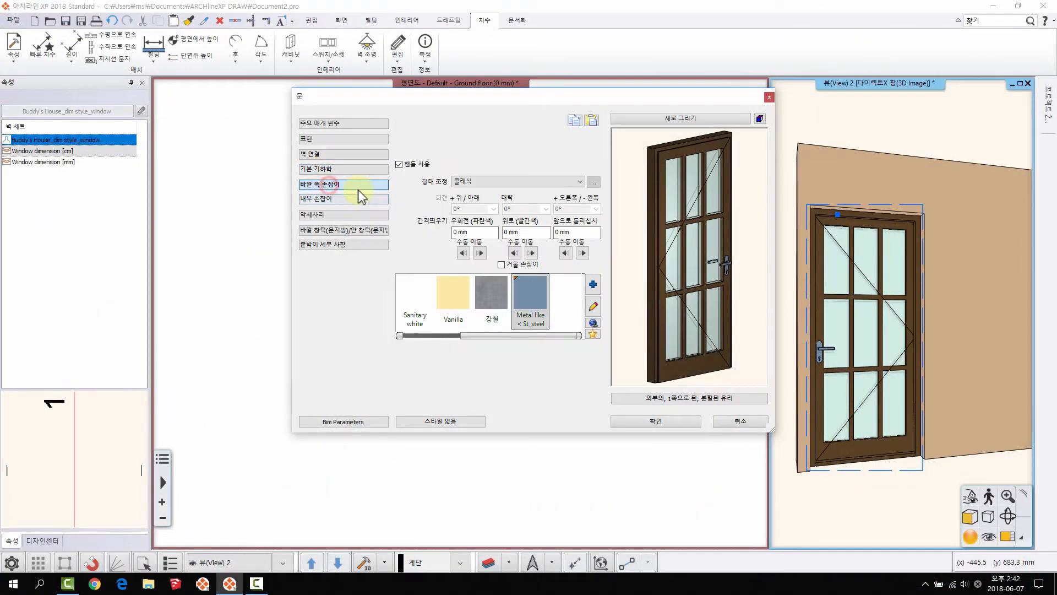
click(325, 199)
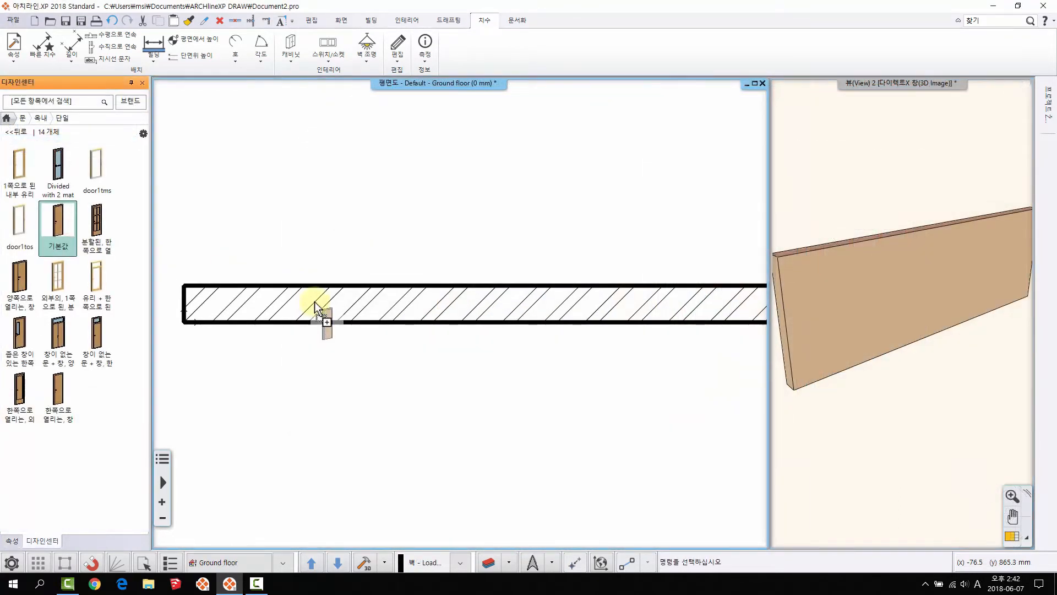
Place the default (기본값) door in the empty wall, about 844 mm from its left end, opening toward the upper side of the plan.
right_click(319, 298)
click(393, 313)
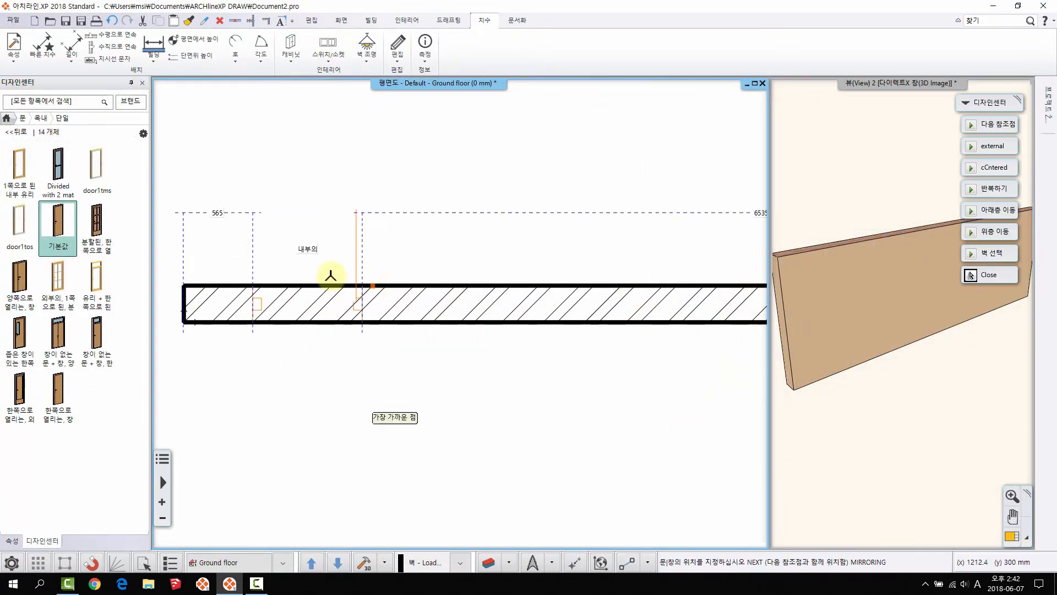
click(395, 282)
click(389, 208)
Place the one-leaf exterior door with divided glass (외부의, 1쪽으로 된, 분할된 유리) in the wall to the right of the default door.
drag(58, 278, 564, 310)
click(605, 321)
click(630, 277)
click(624, 199)
middle_drag(472, 311, 366, 293)
scroll(366, 294, down, 3)
right_click(509, 320)
Place the one-leaf door with a narrow window (좁은 창이 있는 한쪽) to the right of the glass door, opening toward the plan's upper side.
drag(34, 343, 570, 281)
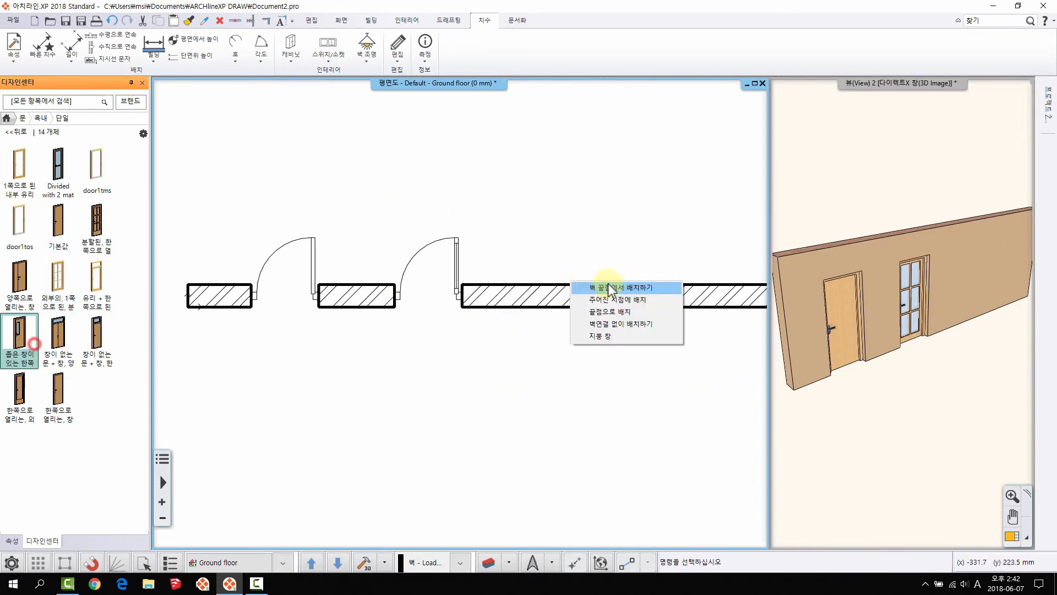
click(609, 287)
click(626, 308)
click(626, 222)
scroll(649, 242, down, 3)
middle_drag(699, 273, 524, 307)
right_click(524, 307)
Place the one-leaf exterior door (한쪽으로 열리는, 외) near the wall's right end and view all the doors in 3D.
drag(28, 397, 512, 306)
click(543, 311)
click(540, 295)
click(543, 257)
middle_drag(893, 288, 872, 271)
scroll(937, 314, down, 3)
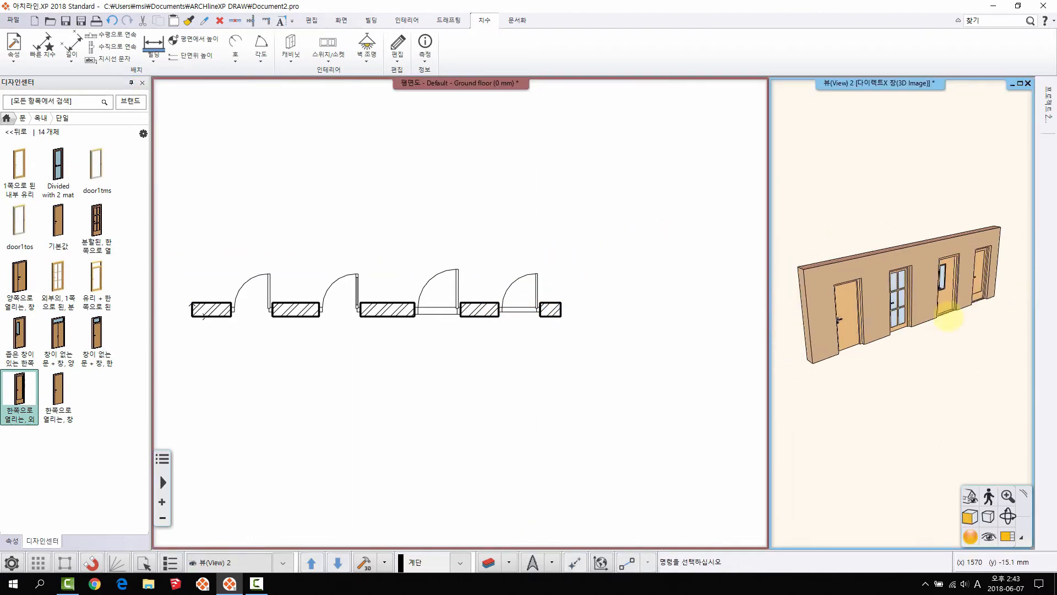
middle_drag(949, 316, 944, 283)
scroll(402, 263, up, 2)
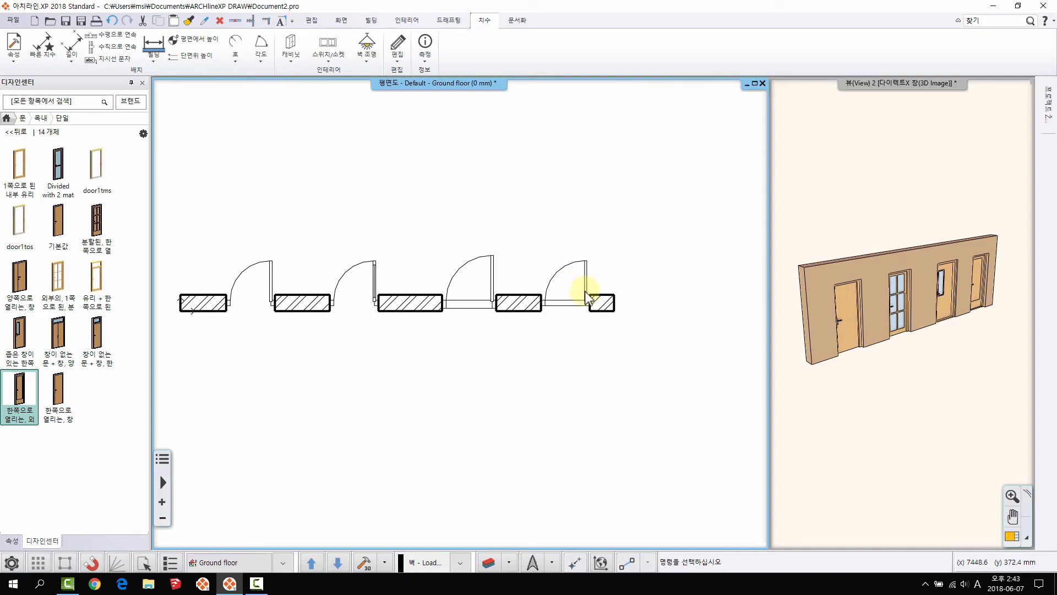
Set the width of the default door at the wall's left end to 1200 mm.
scroll(630, 291, up, 2)
click(261, 212)
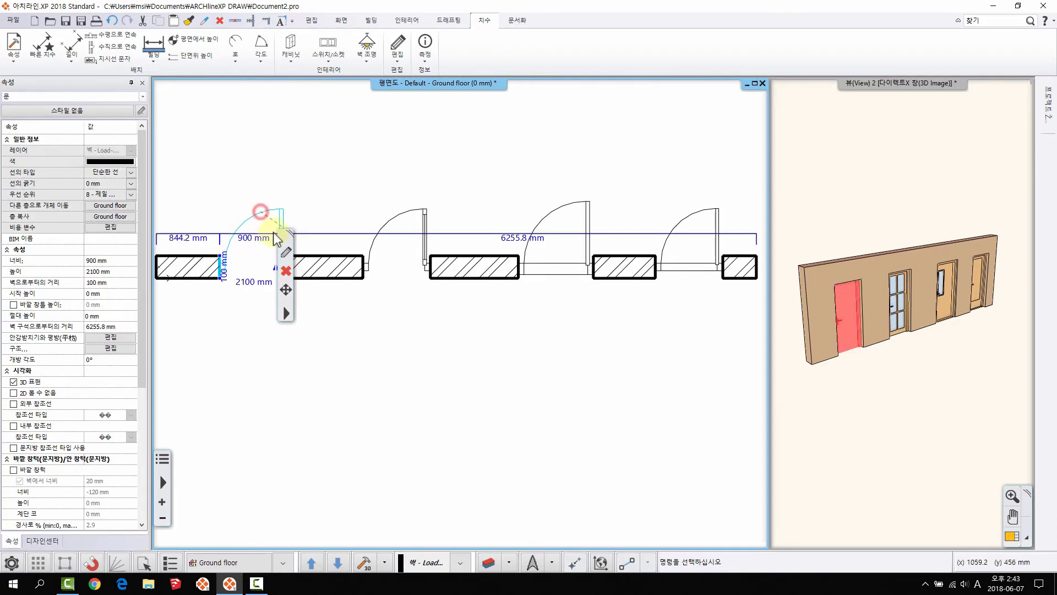
click(257, 242)
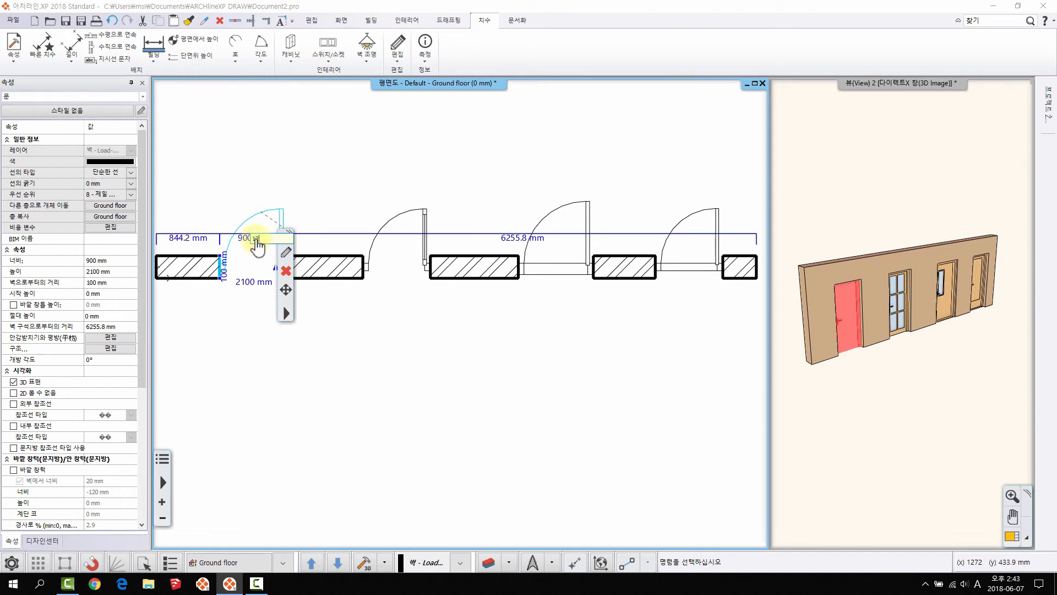
text(1200)
key(Return)
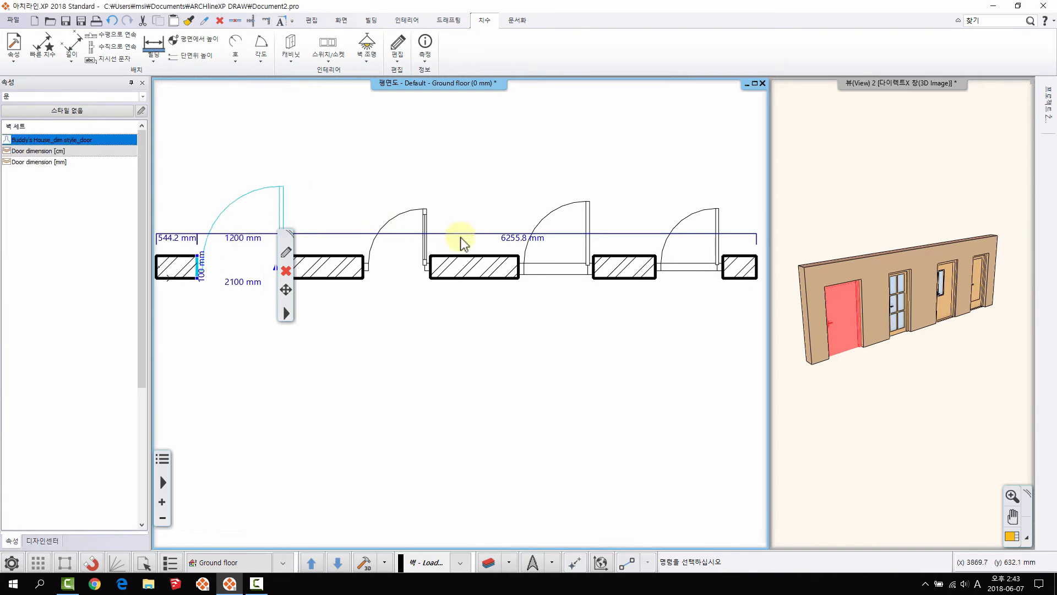
Set the width of the divided-glass door, second from the left, to 800 mm.
click(404, 214)
click(394, 238)
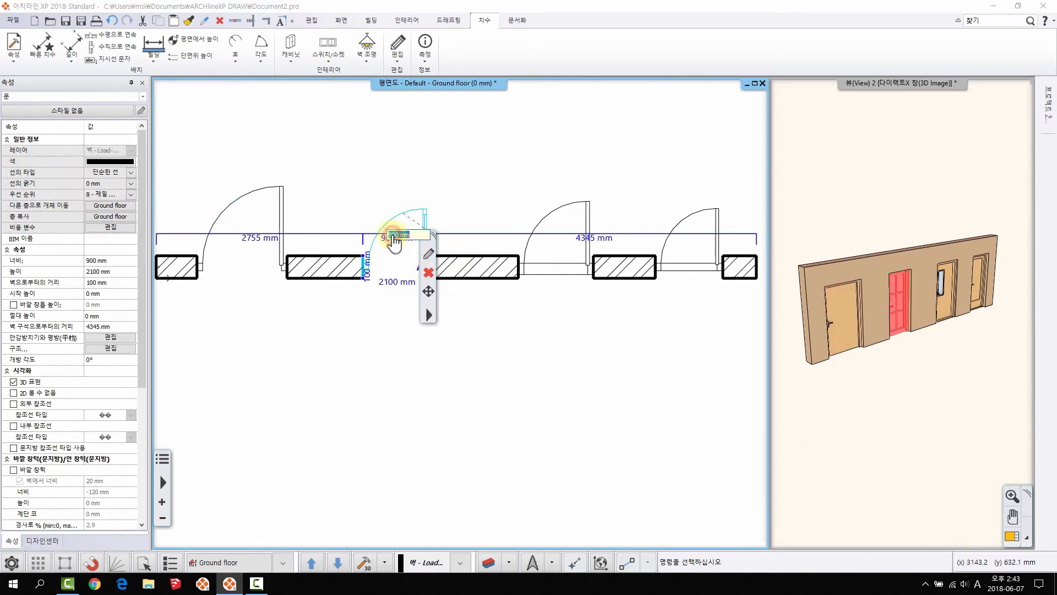
key(Return)
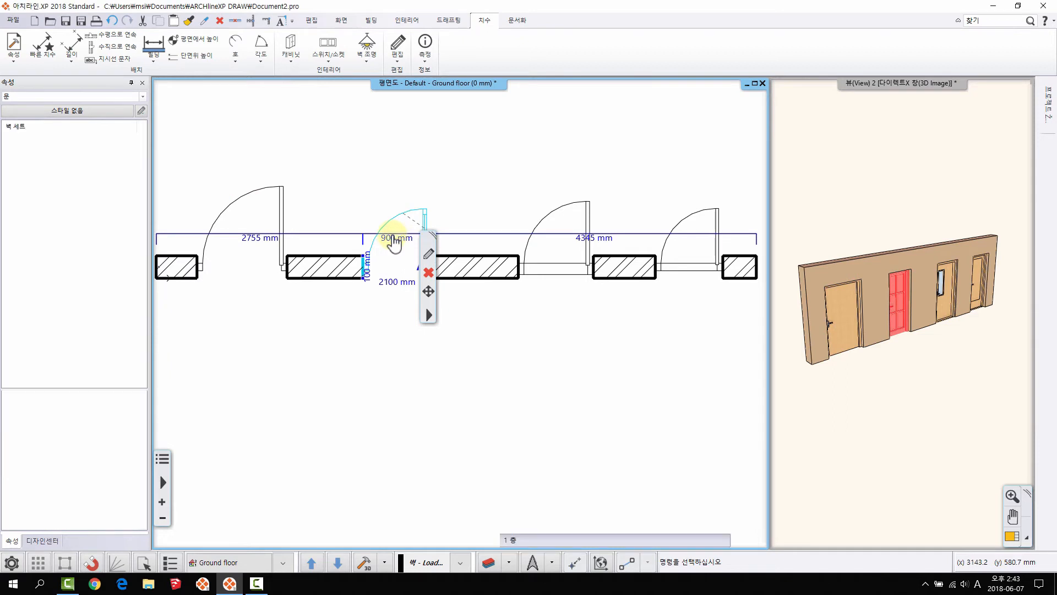
key(Escape)
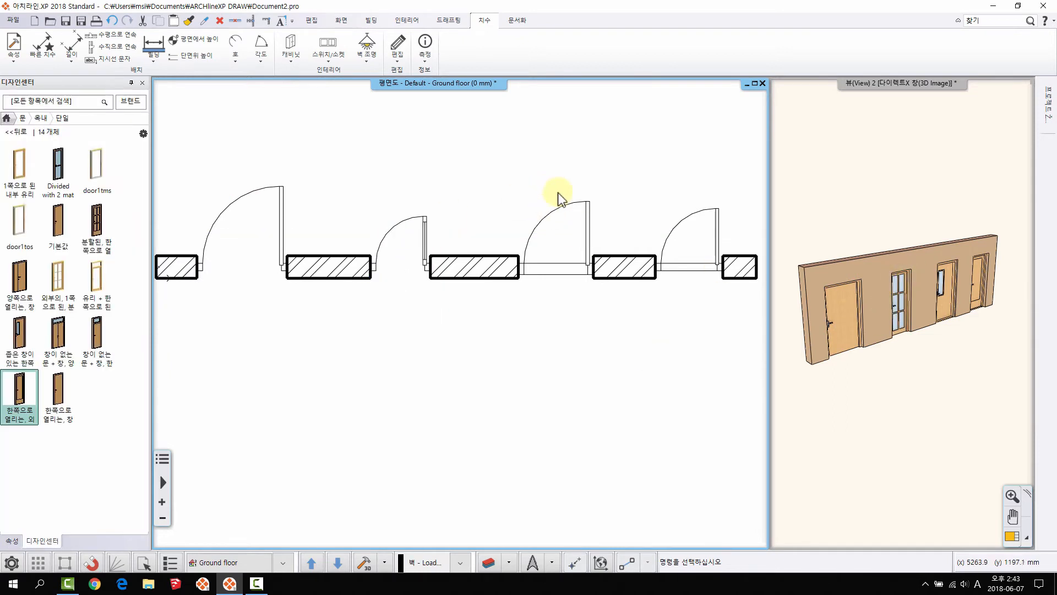
Set the height of the divided-glass door to 1800 mm.
click(427, 226)
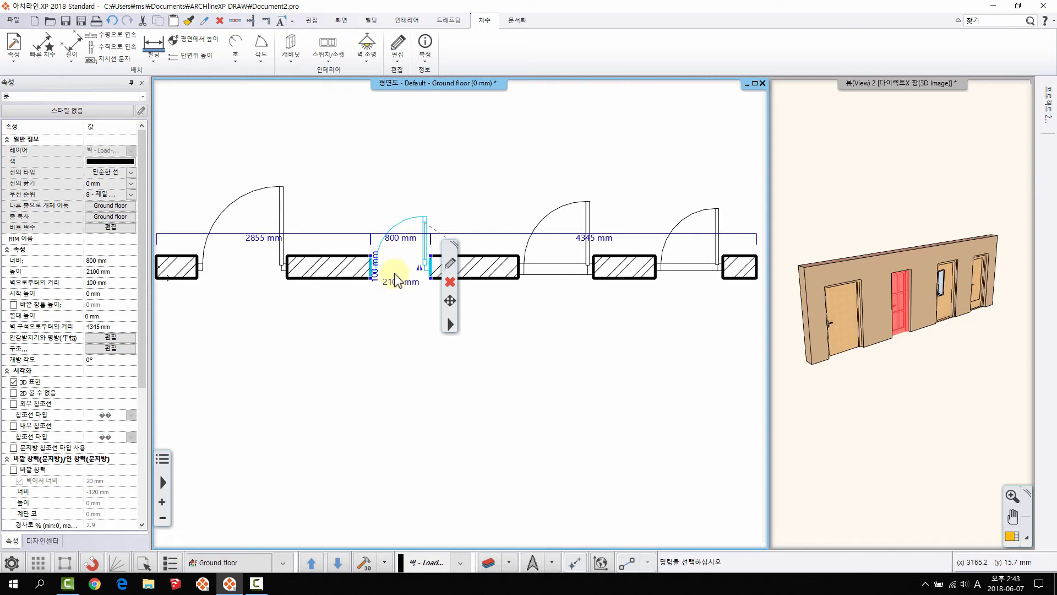
click(395, 280)
text(180)
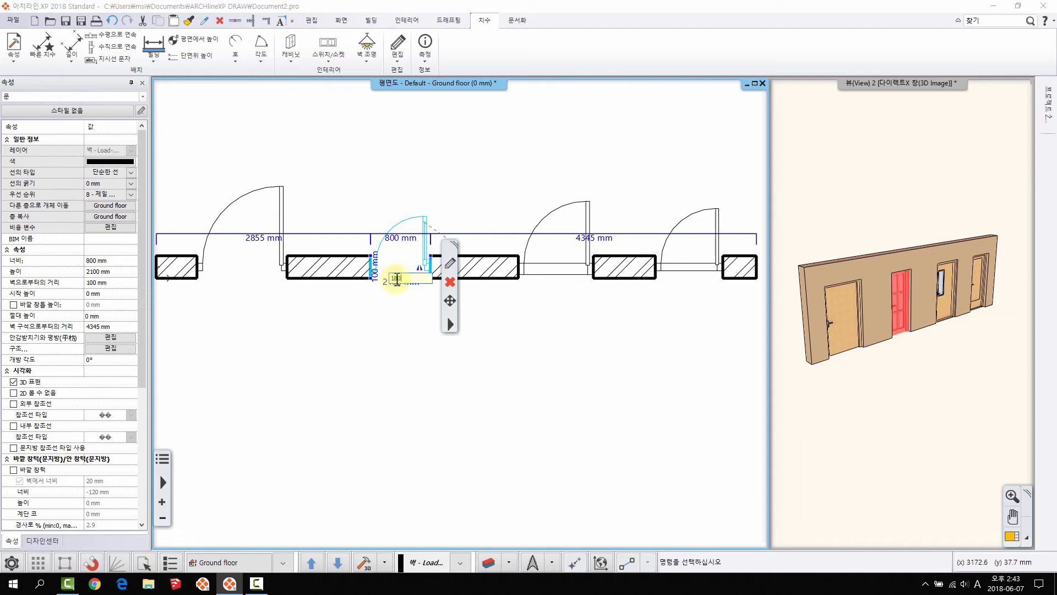
text(0)
key(Return)
Set the height of the narrow-window door, third from the left, to 2400 mm.
middle_drag(684, 248, 634, 268)
click(525, 225)
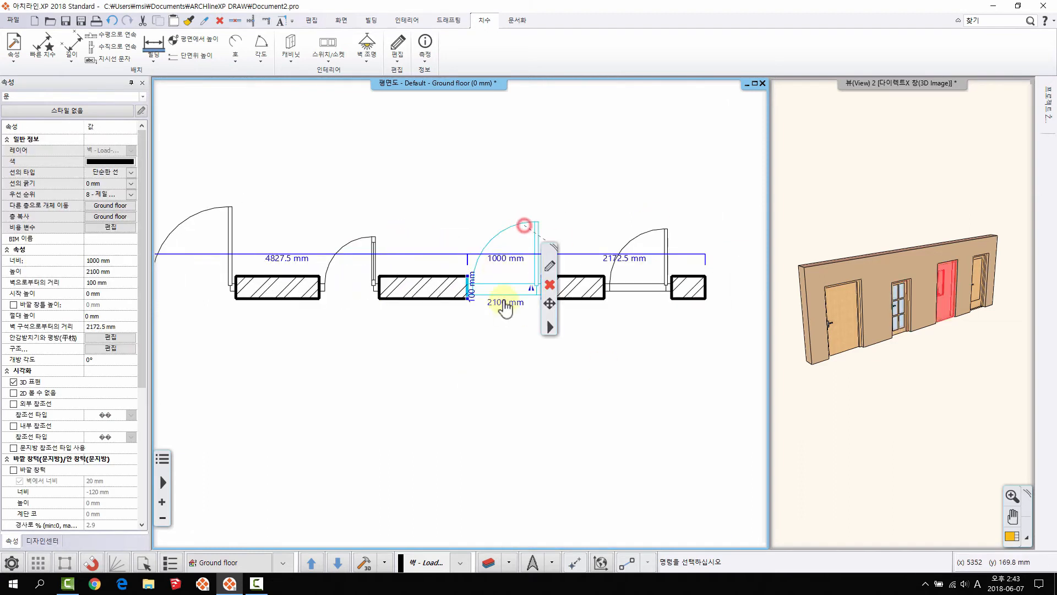
click(502, 302)
text(2400)
key(Return)
click(424, 408)
click(485, 445)
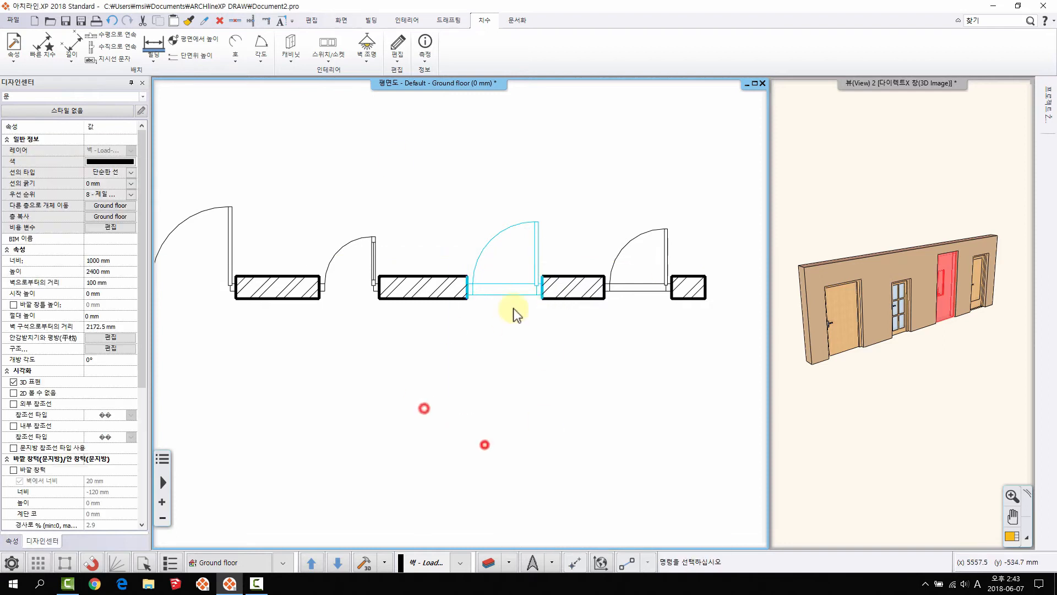
Swap the 3D view into the large window and examine the sizes of the four doors.
middle_drag(903, 336, 961, 445)
scroll(969, 456, up, 3)
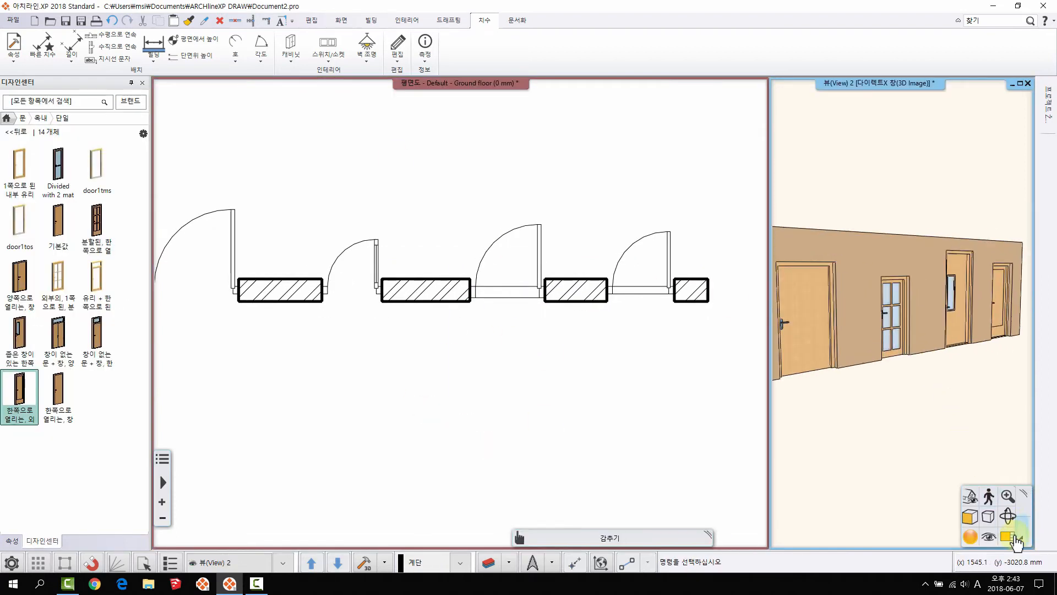
click(1009, 536)
scroll(538, 318, up, 5)
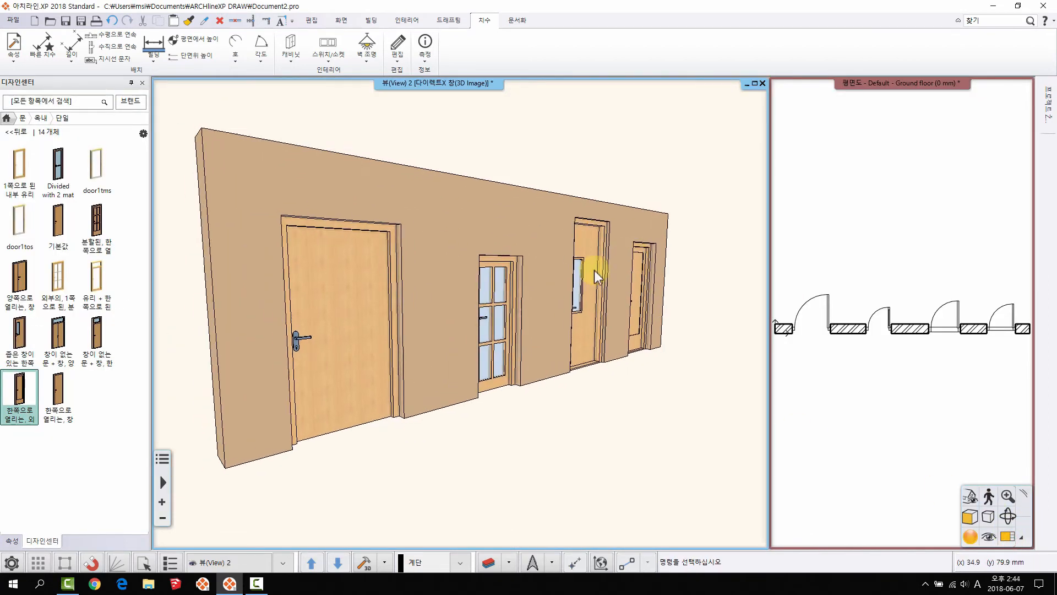
middle_drag(596, 275, 474, 274)
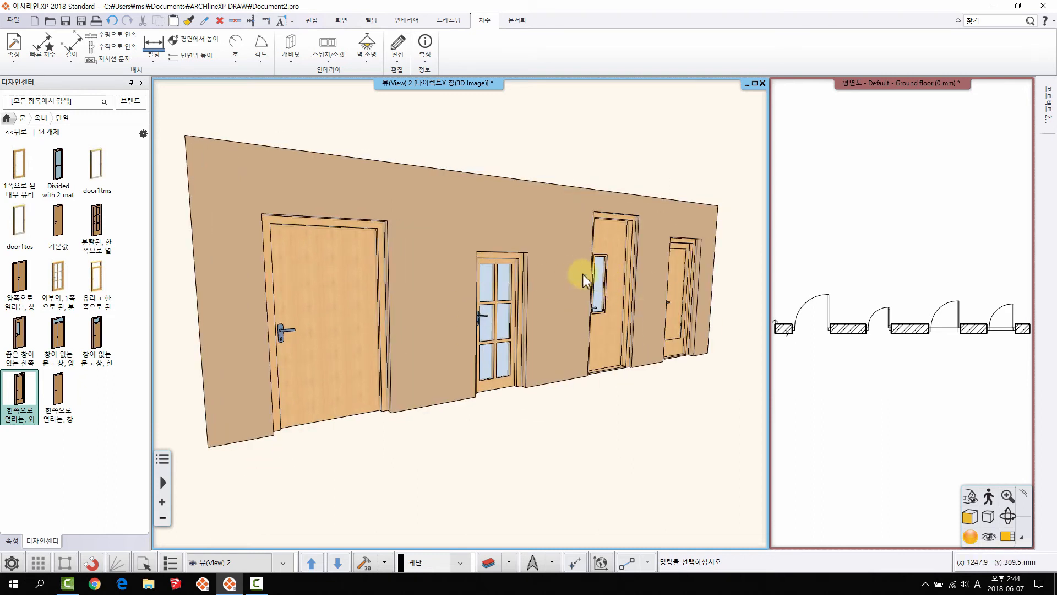
right_click(518, 280)
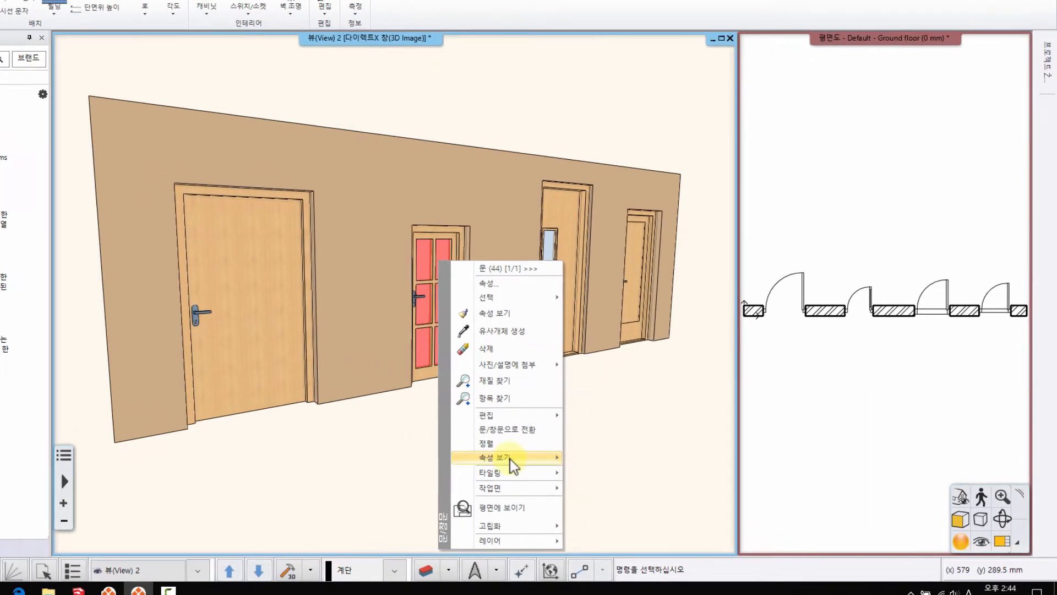
mouse_move(563, 461)
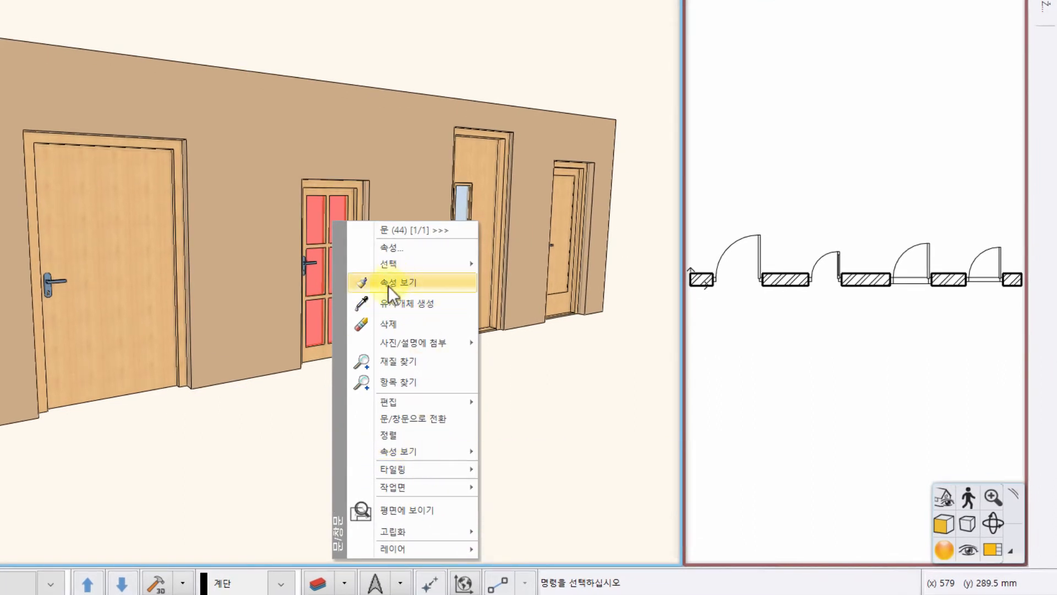
click(579, 421)
click(593, 456)
click(795, 114)
click(860, 148)
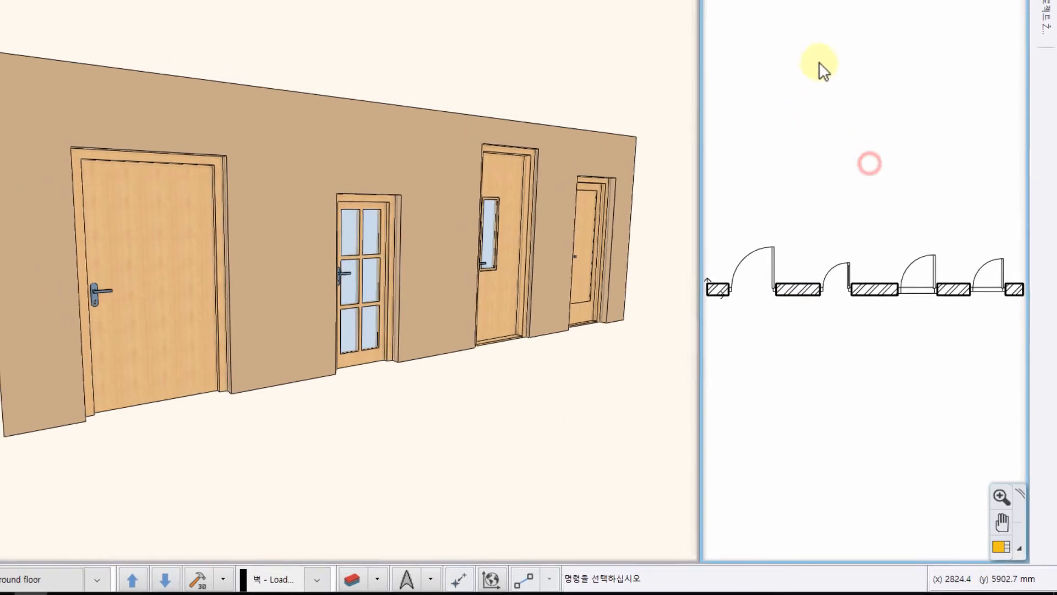
click(854, 78)
click(931, 191)
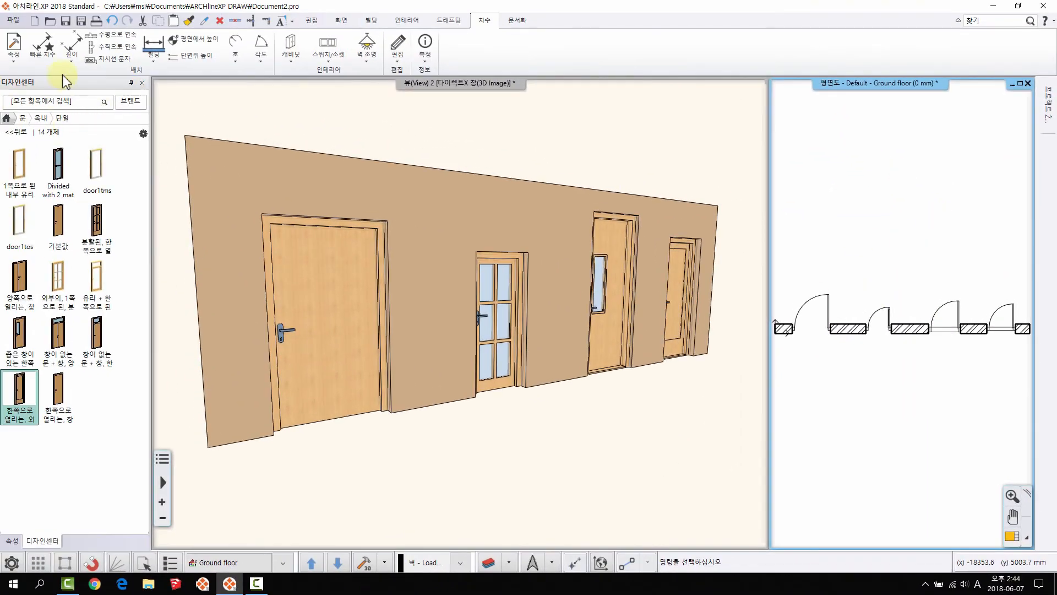
click(654, 202)
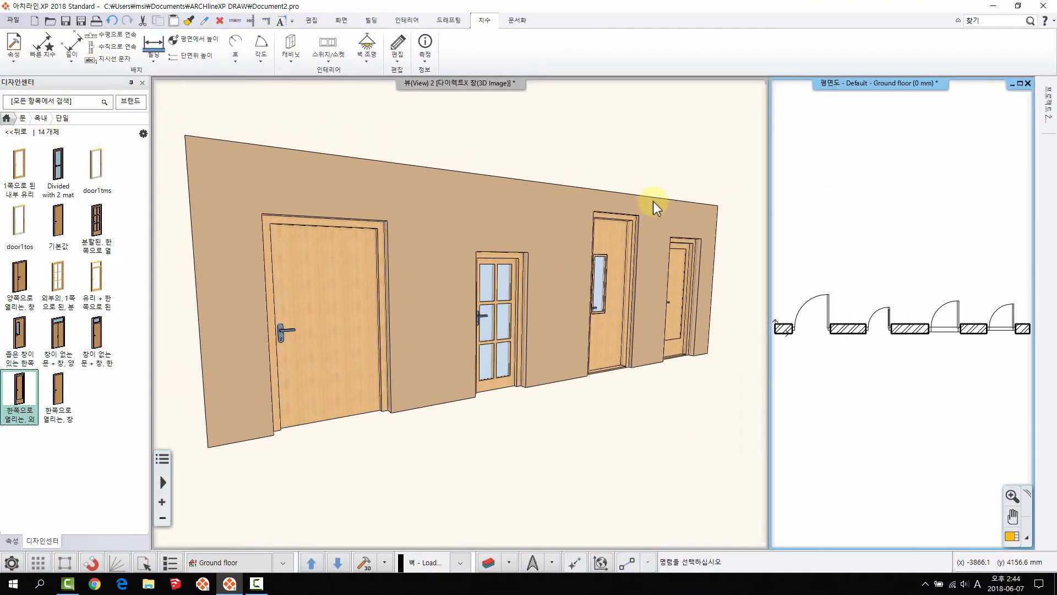
Apply the divided-glass door's type to the other three doors with Change Type and keep original width/height.
right_click(510, 260)
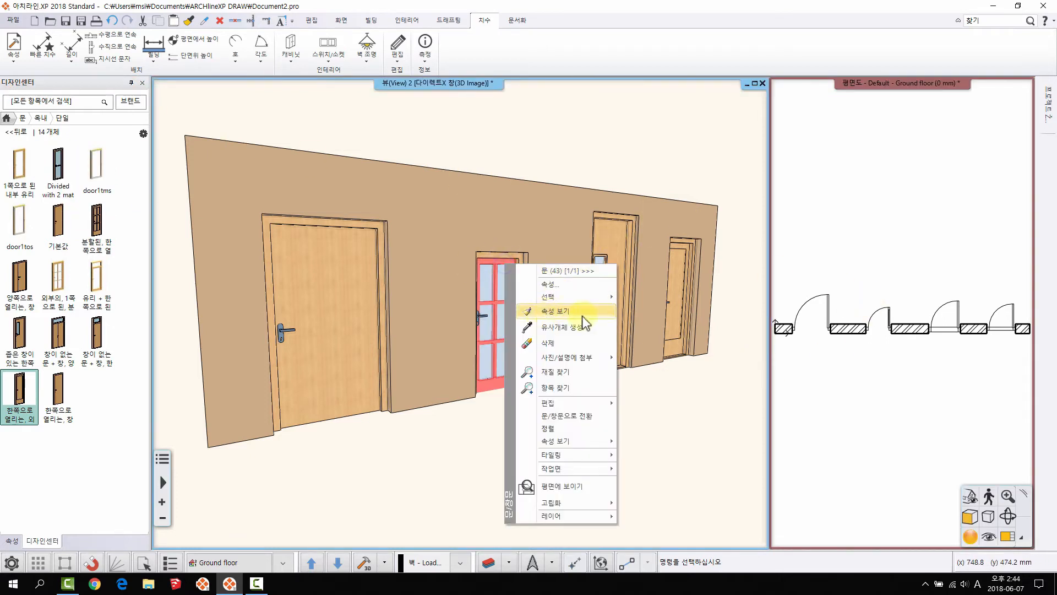
mouse_move(550, 444)
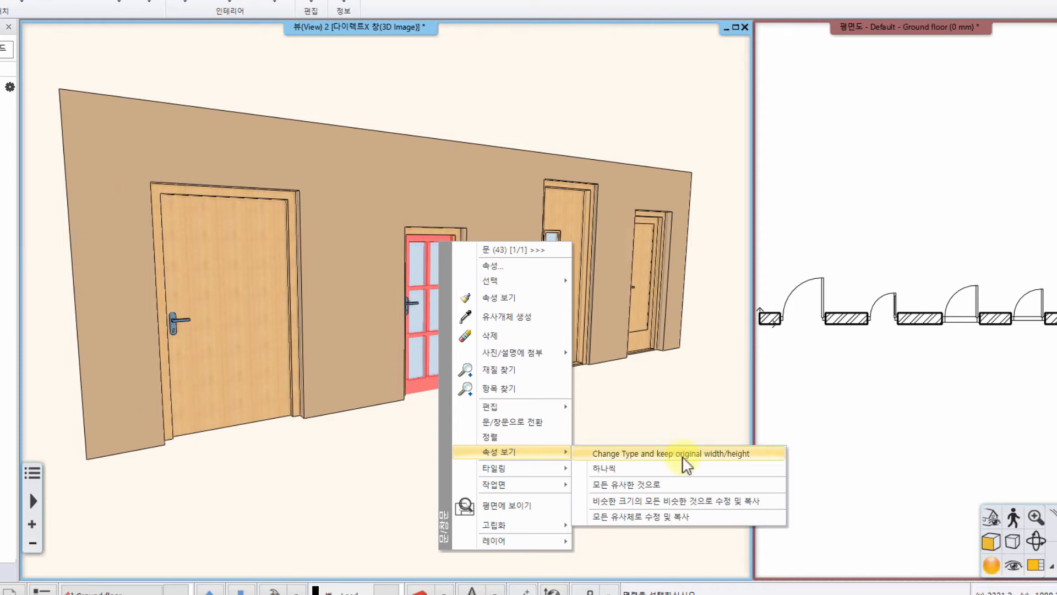
click(682, 455)
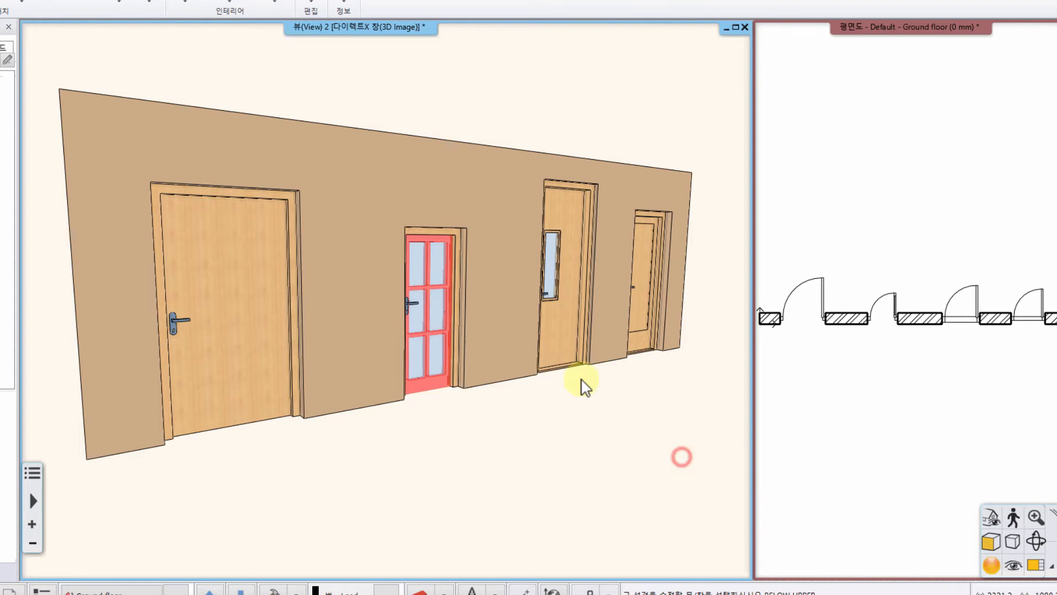
click(265, 273)
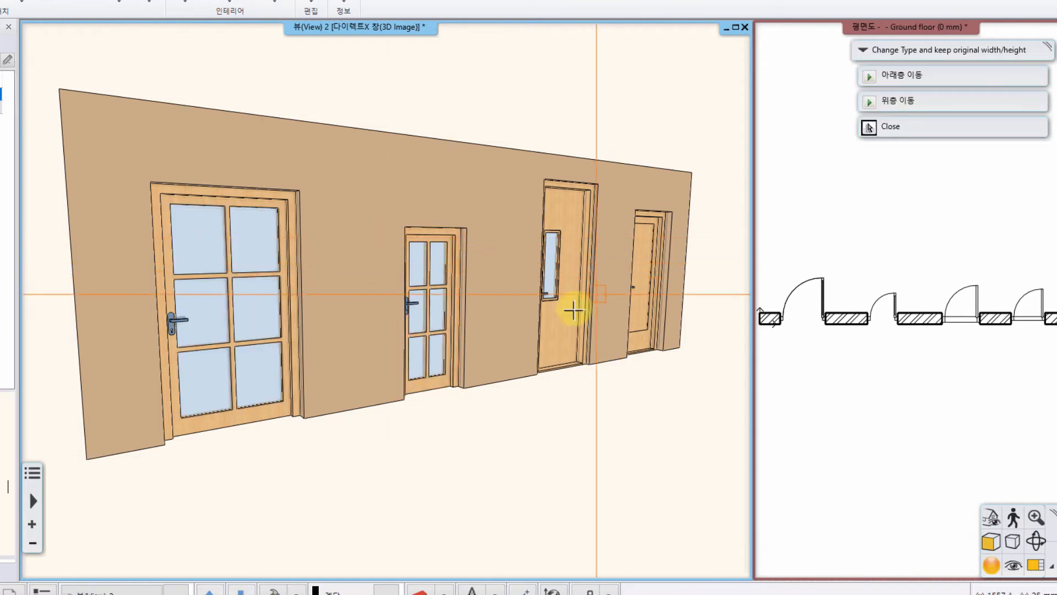
click(573, 306)
click(658, 270)
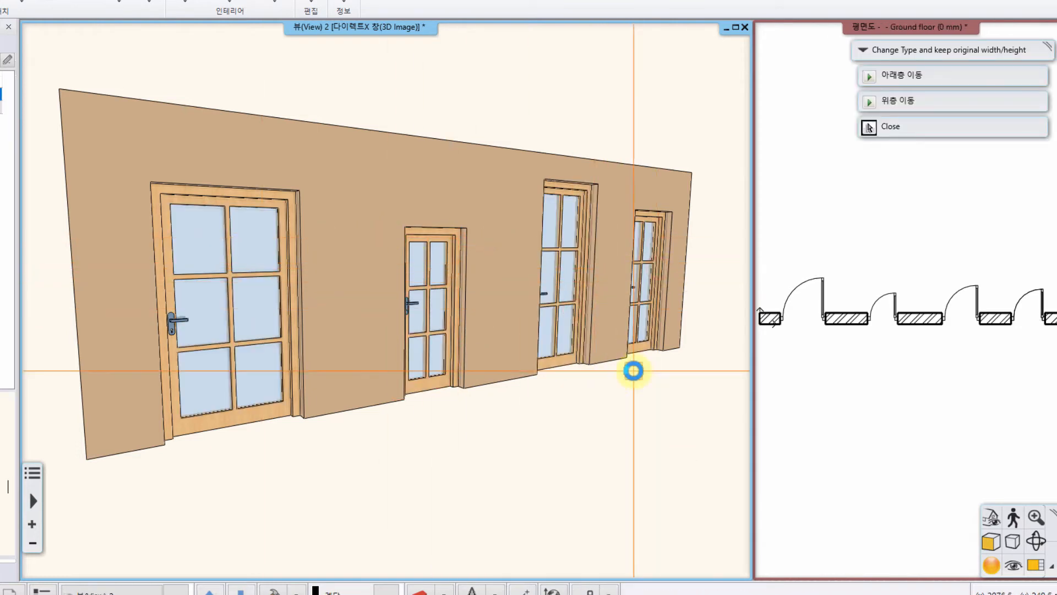
right_click(655, 304)
Undo the three door type changes.
mouse_move(498, 317)
middle_down()
mouse_move(527, 309)
mouse_move(496, 326)
middle_up()
key(ctrl+z)
key(ctrl+z)
key(ctrl+z)
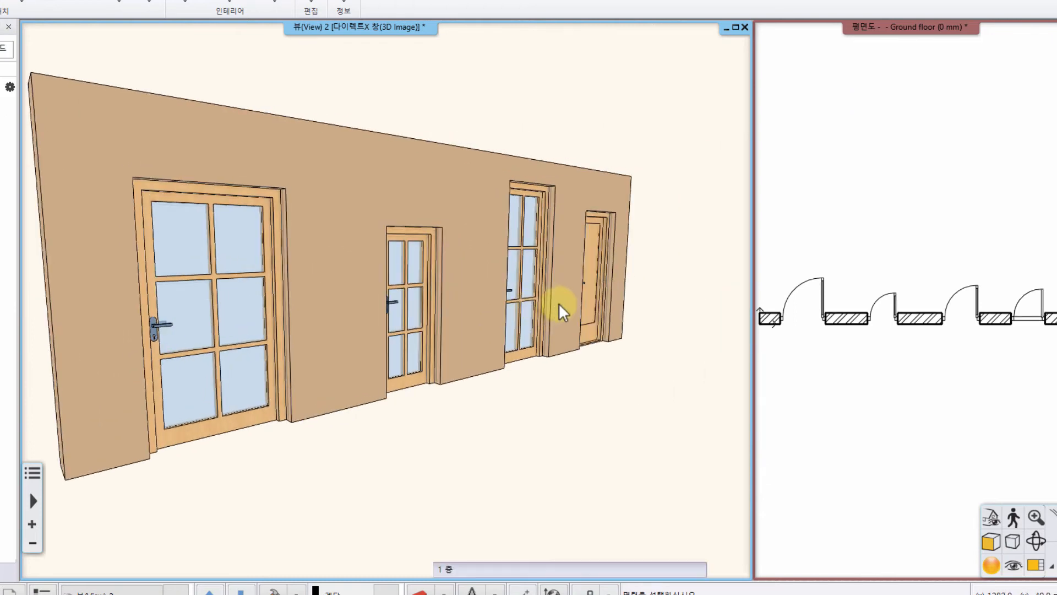
Copy the divided-glass door's properties, including its size, one by one (하나씩) to the two doors on its right and the default door.
right_click(417, 284)
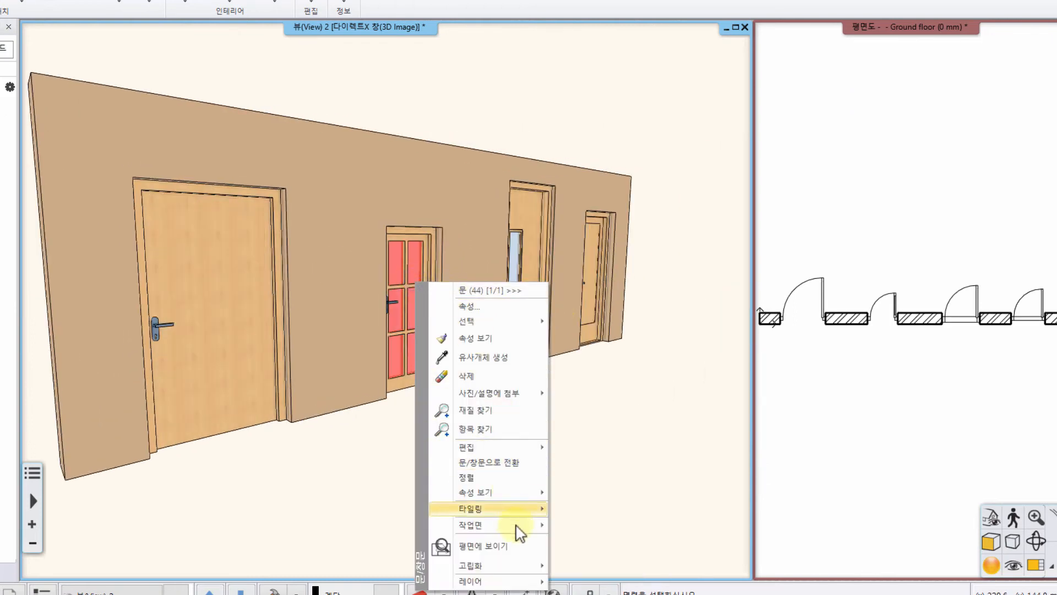
click(533, 496)
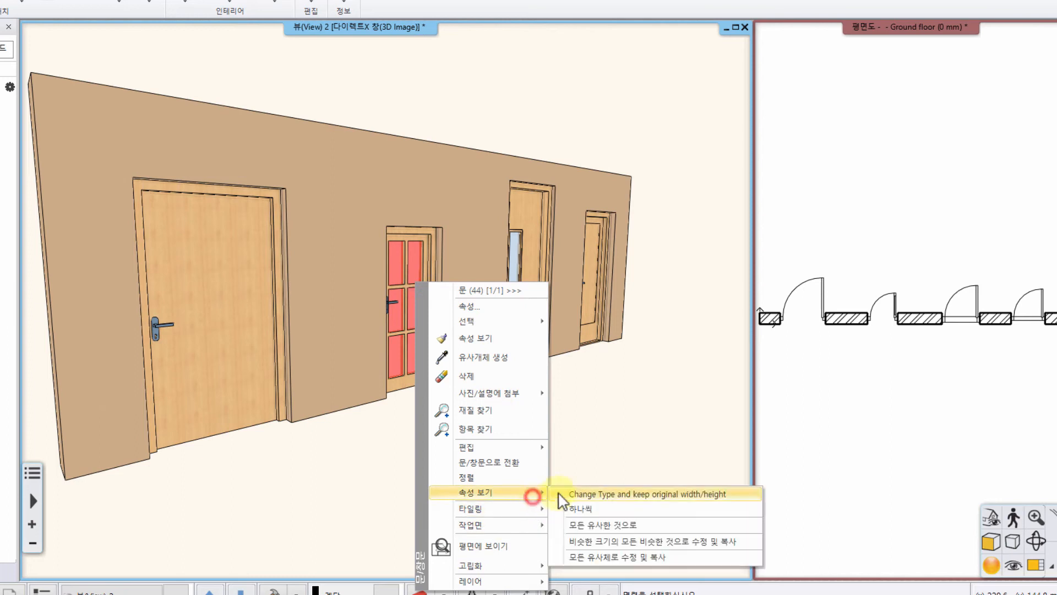
click(588, 509)
click(534, 243)
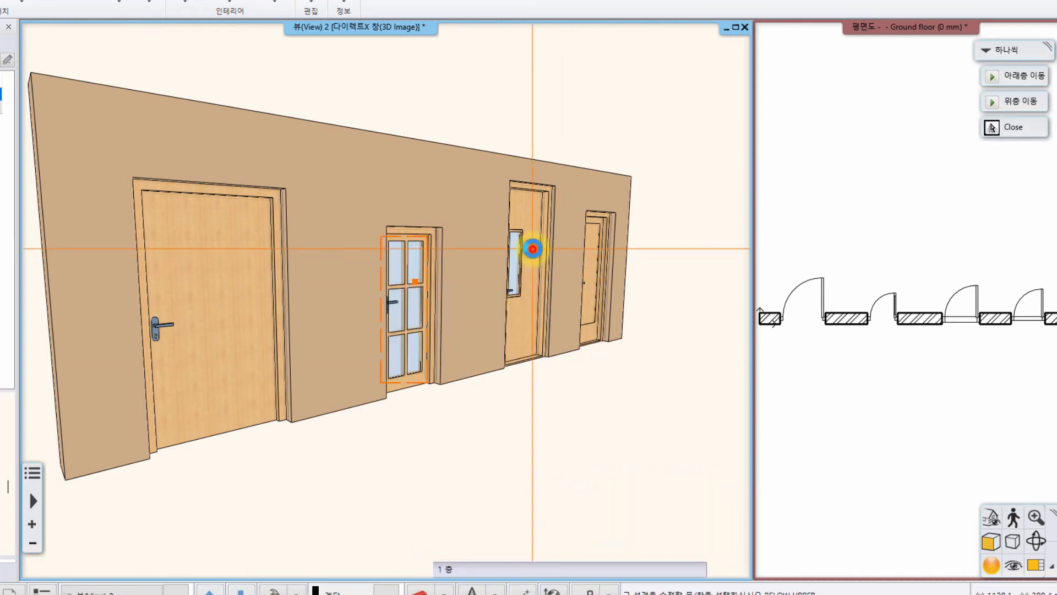
click(596, 248)
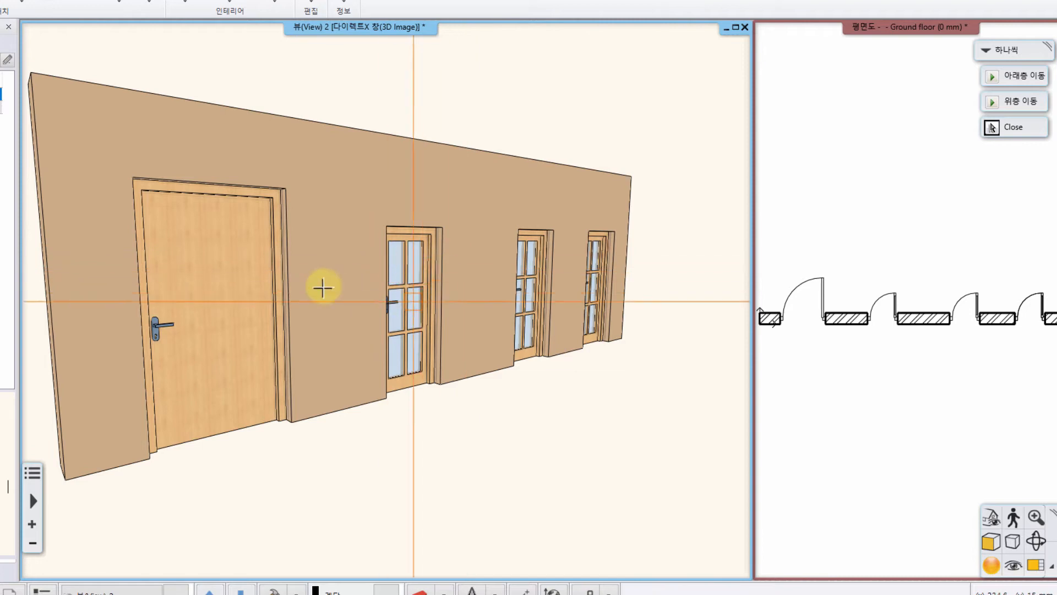
click(195, 271)
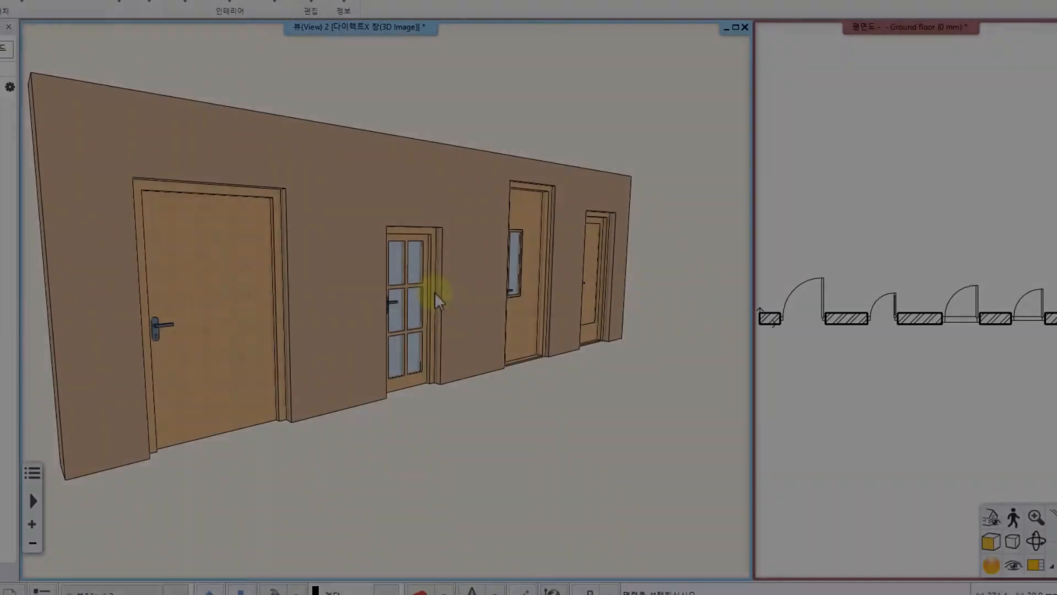
Apply the divided-glass door's properties to all similar doors (모든 유사한 것으로) on the current floor only (현재 층에서 교환 실행).
right_click(435, 295)
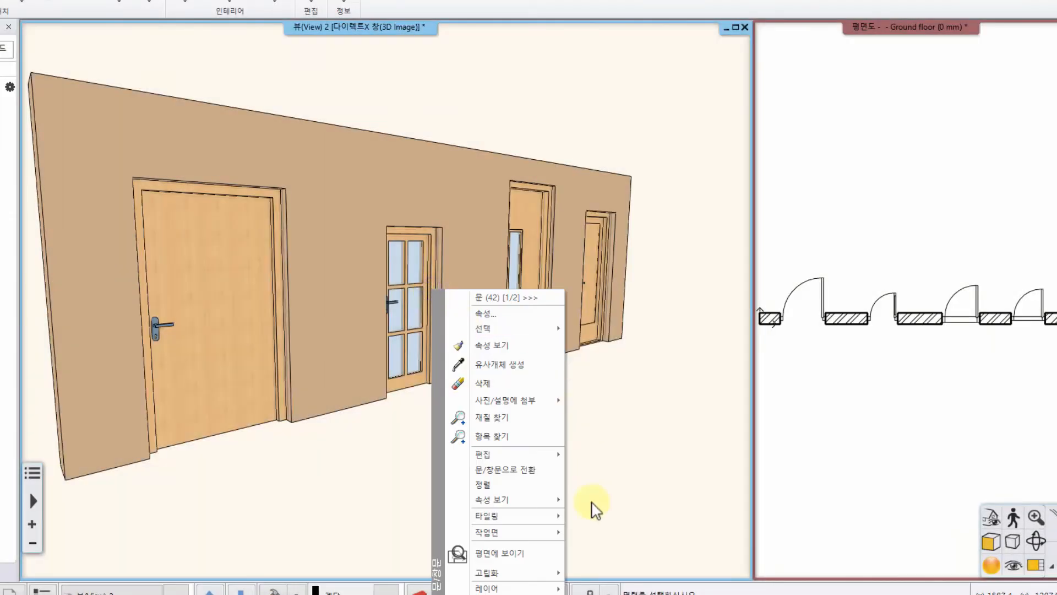
mouse_move(539, 502)
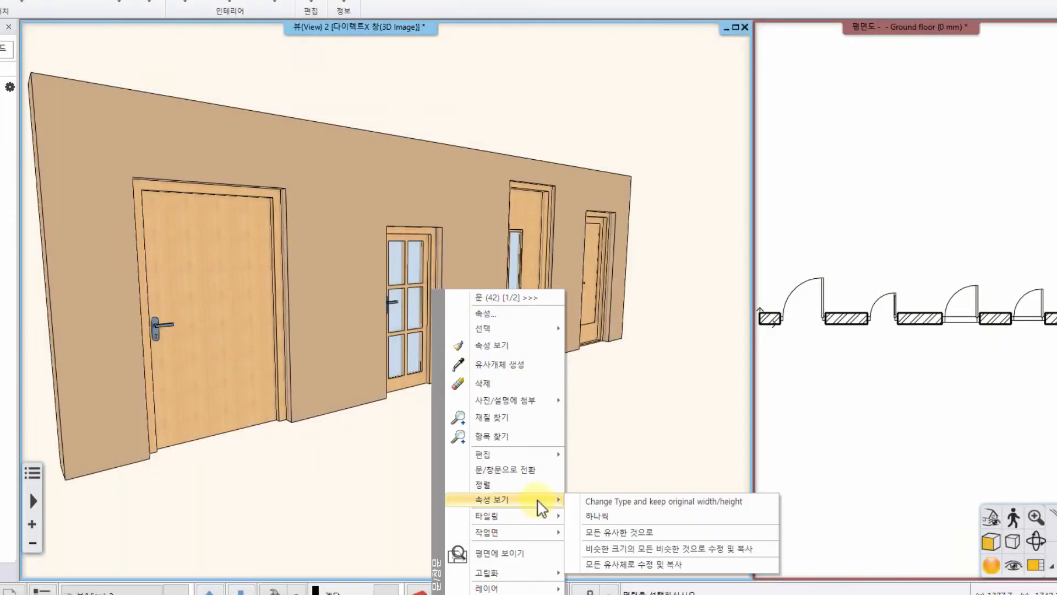
click(632, 532)
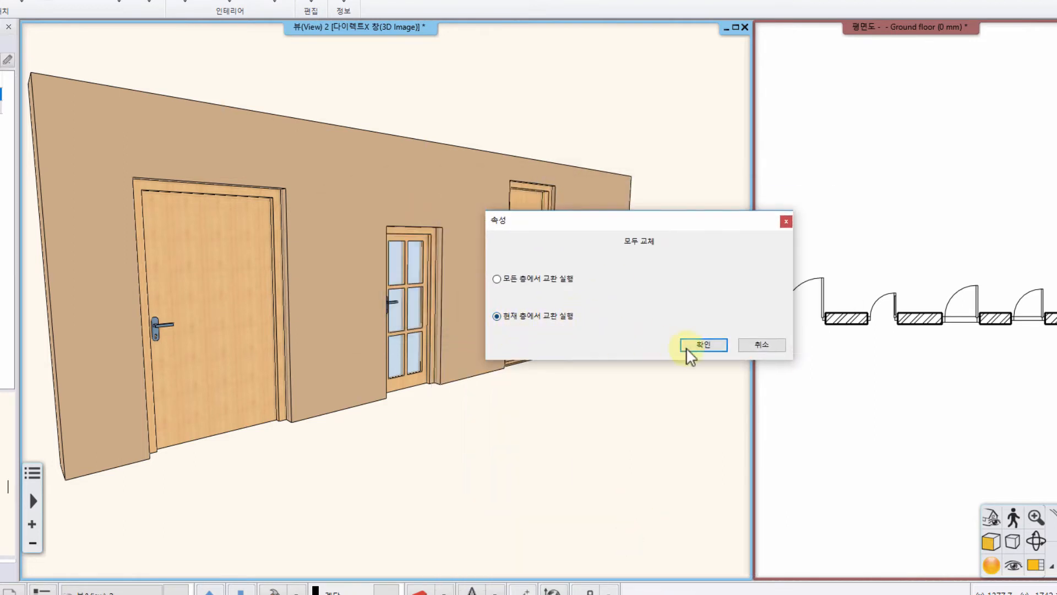
click(703, 346)
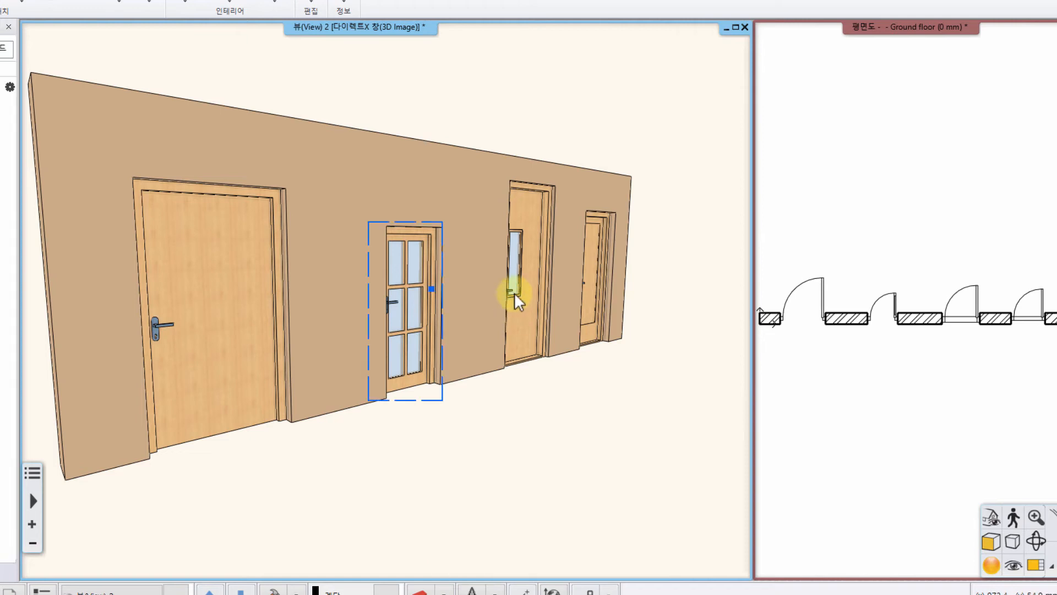
click(472, 413)
click(547, 453)
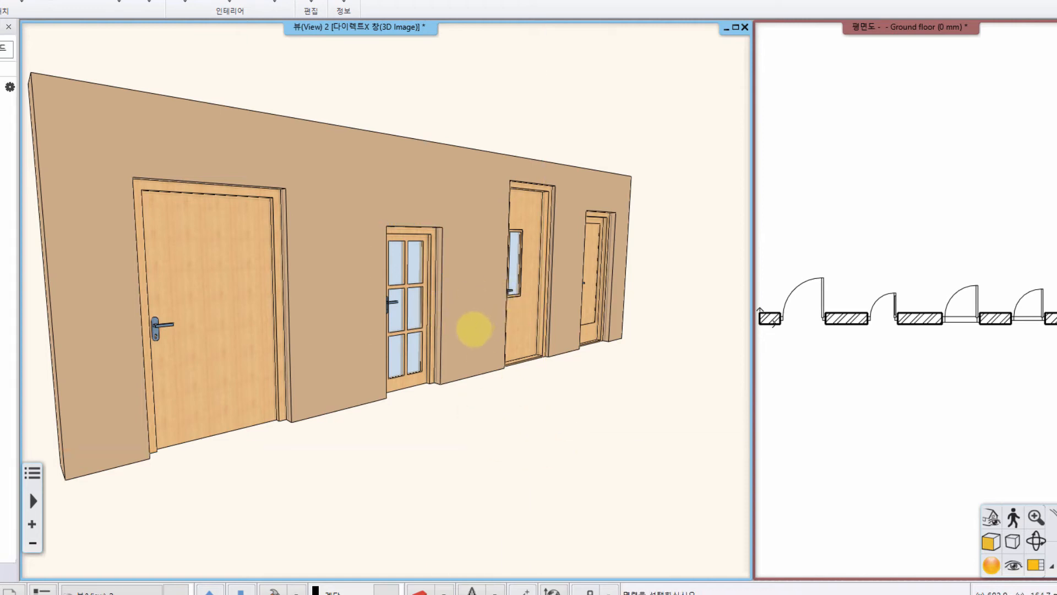
Copy the divided-glass door's properties one by one (하나씩) to the two doors on its right and the large solid door on its left.
shift+middle_drag(474, 331, 448, 335)
shift+middle_drag(498, 290, 441, 330)
right_click(394, 268)
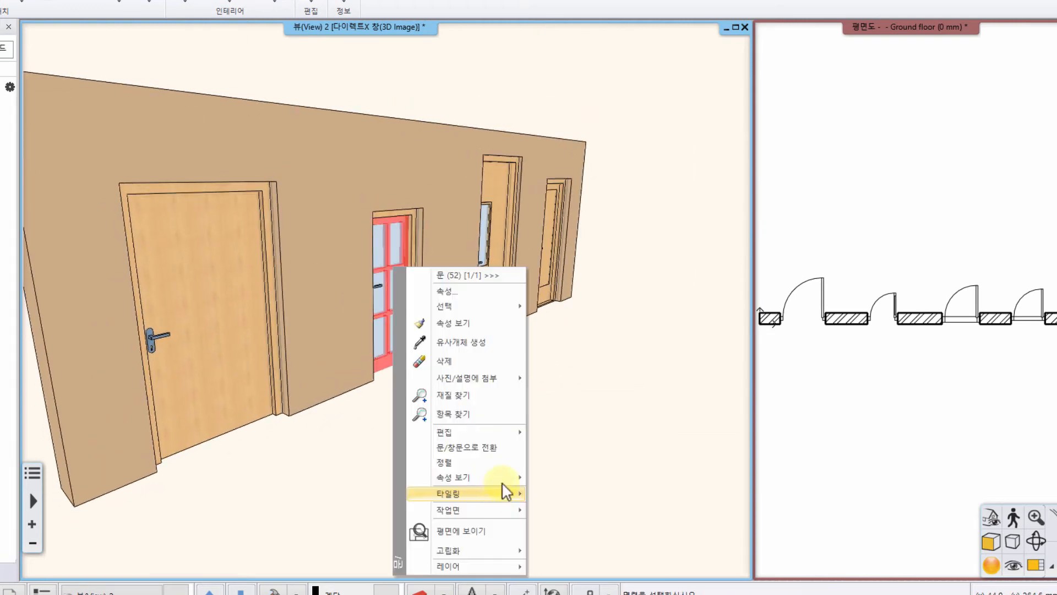
click(504, 481)
click(620, 494)
click(501, 248)
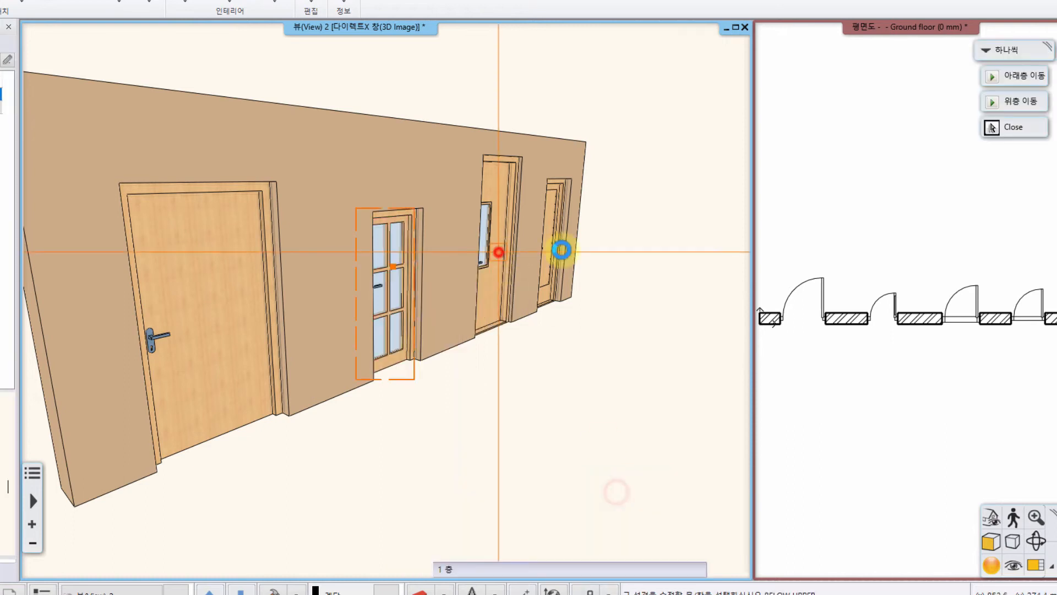
click(547, 254)
click(243, 309)
shift+middle_drag(411, 308, 488, 309)
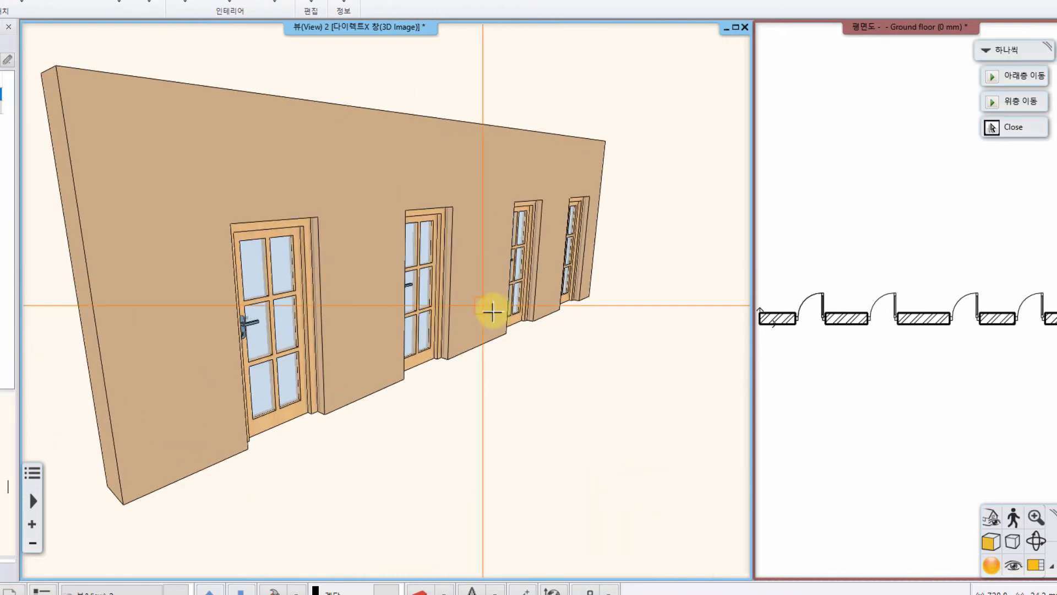
shift+middle_drag(558, 313, 441, 283)
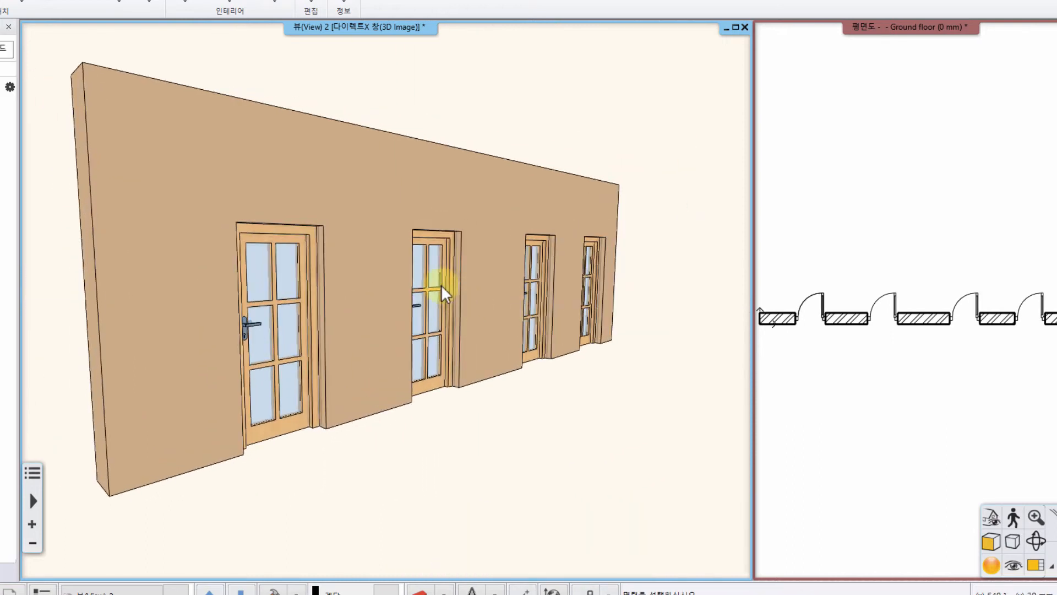
right_click(435, 251)
mouse_move(521, 464)
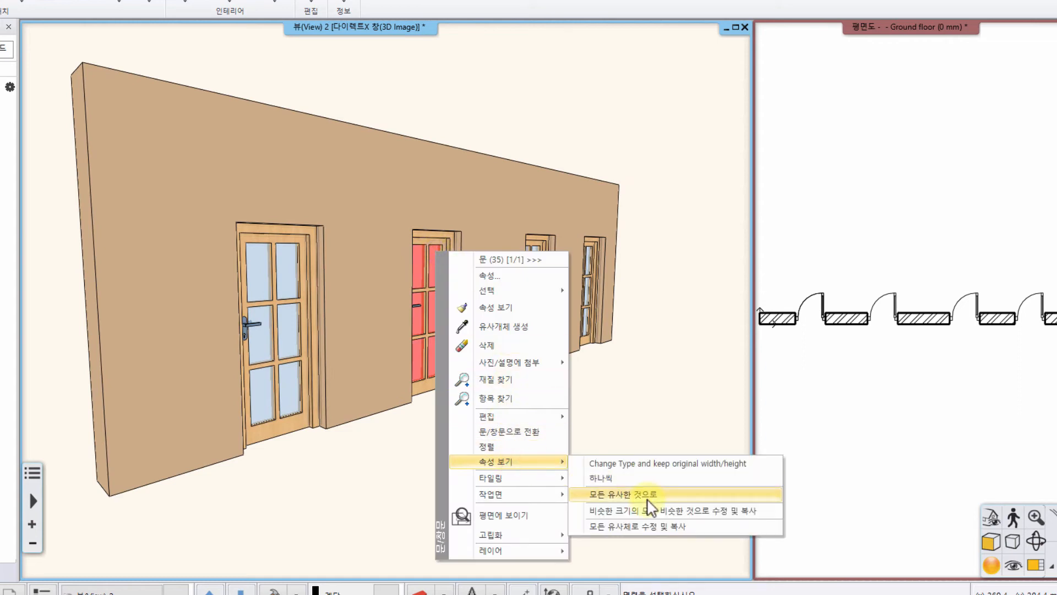
click(647, 497)
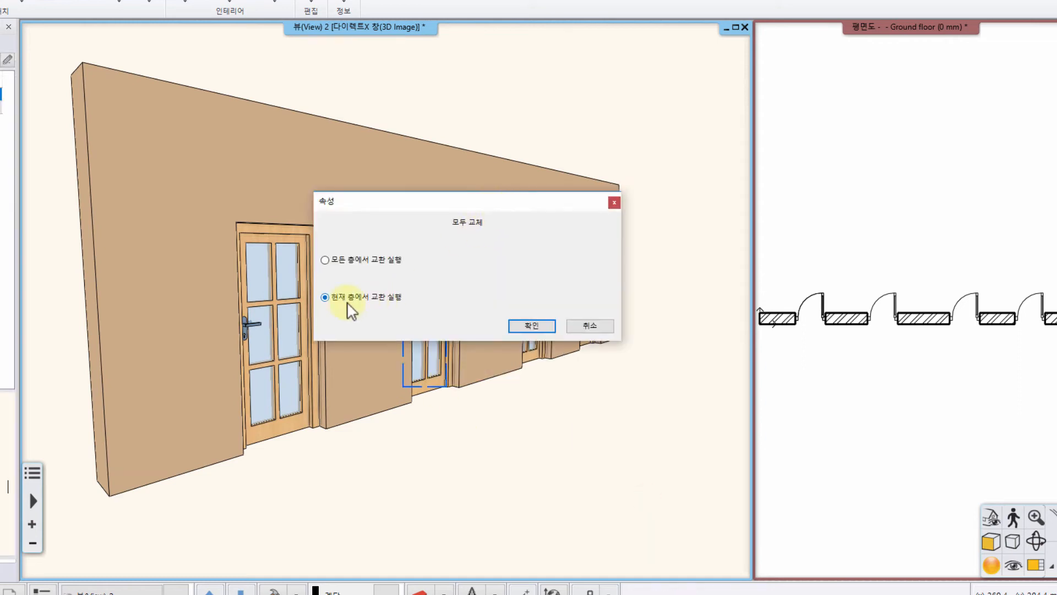
click(588, 331)
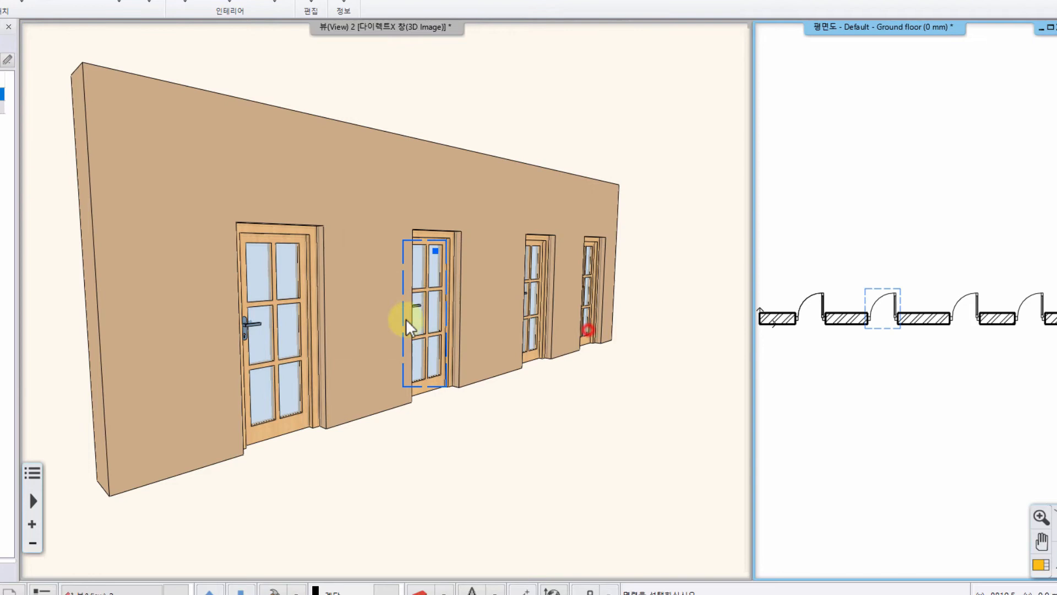
Change the solid (솔리드) material of the second divided-glass door to mahogany (마호가니).
right_click(441, 255)
click(492, 283)
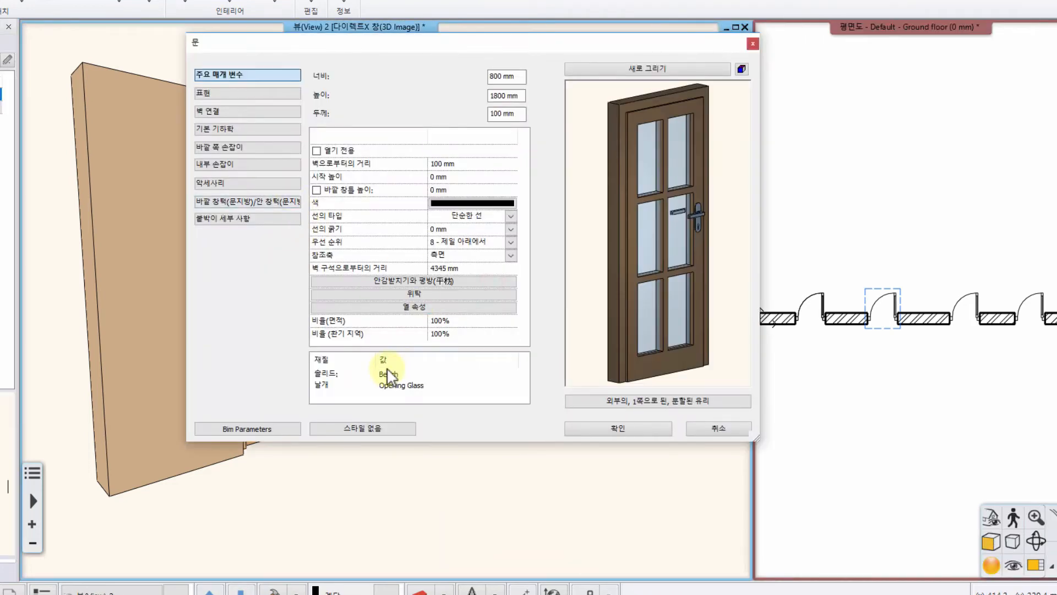
double_click(388, 375)
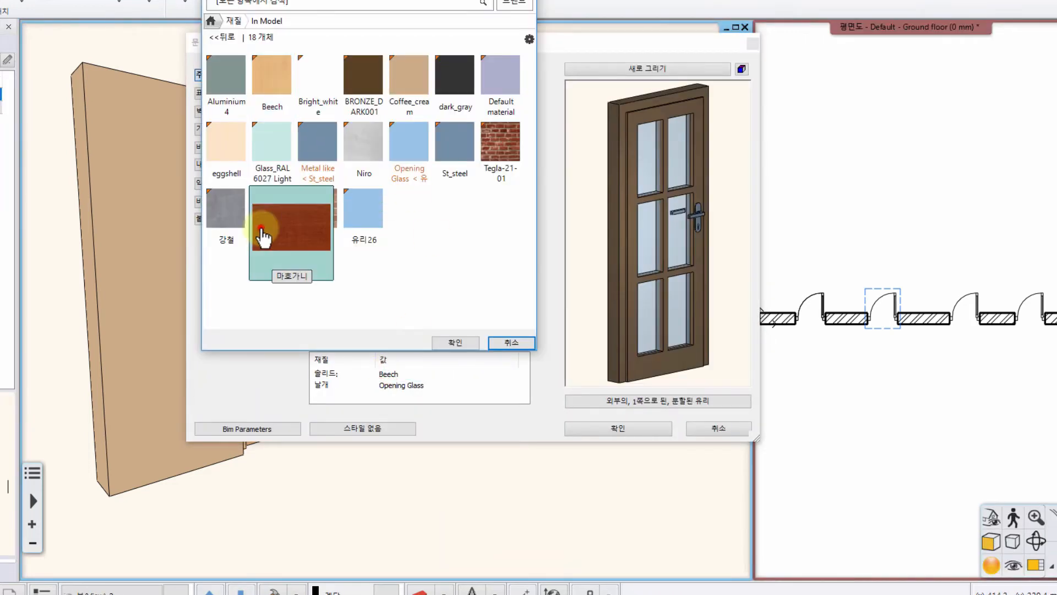
double_click(261, 227)
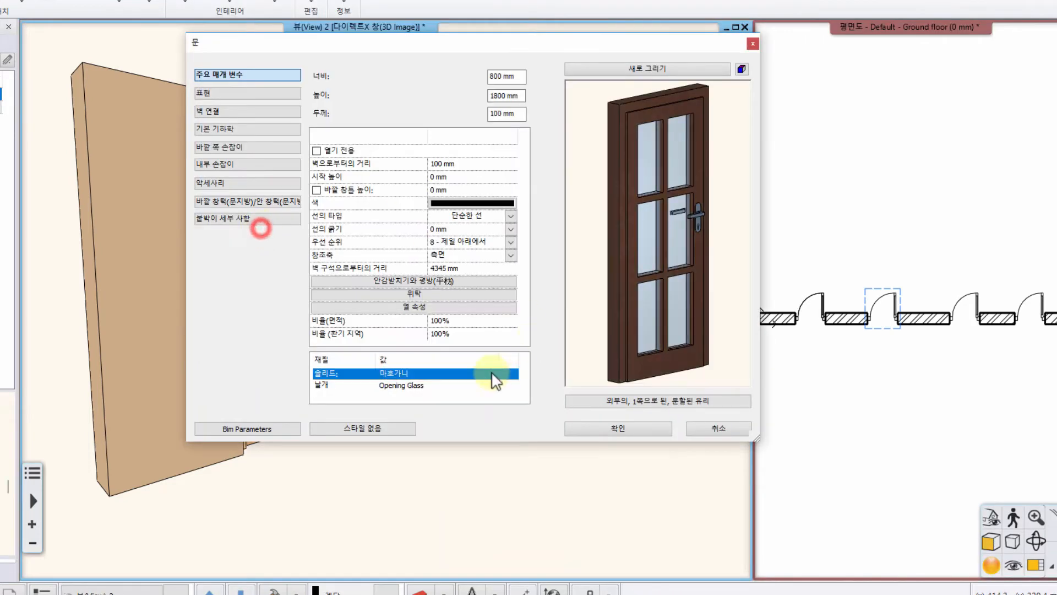
click(604, 429)
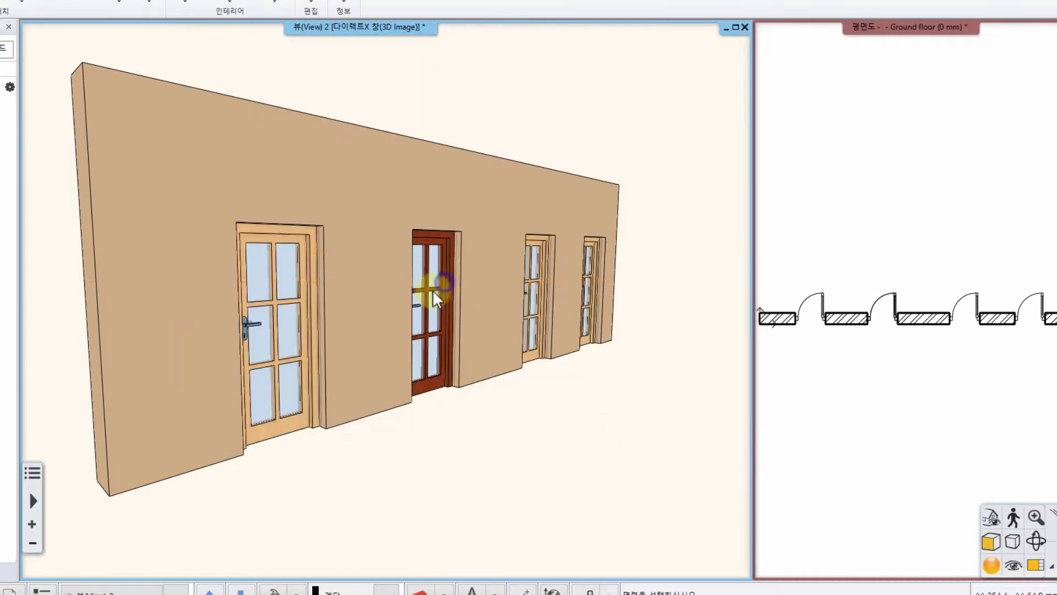
Apply the mahogany door's properties to all similar doors (모든 유사한 것으로) on the current floor only (현재 층에서 교환 실행).
right_click(437, 257)
mouse_move(509, 487)
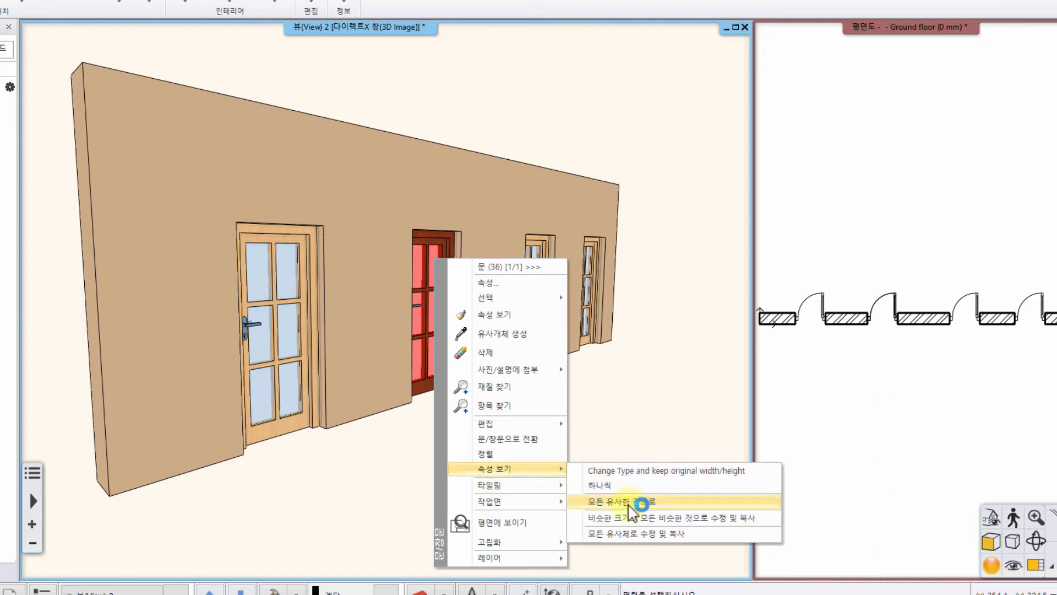
click(628, 505)
click(547, 327)
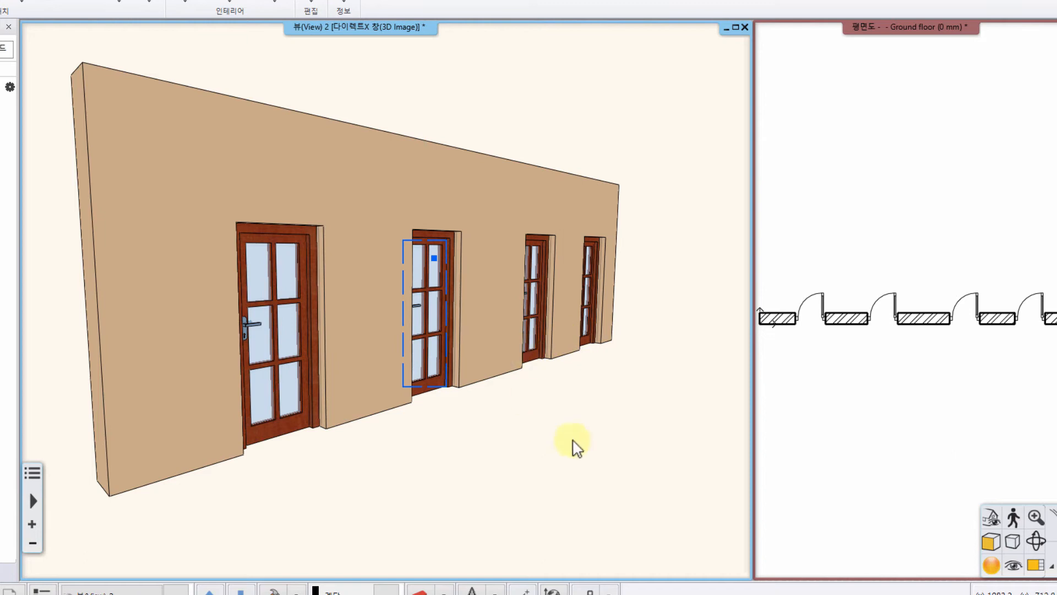
click(579, 420)
click(621, 461)
Enable the wall connection (벽 연결) material for the nearest door and set it to the brick texture Tegla-21-01.
middle_drag(588, 326, 370, 116)
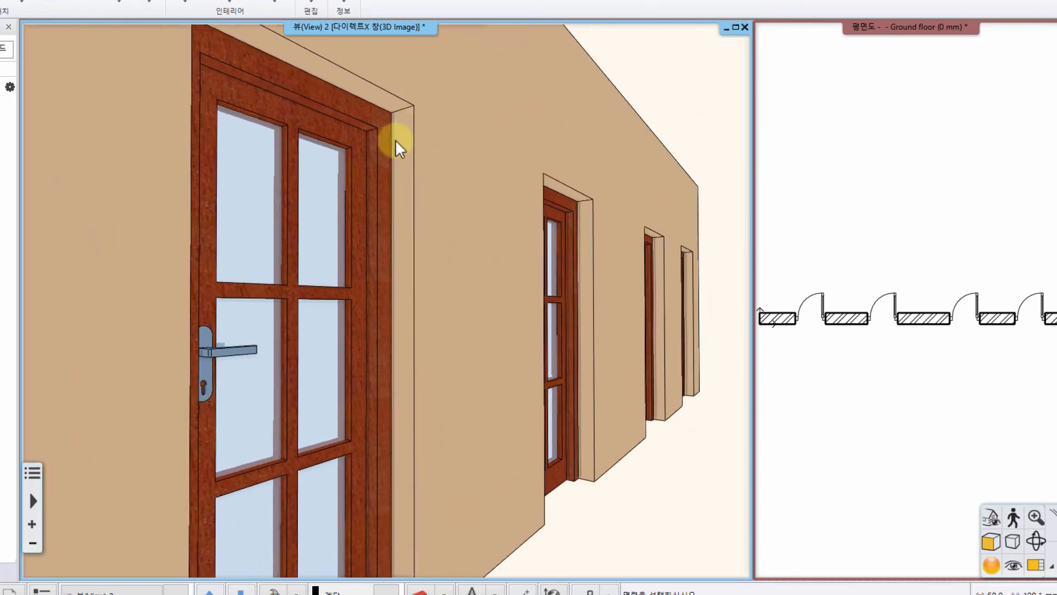
click(354, 121)
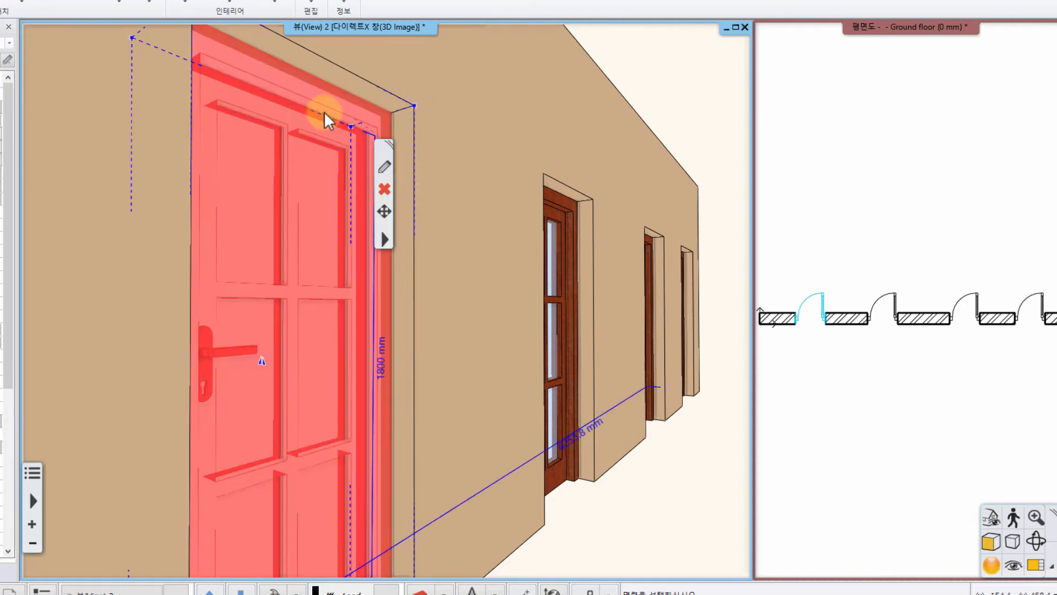
right_click(329, 125)
click(407, 143)
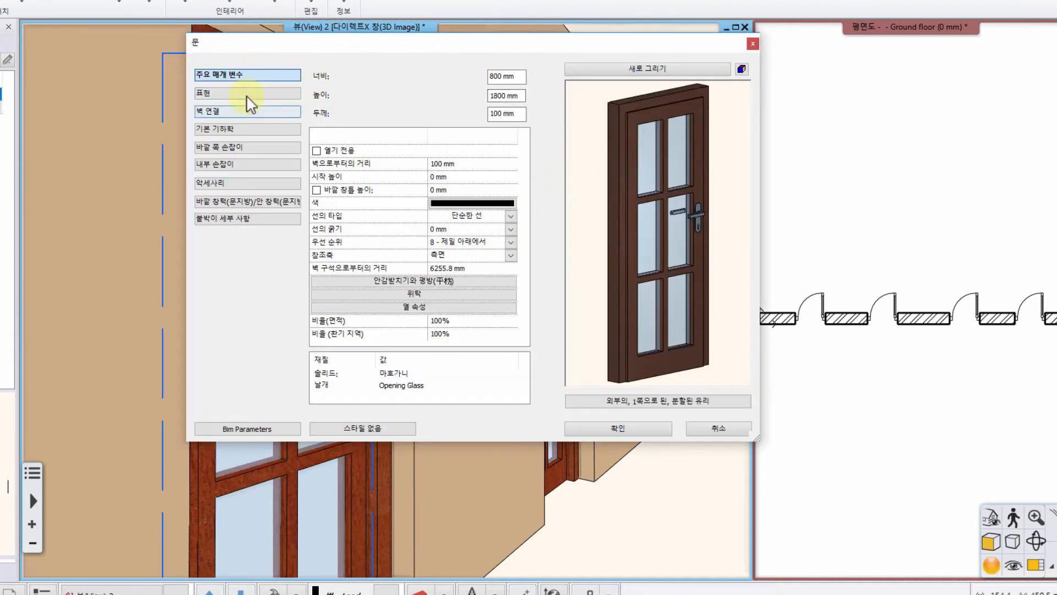
click(233, 111)
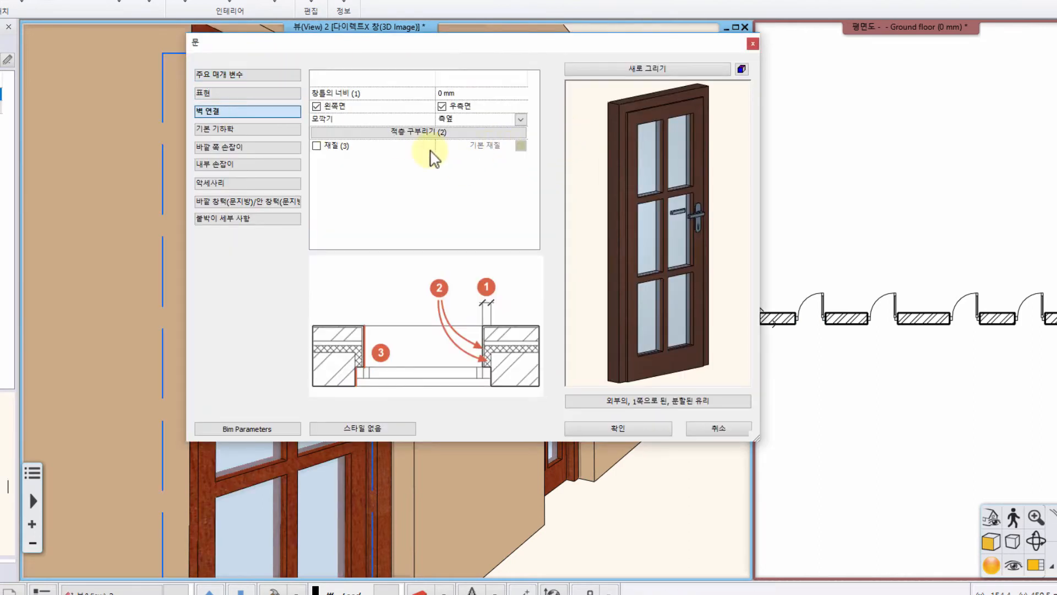
click(316, 145)
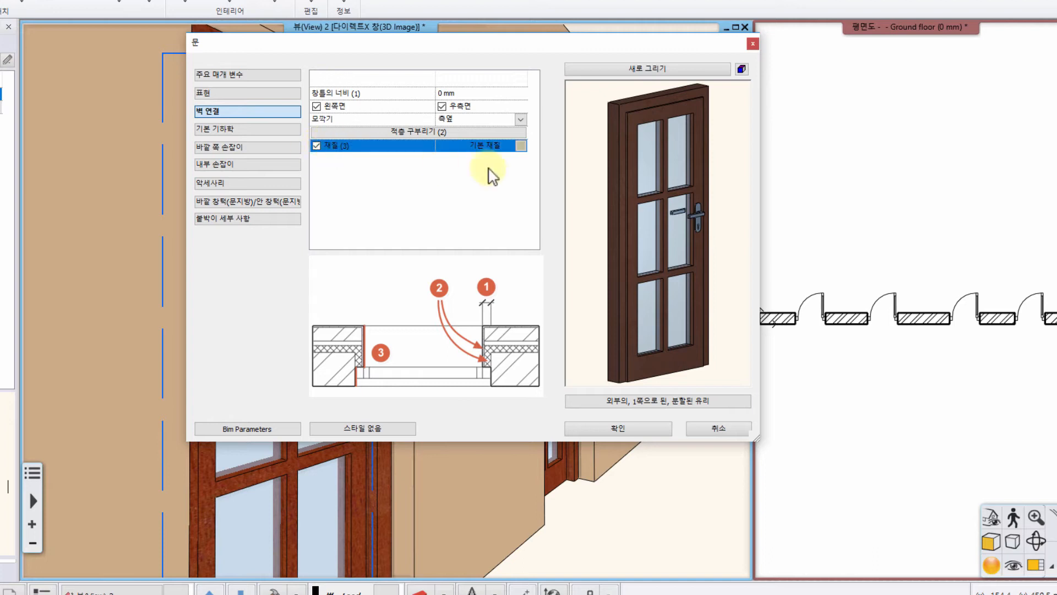
drag(497, 44, 742, 49)
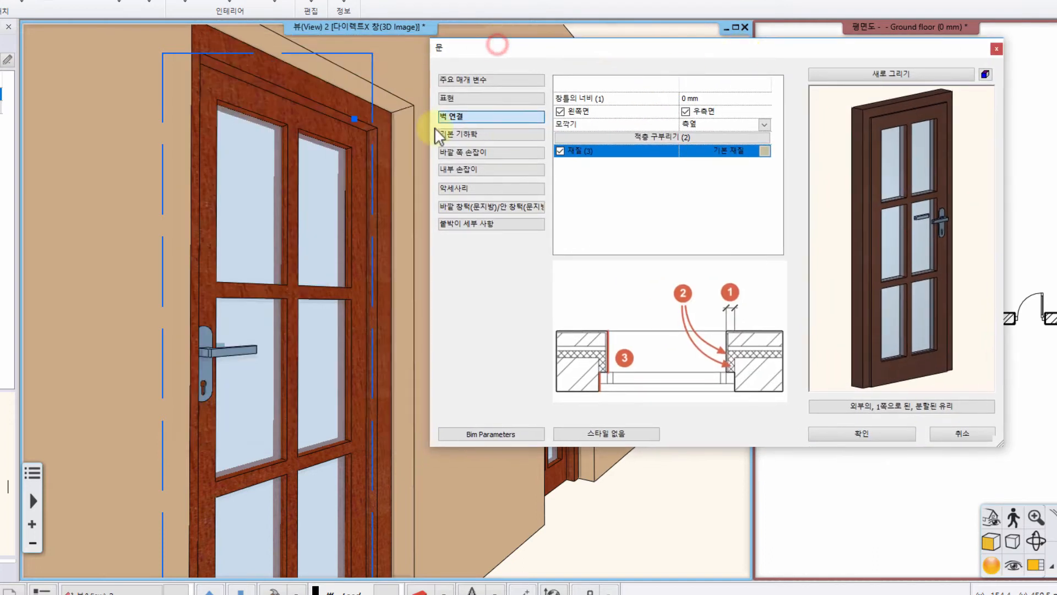
click(763, 152)
click(500, 135)
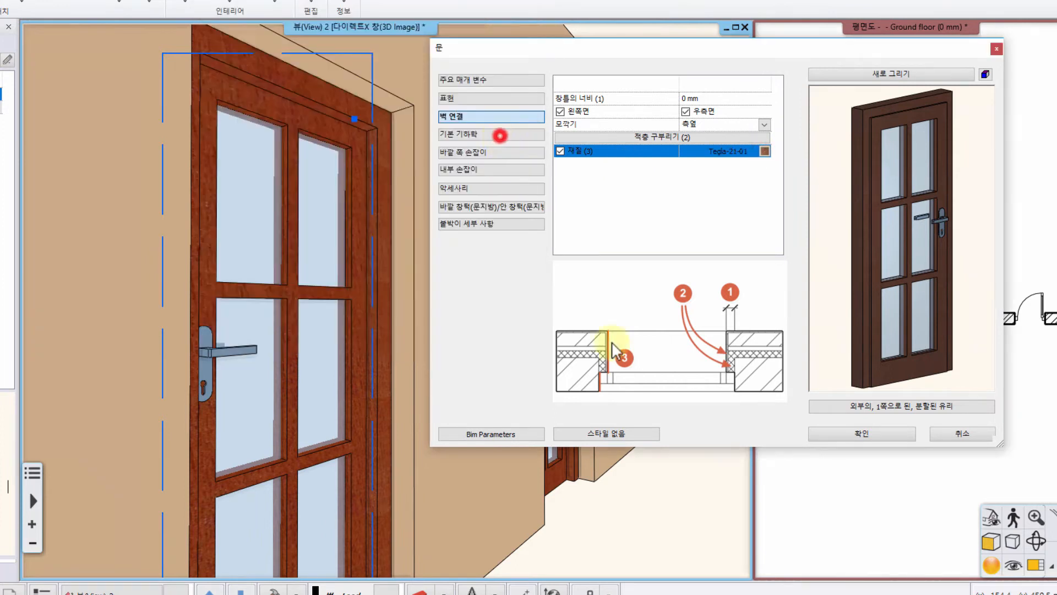
click(875, 434)
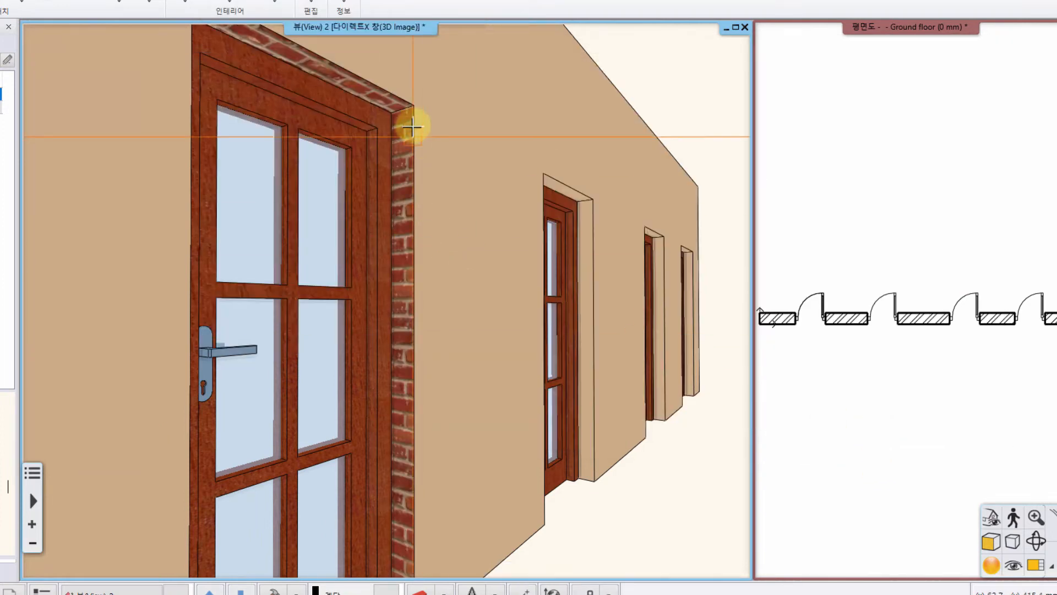
Turn off the 3D representation (3D 표현) of the door with the brick reveal and clear the selection.
scroll(396, 142, down, 3)
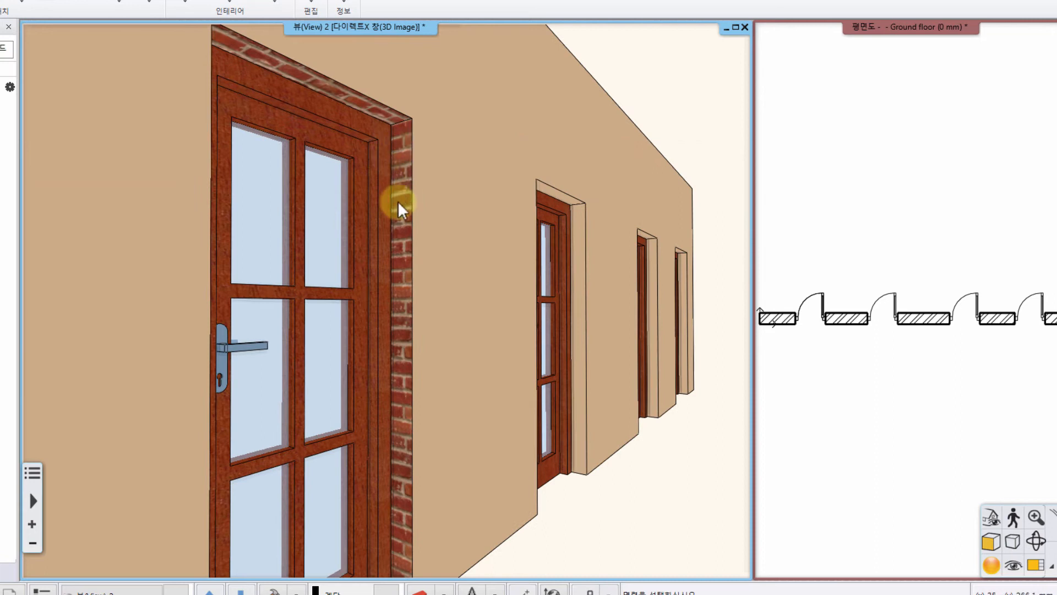
middle_drag(386, 158, 430, 123)
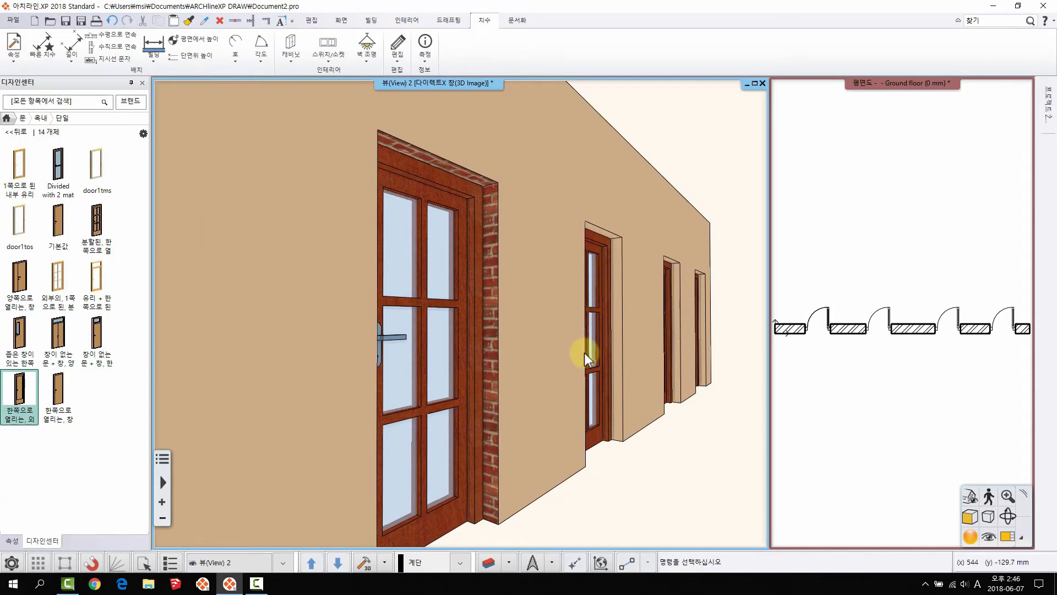
middle_drag(585, 359, 484, 248)
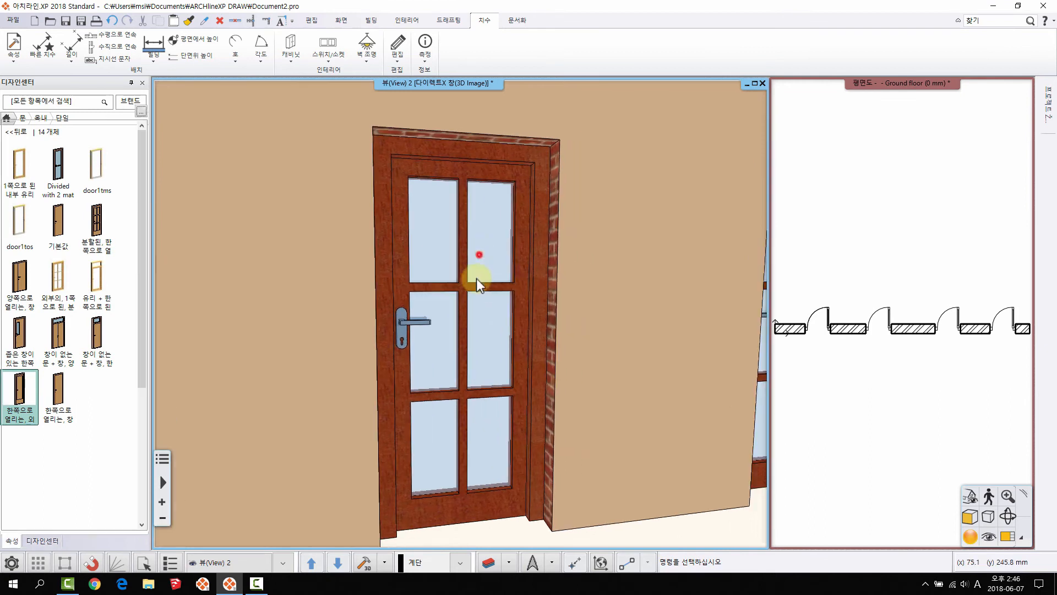
click(479, 266)
middle_drag(496, 208, 366, 243)
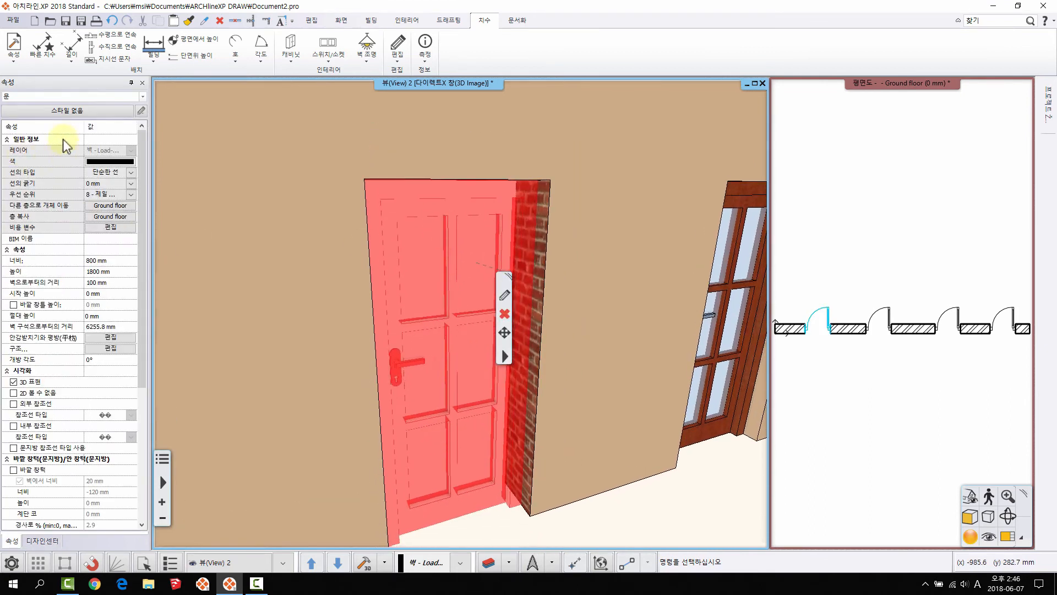
drag(145, 305, 142, 348)
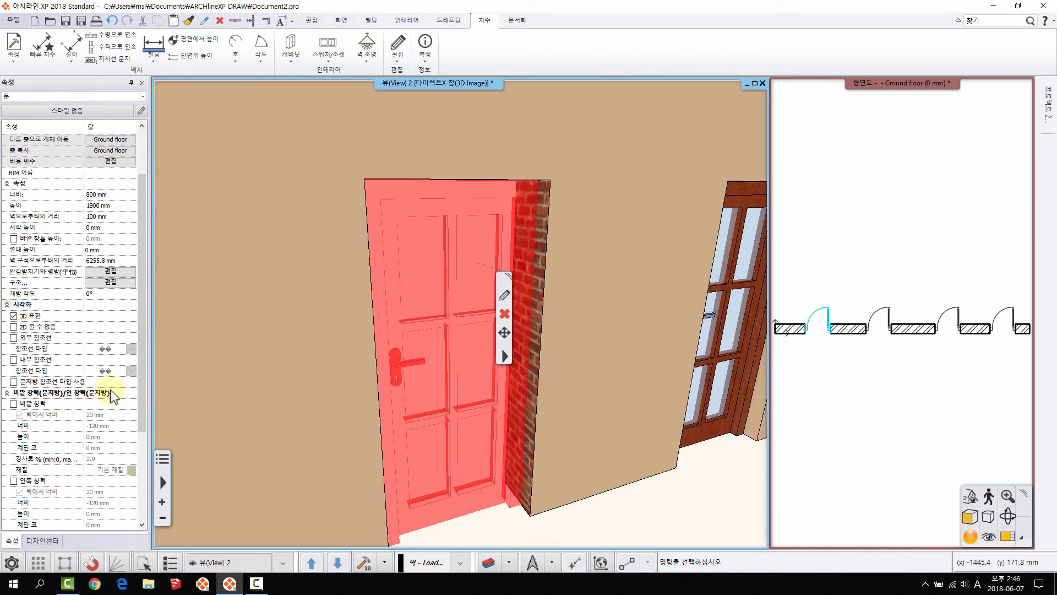
click(12, 316)
scroll(523, 404, down, 2)
key(ctrl+z)
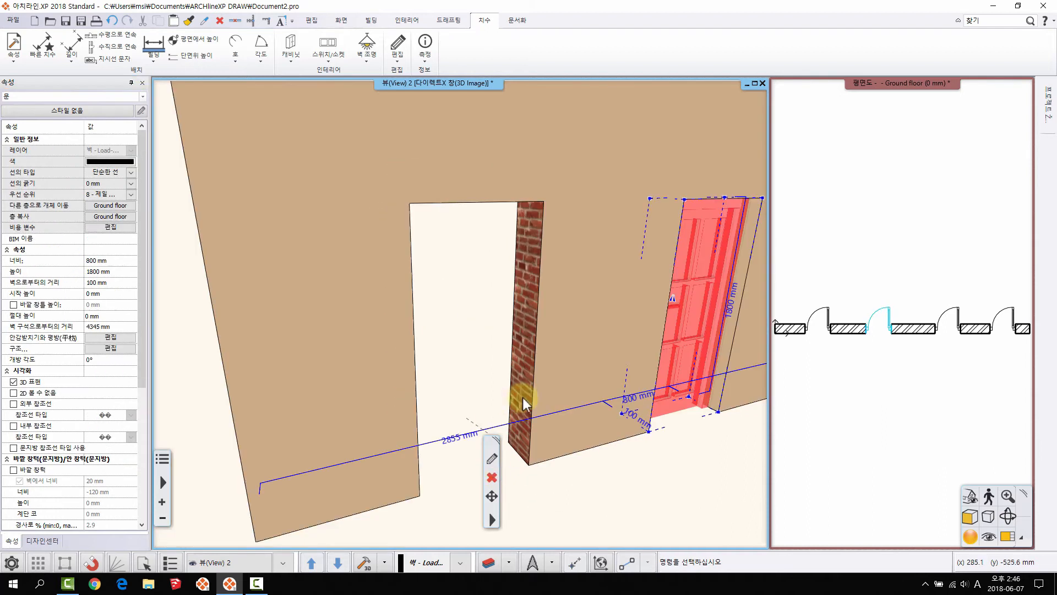
key(ctrl+z)
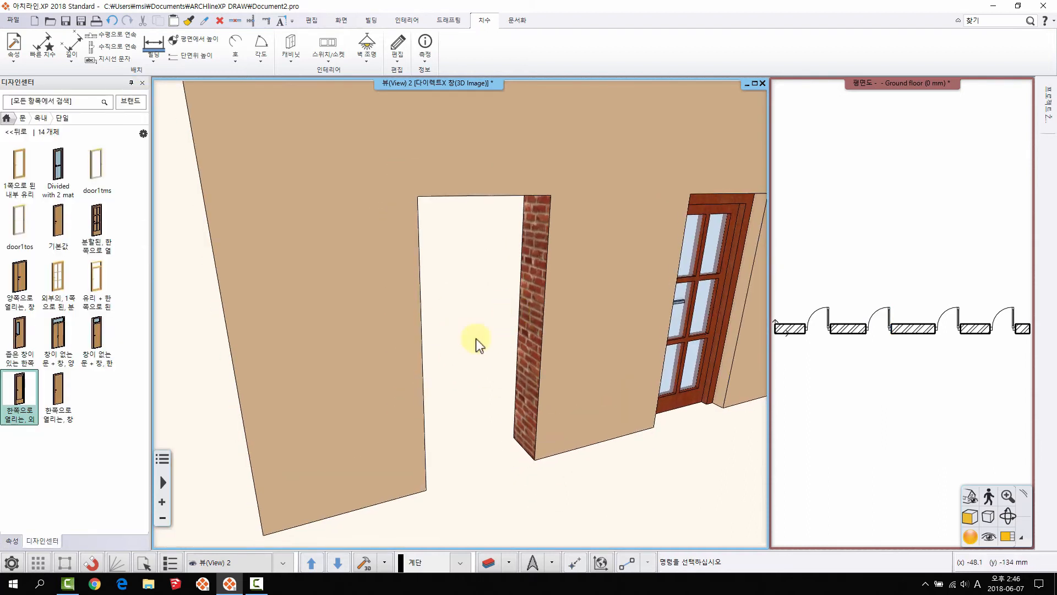
Select the hidden door by its floor plan symbol and turn its 3D representation (3D 표현) back on.
middle_drag(855, 384, 858, 329)
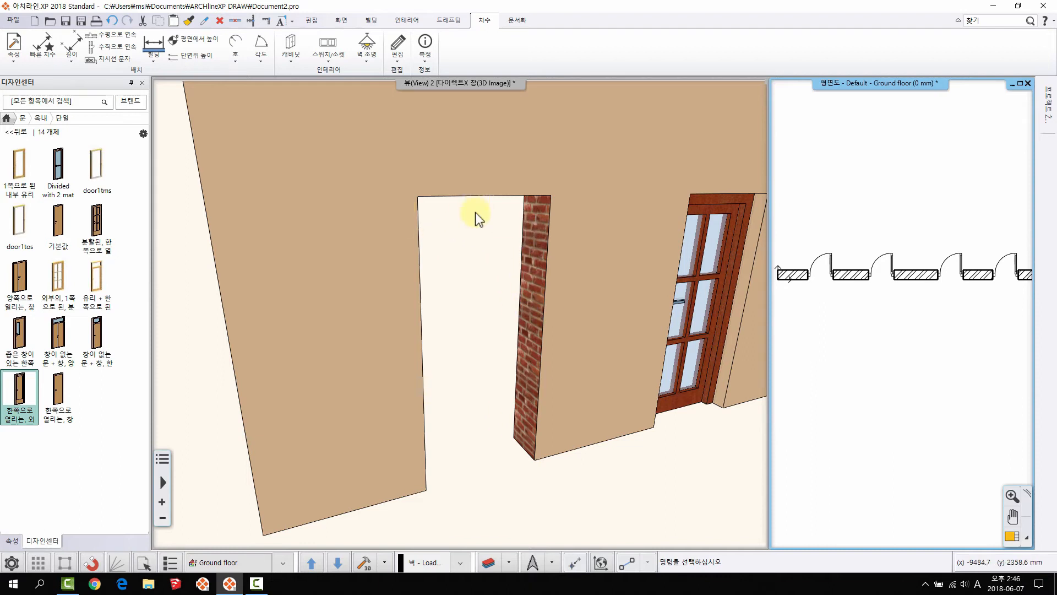
scroll(883, 328, up, 3)
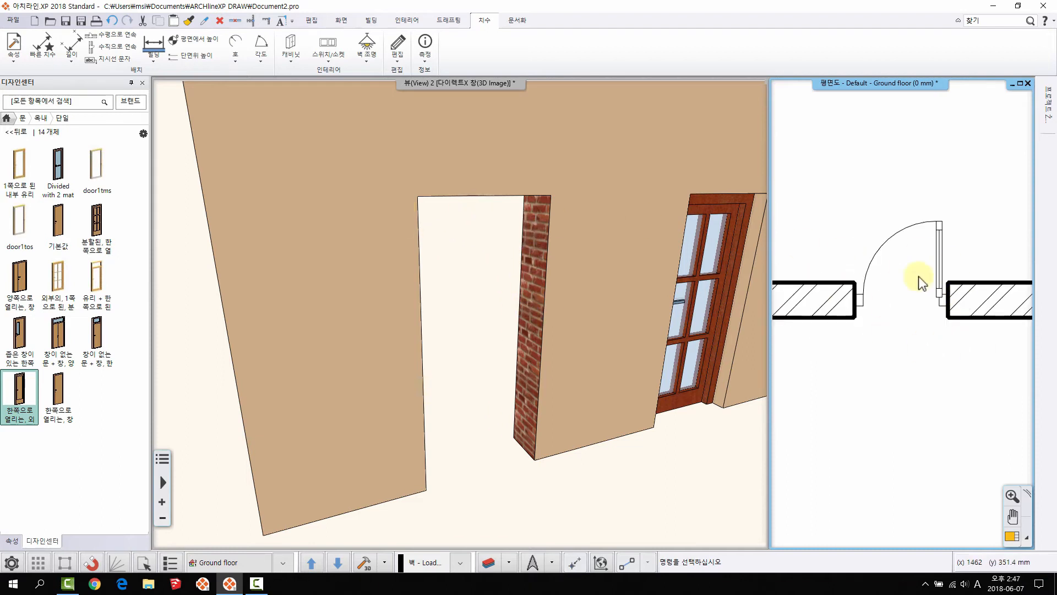
middle_drag(919, 277, 906, 302)
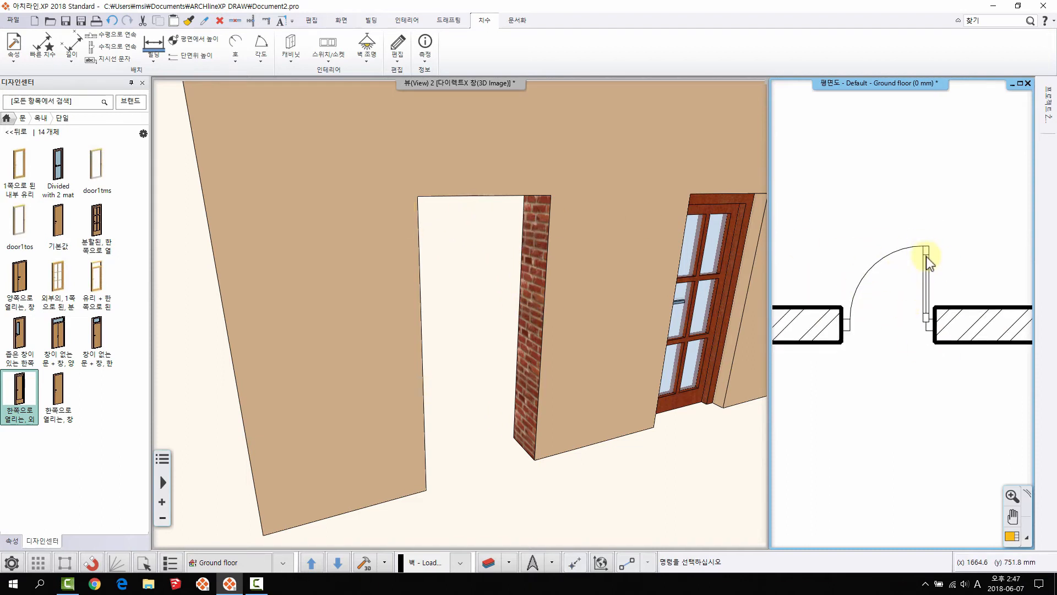
click(927, 263)
scroll(927, 259, up, 1)
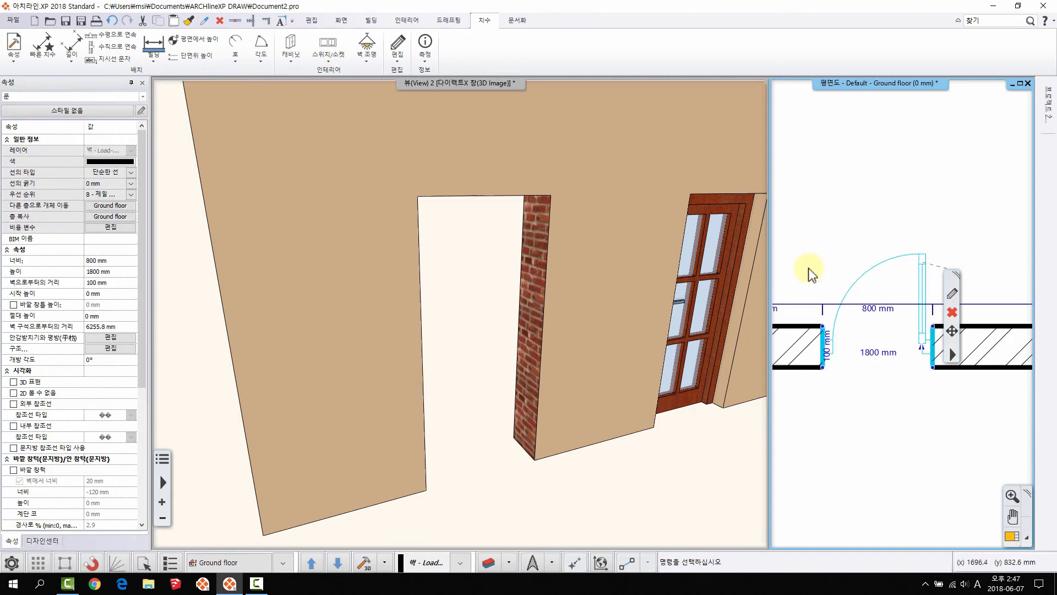
click(14, 382)
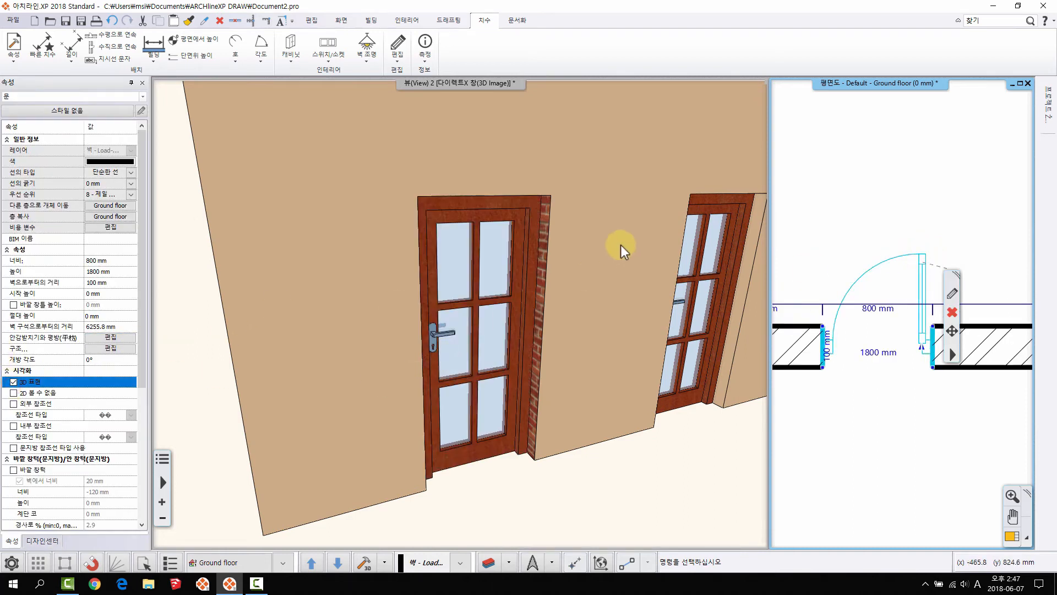
Set the door with the brick reveal to opening only (열기 전용) in its properties dialog.
right_click(880, 276)
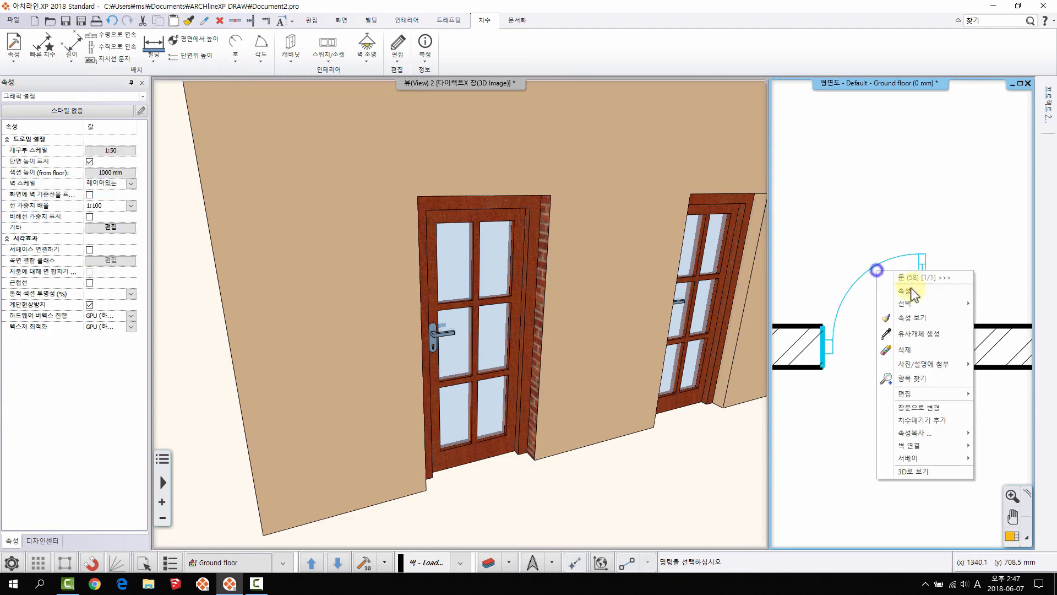
click(897, 292)
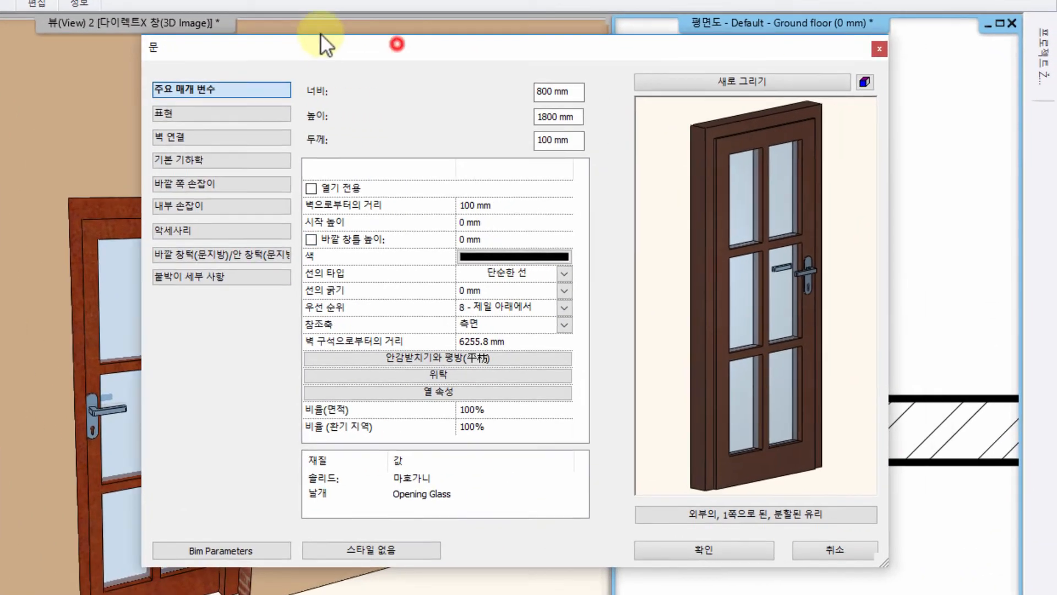
drag(320, 33, 294, 11)
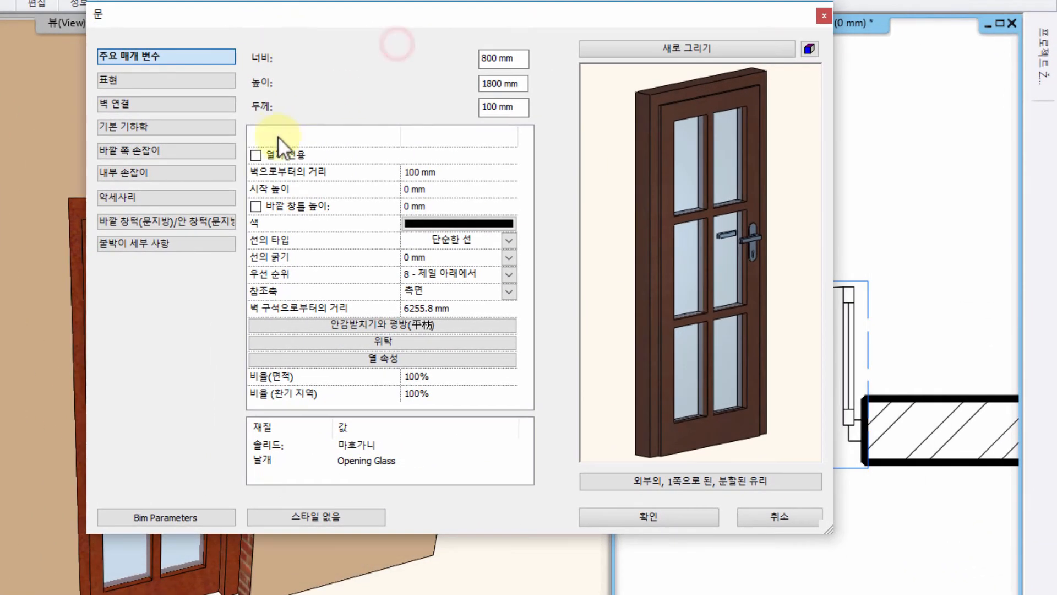
click(255, 156)
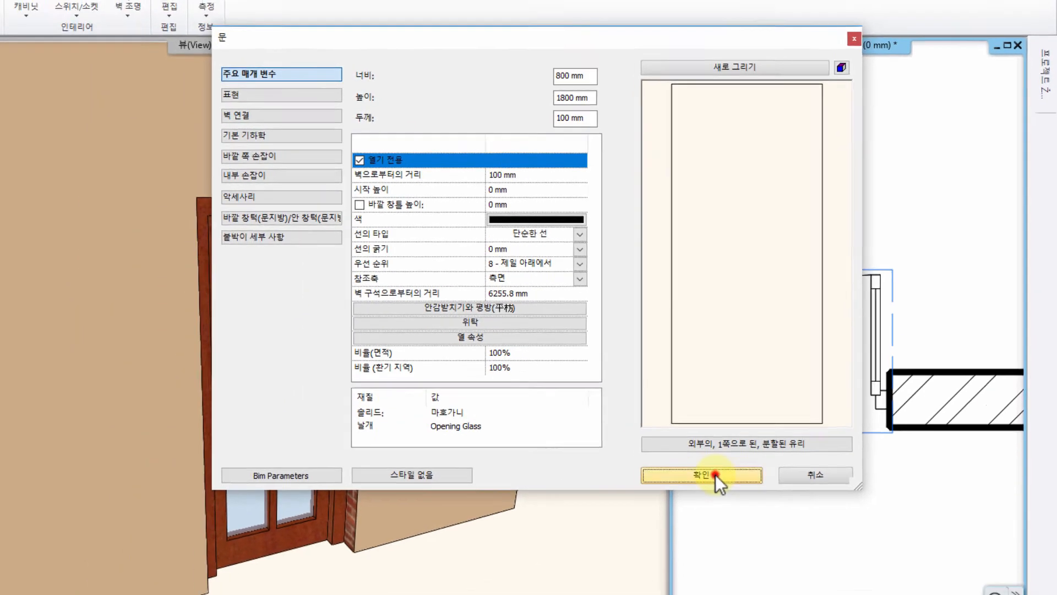
click(715, 475)
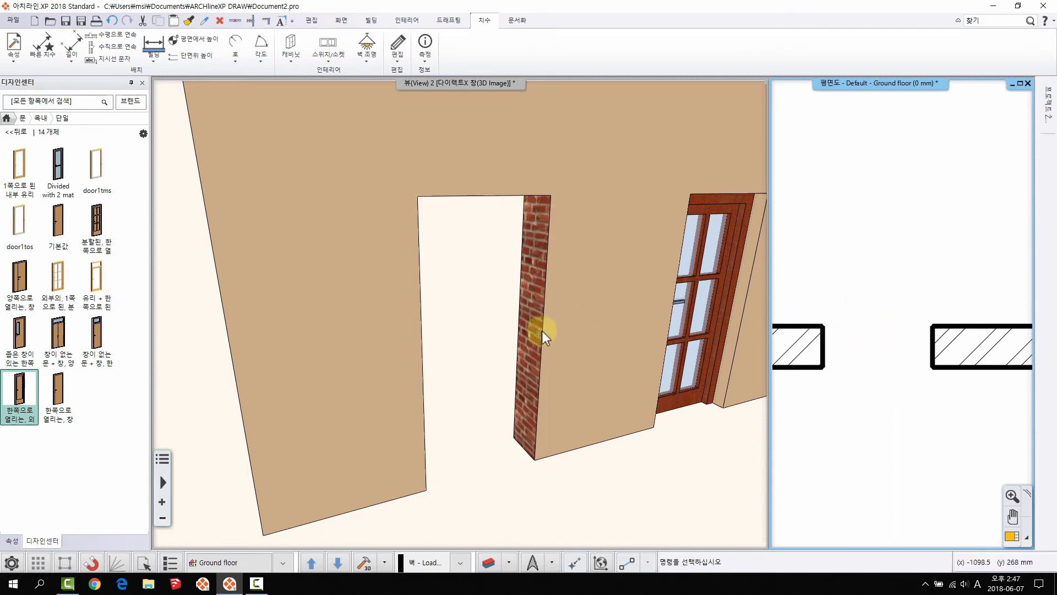
scroll(834, 299, down, 8)
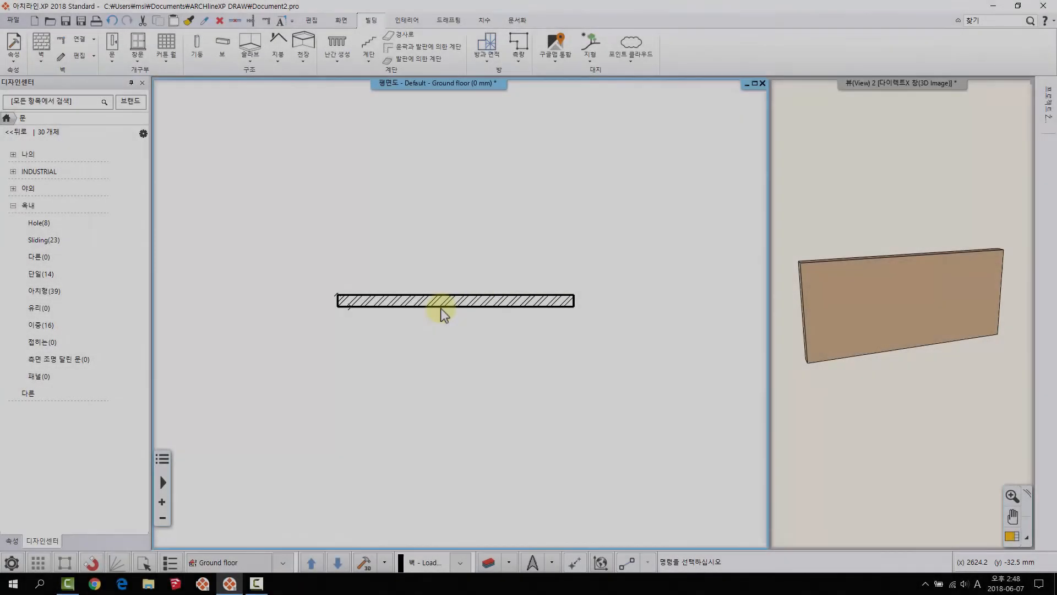
scroll(445, 315, up, 4)
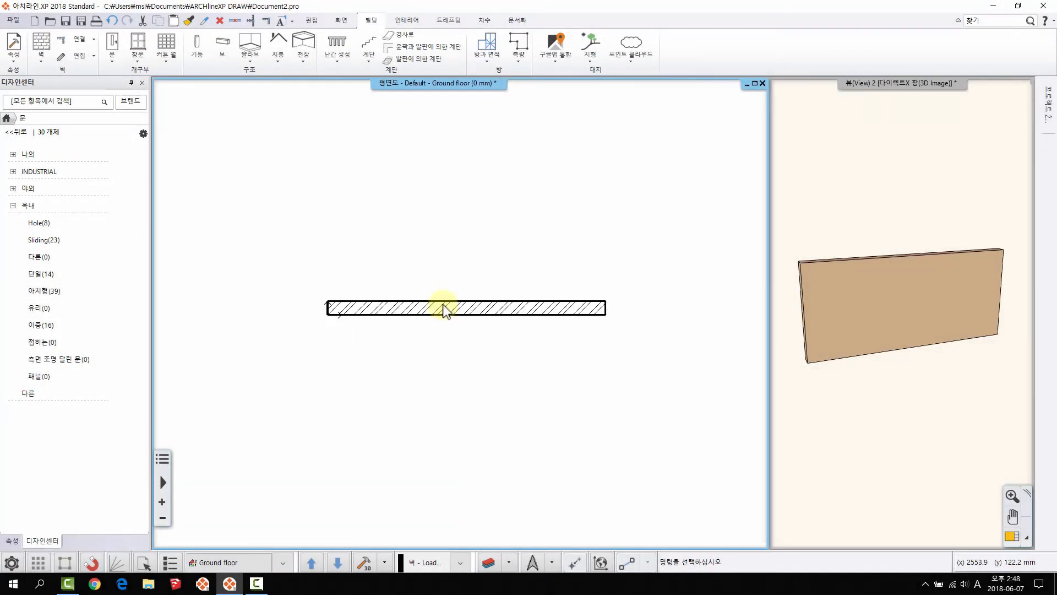
click(147, 54)
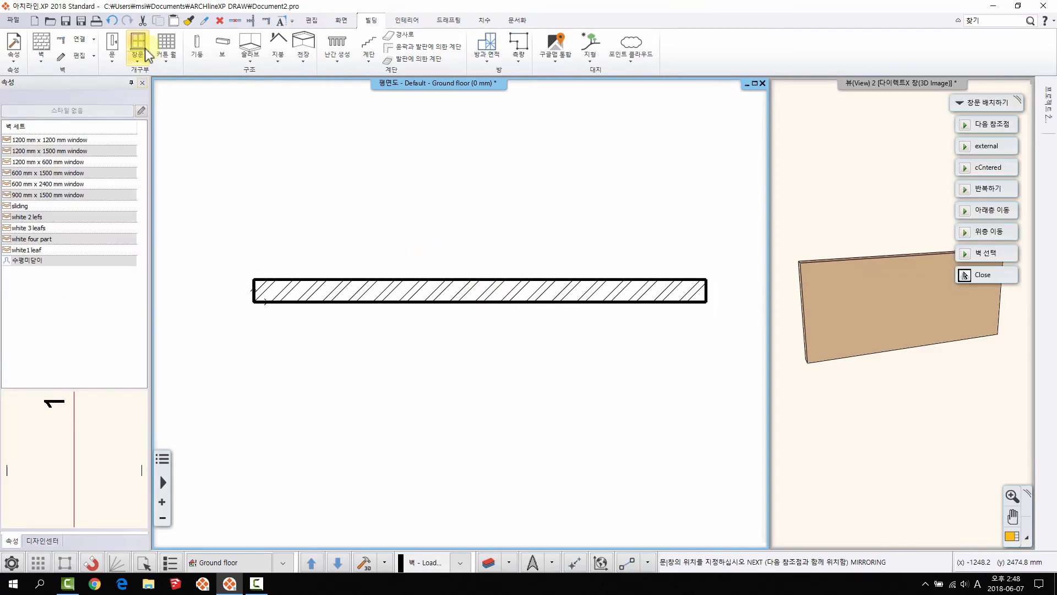
right_click(256, 175)
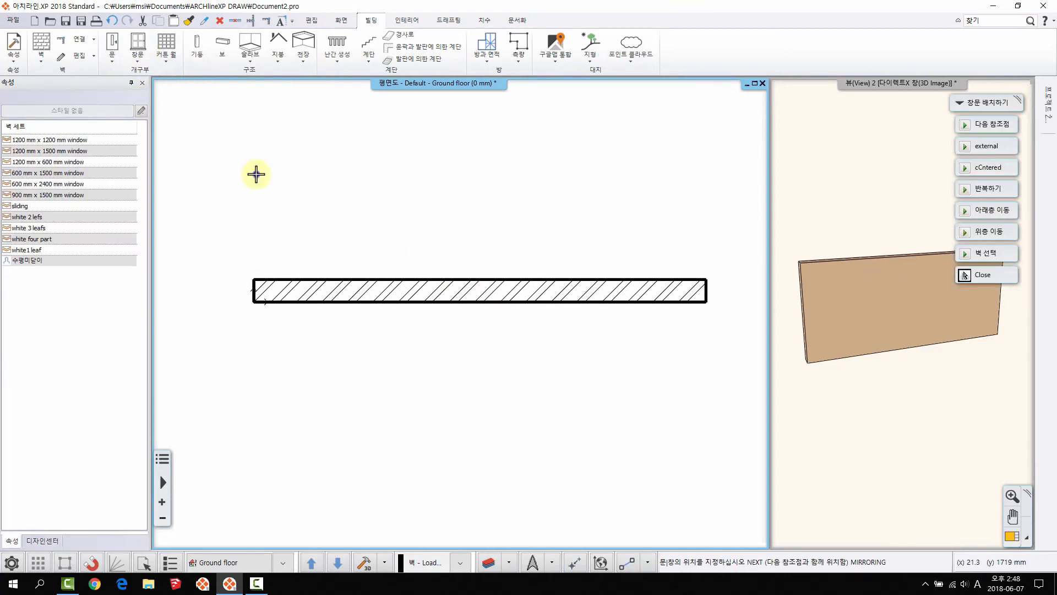
right_click(140, 44)
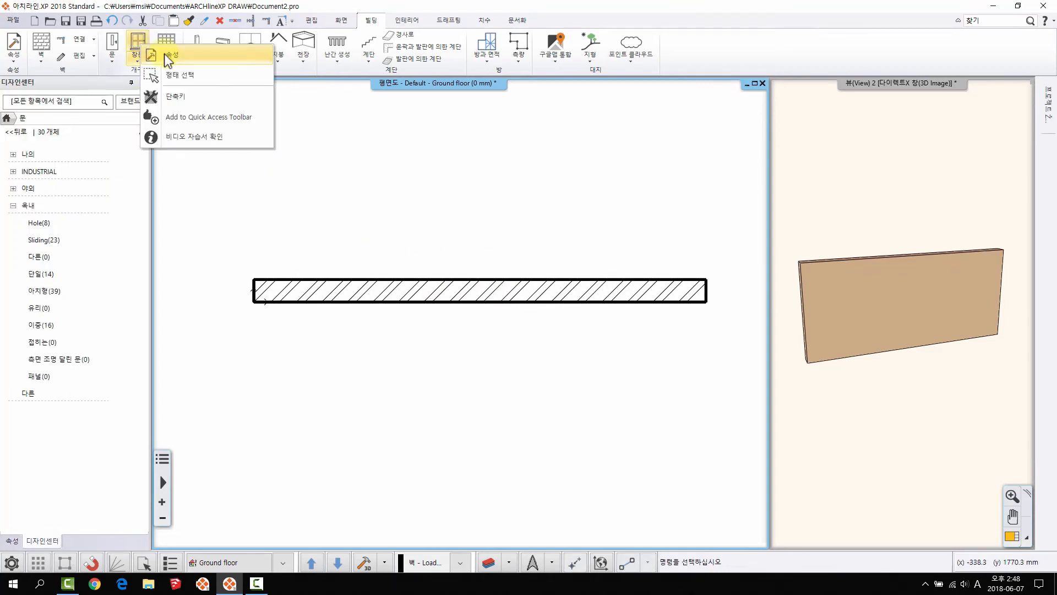
click(395, 208)
click(473, 244)
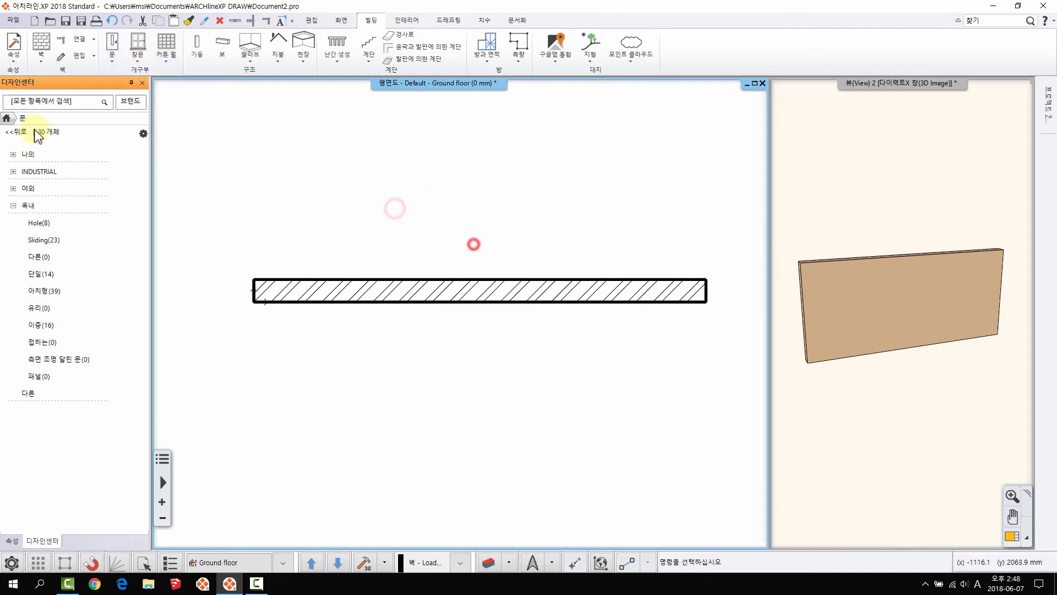
Browse the design center's window library to the Sliding category of the standard windows (스탠다드).
click(8, 118)
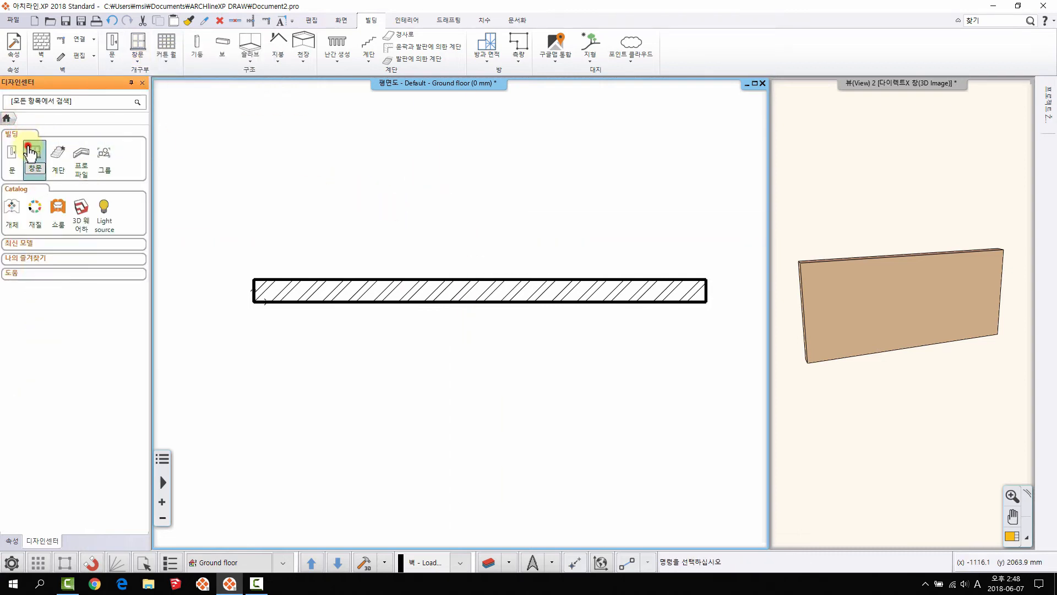
click(31, 153)
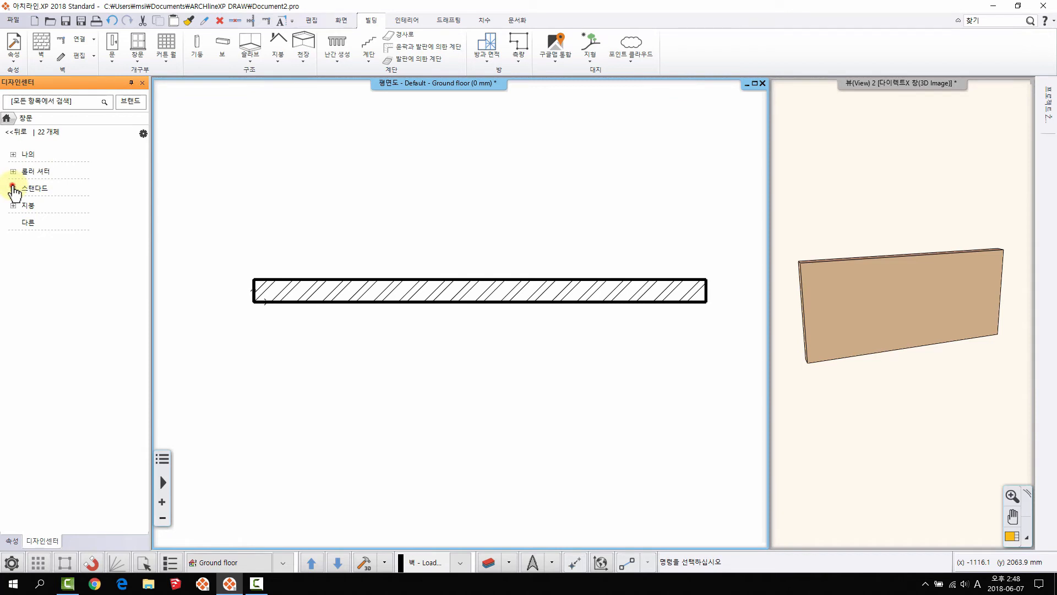
click(12, 187)
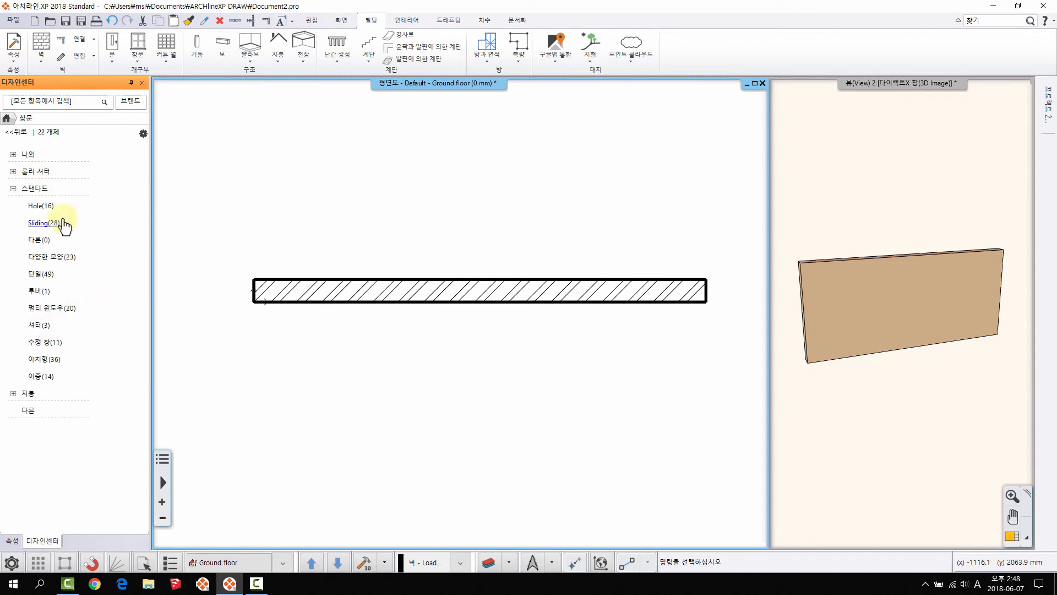
click(64, 224)
mouse_move(104, 227)
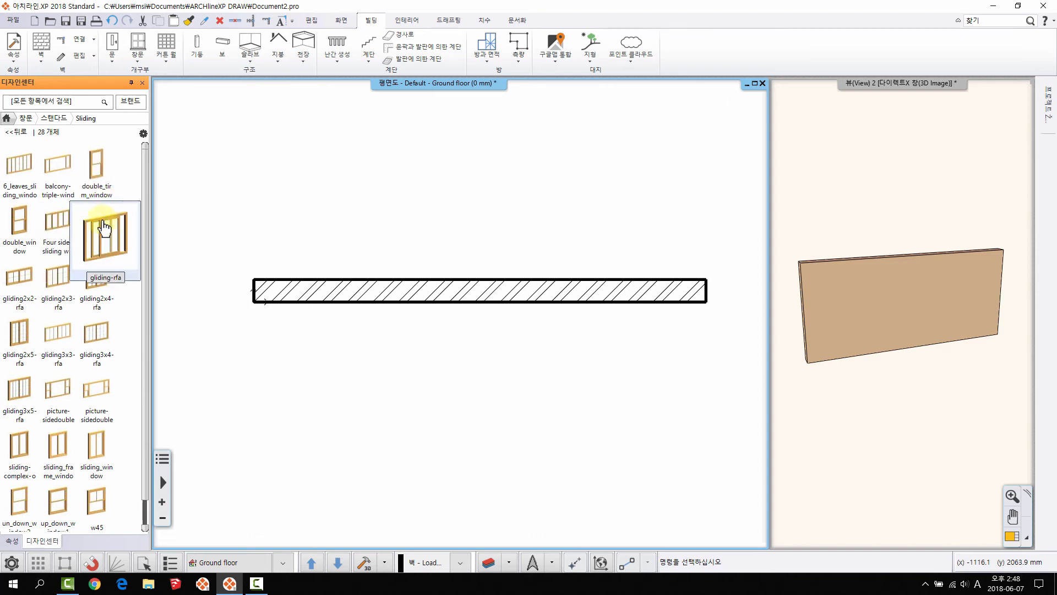
Place the Four sided sliding window at the wall's midpoint with its inner side (내부의) on the lower face, using 벽 끝점에서 배치하기.
drag(20, 175, 253, 283)
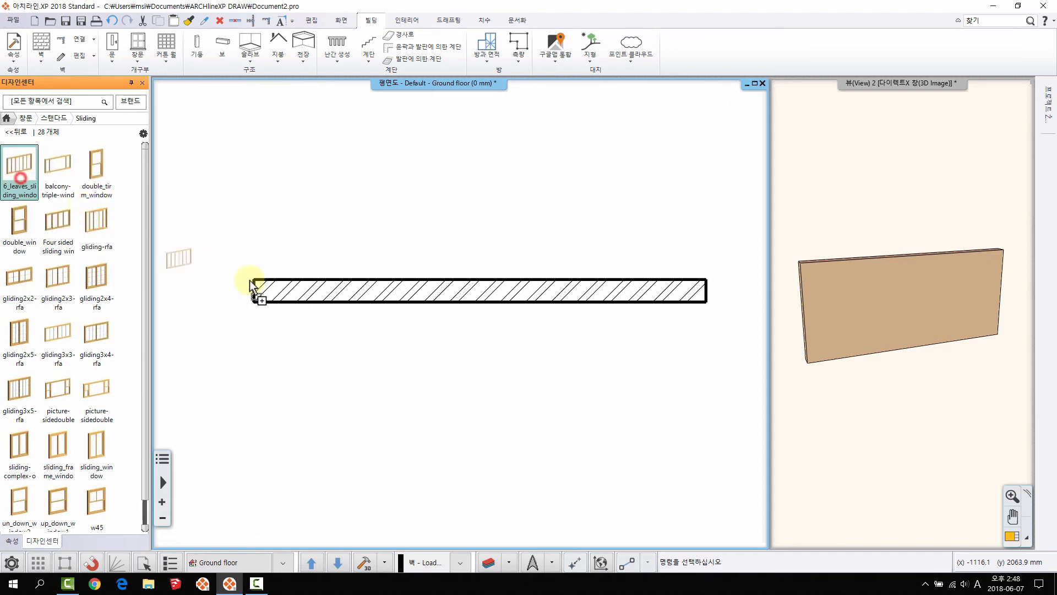
drag(72, 238, 423, 298)
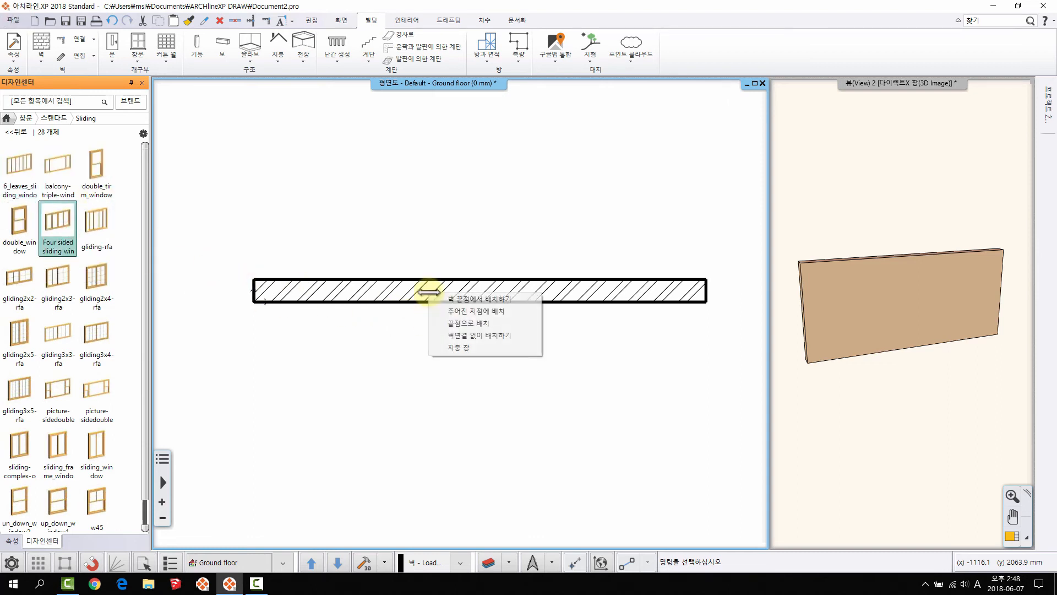
click(488, 298)
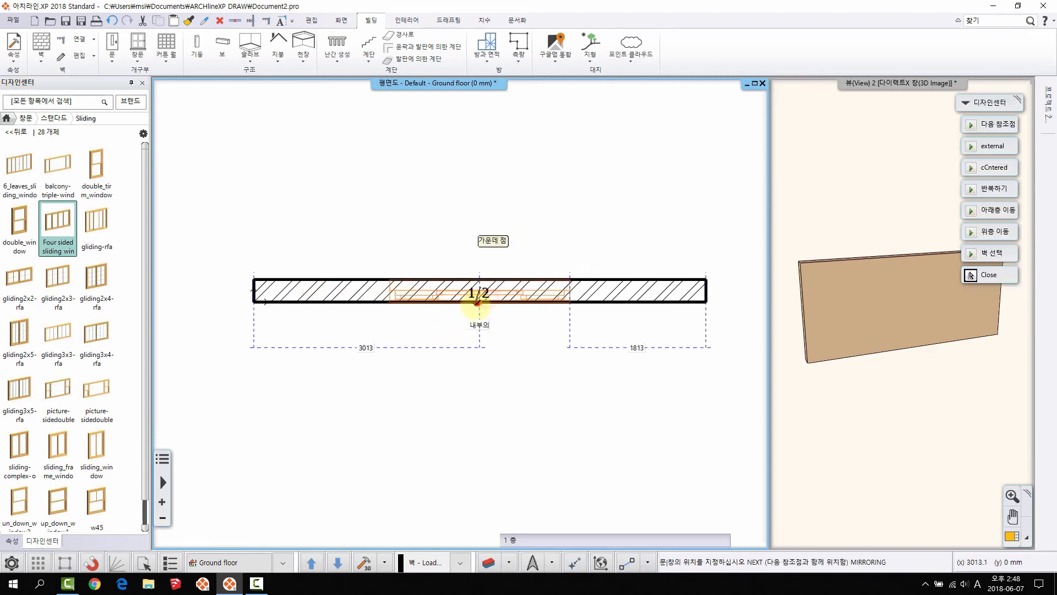
click(479, 294)
click(876, 319)
scroll(876, 319, up, 10)
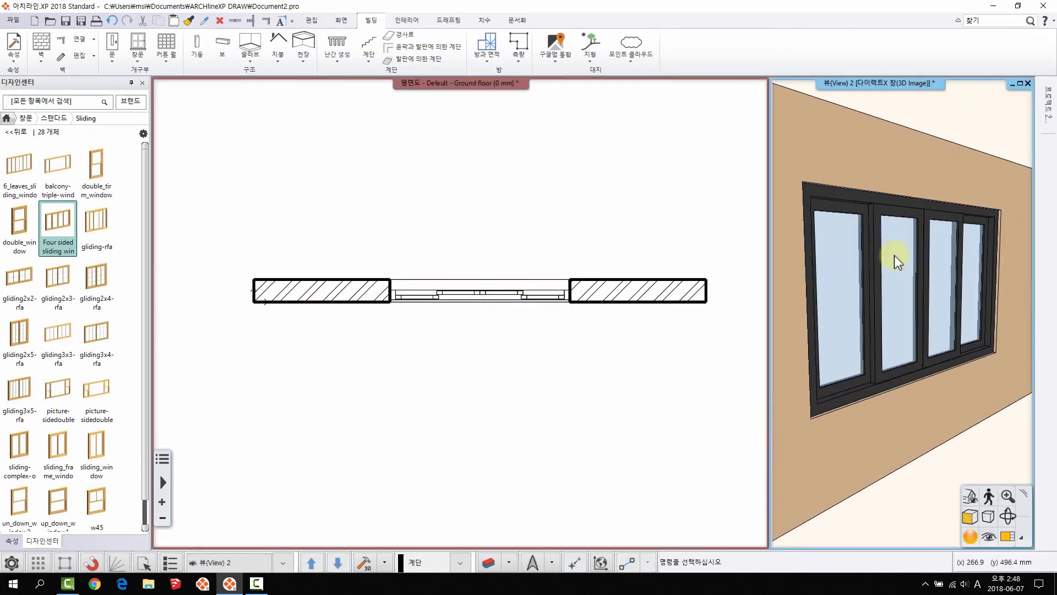
Examine the window's properties and its outer and inner sill settings (바깥 창턱/안쪽 창턱), leaving them unedited.
click(480, 292)
click(496, 293)
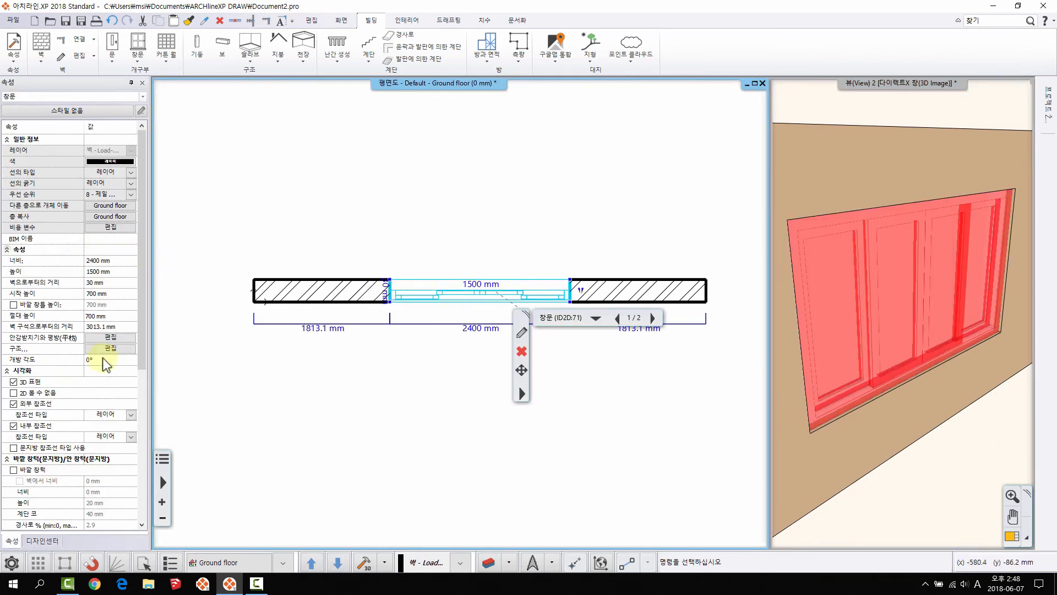
drag(141, 318, 149, 389)
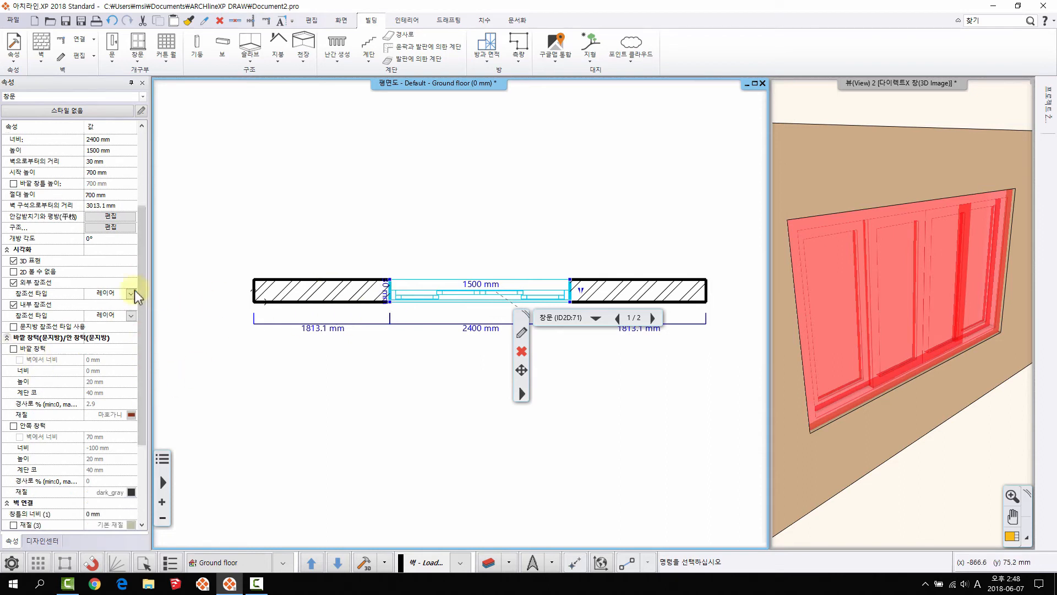
scroll(144, 361, down, 2)
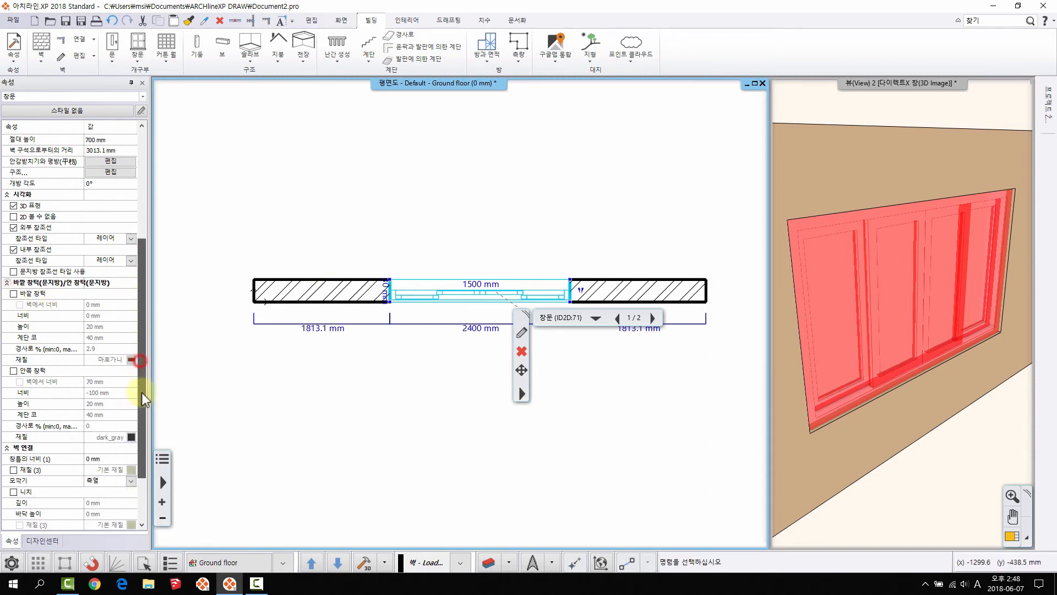
right_click(442, 287)
click(513, 298)
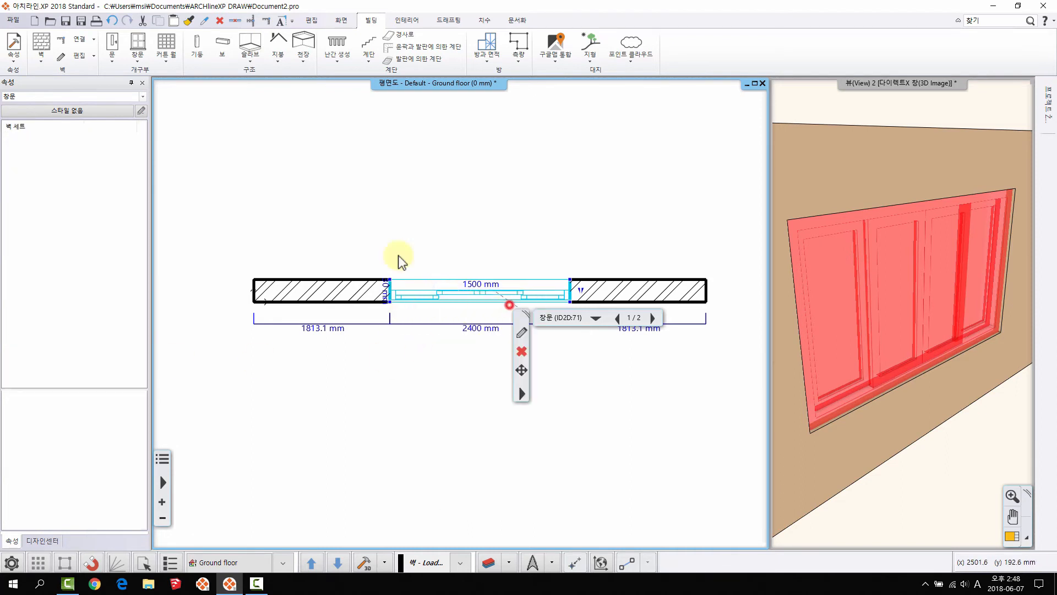
drag(491, 86, 361, 66)
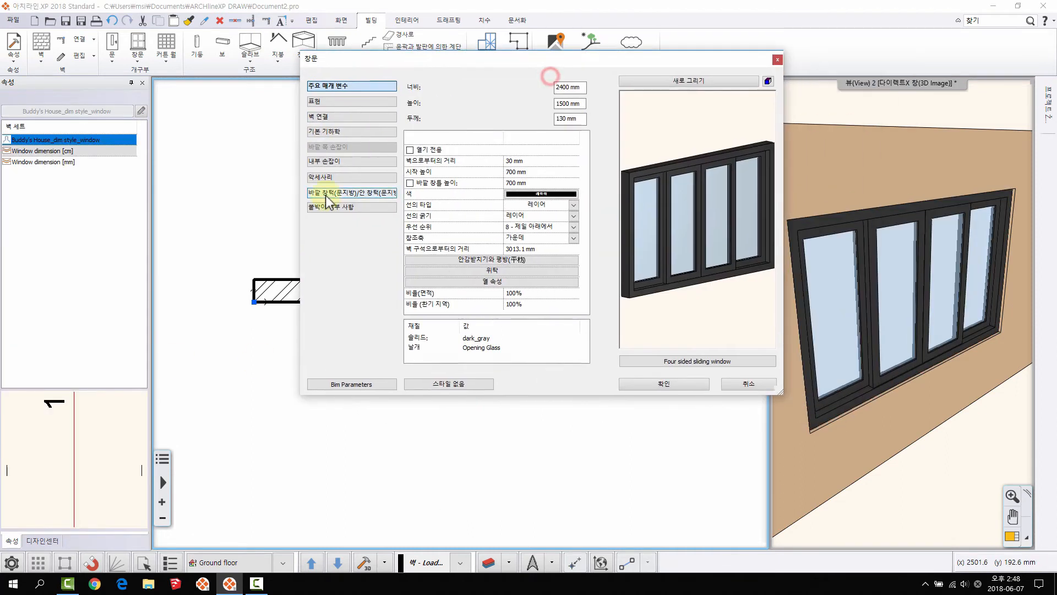
click(327, 193)
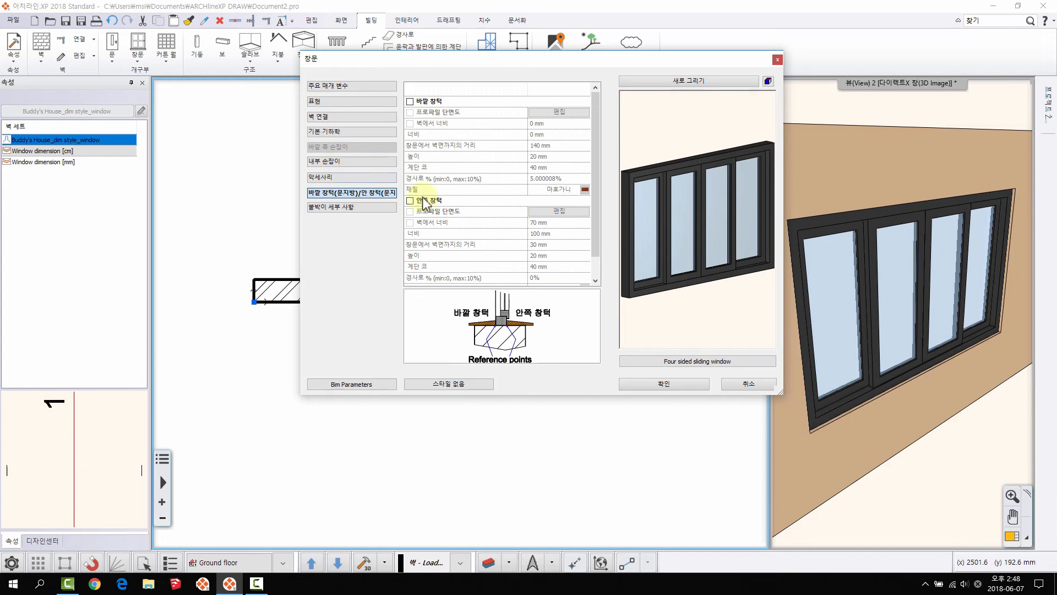
click(749, 384)
Replace the window with a Four sided sliding window whose inner side is on the wall's upper face, about 1654 mm from the left end.
click(462, 298)
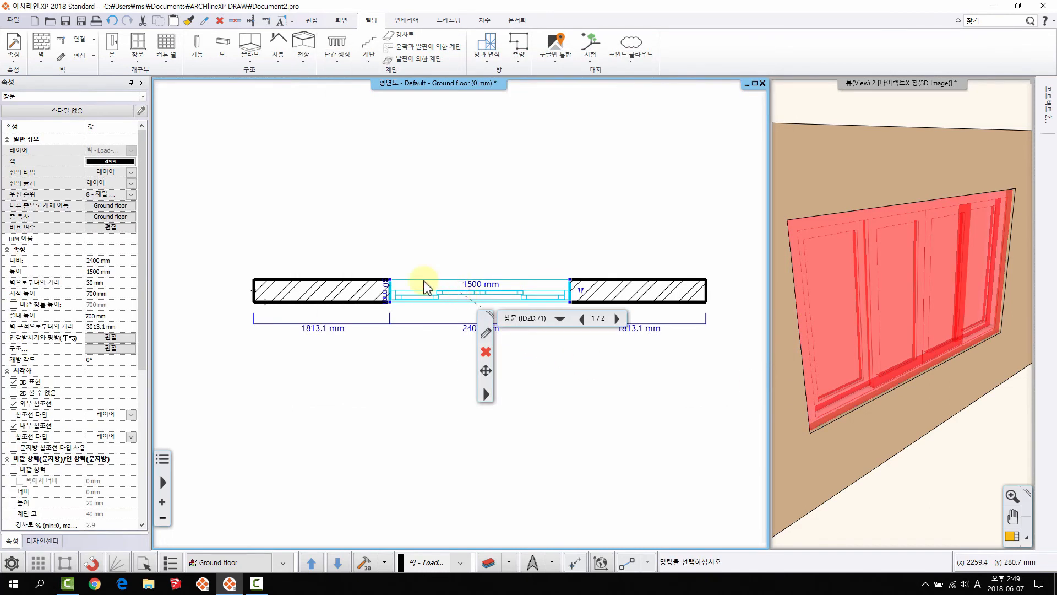
key(Delete)
click(138, 59)
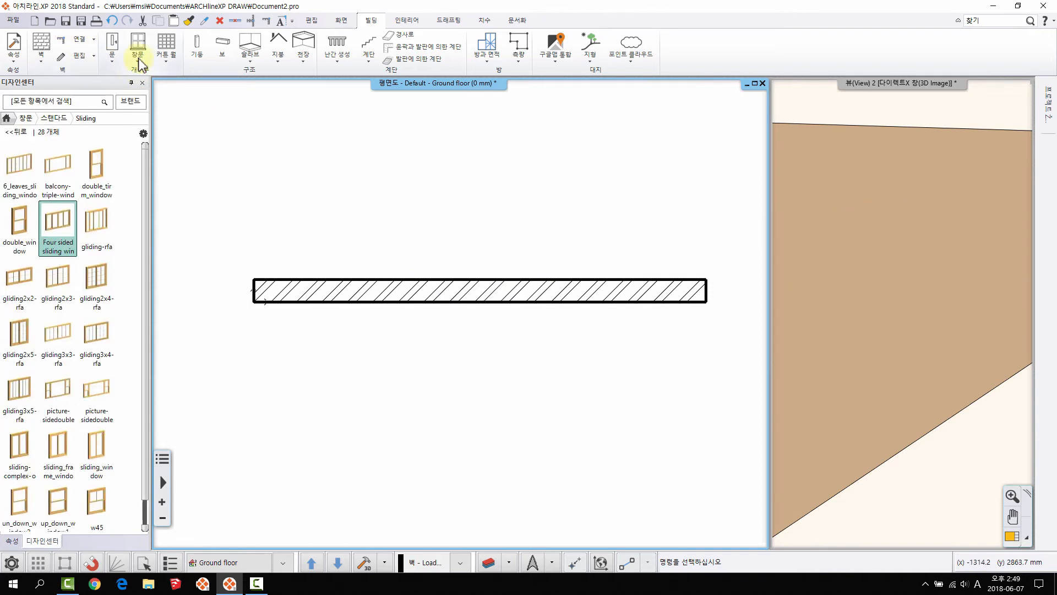
drag(63, 223, 453, 311)
click(528, 319)
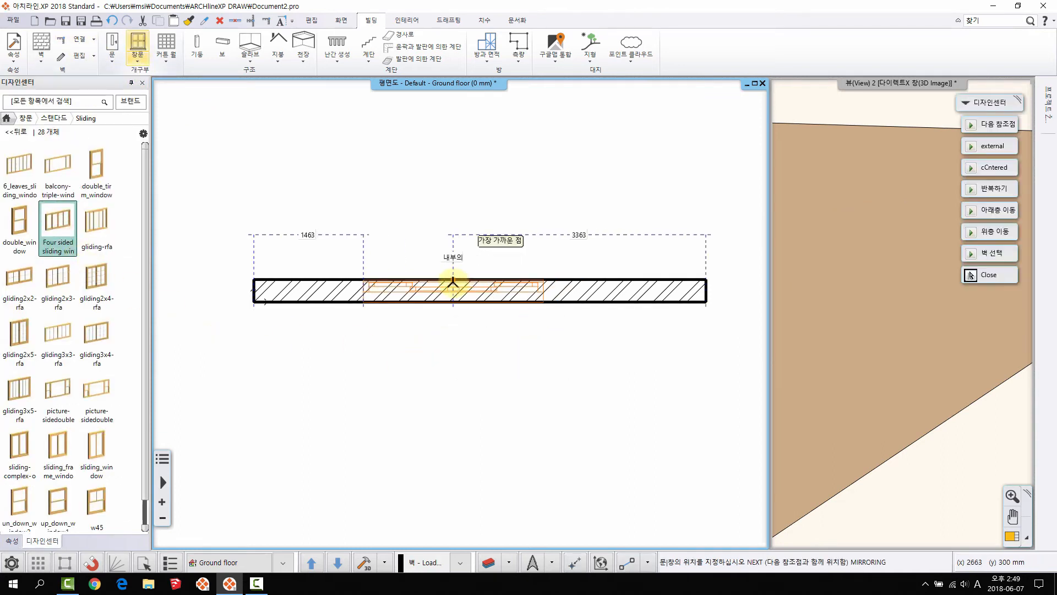
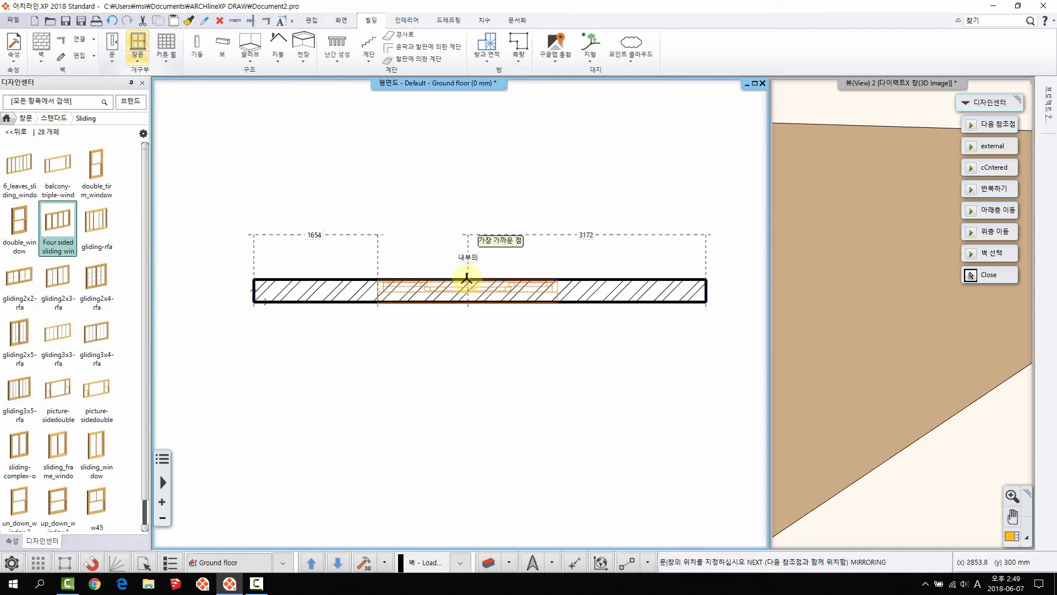
click(467, 278)
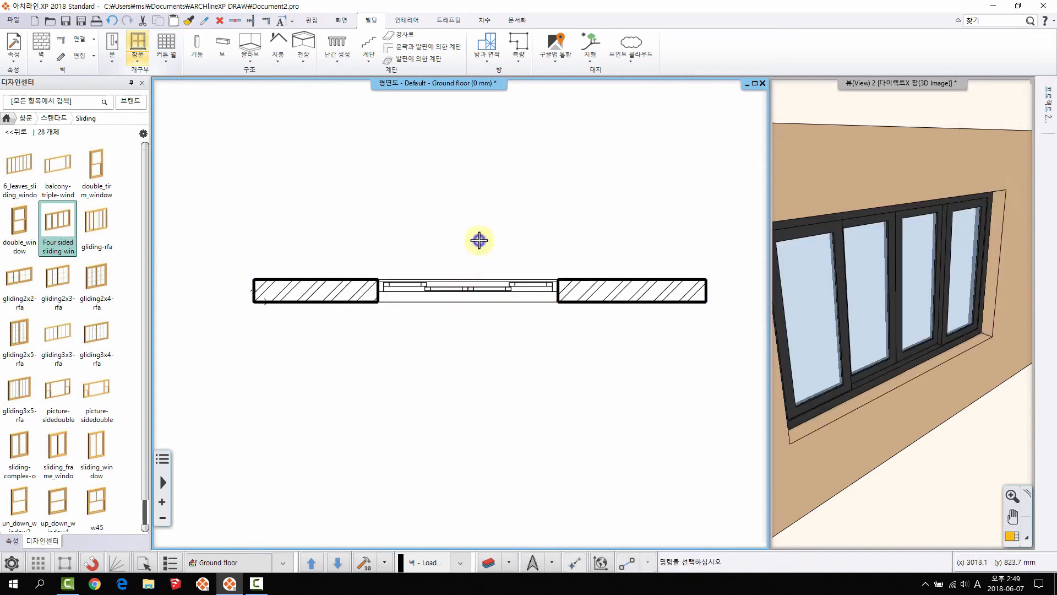
Enable the outer sill (바깥 창턱) on the Four sided sliding window and set its width (너비) to 200 mm.
middle_drag(892, 358, 912, 286)
scroll(907, 331, down, 3)
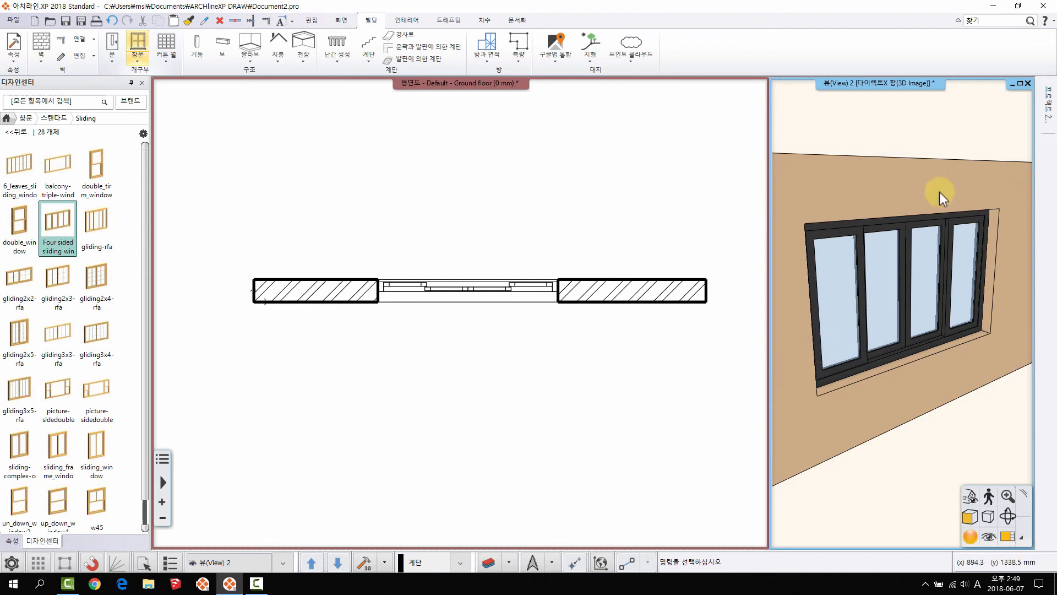
middle_drag(939, 309, 859, 292)
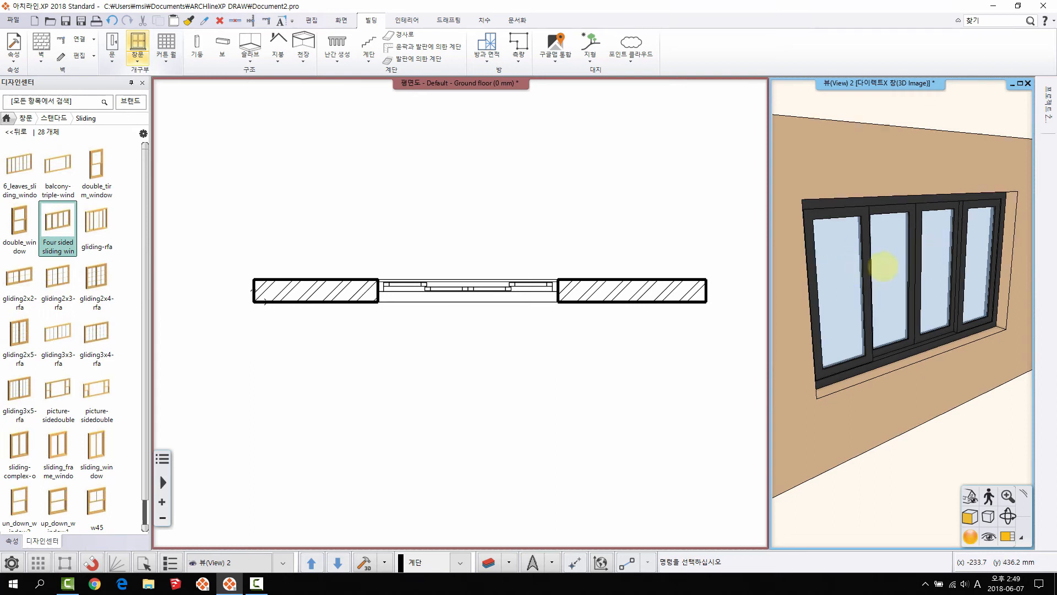
middle_drag(880, 266, 884, 264)
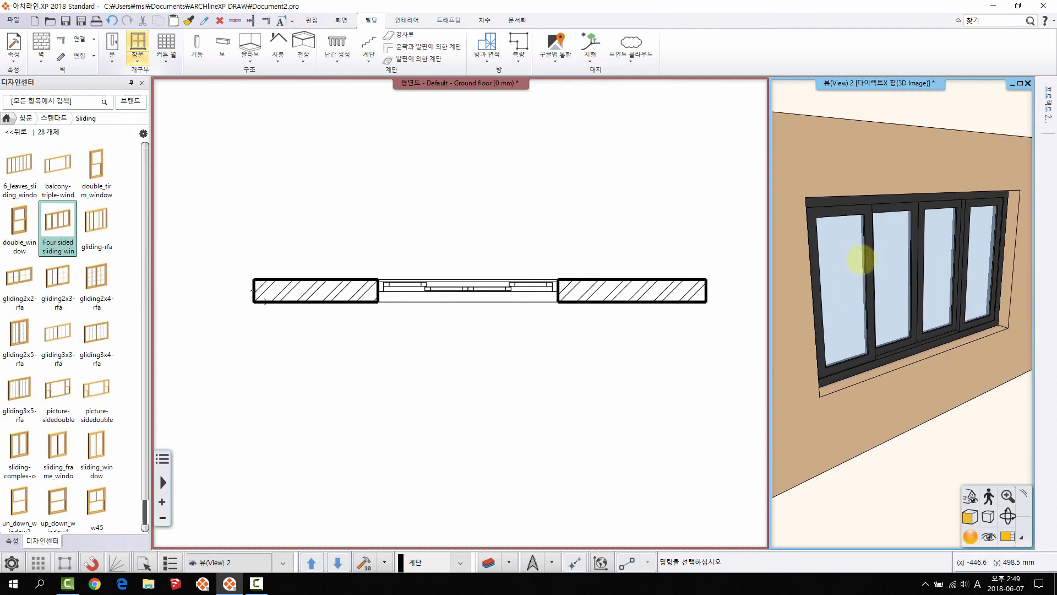
scroll(419, 259, up, 2)
click(490, 246)
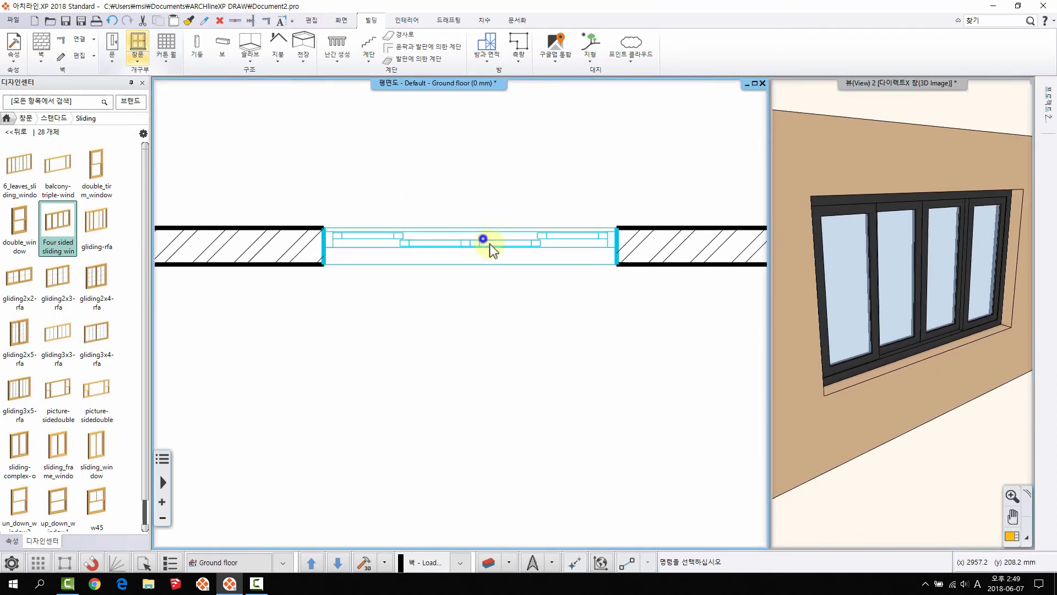
right_click(487, 242)
click(512, 242)
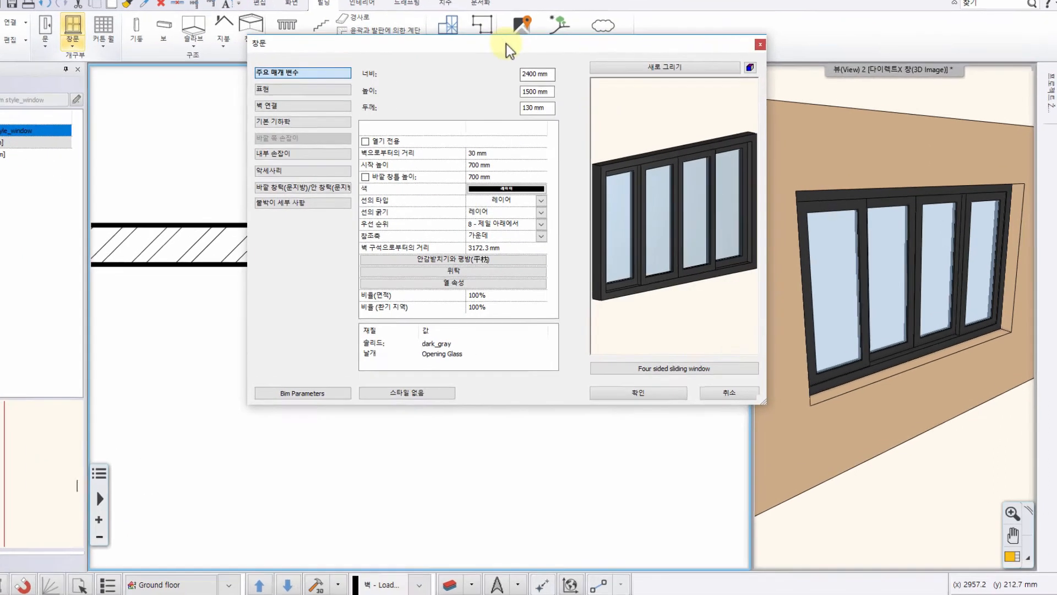
drag(536, 61, 486, 81)
click(127, 203)
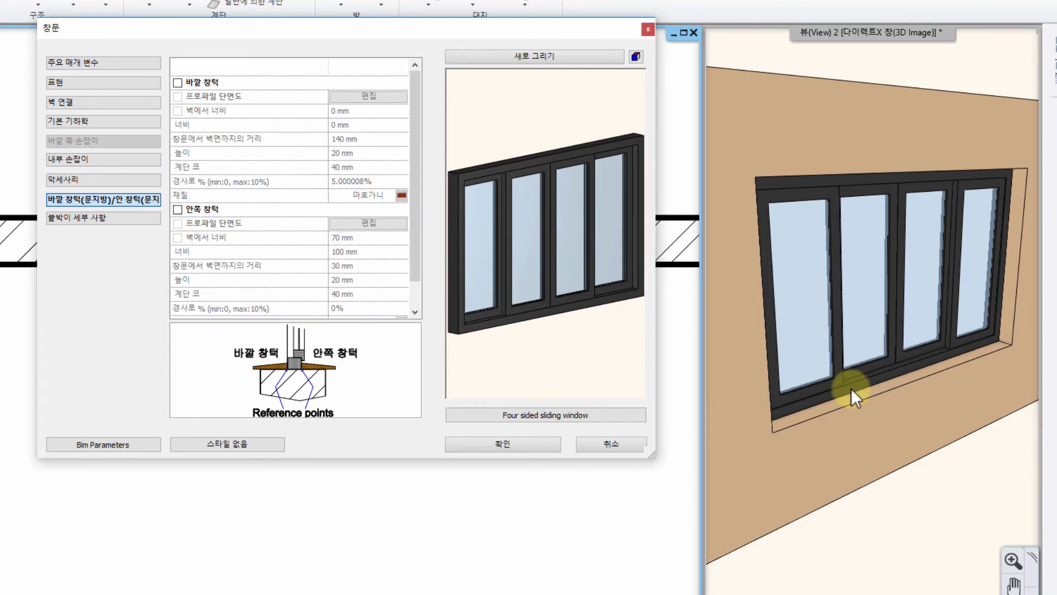
click(178, 83)
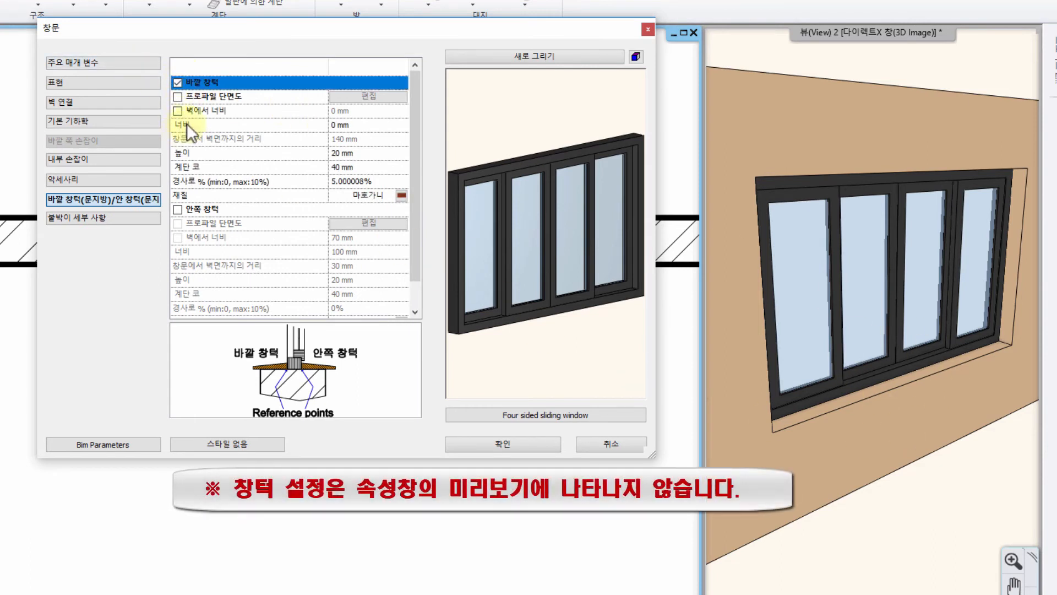
click(337, 125)
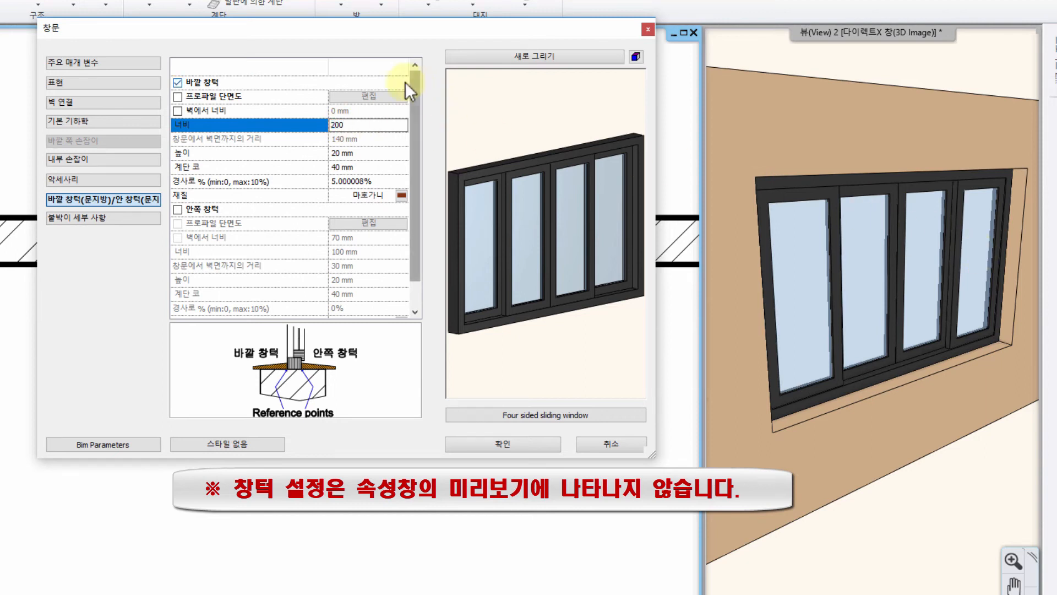
click(504, 443)
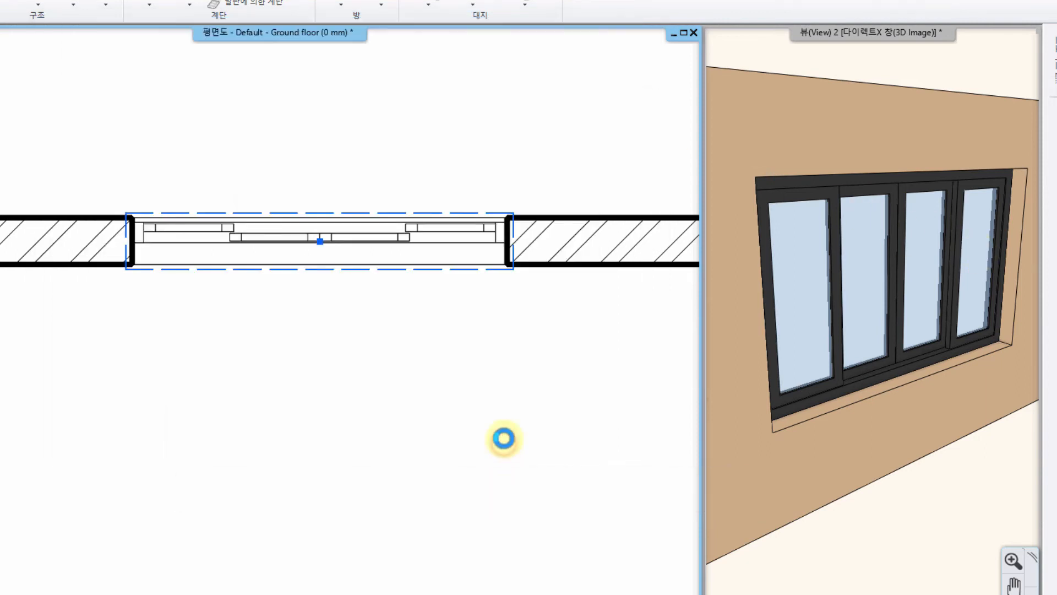
Make the outer sill's width count from the wall (벽에서 너비) and set it to 200 mm.
scroll(801, 408, up, 2)
scroll(801, 409, up, 5)
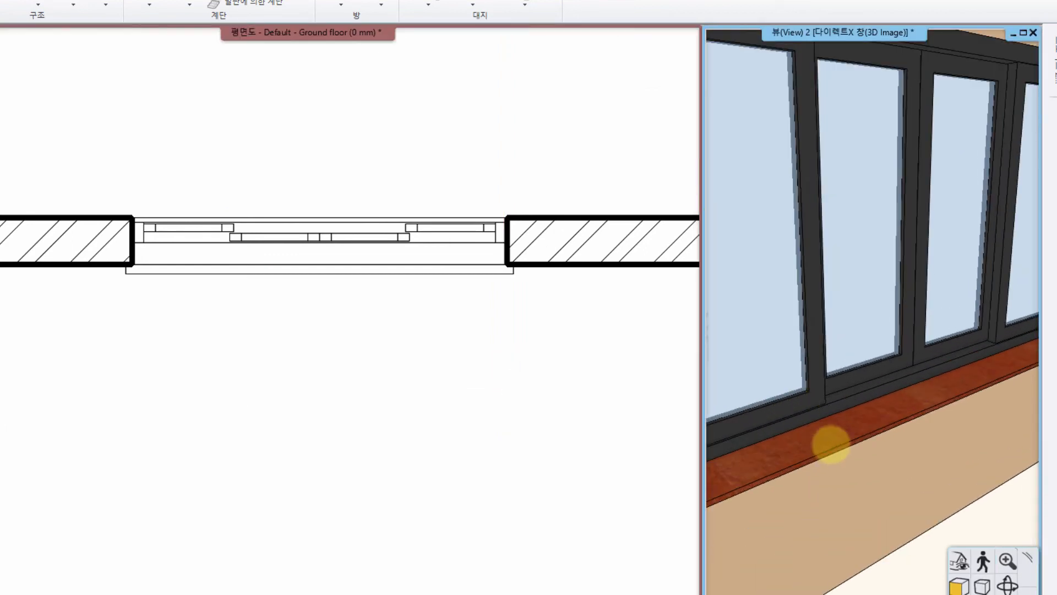
middle_drag(838, 424, 858, 378)
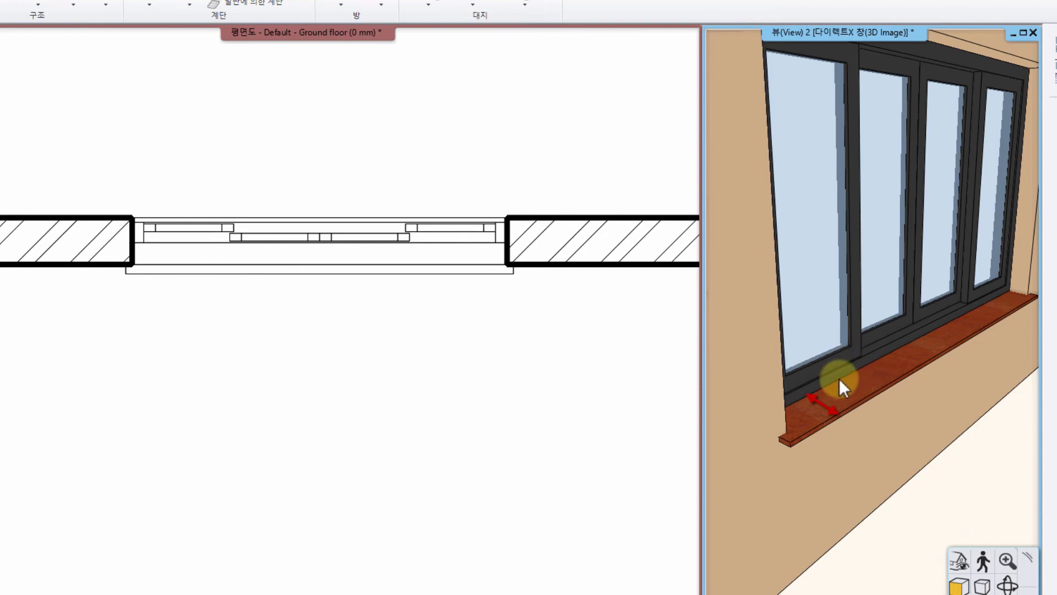
right_click(852, 322)
click(883, 346)
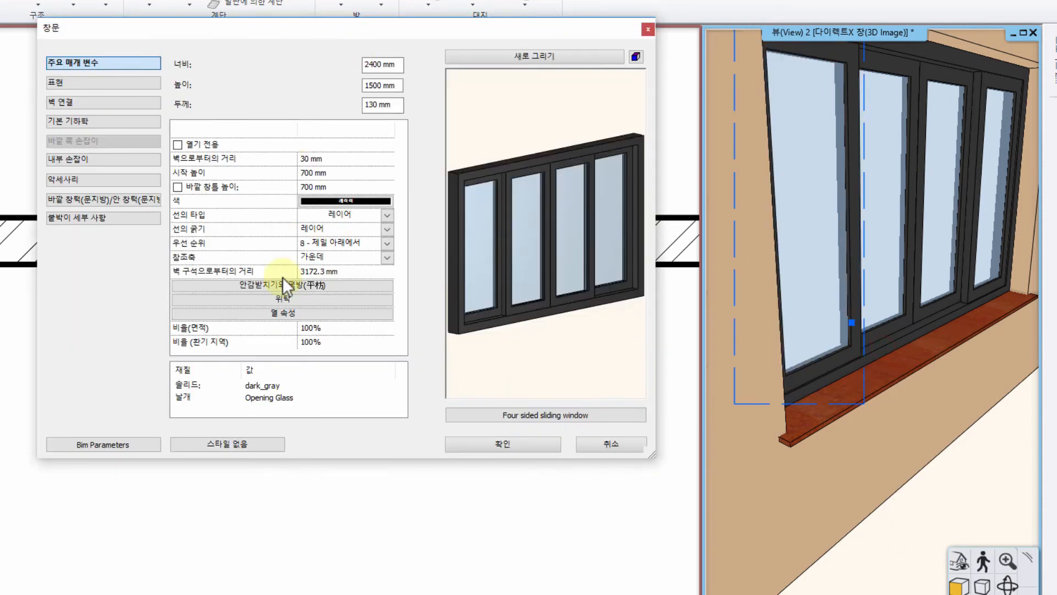
click(91, 197)
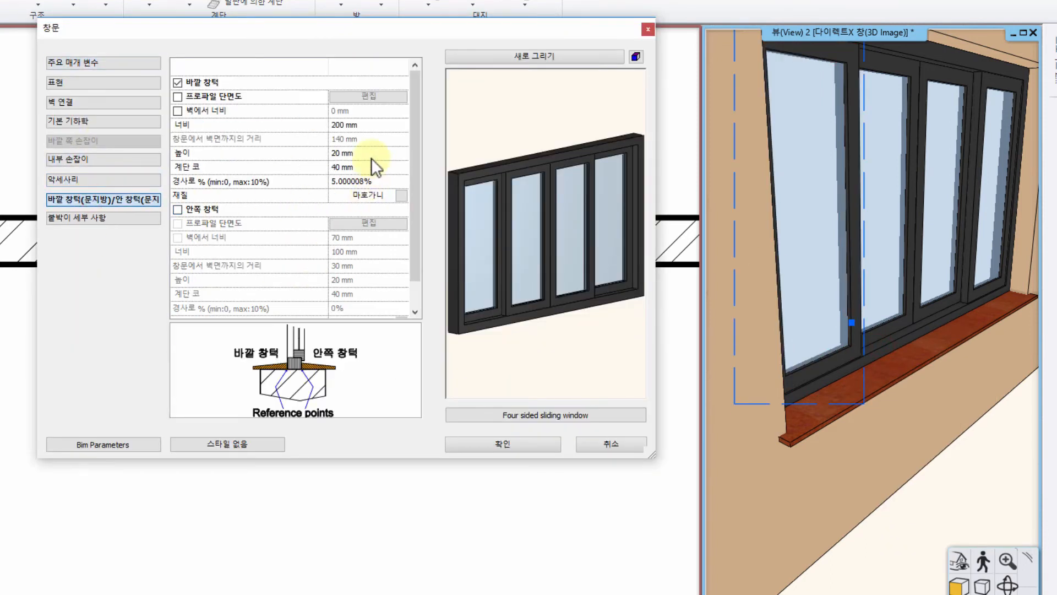
click(177, 111)
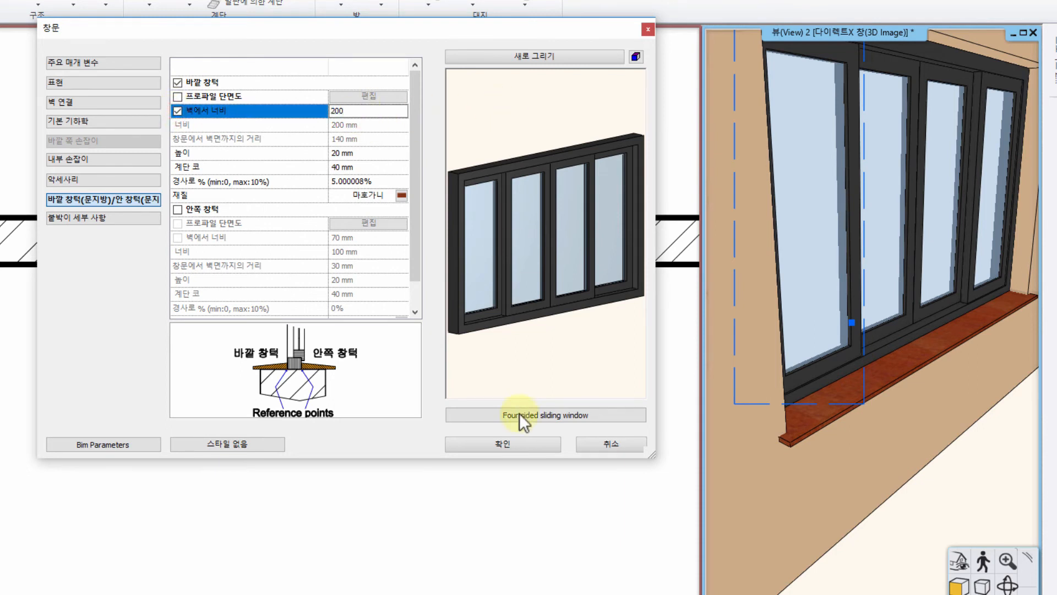
click(508, 445)
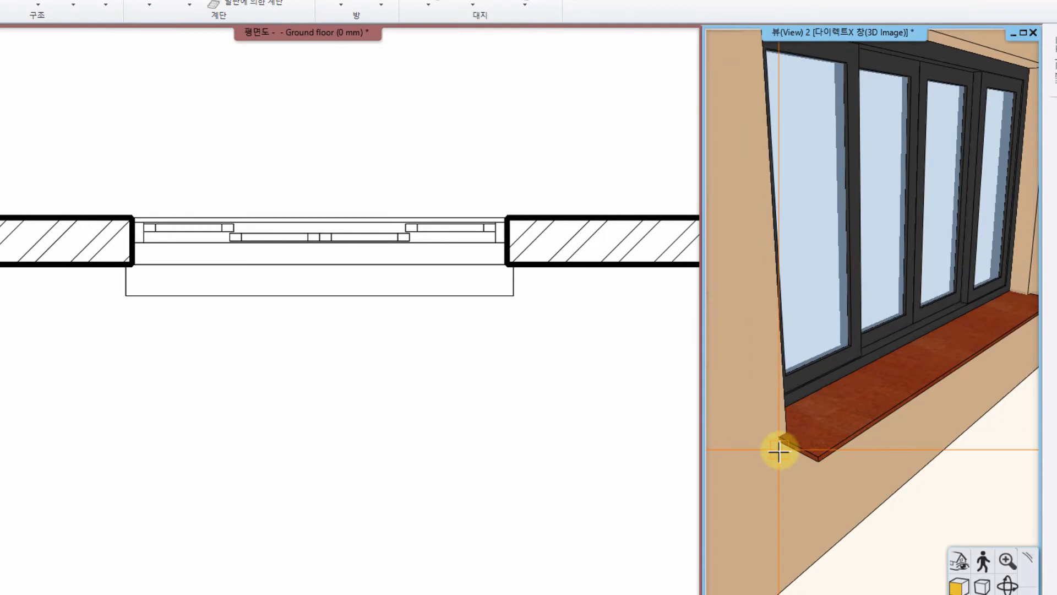
Give the outer sill a profile section (프로파일 단면도) using PVC Sill Profile 1 from the Sill profiles.
right_click(779, 450)
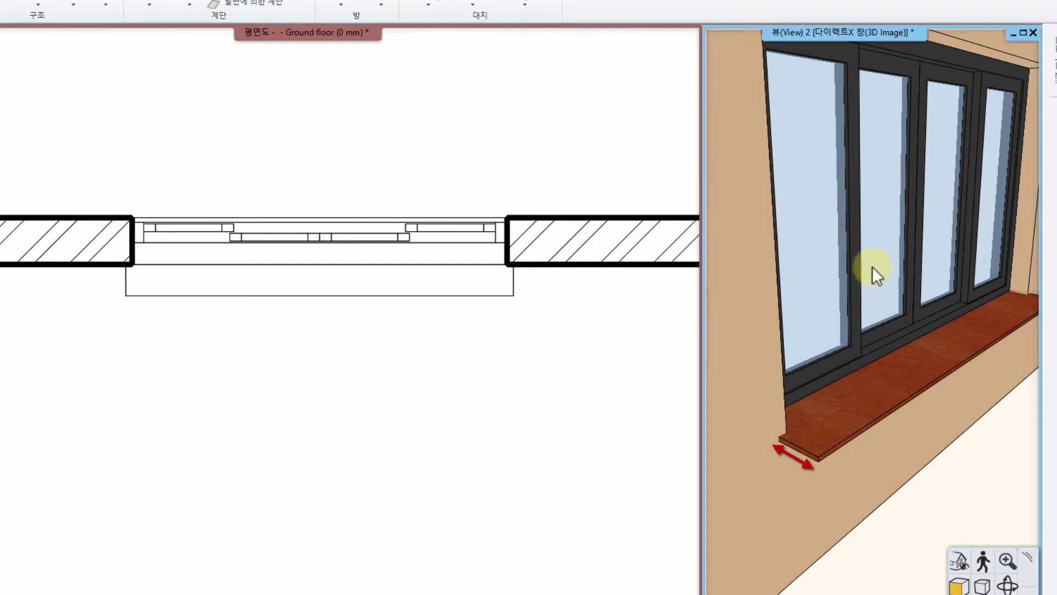
right_click(845, 219)
click(873, 244)
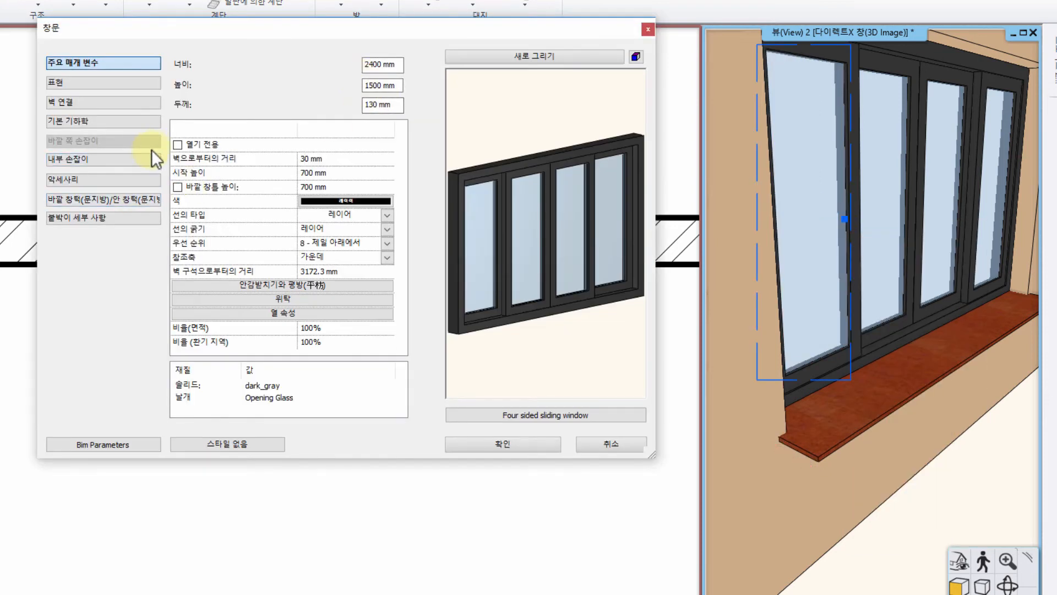
click(95, 201)
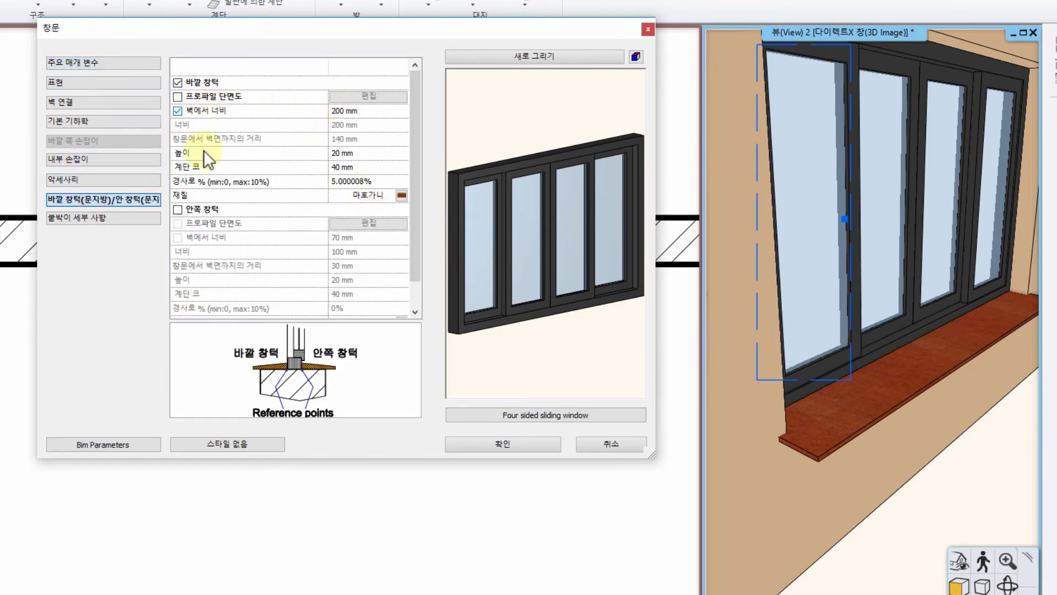
click(177, 97)
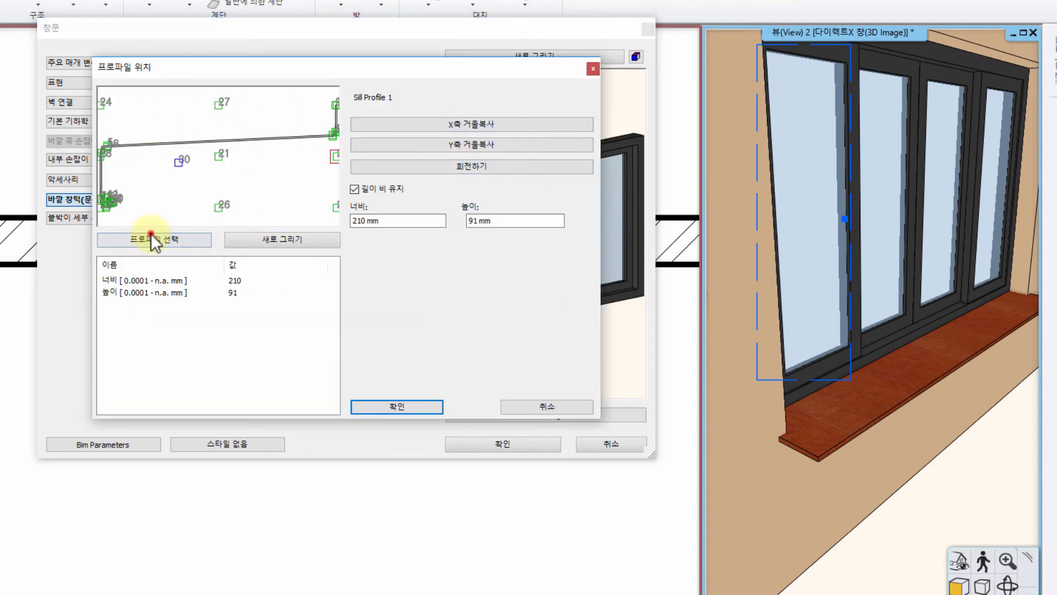
click(151, 233)
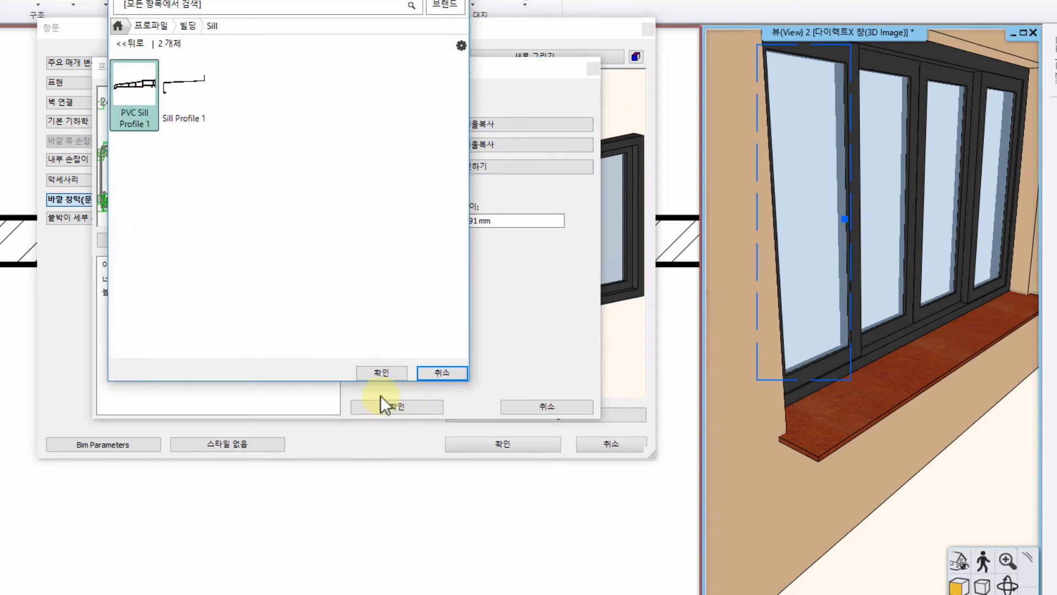
click(376, 375)
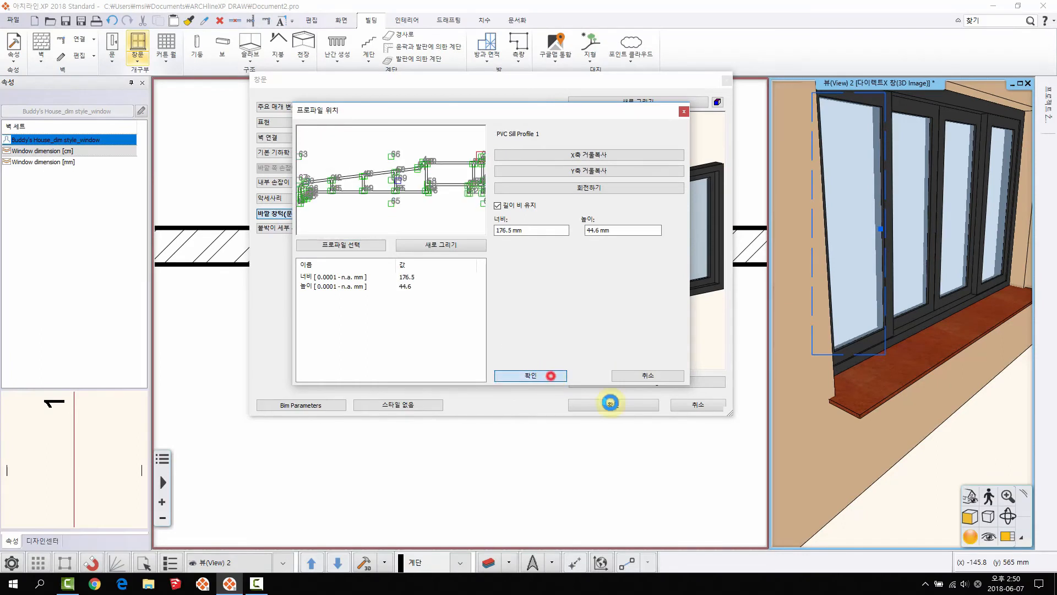
click(610, 403)
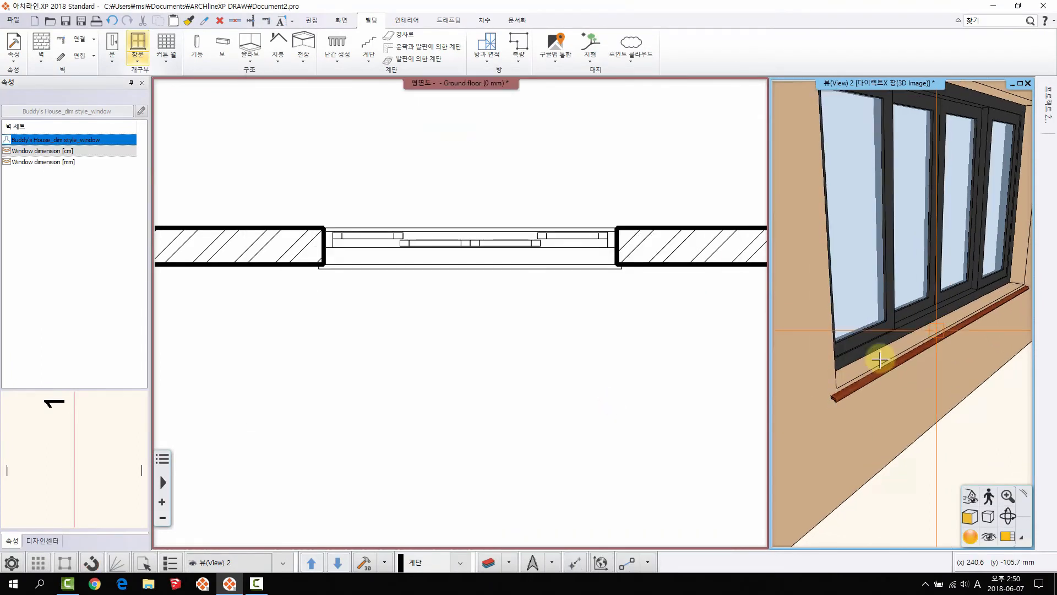
Turn off the outer sill's profile section and enable its width from the wall (벽에서 너비) at 200 mm.
scroll(887, 337, up, 8)
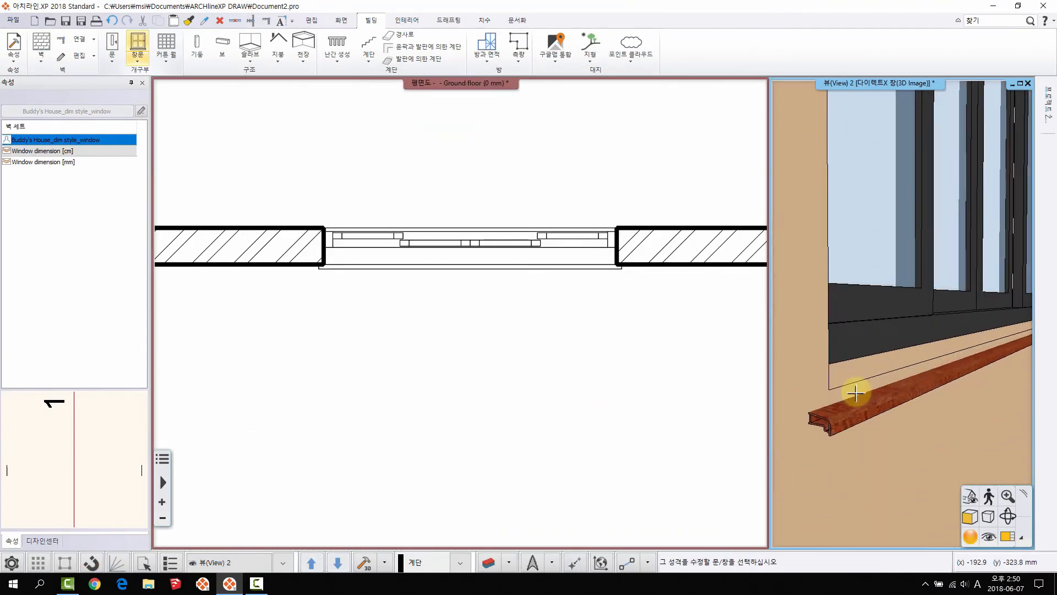
scroll(845, 415, up, 2)
scroll(845, 416, down, 5)
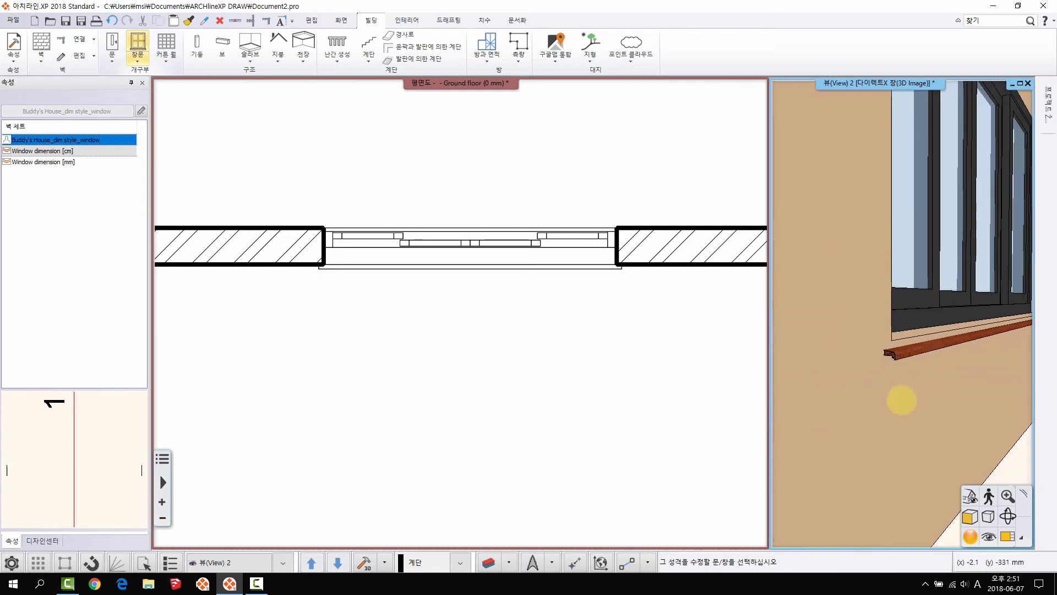
middle_drag(902, 401, 824, 370)
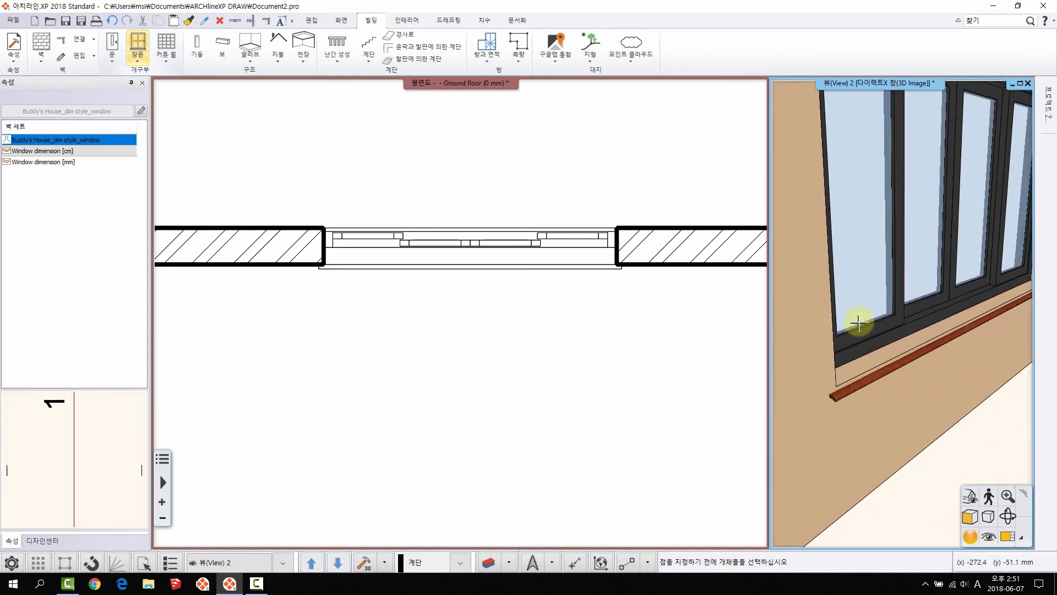
click(858, 321)
double_click(871, 251)
click(280, 214)
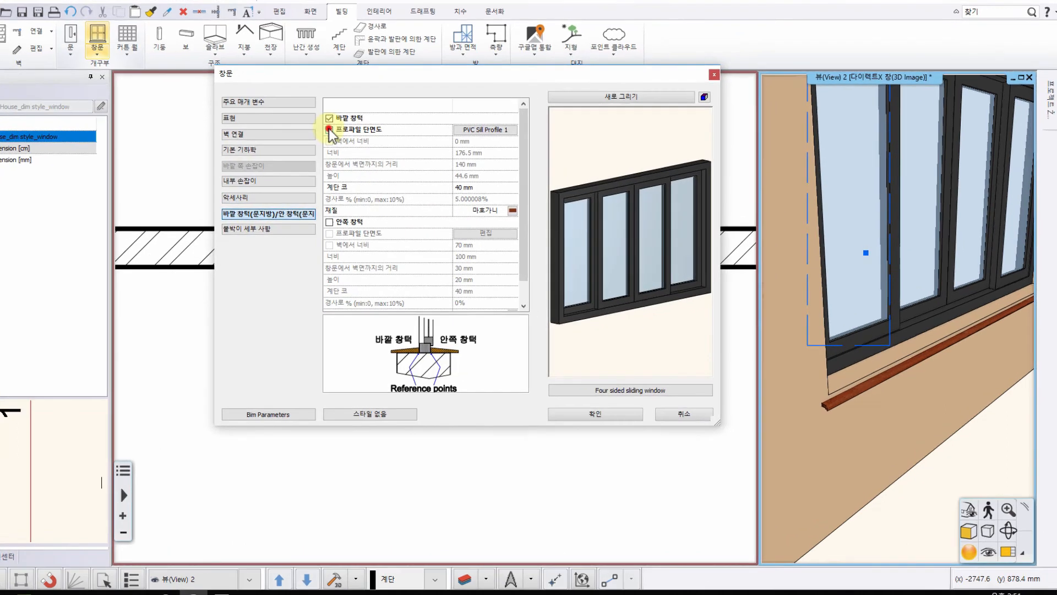
click(350, 138)
click(179, 126)
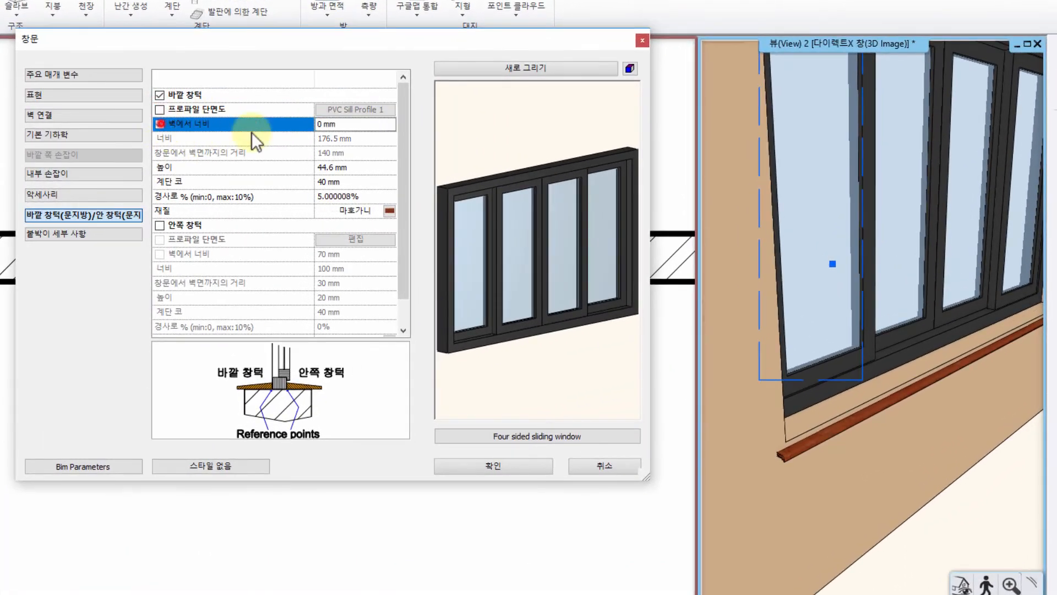
click(326, 124)
text(200)
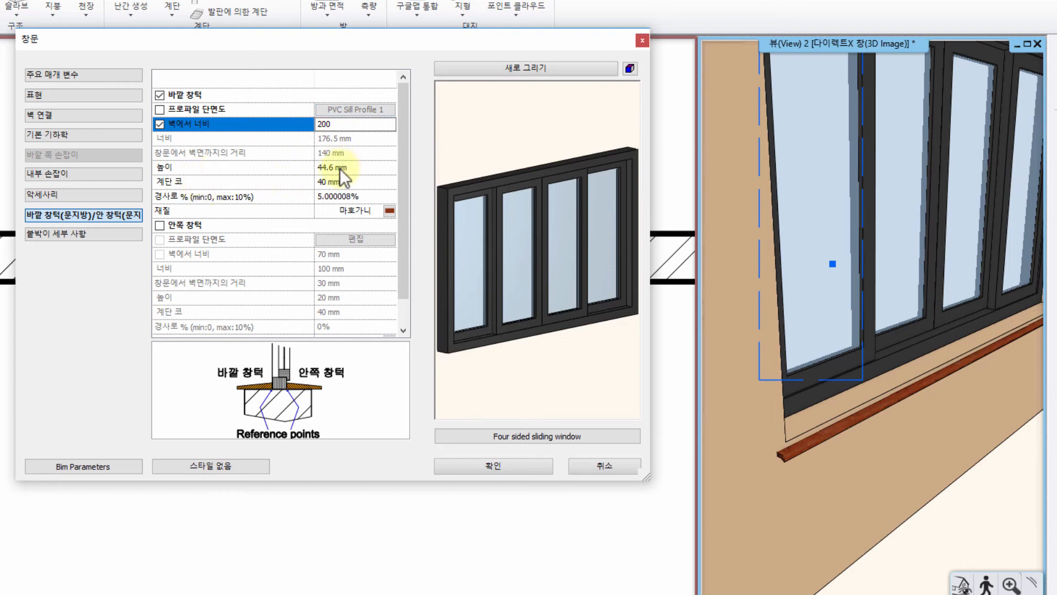
Set the outer sill's height (높이) to 50 mm and apply the window's sill settings.
click(340, 169)
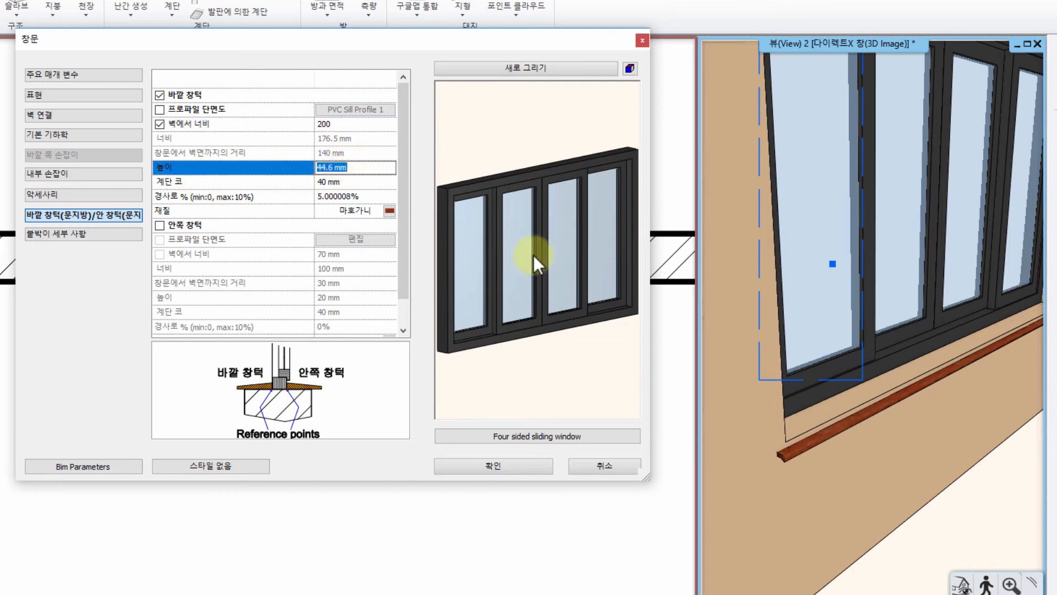
click(516, 62)
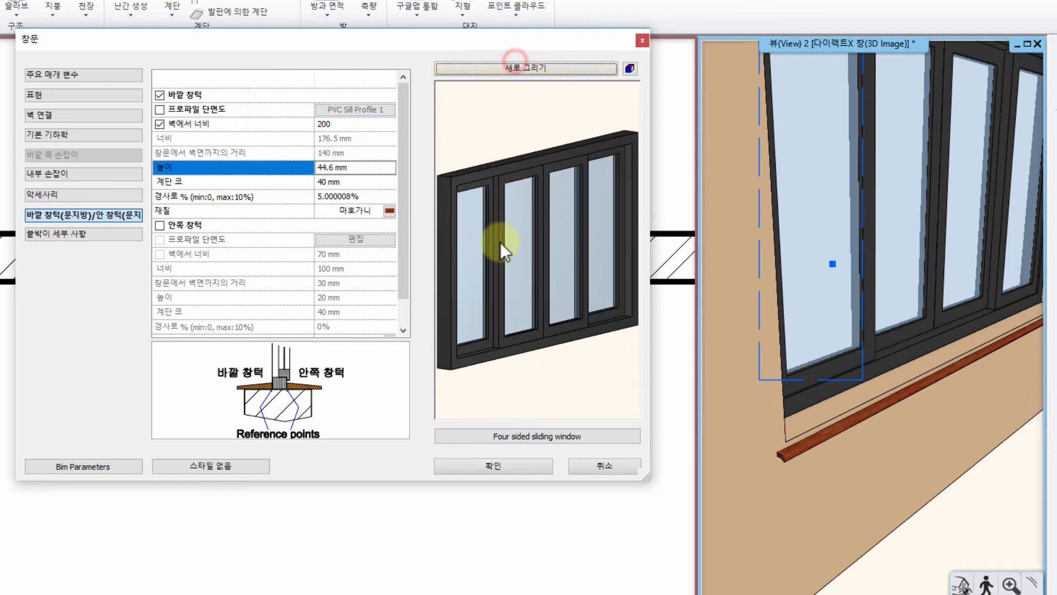
click(351, 165)
text(50)
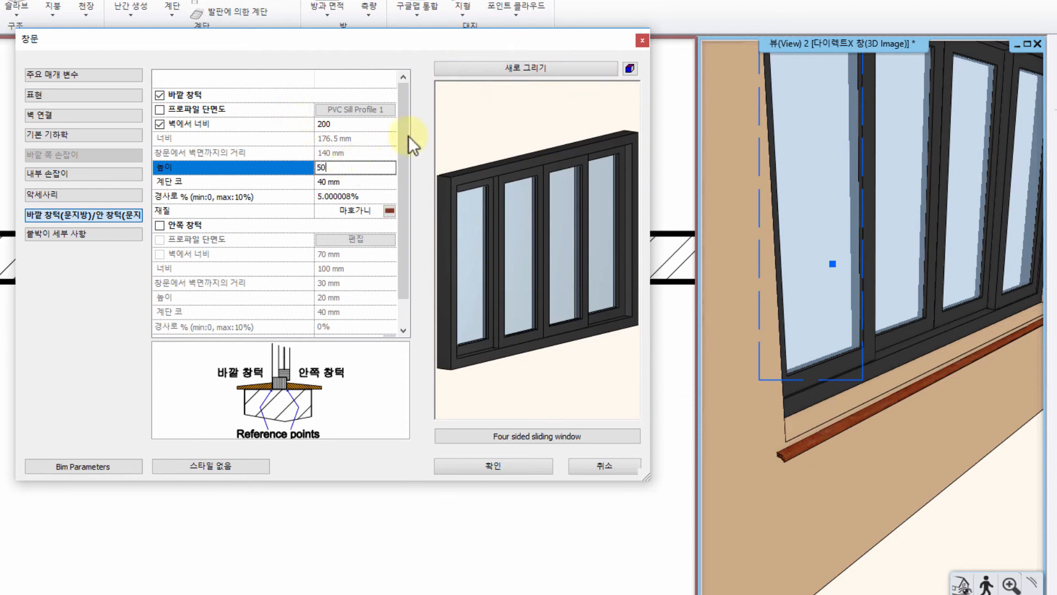
click(516, 68)
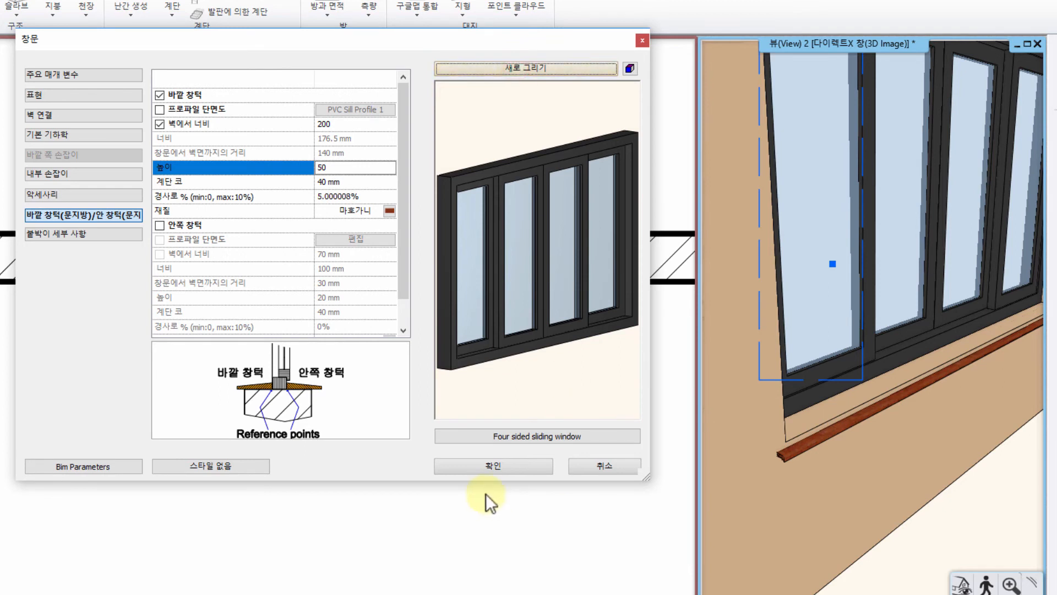
click(481, 463)
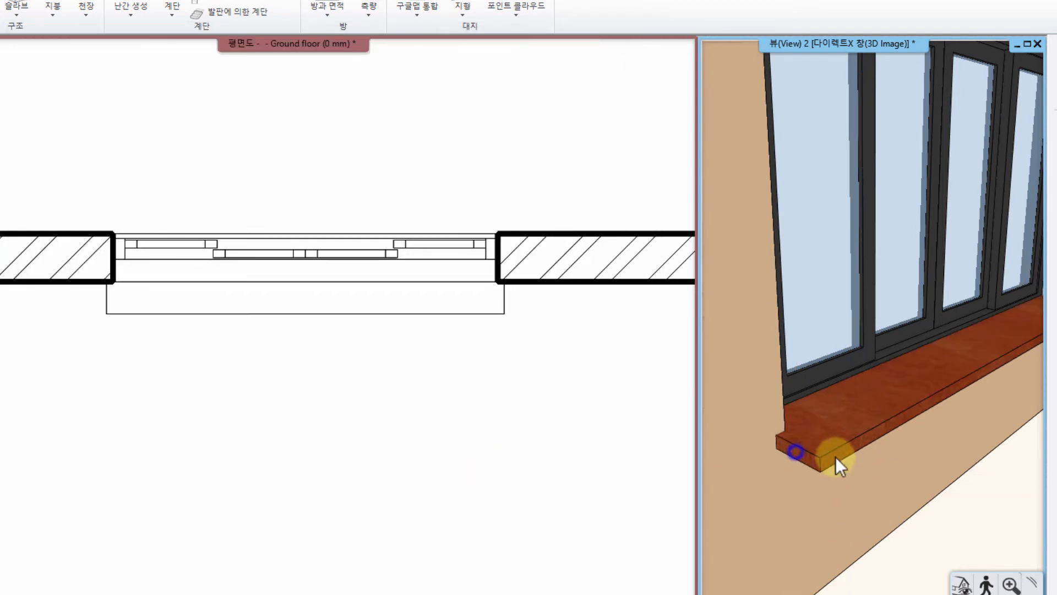
Set the outer sill's nosing (계단 코) to 0 mm and apply the window settings.
right_click(824, 415)
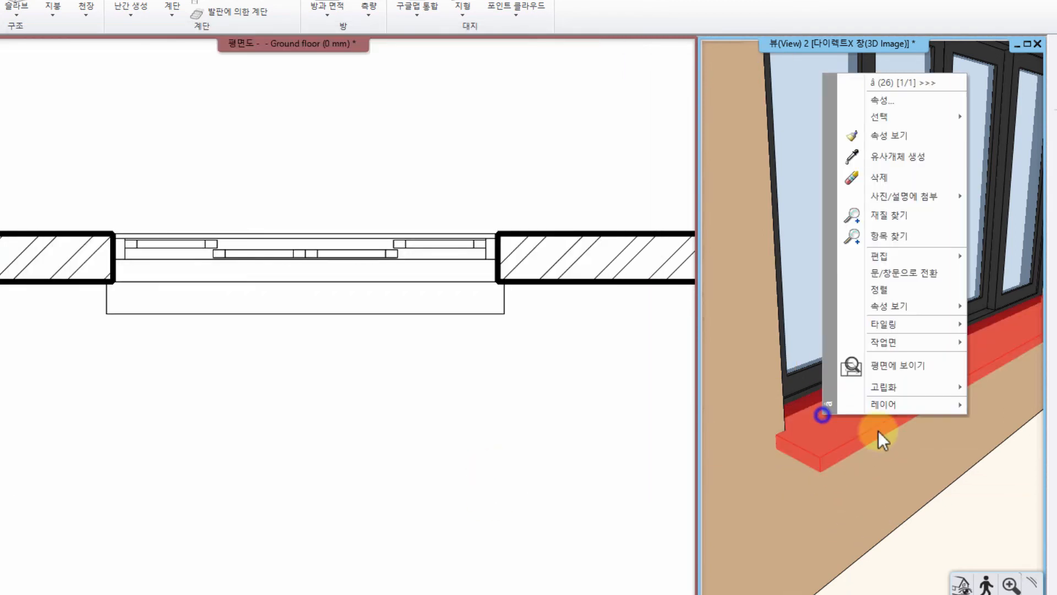
click(870, 101)
click(82, 214)
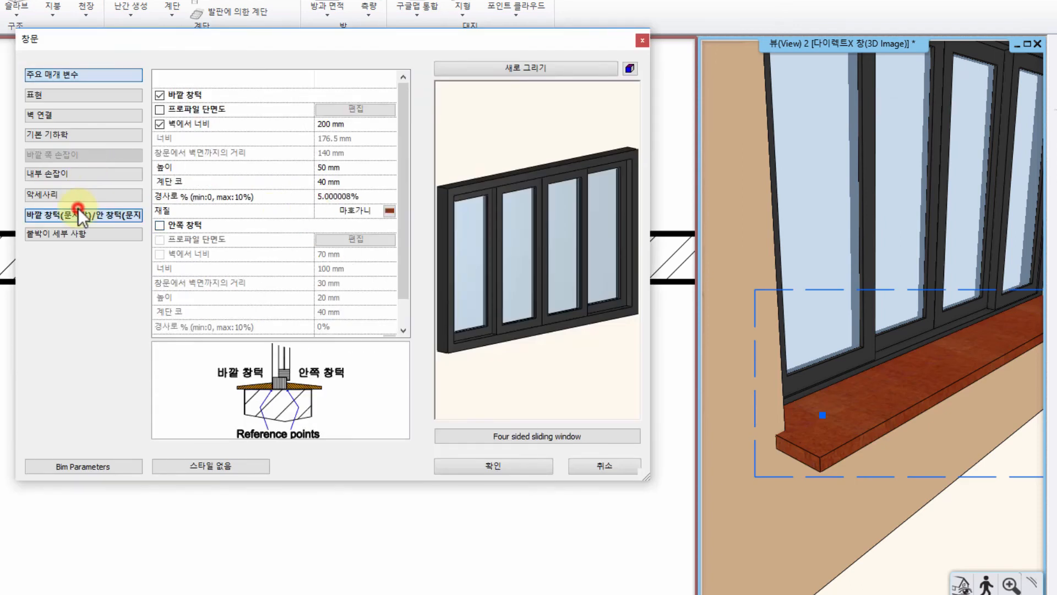
scroll(401, 190, down, 1)
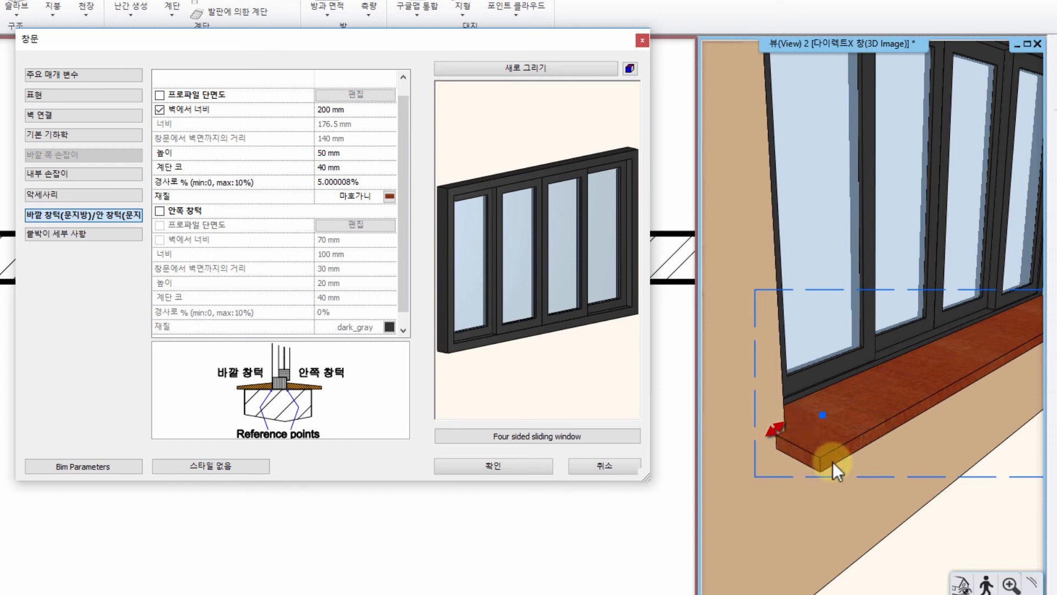
click(330, 167)
text(0)
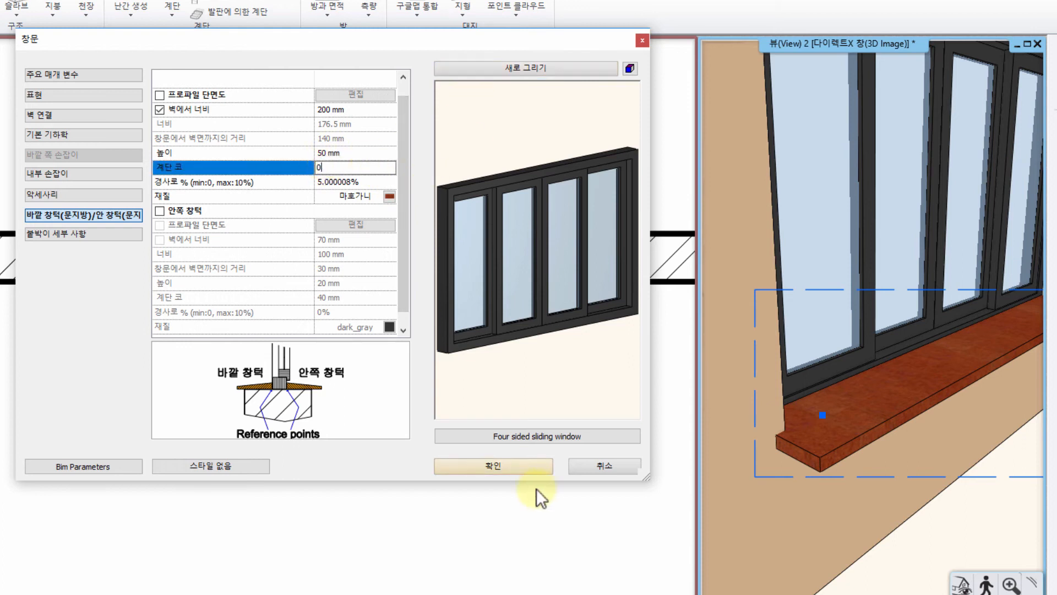
click(532, 467)
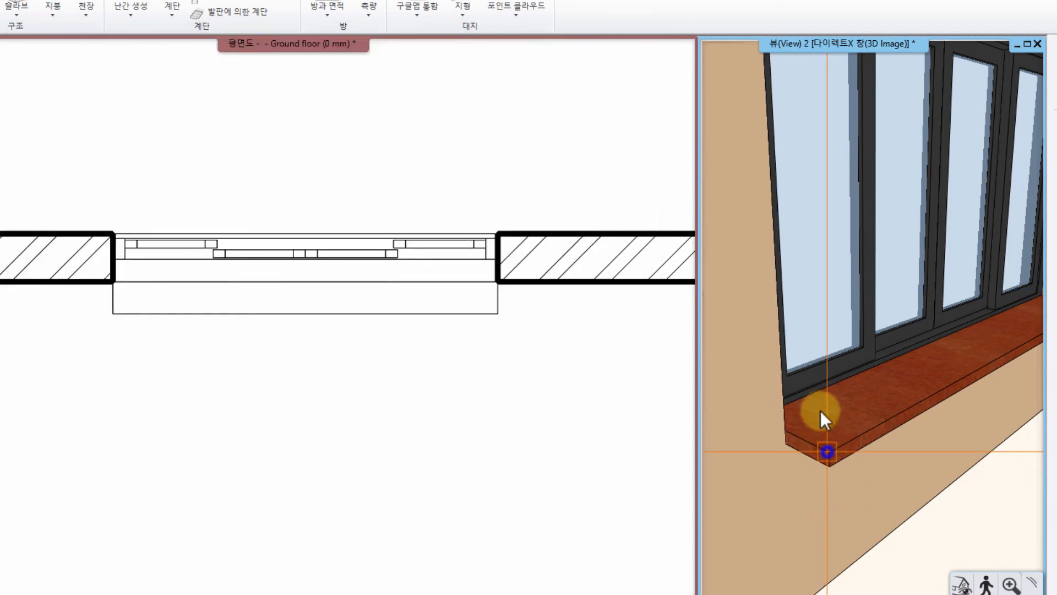
Change the outer sill's material (재질) to dark_gray, refresh the preview and apply the window settings.
scroll(770, 428, down, 3)
right_click(822, 378)
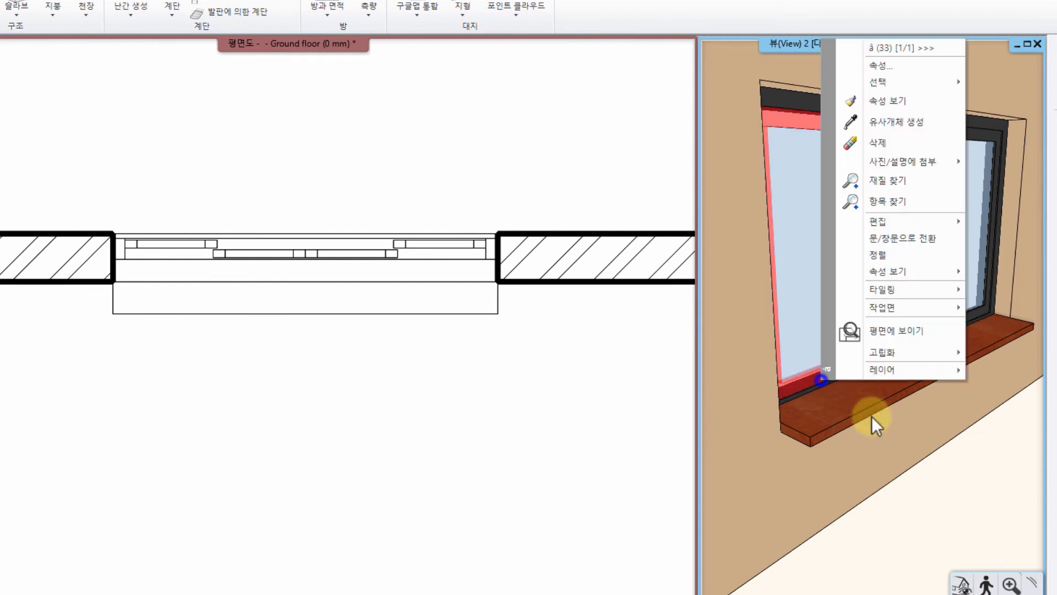
click(897, 67)
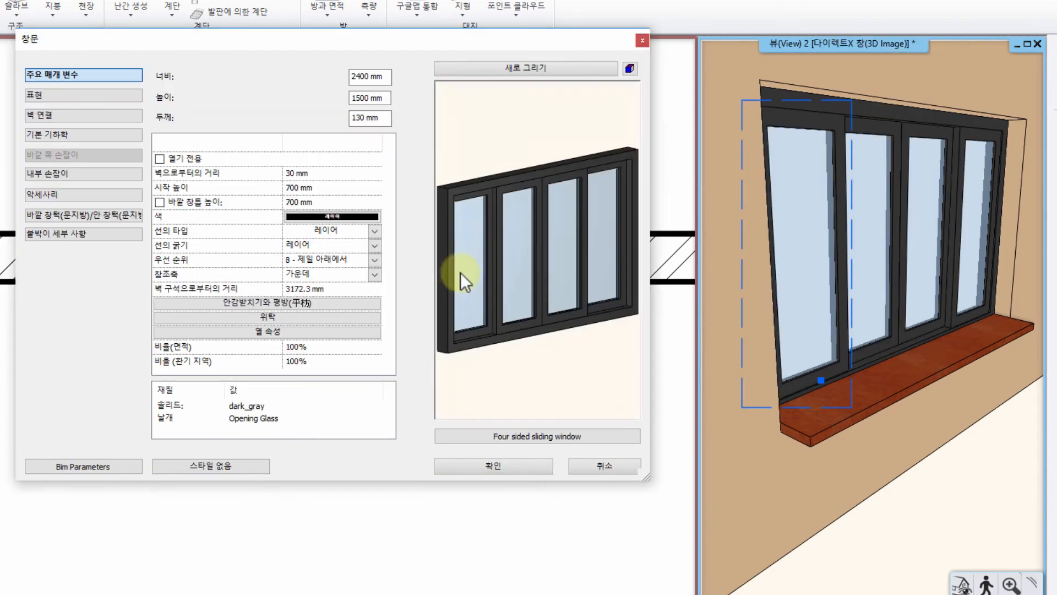
click(70, 210)
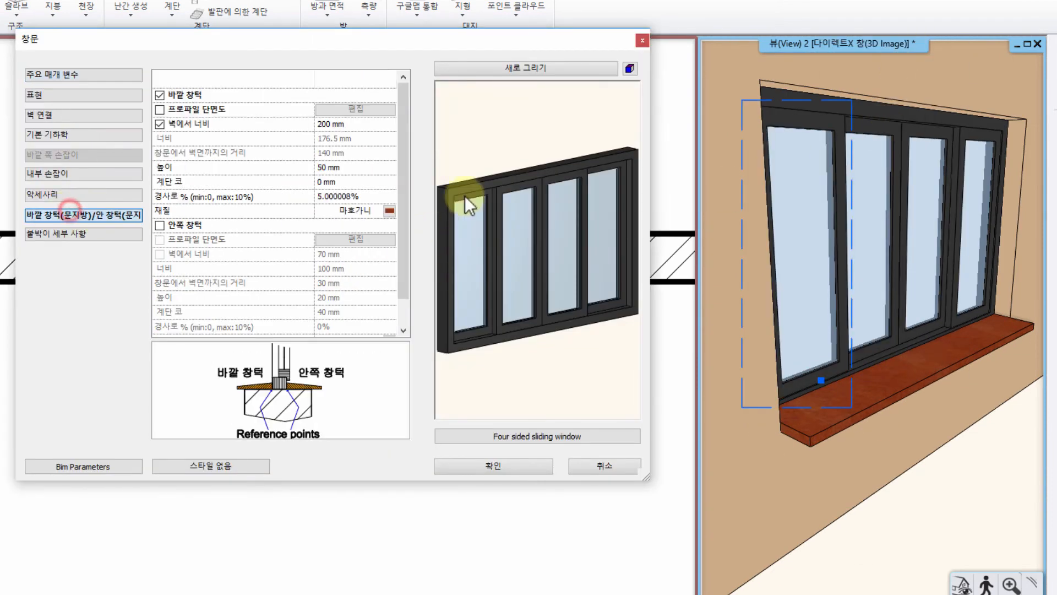
click(392, 212)
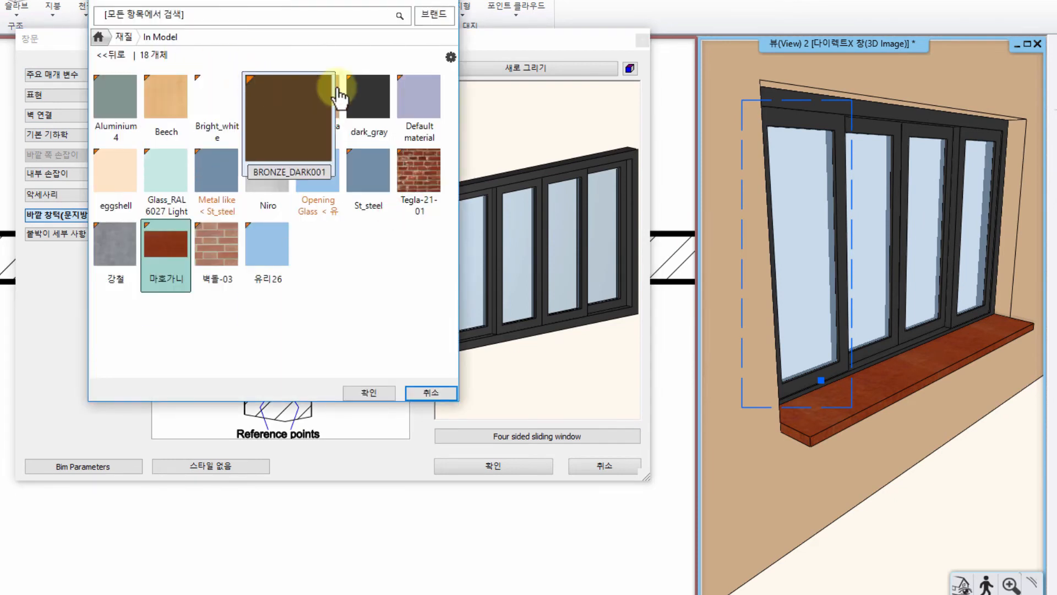
click(370, 94)
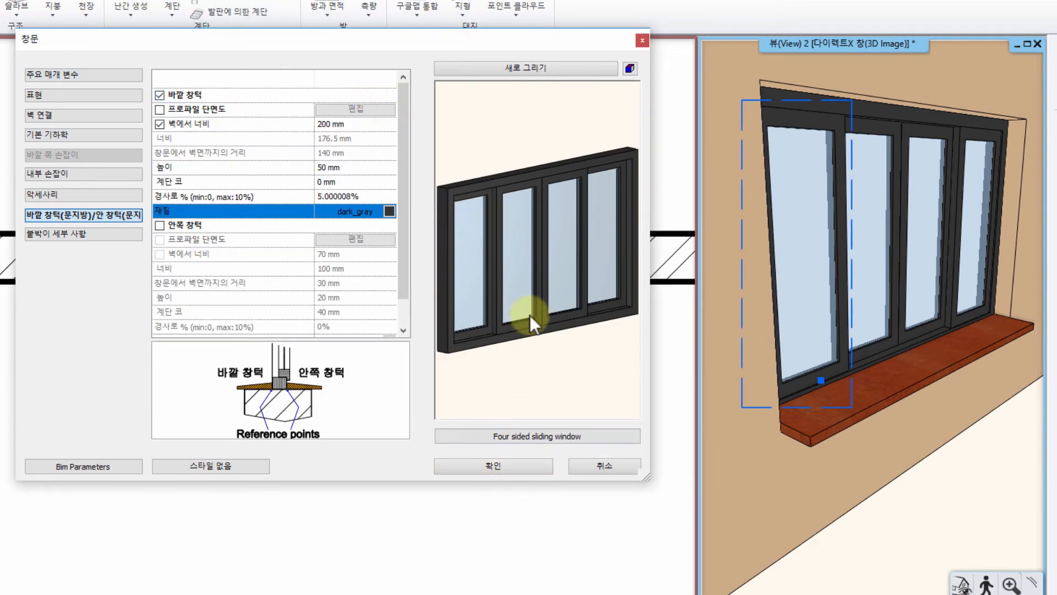
drag(551, 269, 579, 309)
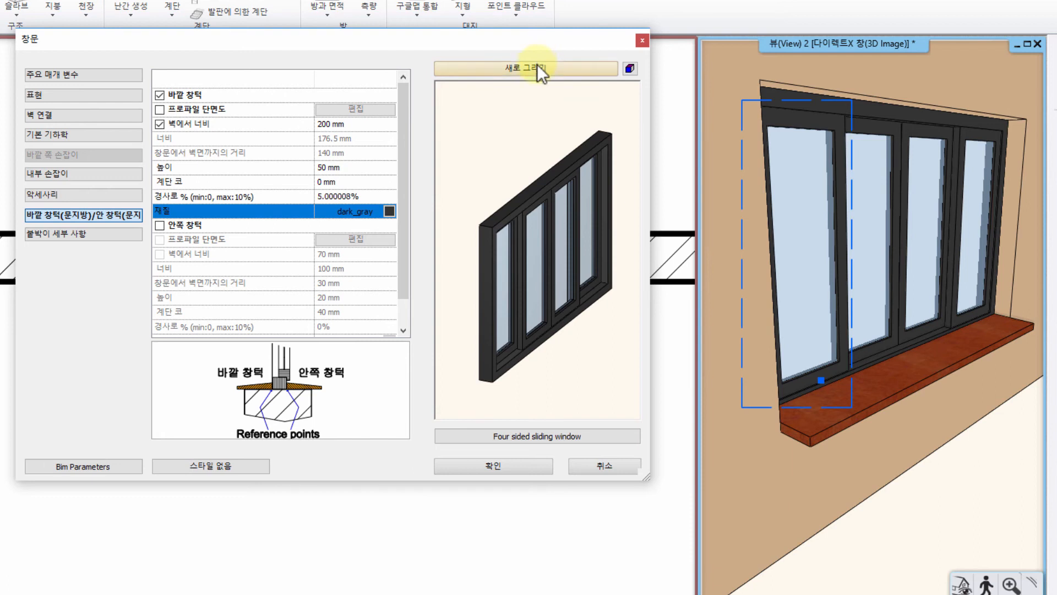
click(537, 64)
click(487, 468)
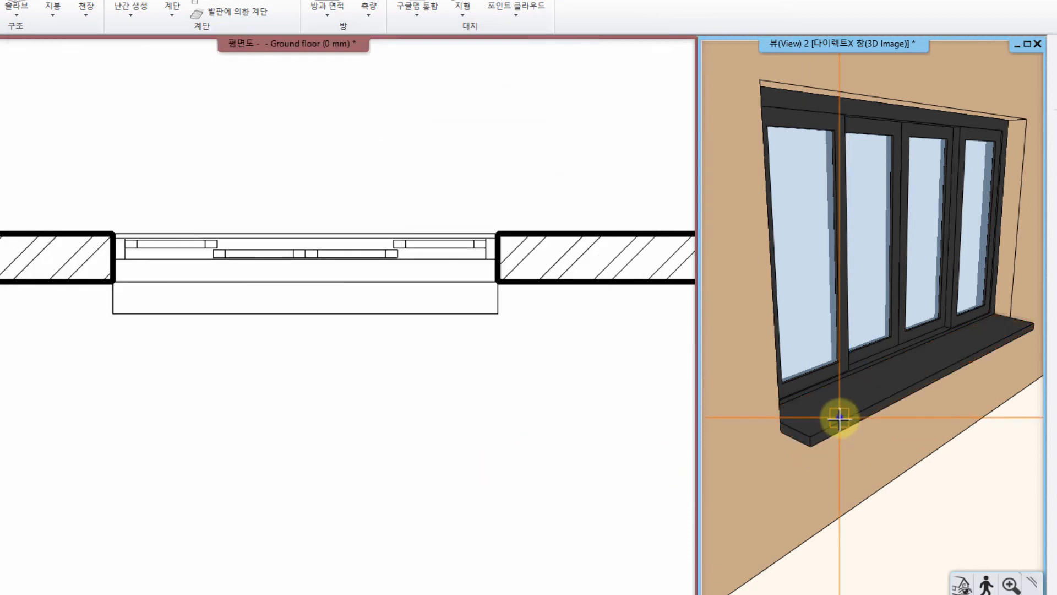
Turn on the lining and casing option (안감받치기와 평방) in the sliding window's main parameters.
right_drag(840, 418, 910, 305)
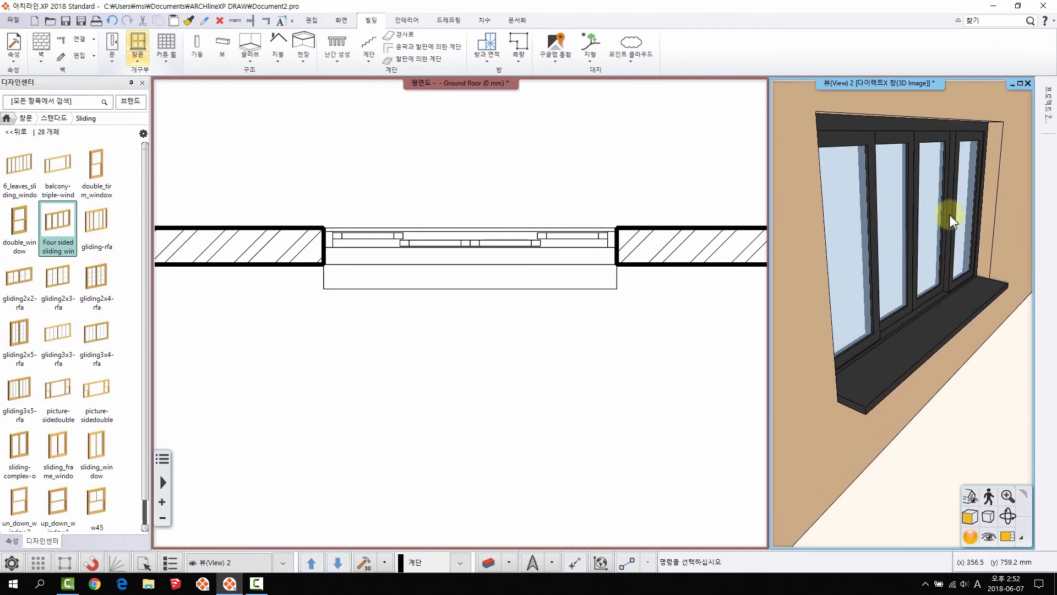
right_drag(923, 217, 874, 166)
right_click(875, 166)
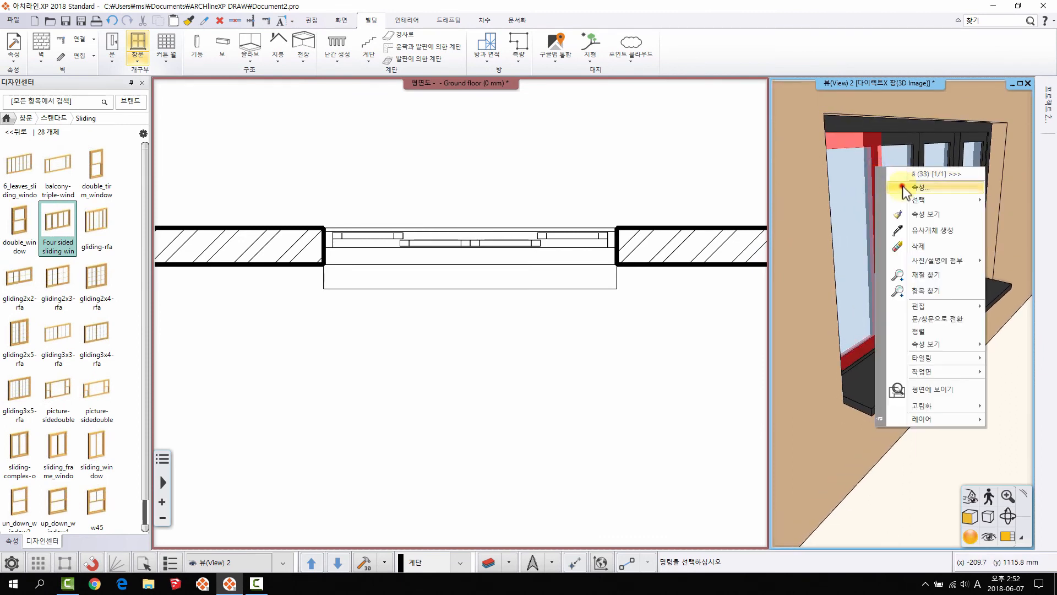
click(895, 187)
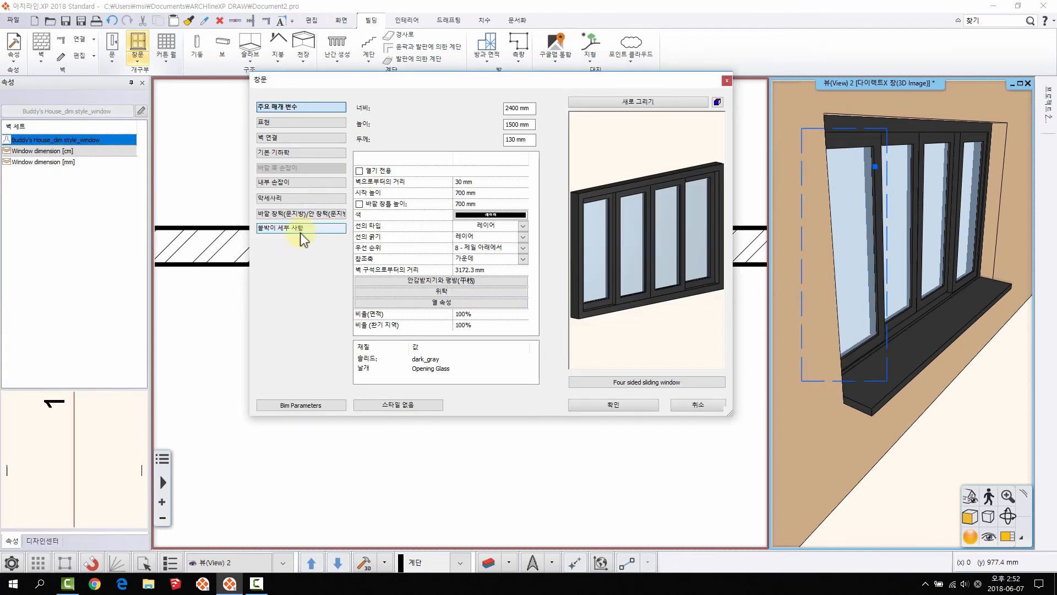
click(288, 104)
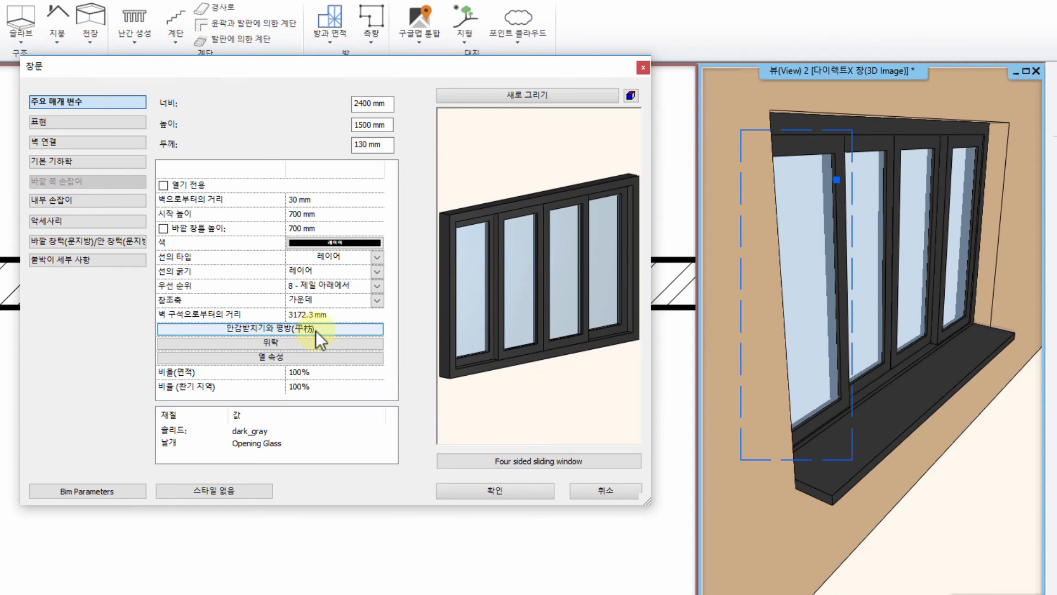
click(316, 329)
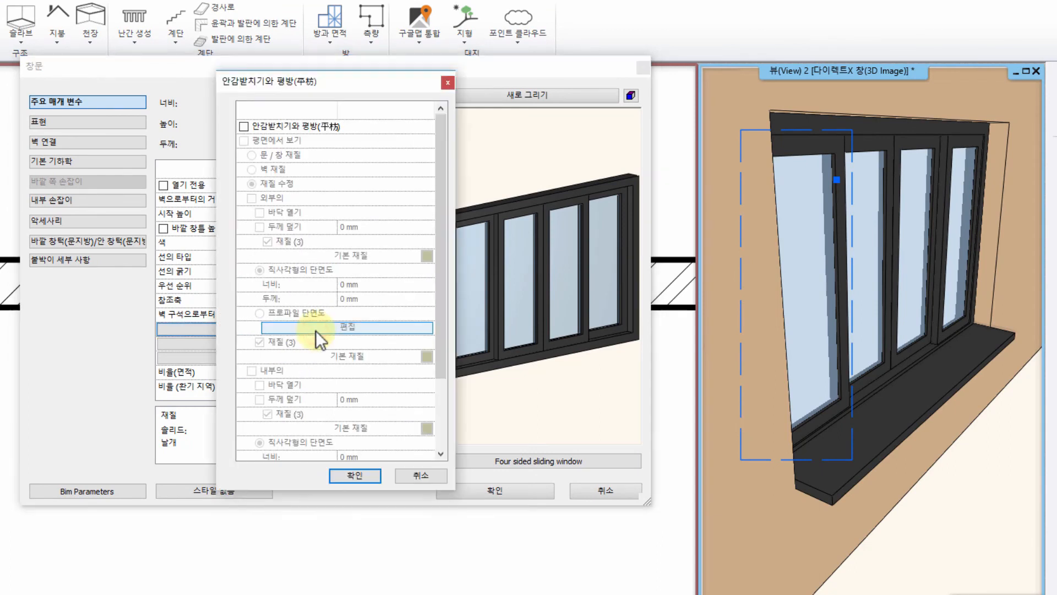
drag(342, 77, 332, 22)
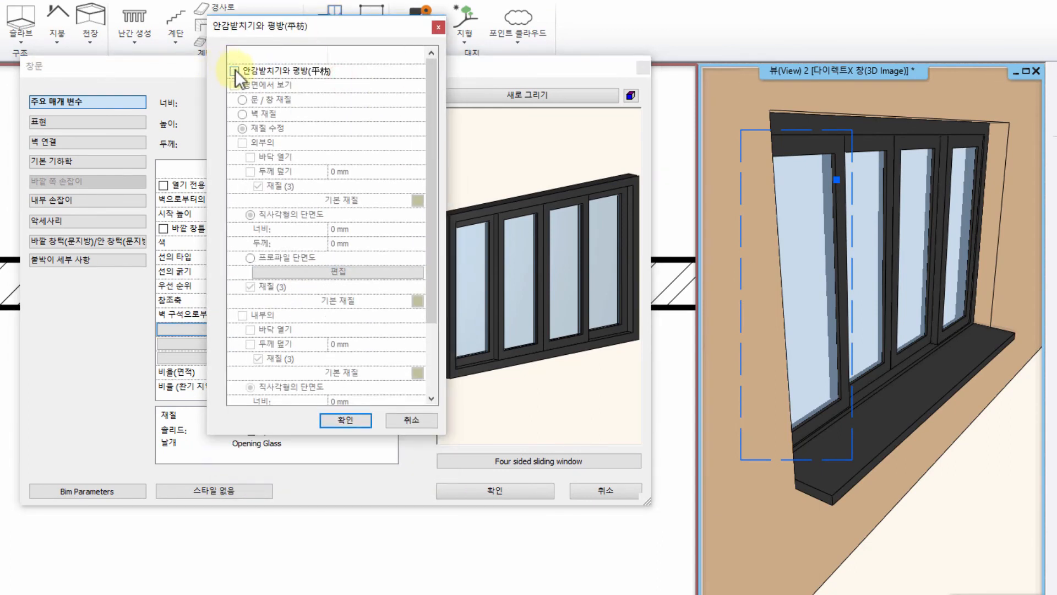
click(234, 71)
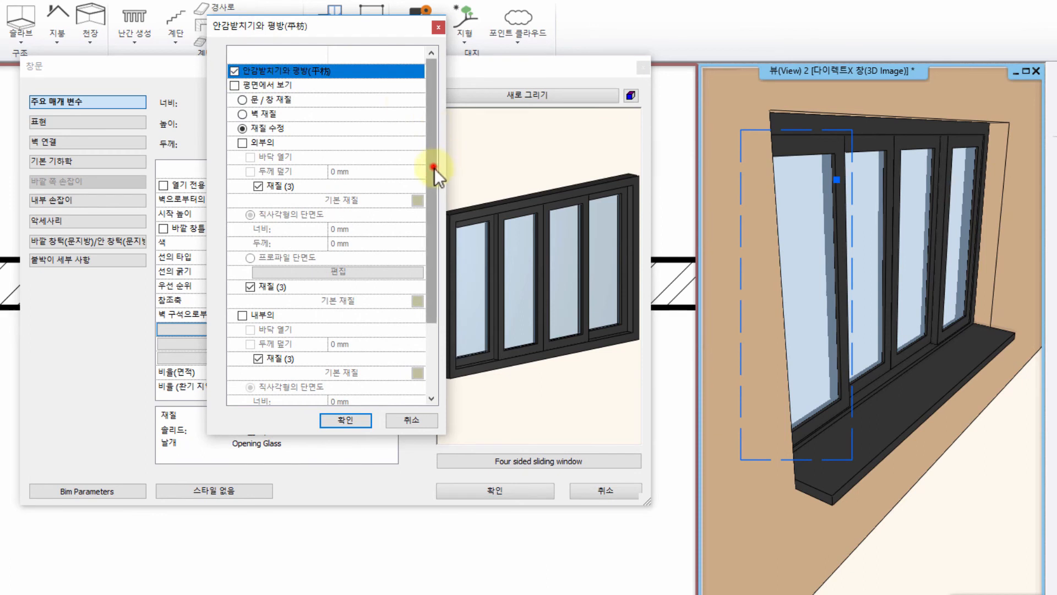
Enable the exterior (외부의) casing and apply the window settings.
drag(434, 167, 434, 184)
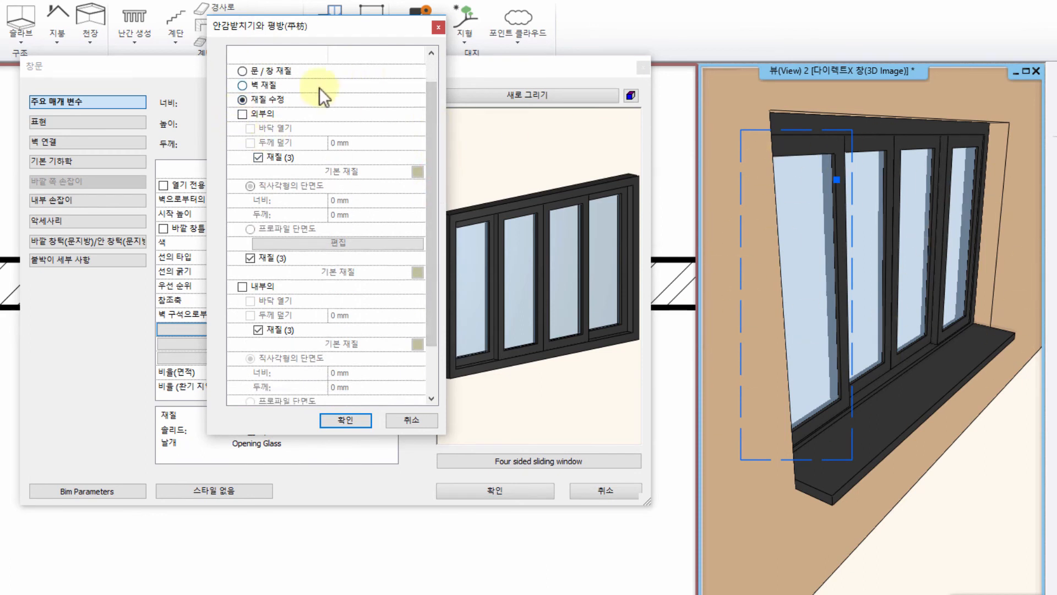
click(242, 114)
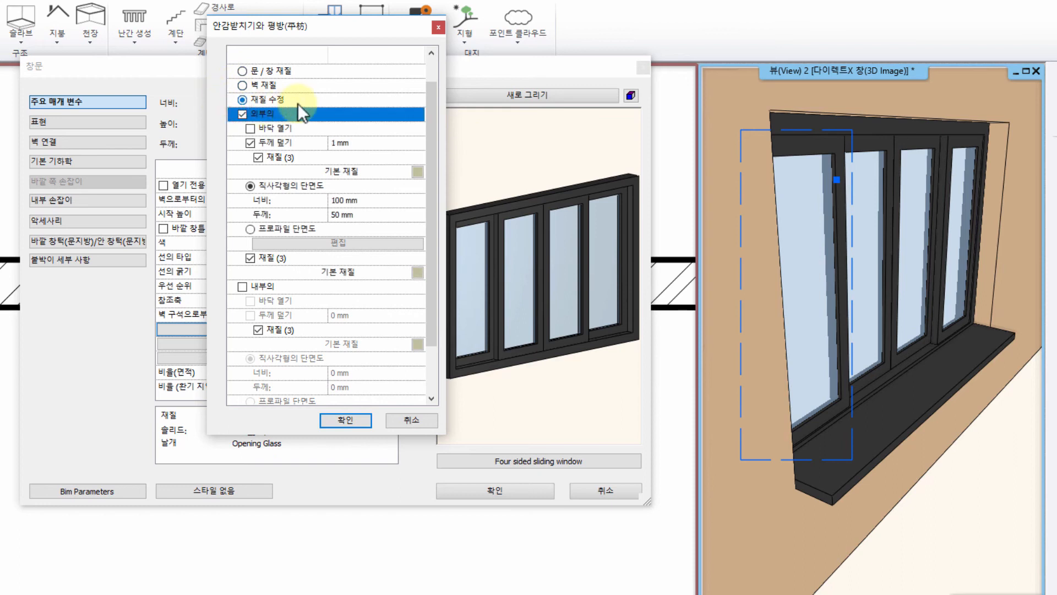
drag(431, 147, 438, 118)
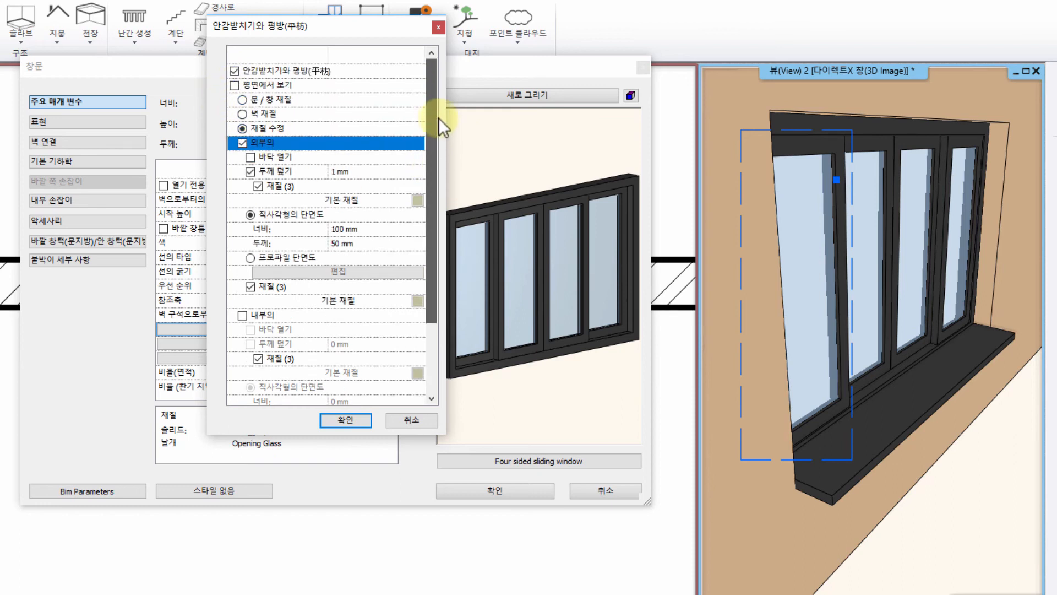
click(356, 419)
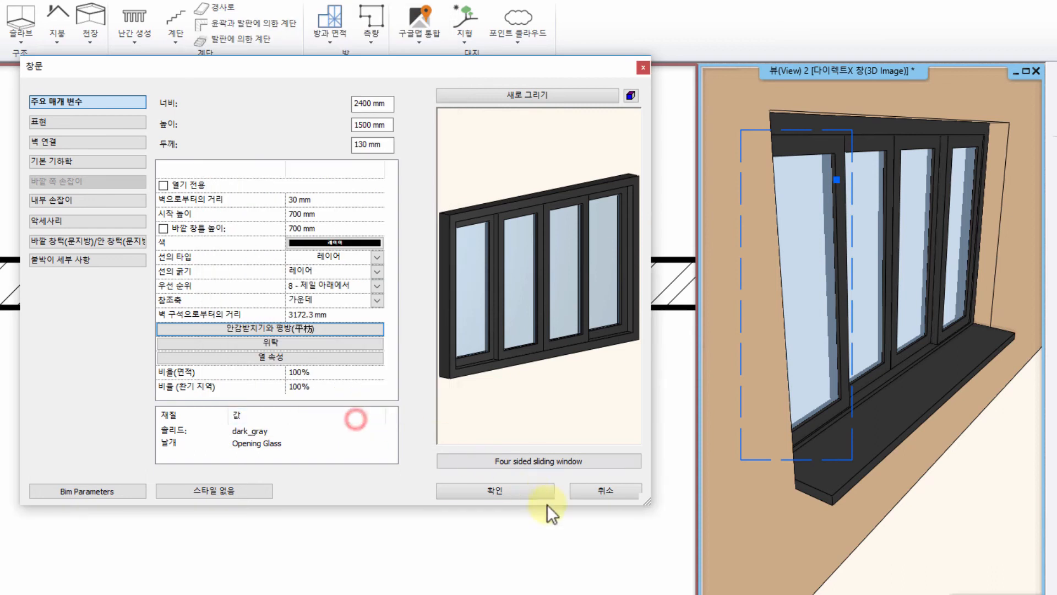
click(538, 490)
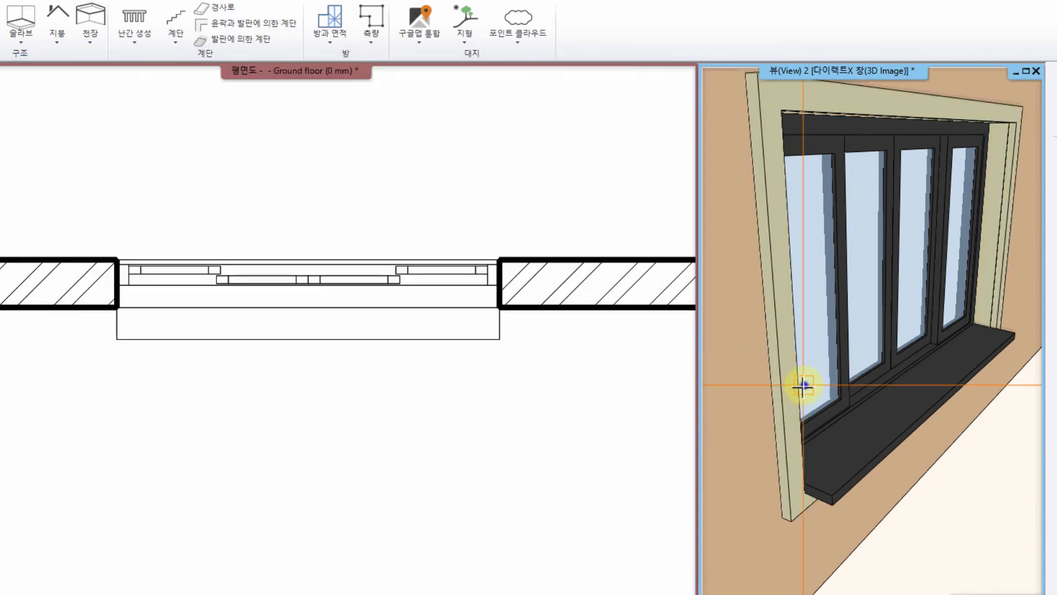
Turn on the open bottom option (바닥 열기) for the window's exterior casing and apply it.
right_drag(803, 385, 732, 284)
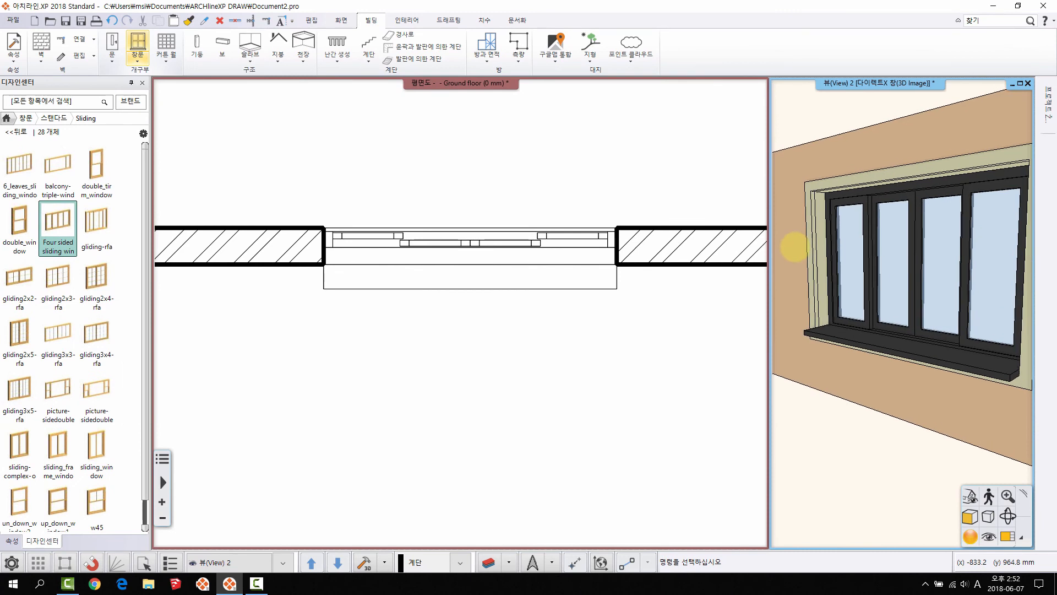
right_drag(795, 246, 873, 264)
click(873, 270)
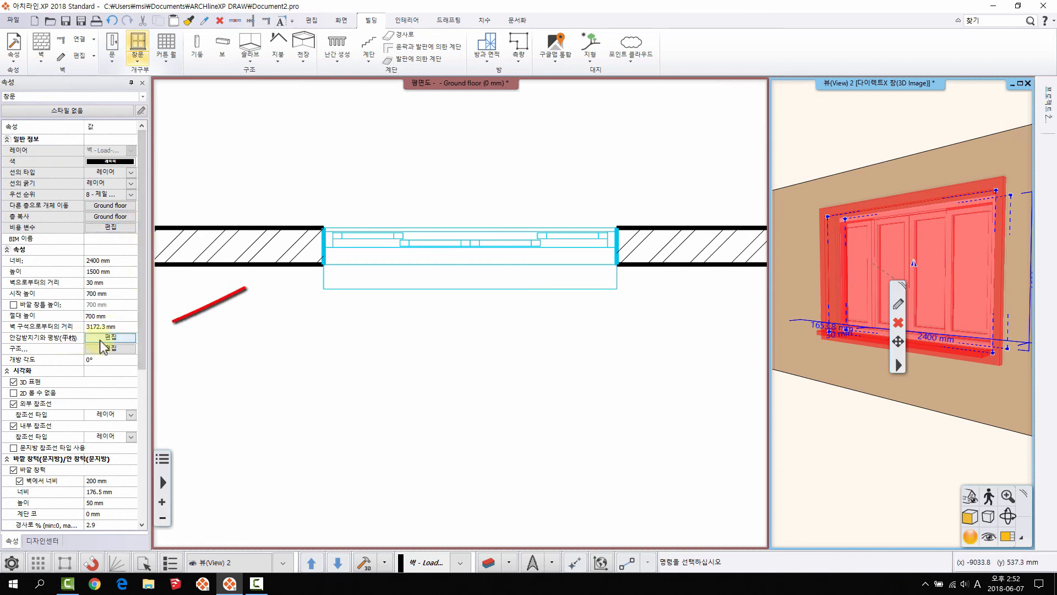
click(121, 340)
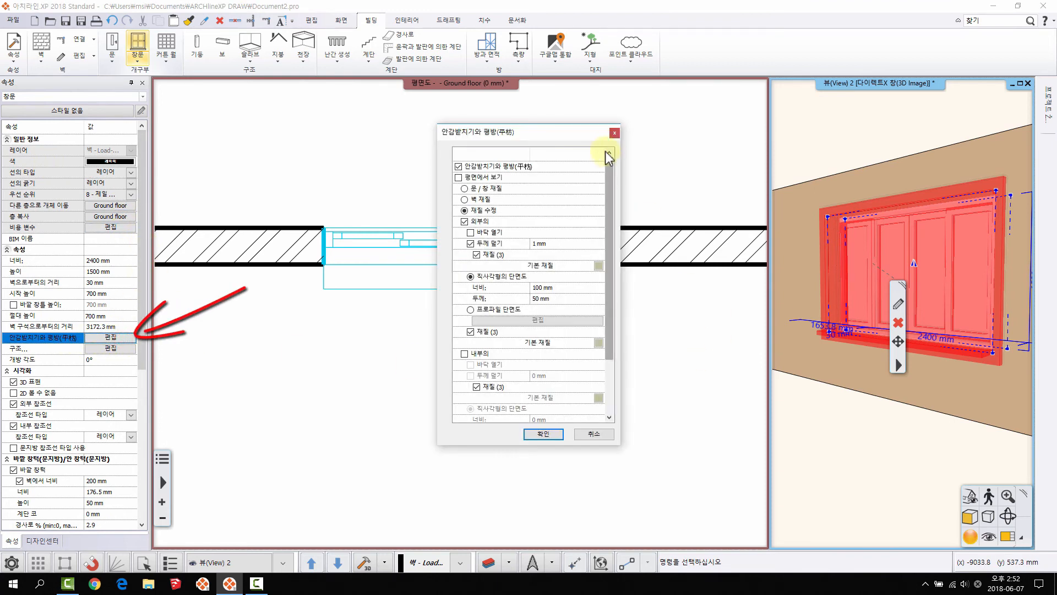
drag(591, 133, 715, 118)
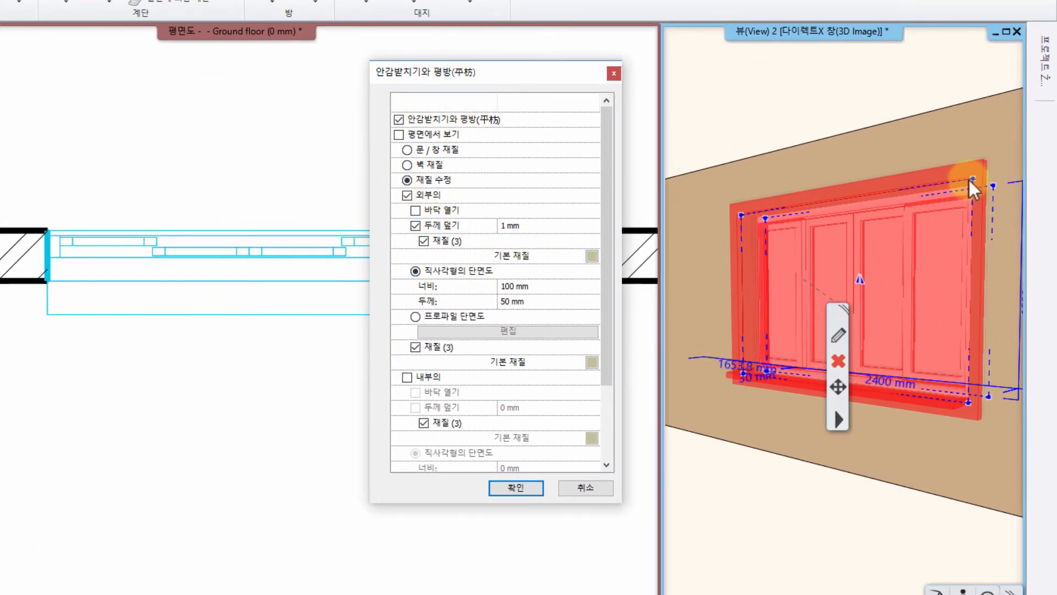
click(415, 210)
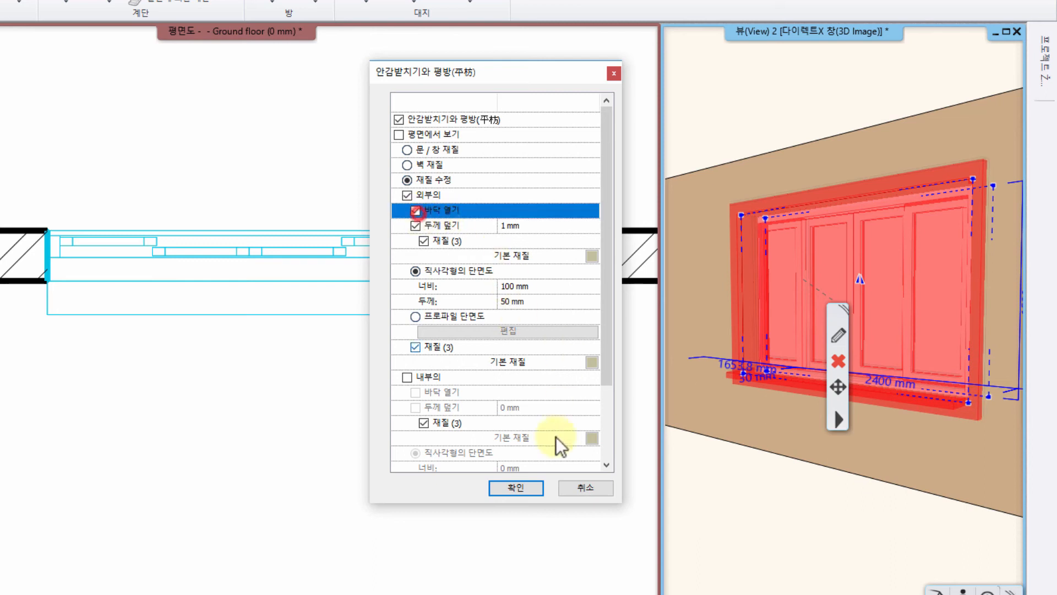
click(516, 487)
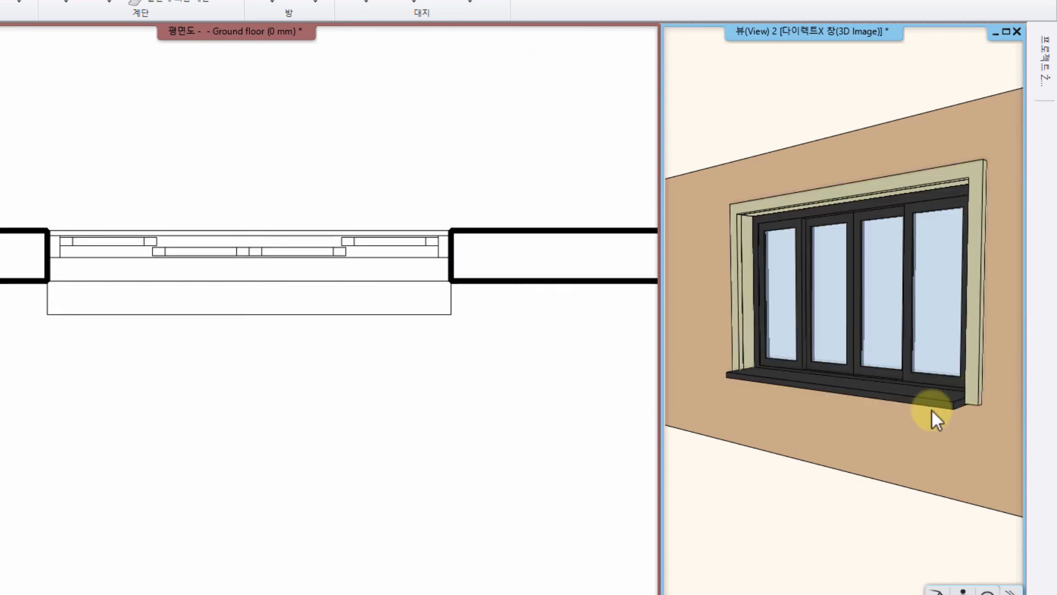
Review the window's lining and casing (안감받치기와 평방) settings, including the exterior cover thickness and section options.
click(895, 183)
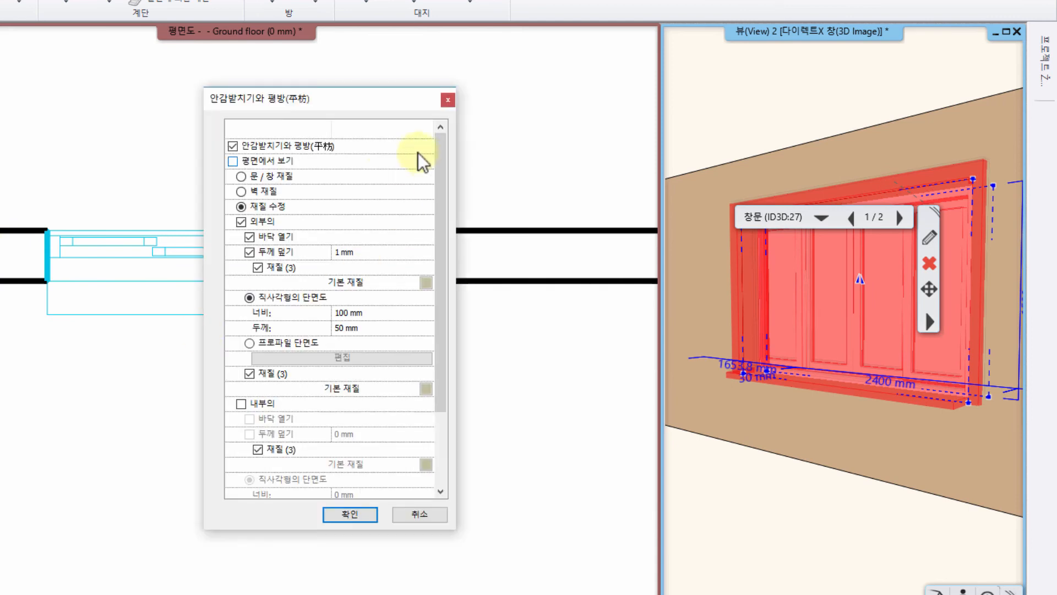
scroll(441, 203, down, 1)
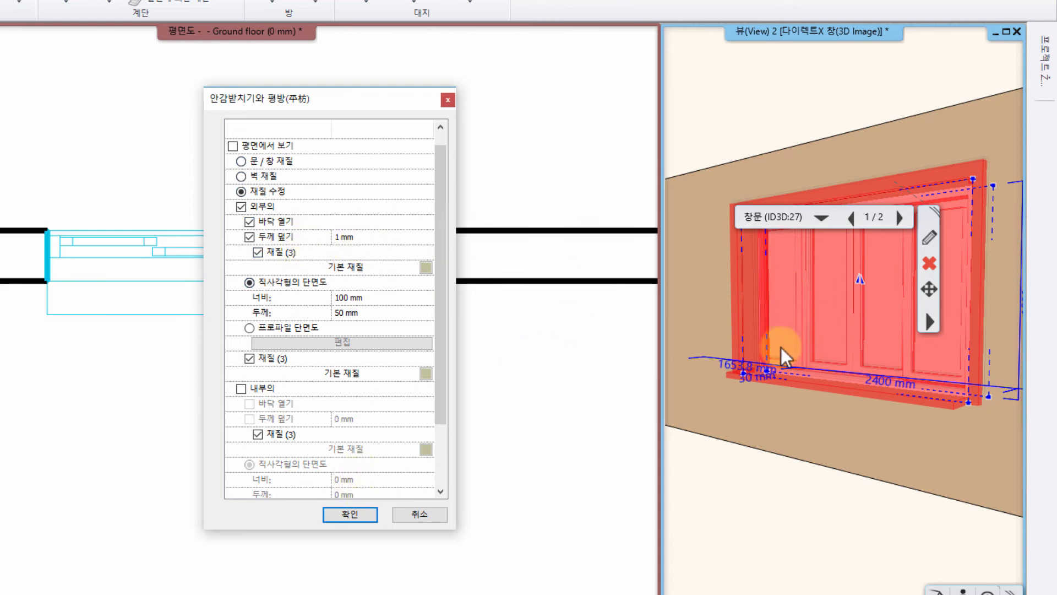
click(355, 514)
key(Escape)
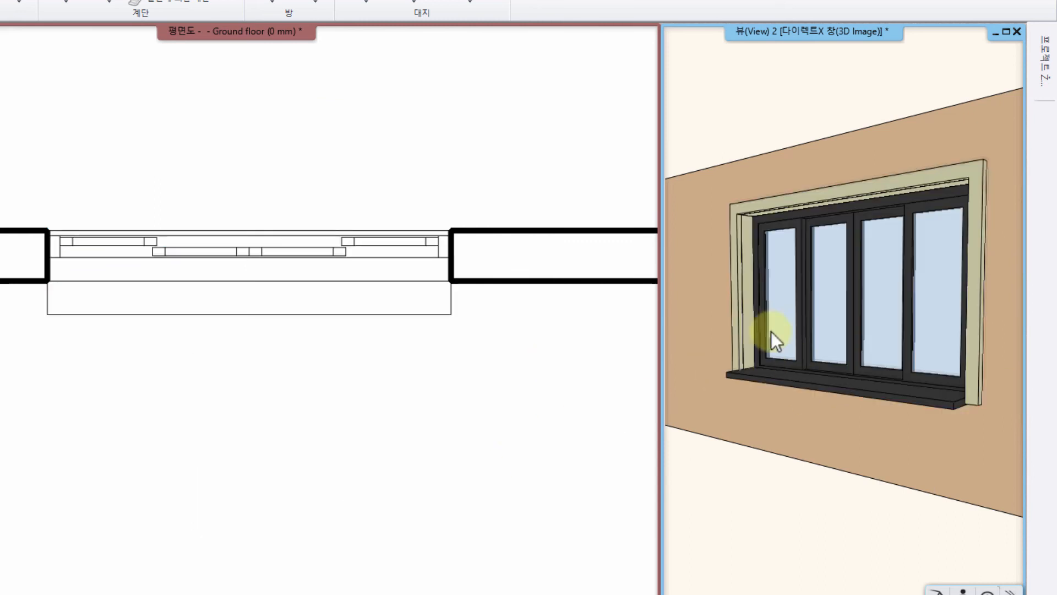
Examine the exterior casing at the window's lower corner up close in the 3D view and check the window's main parameters.
middle_drag(758, 307, 782, 358)
scroll(723, 263, up, 4)
scroll(931, 419, up, 3)
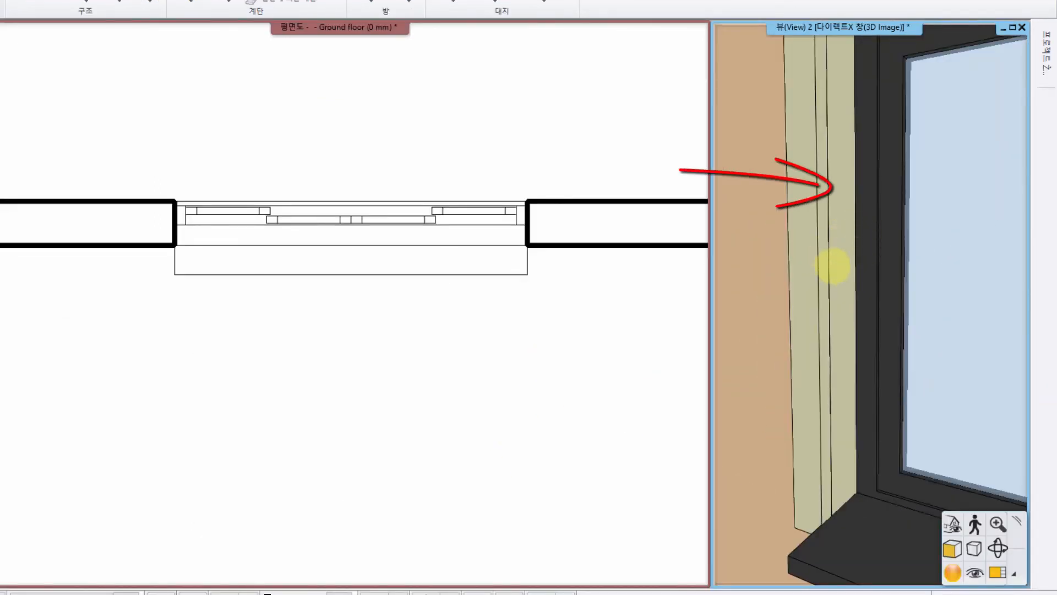
drag(832, 267, 871, 292)
right_click(814, 253)
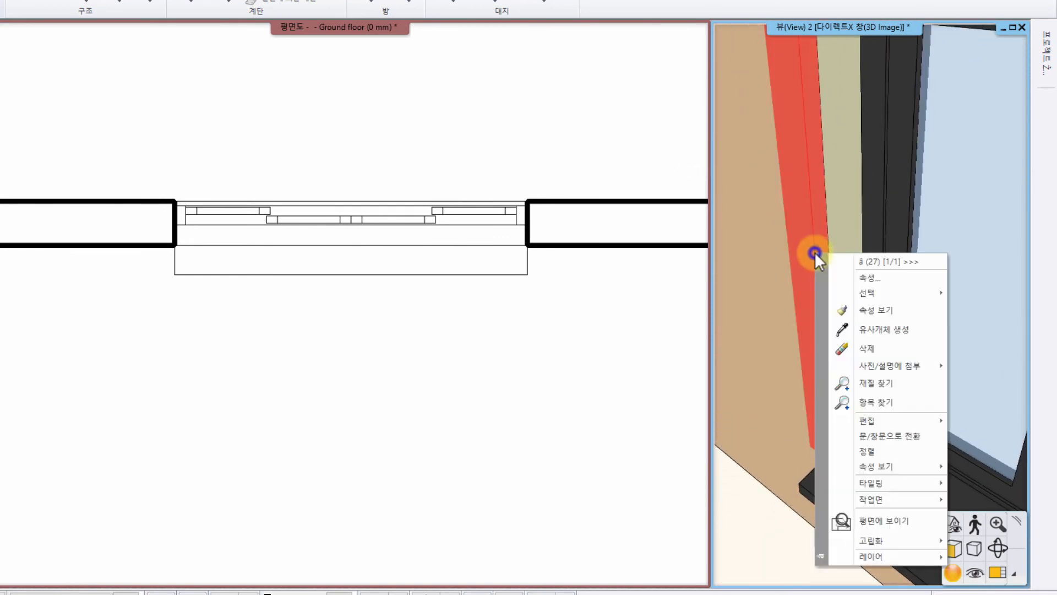
click(851, 277)
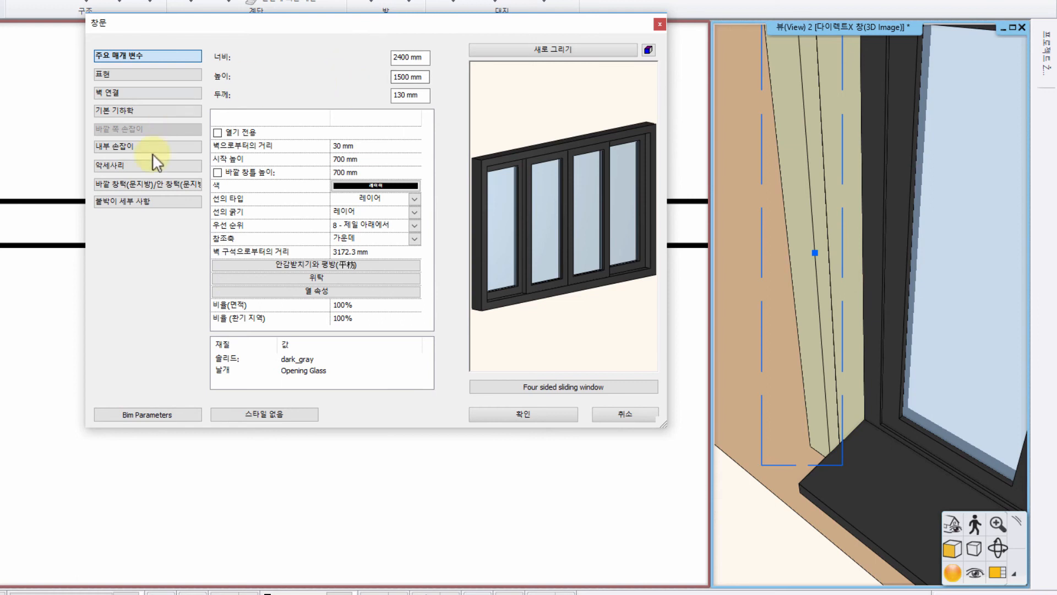
click(658, 25)
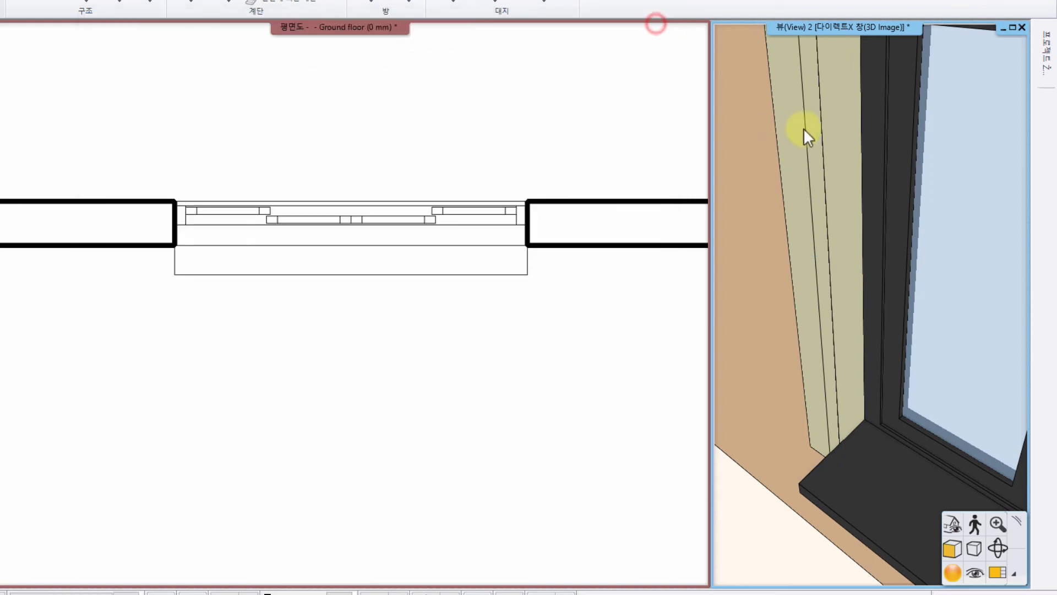
Display the 3D view as wireframe (와이어프레임) and select the sliding window to inspect its casing edges.
click(804, 128)
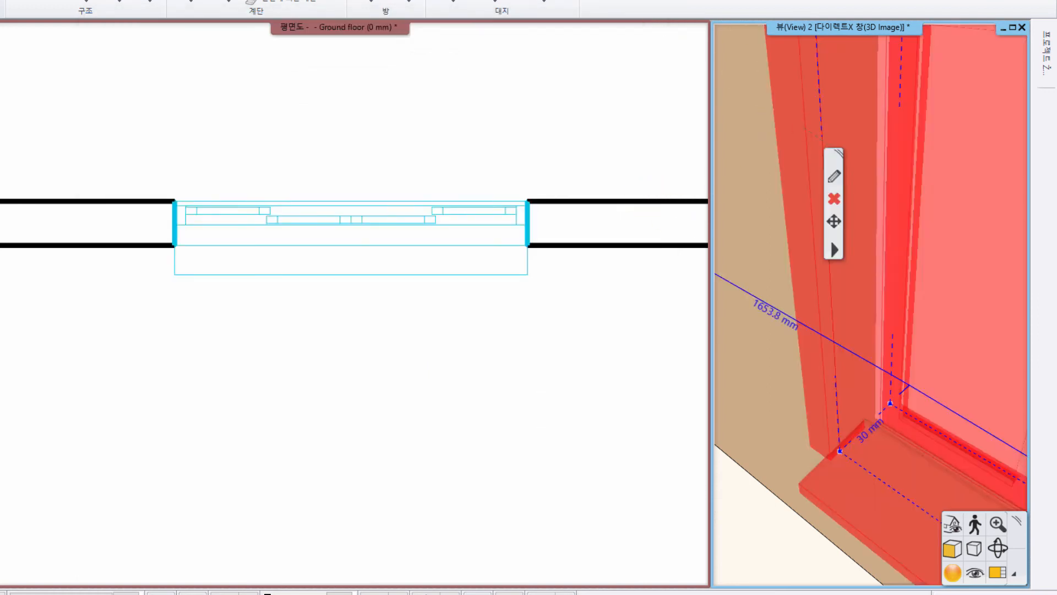
click(953, 549)
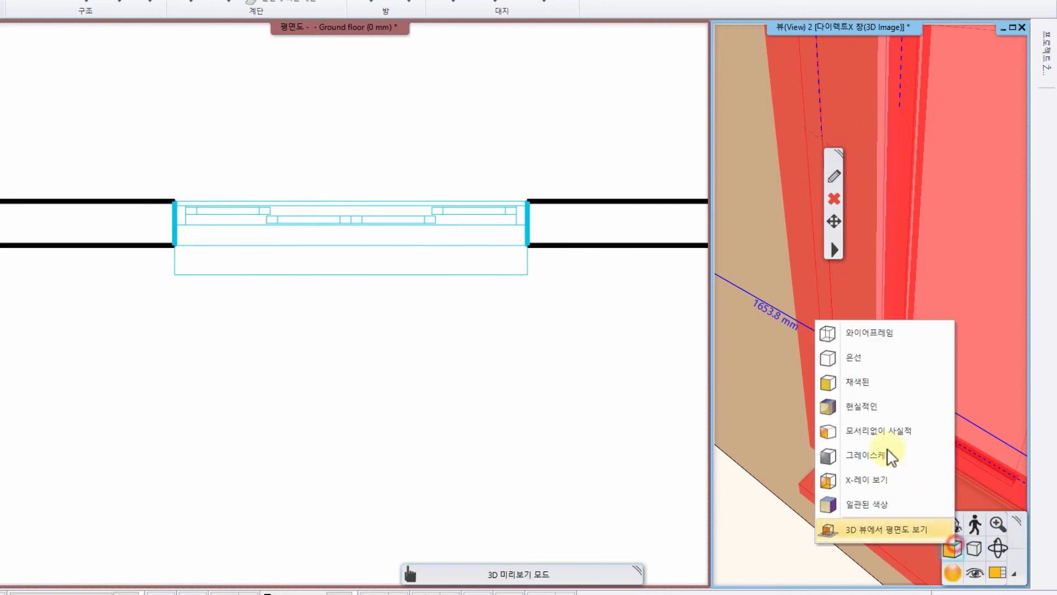
click(862, 333)
click(757, 543)
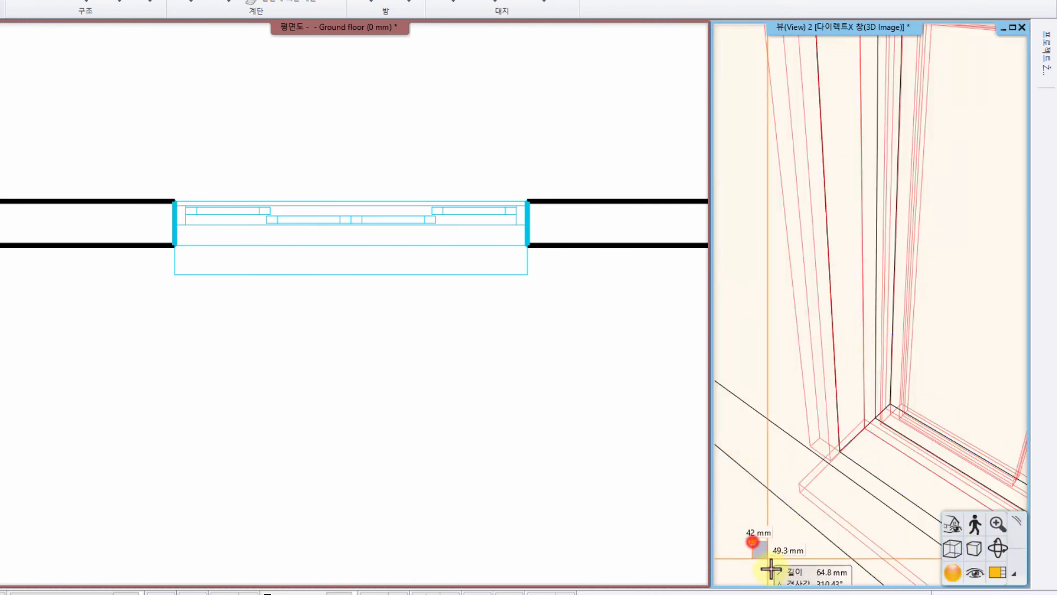
click(793, 288)
click(802, 286)
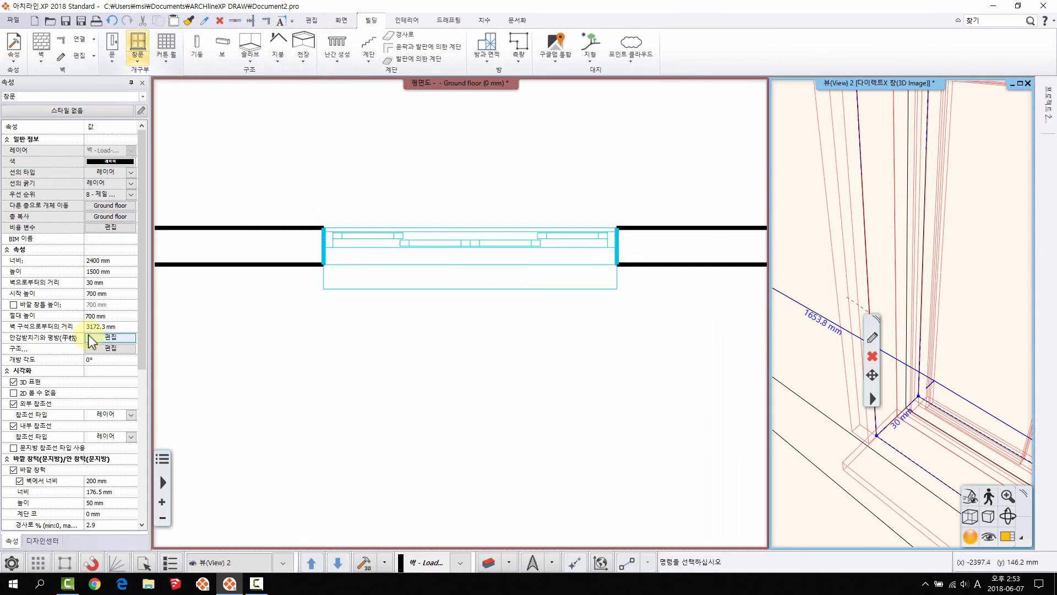
Set the exterior casing's cover thickness (두께 덮기) to 50 mm and display the 3D view in consistent colors (일관된 색상).
click(90, 336)
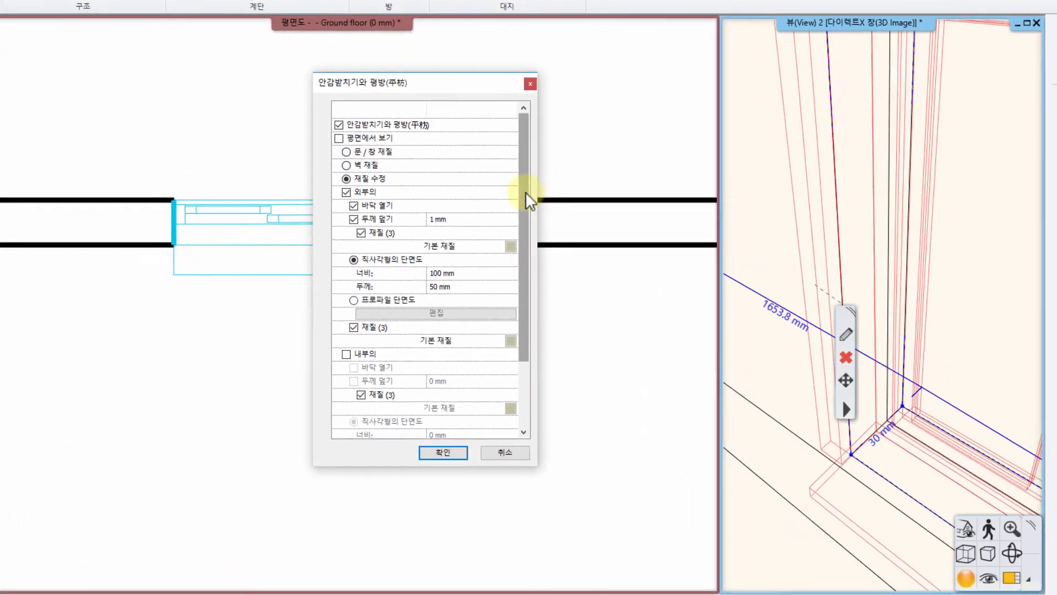
drag(610, 224, 611, 246)
click(441, 177)
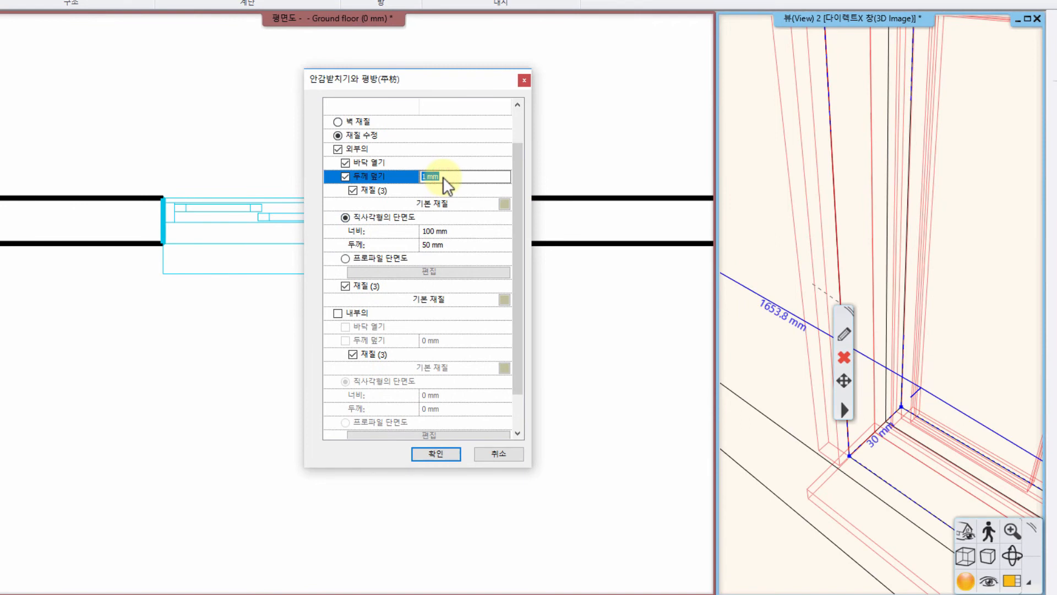
click(459, 453)
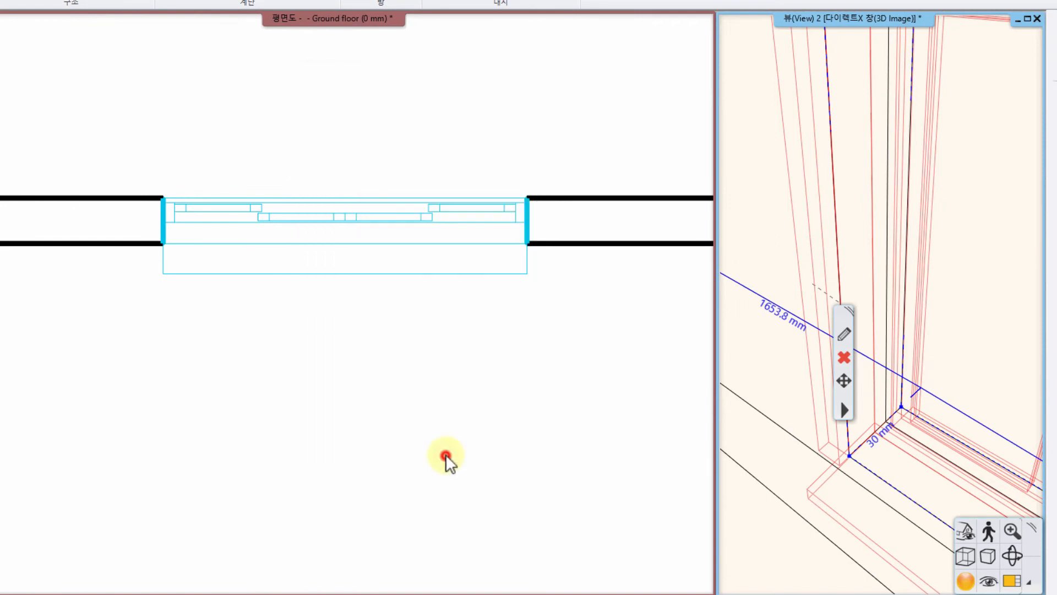
click(447, 455)
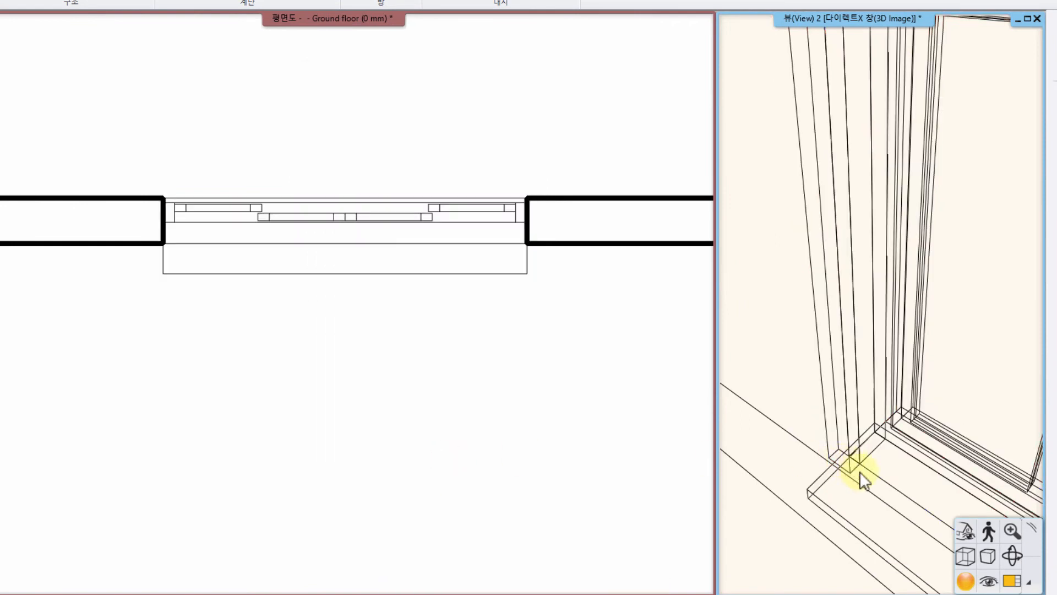
click(965, 556)
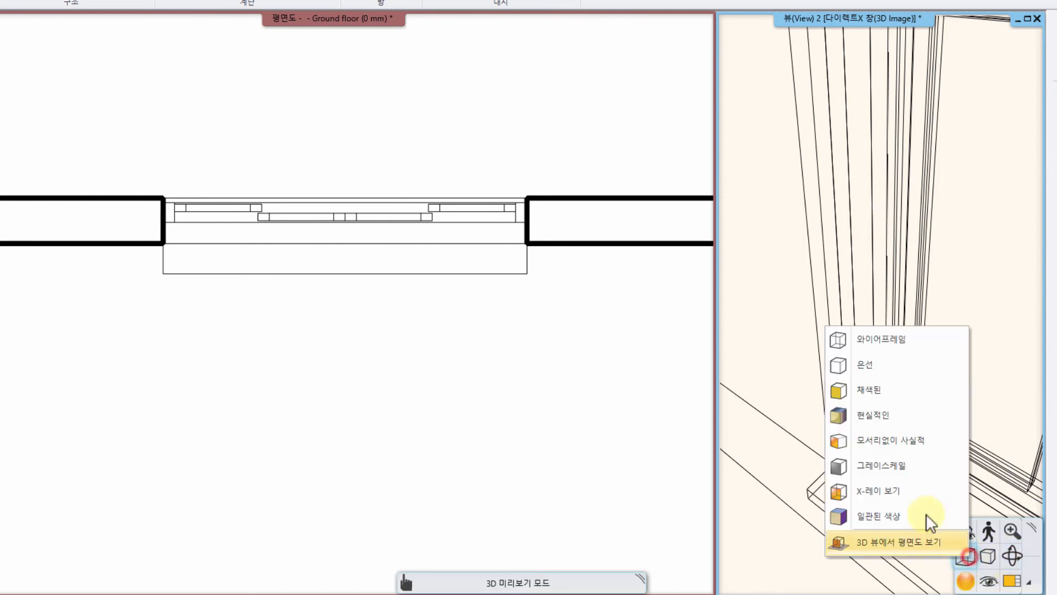
click(870, 518)
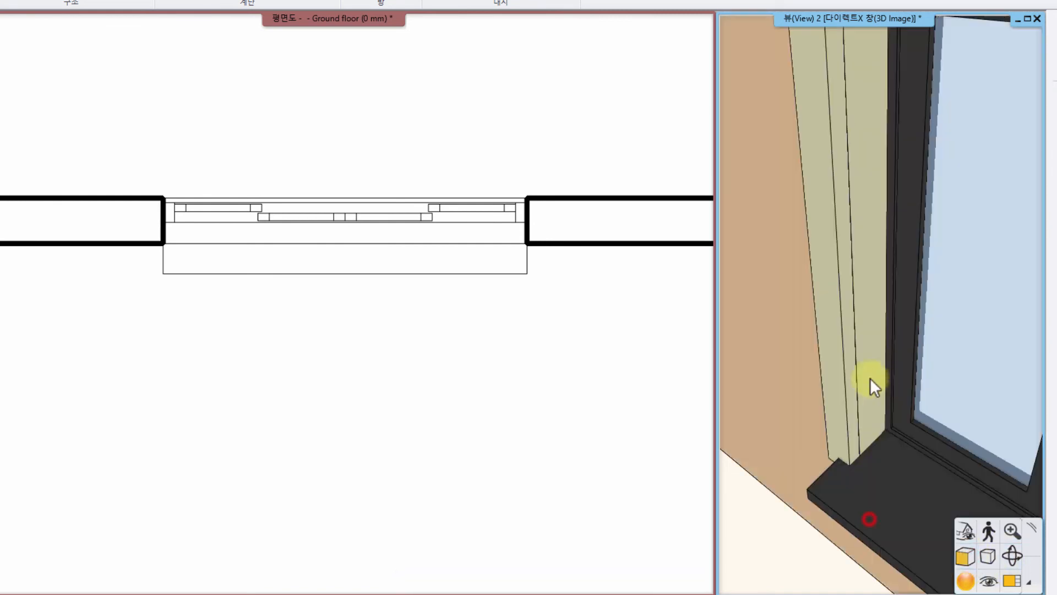
Set the exterior cover thickness (두께 덮기) to 10 mm and its material to Coffee_cream in the window's lining and casing settings.
right_click(870, 421)
click(927, 123)
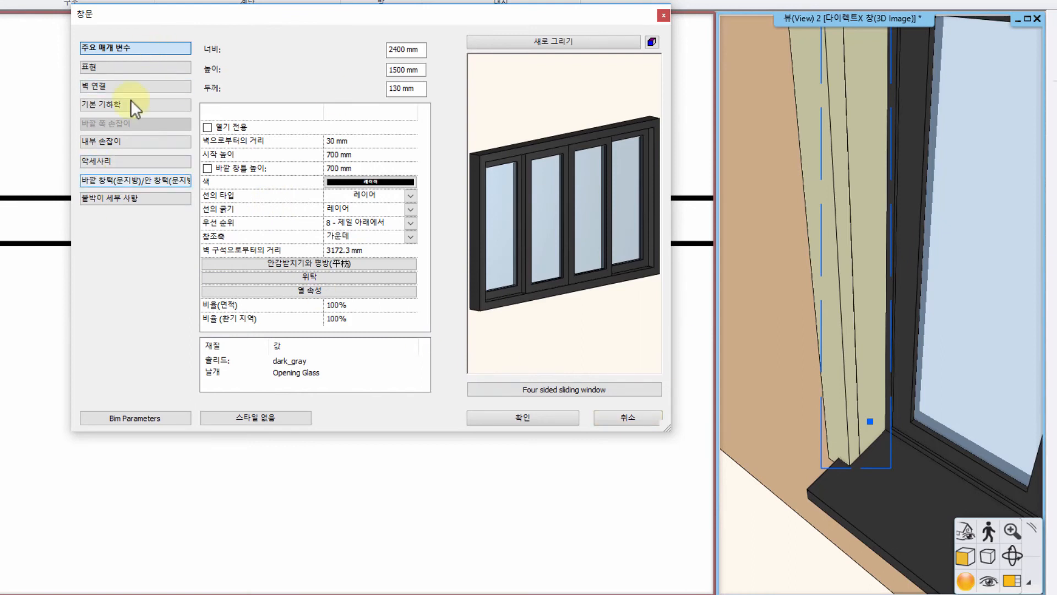
click(345, 264)
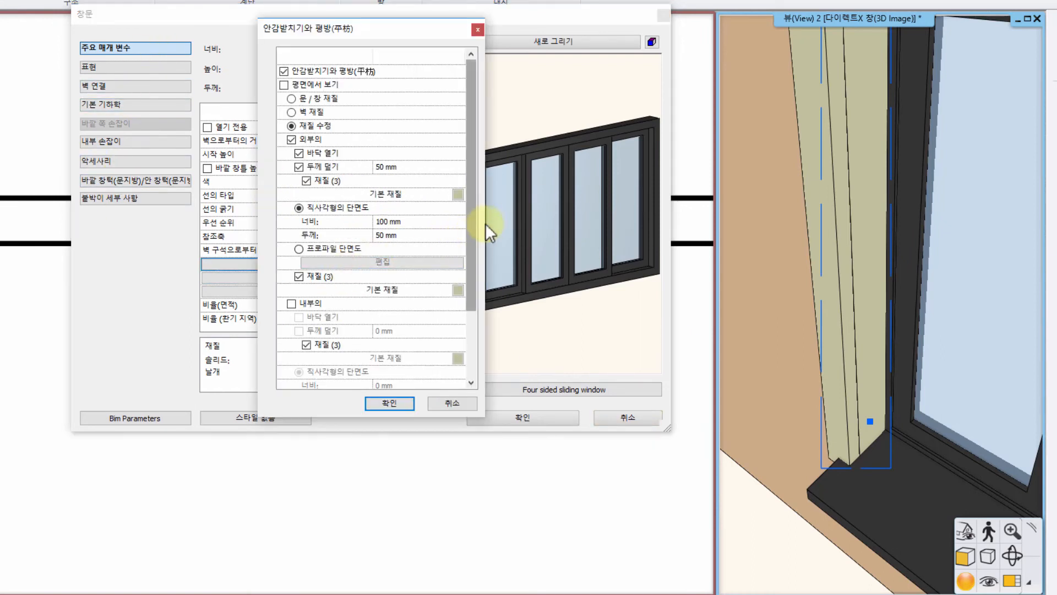
click(385, 165)
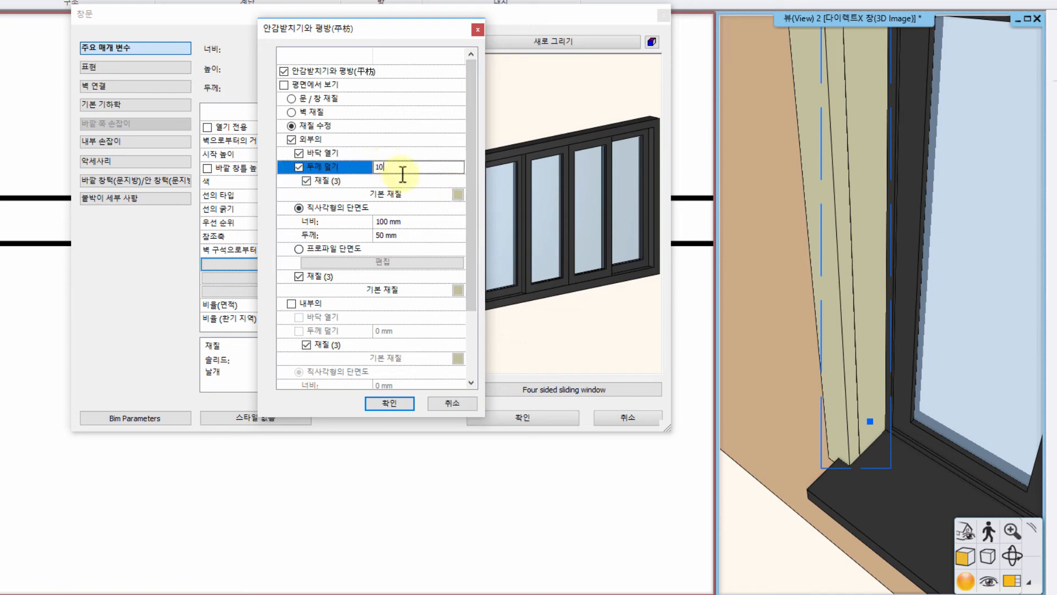
click(458, 193)
mouse_move(230, 227)
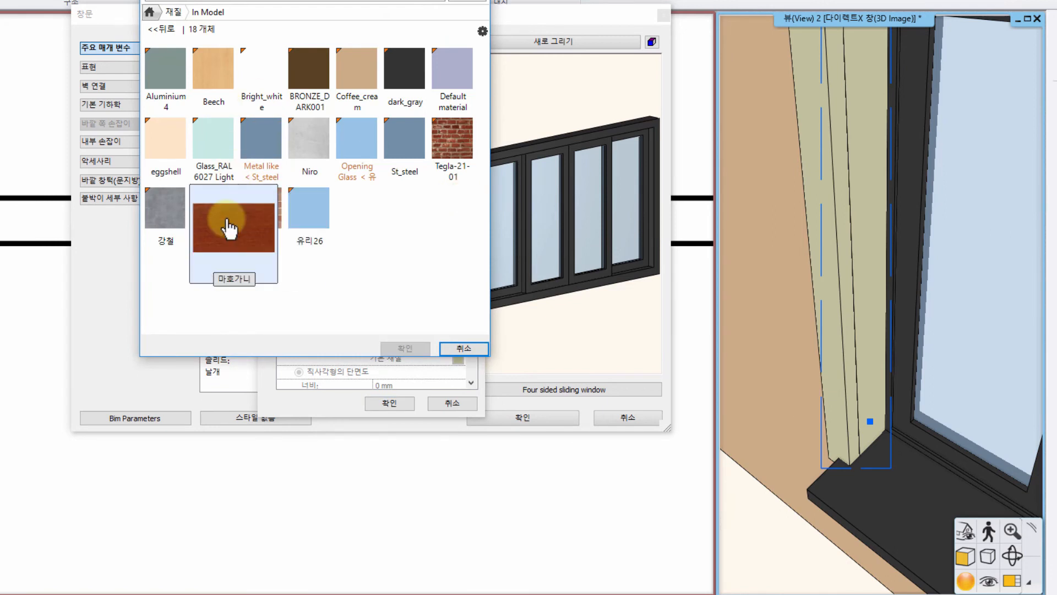
double_click(377, 66)
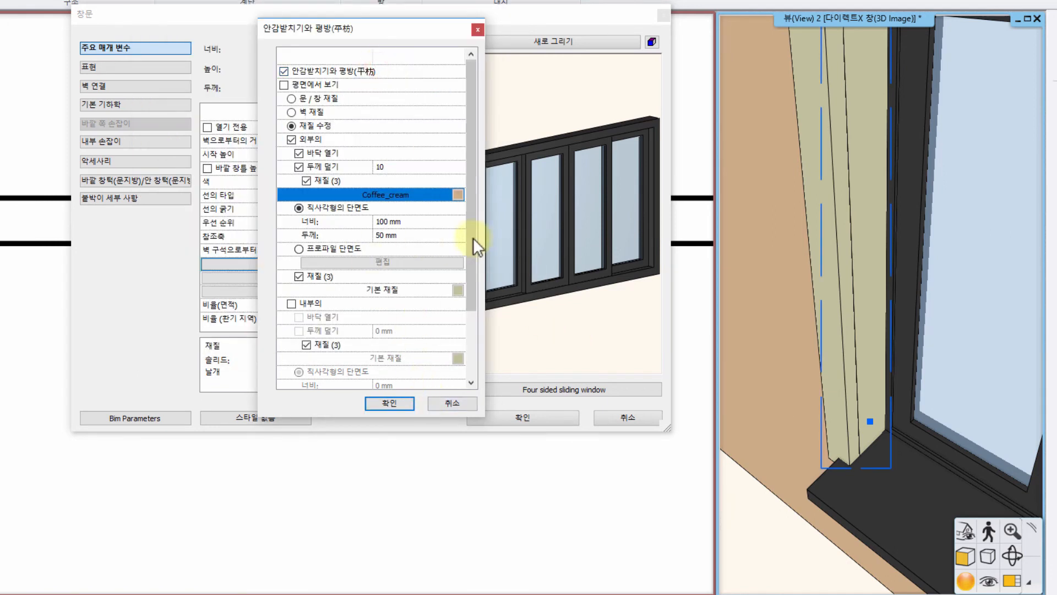
Switch the exterior casing to a profile section (프로파일 단면도) and choose the semicircle (반원) profile.
drag(473, 237, 468, 278)
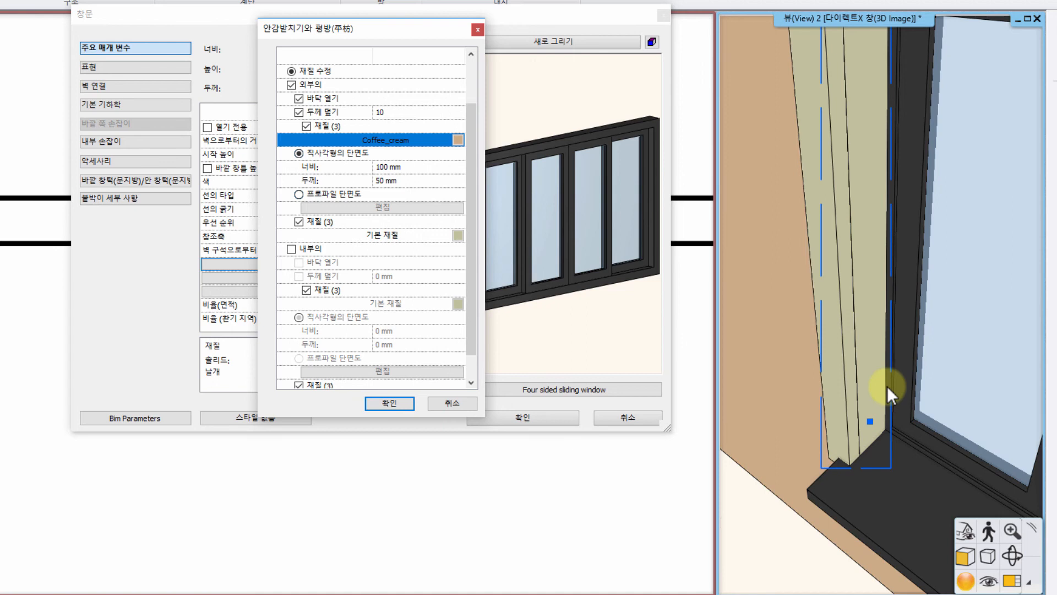
click(330, 194)
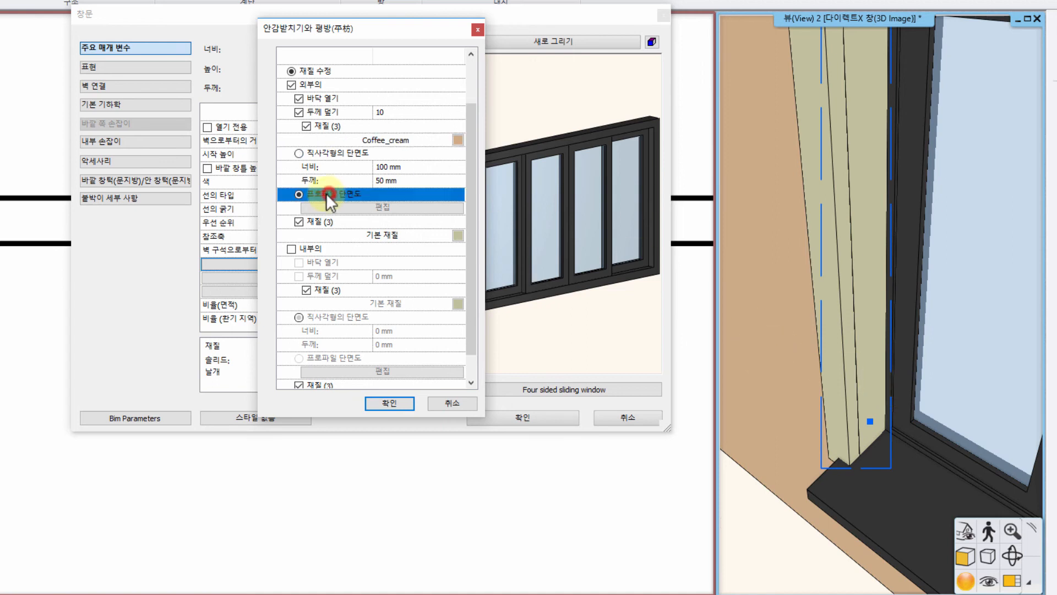
click(357, 207)
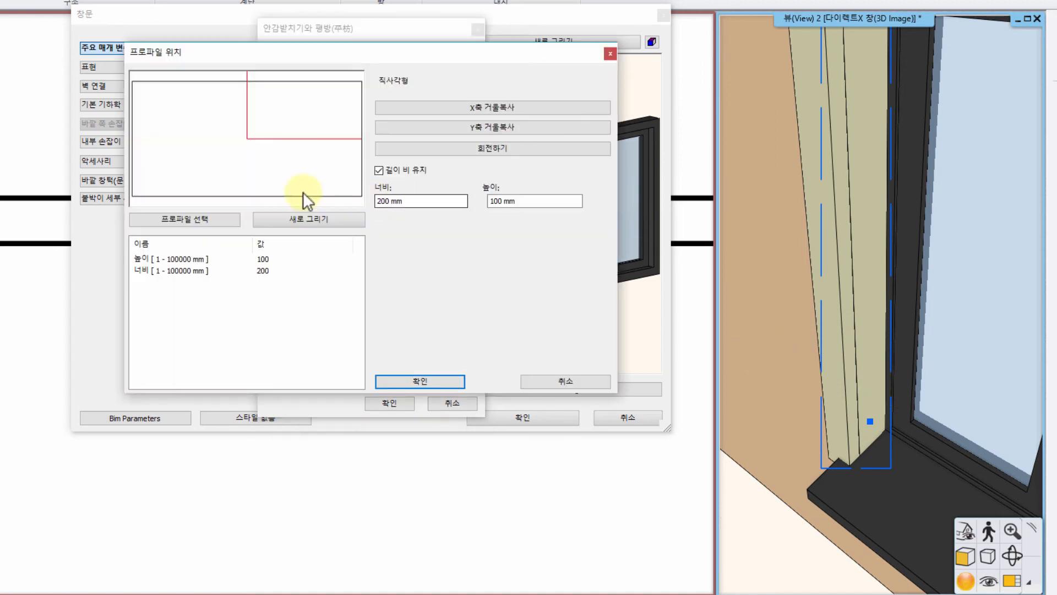
click(200, 220)
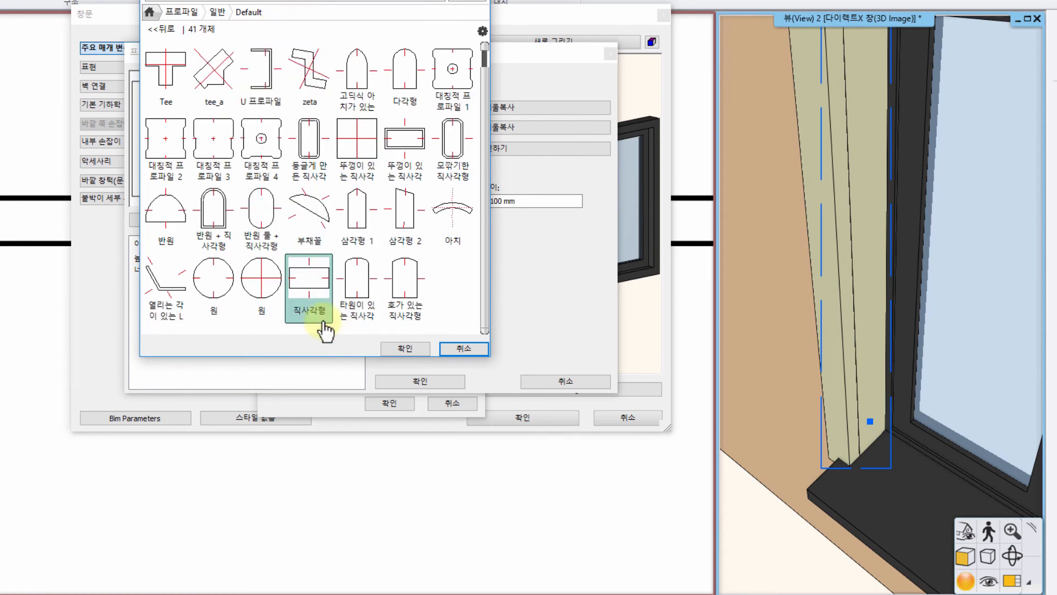
click(165, 217)
click(406, 348)
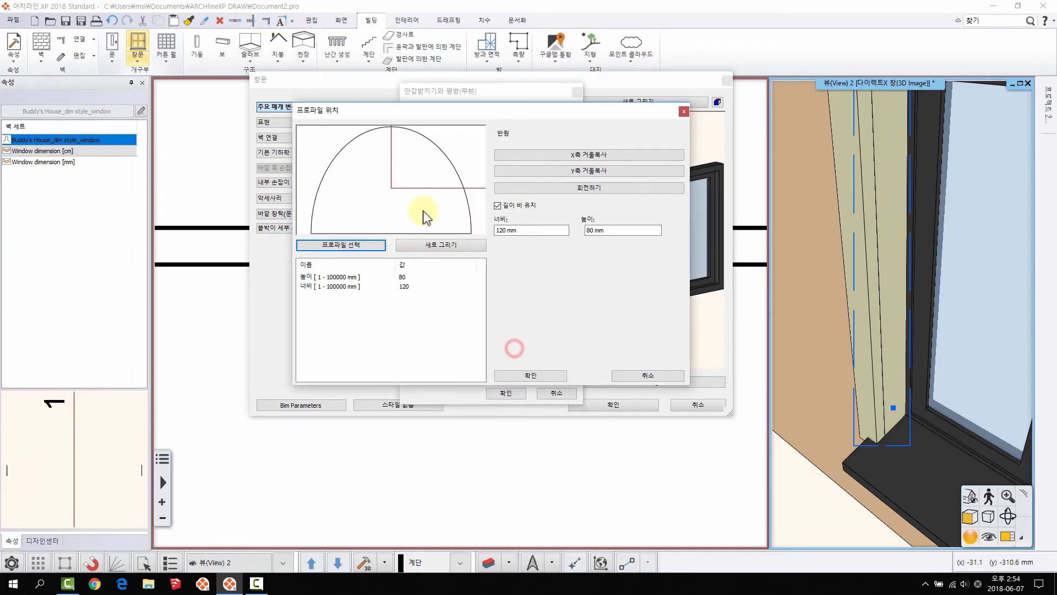
Rotate the semicircle profile so its curve points down and apply the casing settings to the window.
click(507, 188)
click(573, 188)
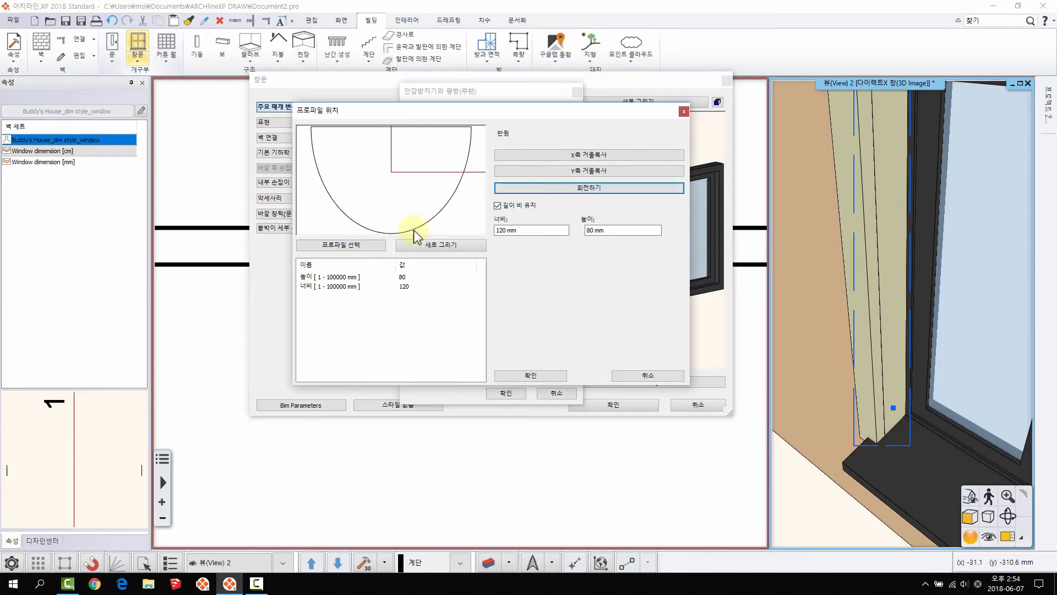
click(551, 377)
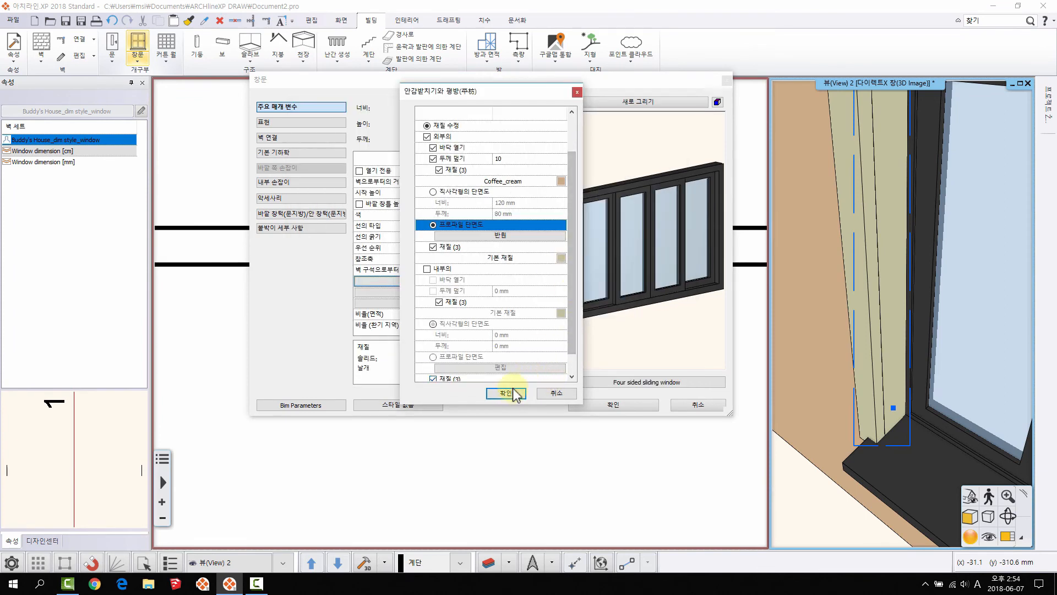
click(505, 394)
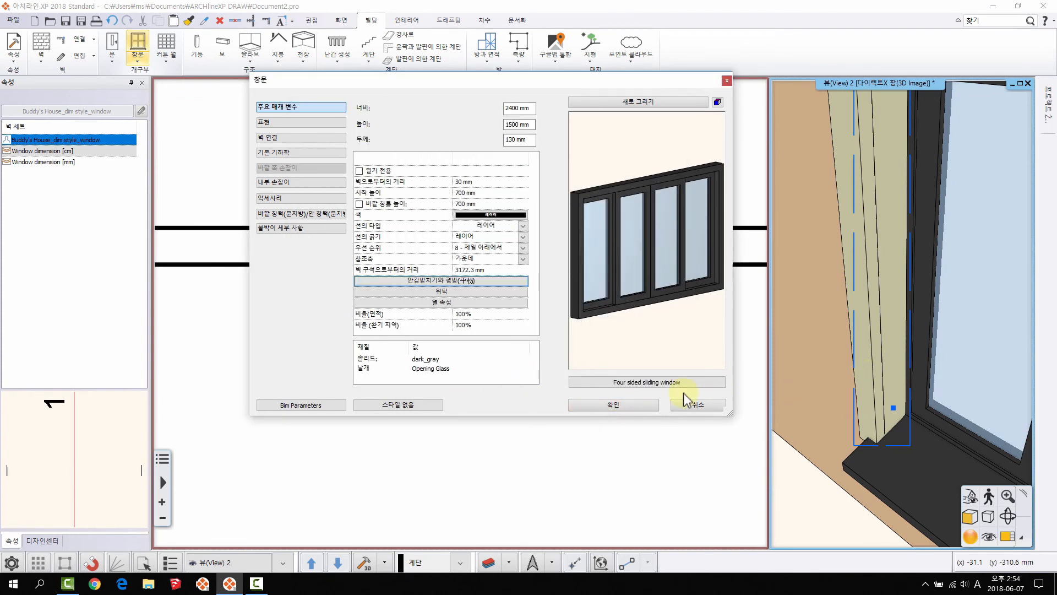
click(621, 410)
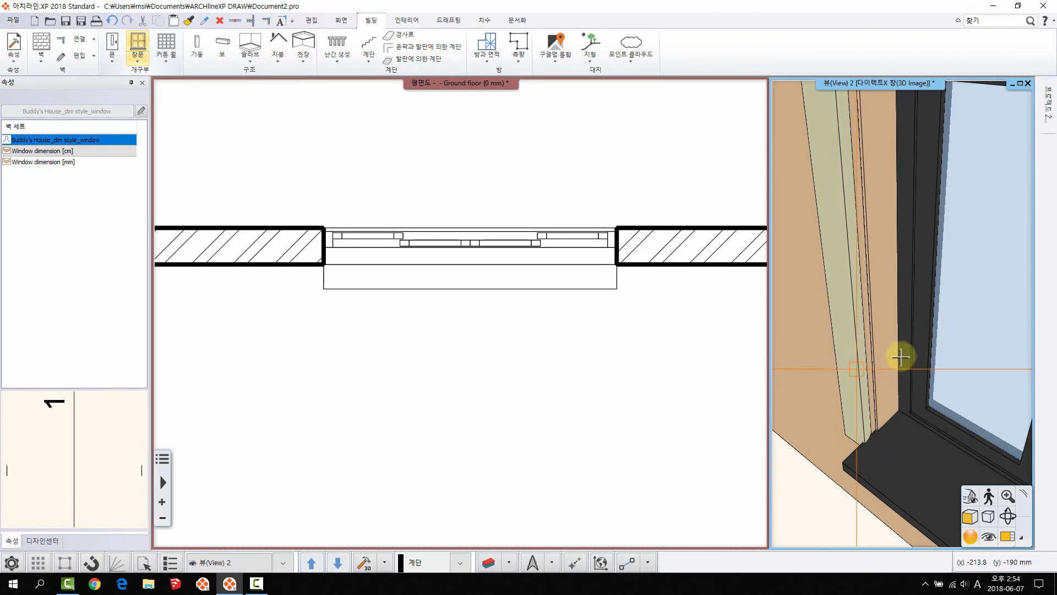
scroll(870, 362, down, 2)
scroll(870, 362, down, 2)
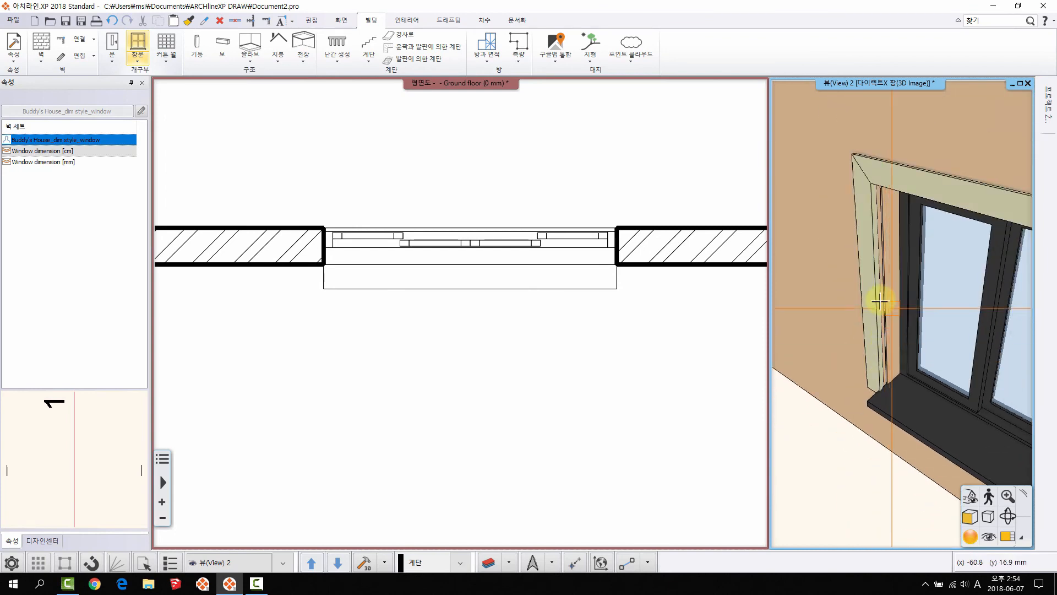
Rotate the exterior casing's semicircle profile again so its curve points up and apply the change to the window.
double_click(861, 218)
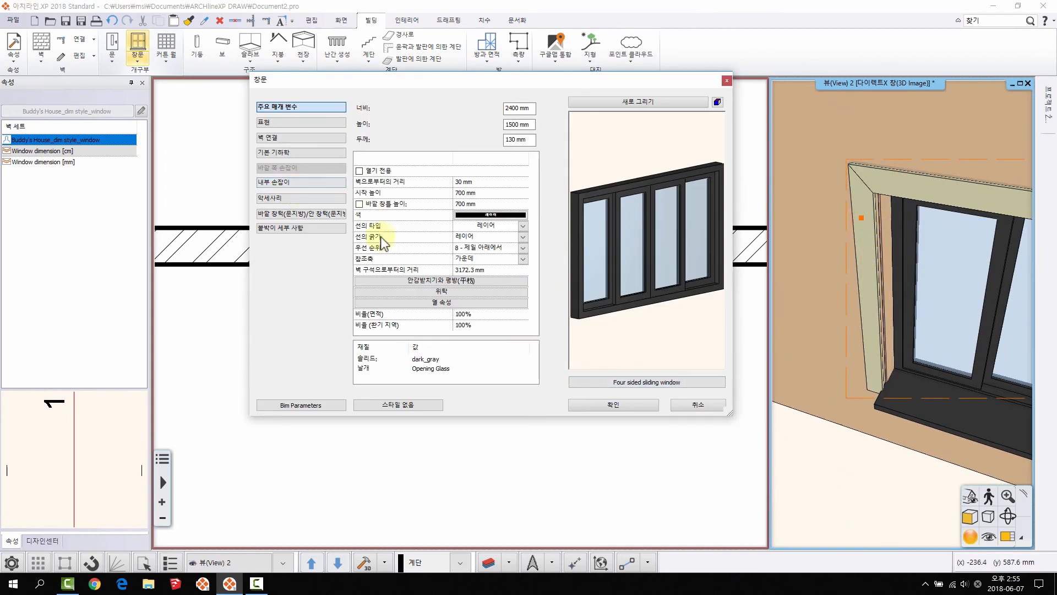
click(433, 281)
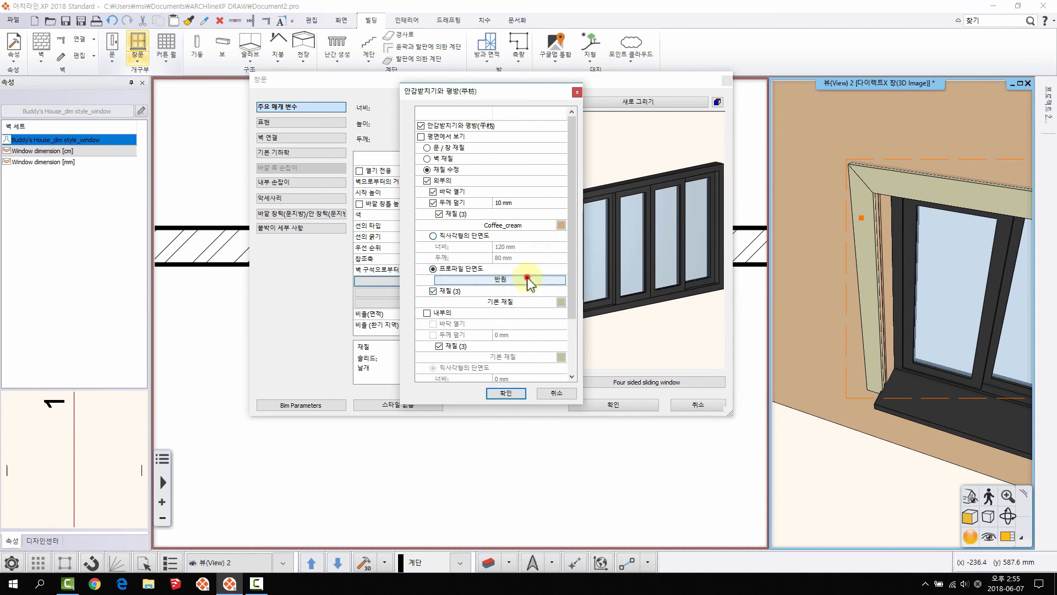
click(529, 277)
click(578, 189)
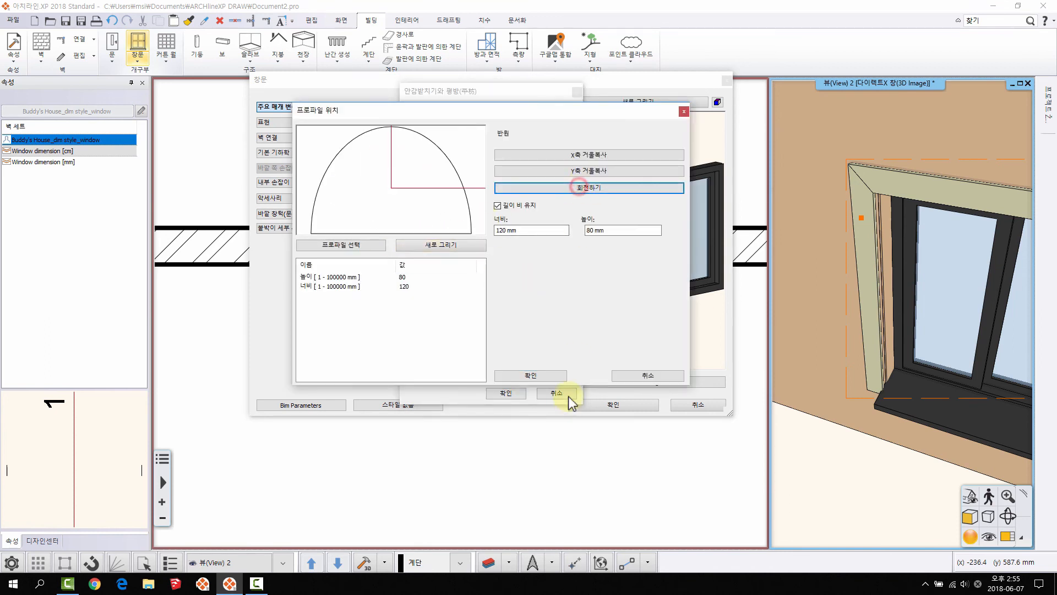
click(549, 375)
click(503, 394)
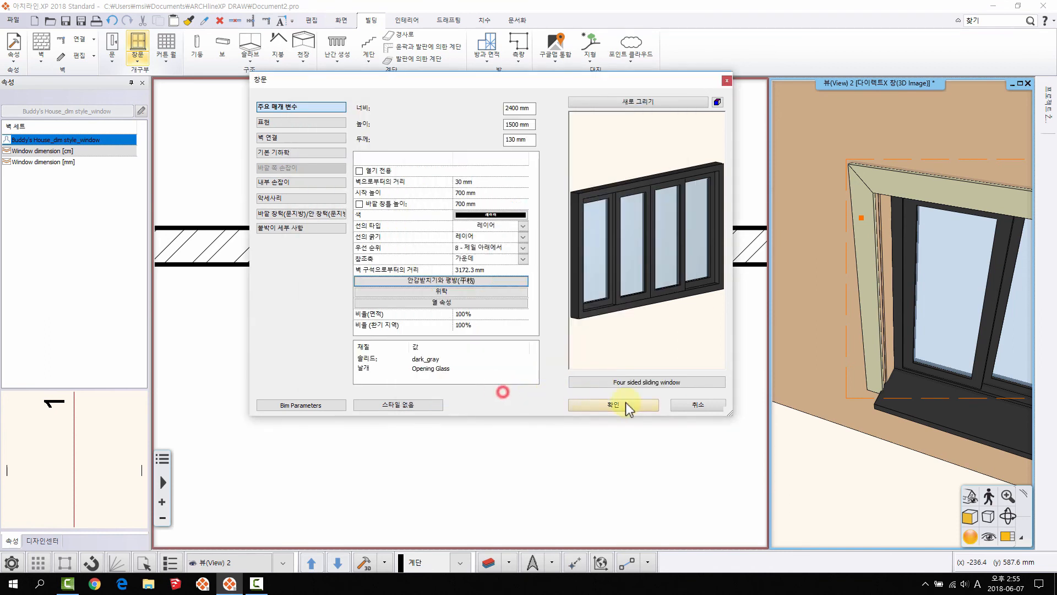
click(623, 403)
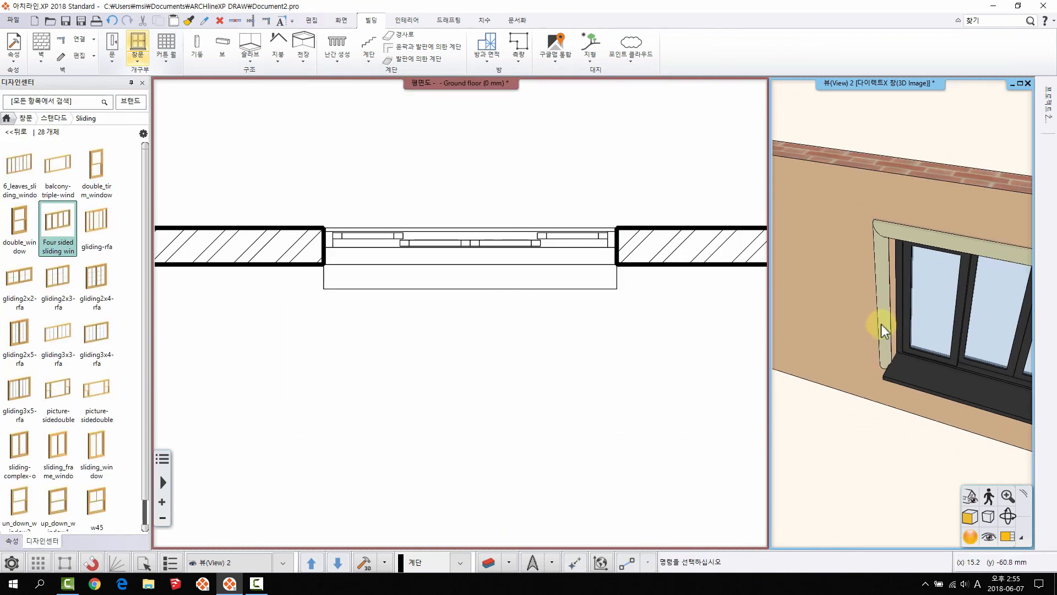
Frame the whole wall with its window in both the 3D view and the floor plan.
scroll(881, 324, down, 5)
mouse_move(912, 270)
middle_down()
mouse_move(911, 294)
mouse_move(897, 270)
middle_up()
middle_drag(512, 218, 445, 235)
scroll(468, 243, down, 4)
middle_drag(562, 268, 499, 249)
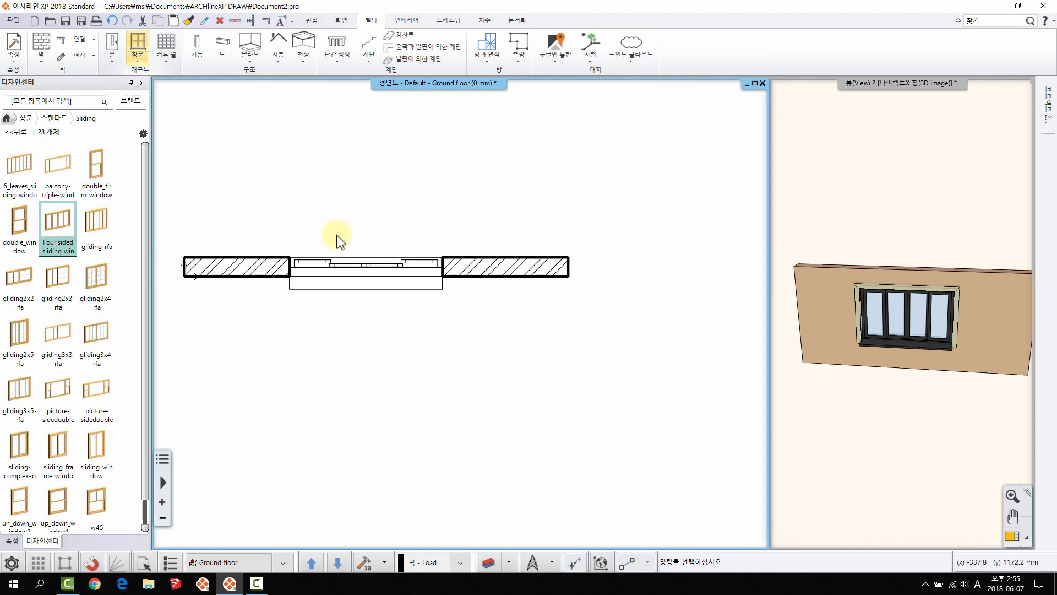
Extend the wall beyond its right end to a total length of about 9080 mm.
click(551, 266)
click(568, 277)
click(628, 285)
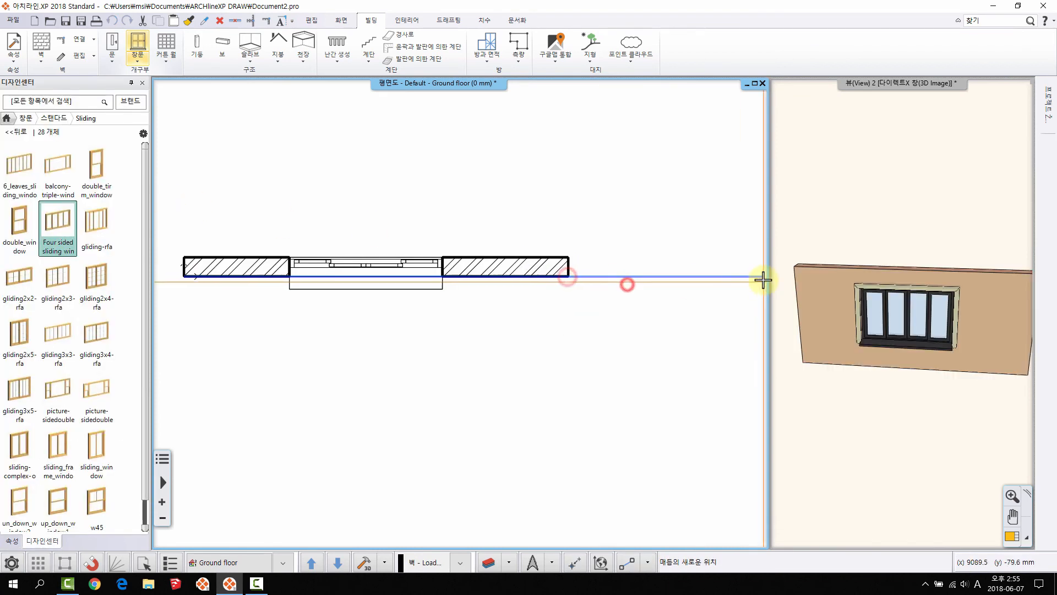
click(763, 280)
middle_drag(921, 323, 834, 281)
scroll(888, 308, down, 3)
key(Escape)
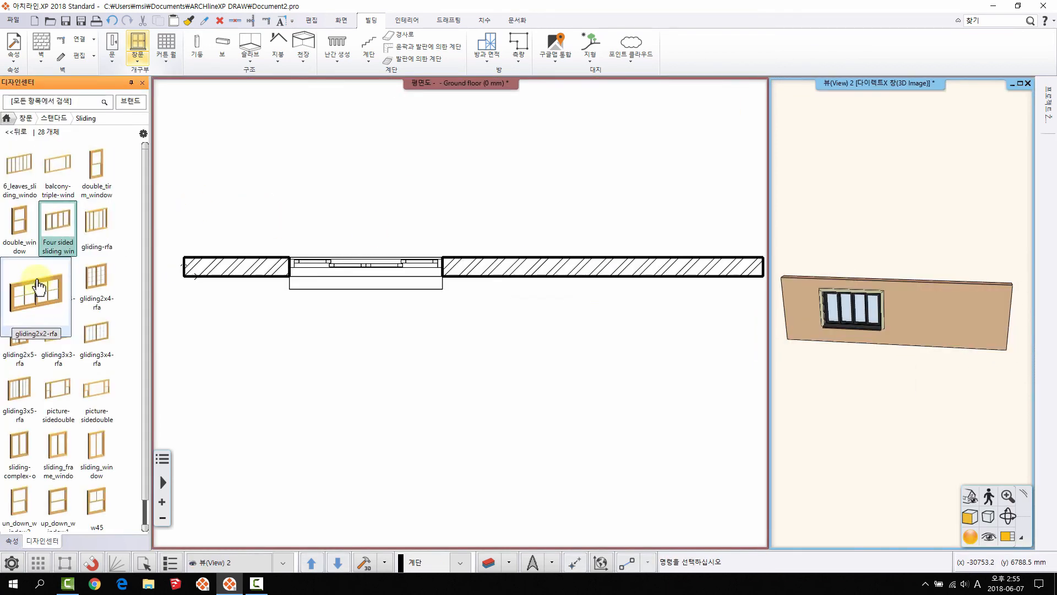
Place a gliding2x2-rfa window in the extended part of the wall, to the right of the existing window.
drag(34, 285, 582, 314)
click(581, 277)
click(580, 348)
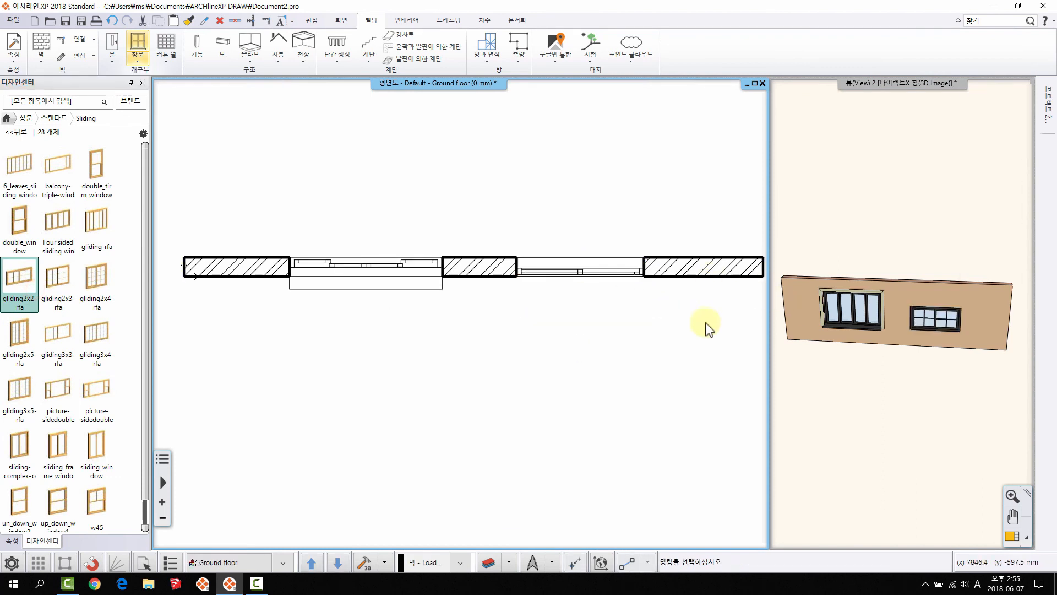
Transfer the gliding2x2-rfa window's type to the four-sided sliding window while keeping the target's original width and height.
scroll(889, 302, up, 4)
right_click(960, 310)
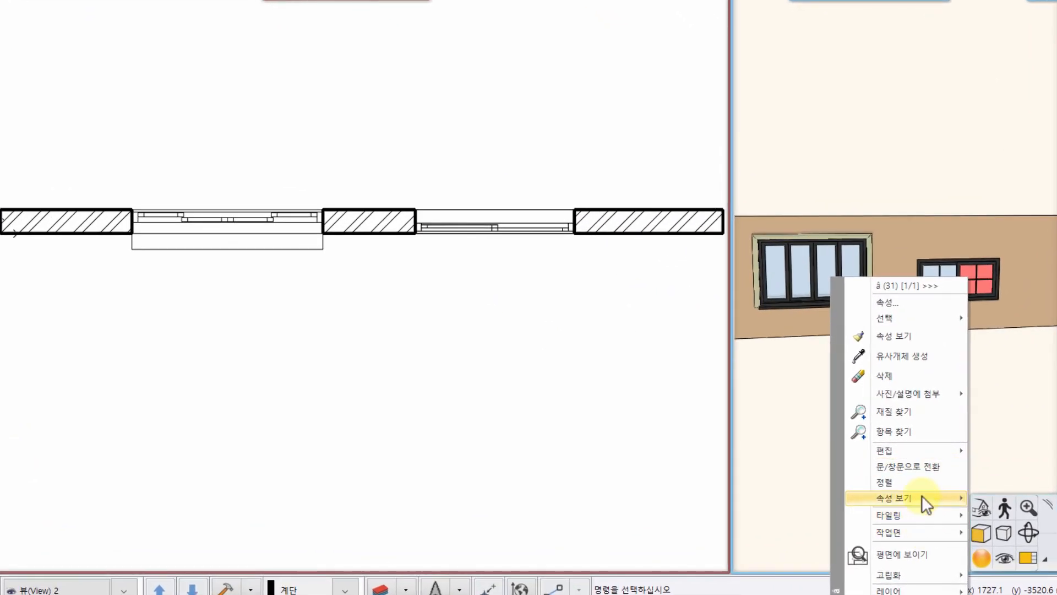
mouse_move(922, 487)
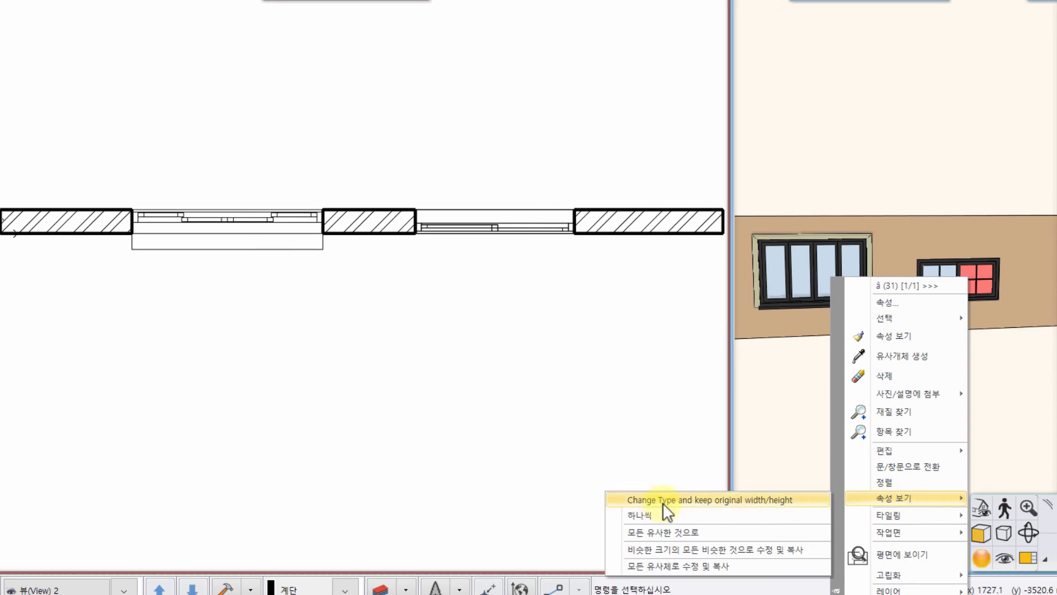
click(738, 500)
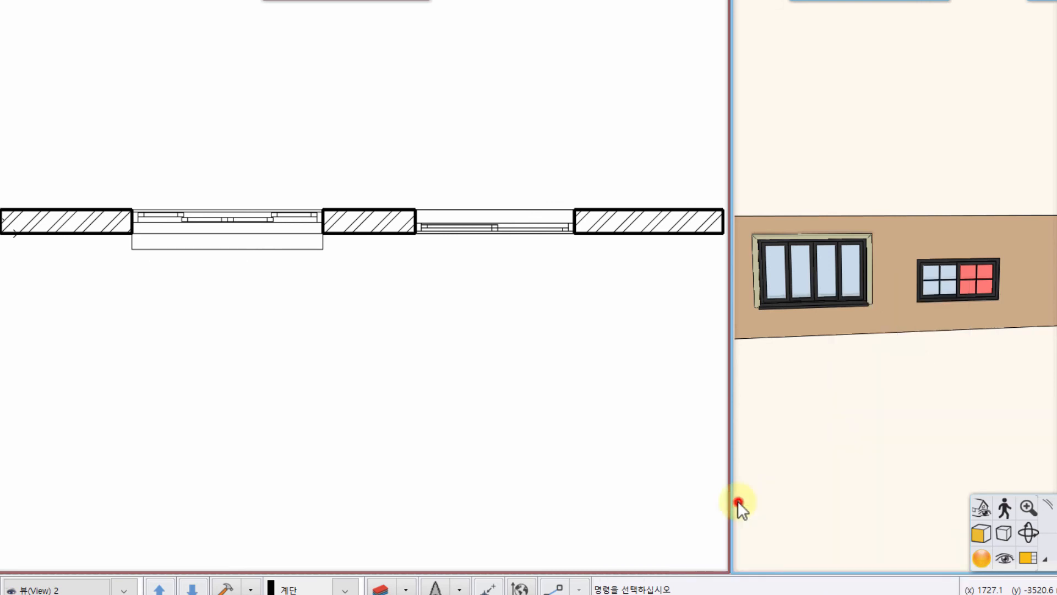
click(794, 253)
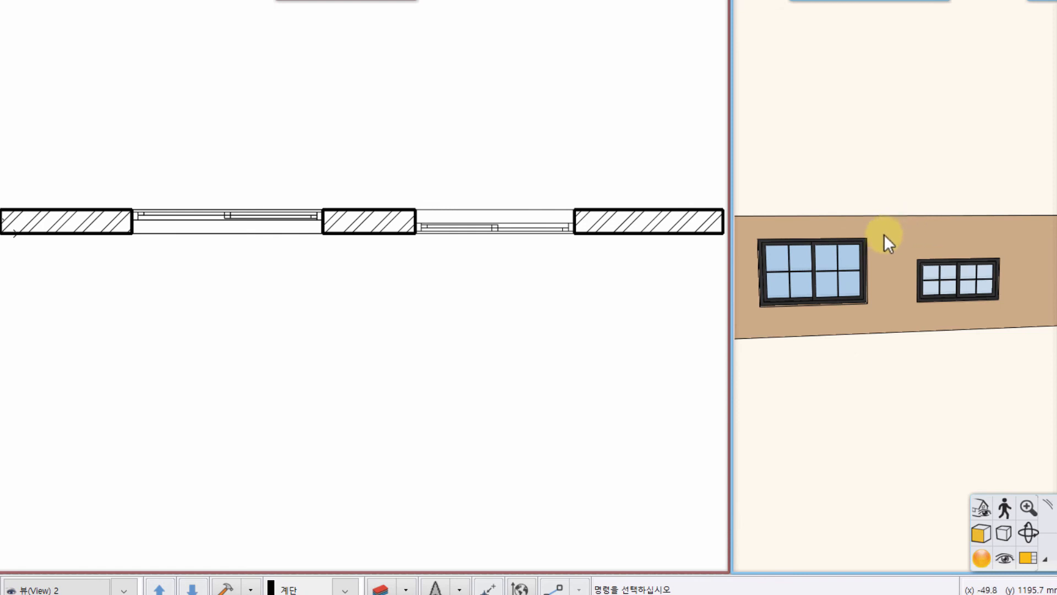
scroll(290, 130, down, 3)
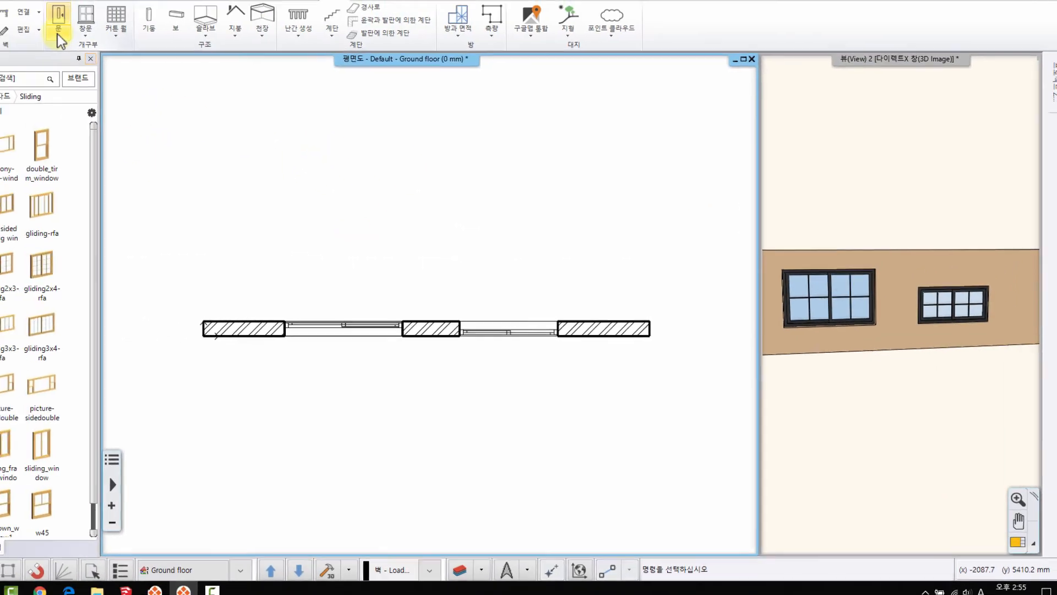
Examine the placement commands available for doors and windows.
click(57, 33)
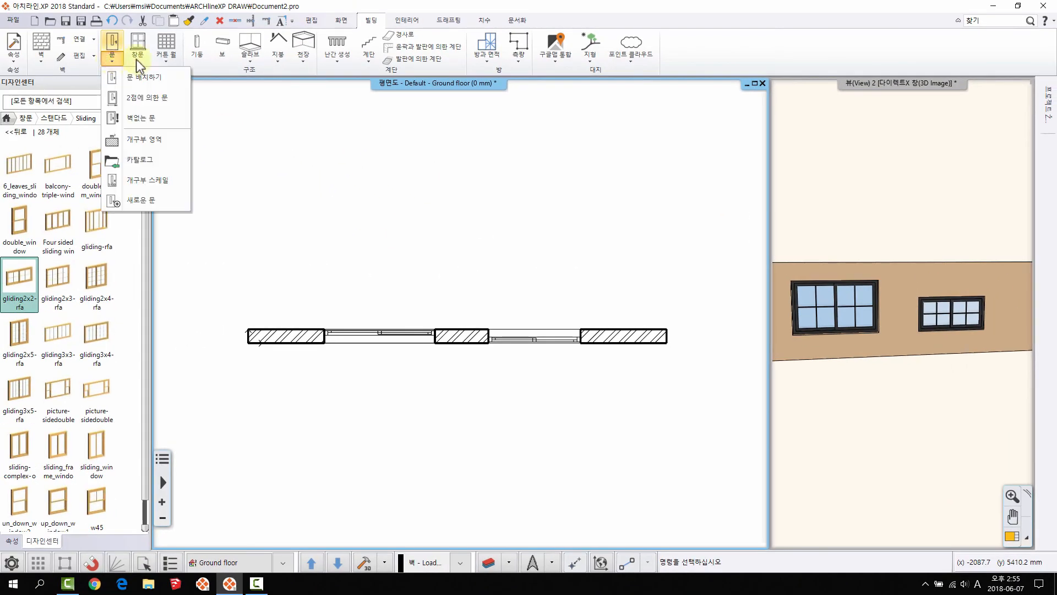
click(137, 61)
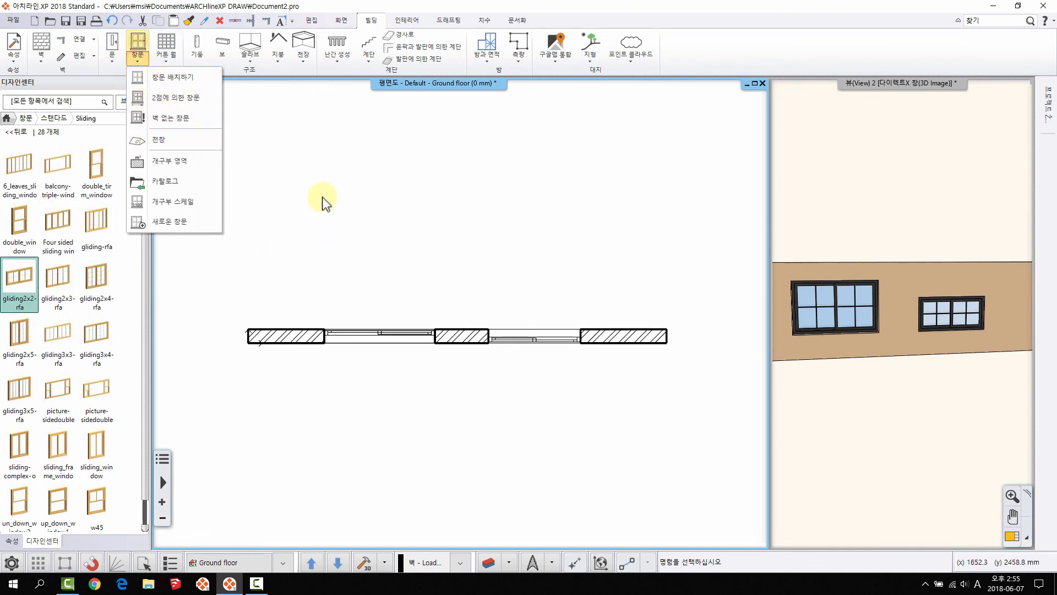
click(321, 183)
click(414, 251)
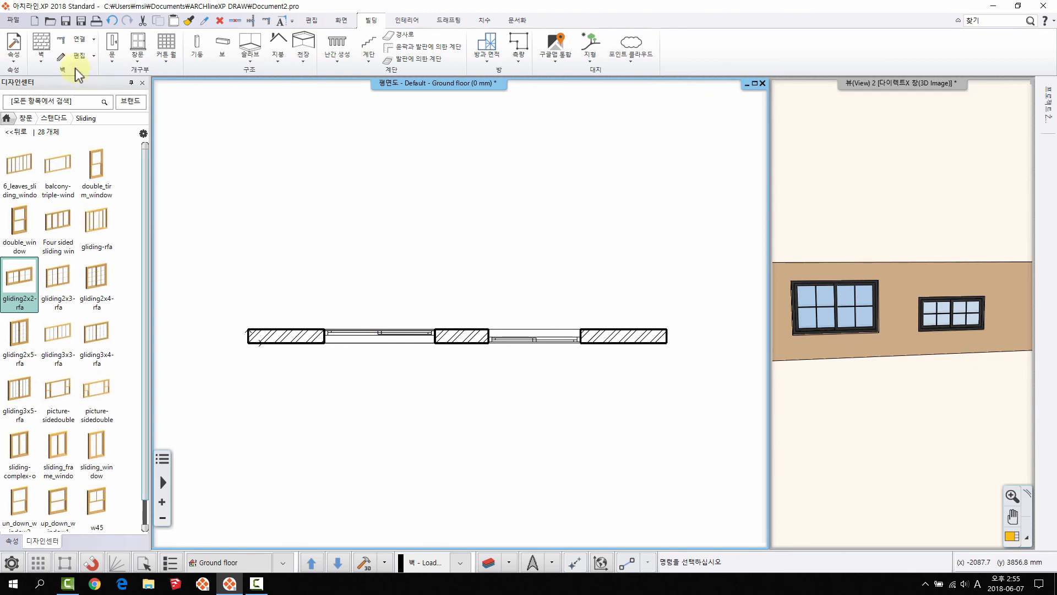
click(110, 59)
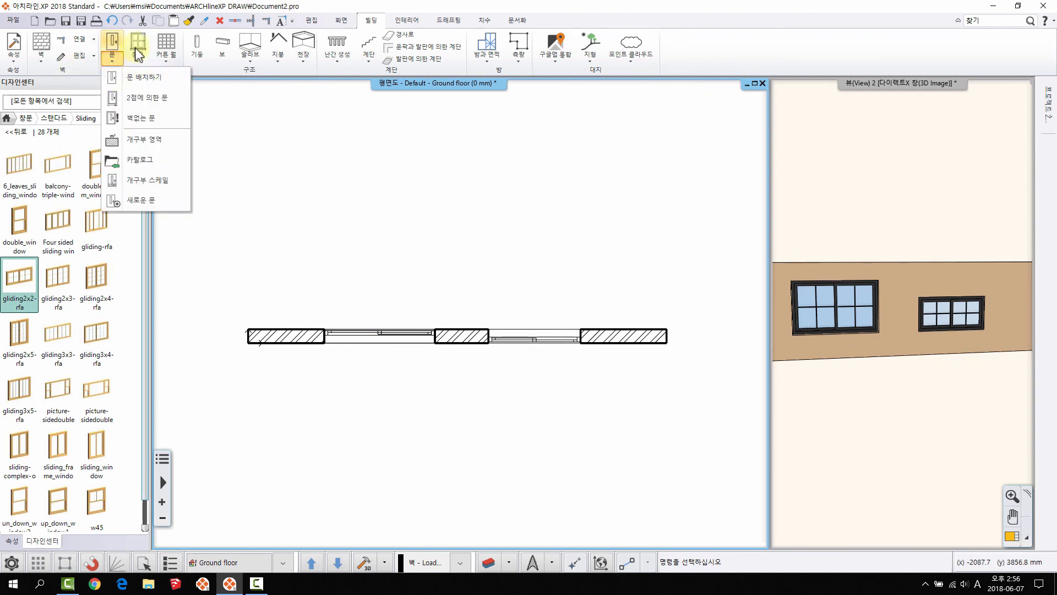
click(134, 61)
click(141, 77)
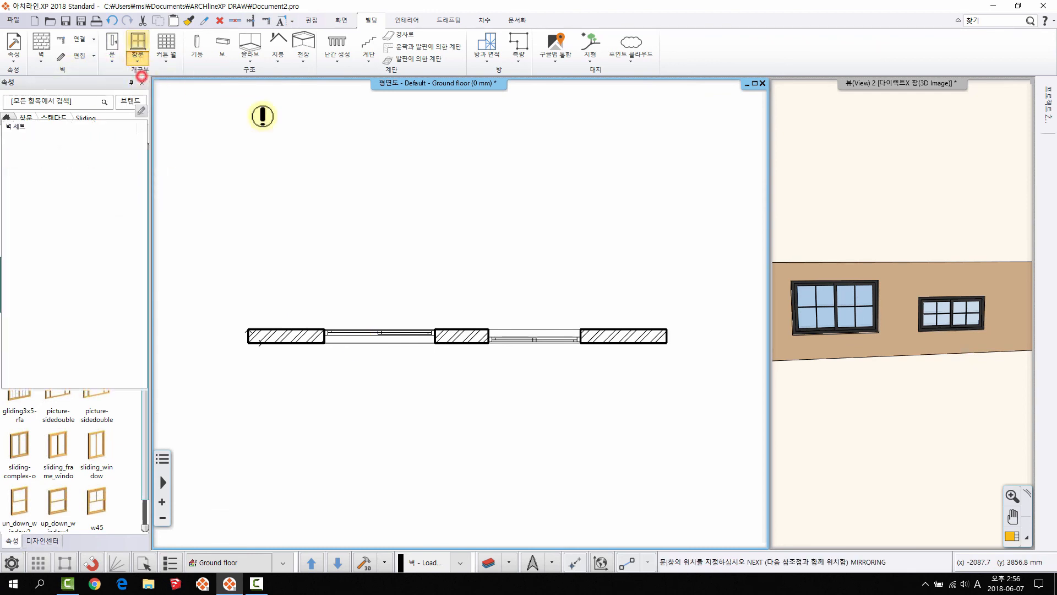
click(965, 274)
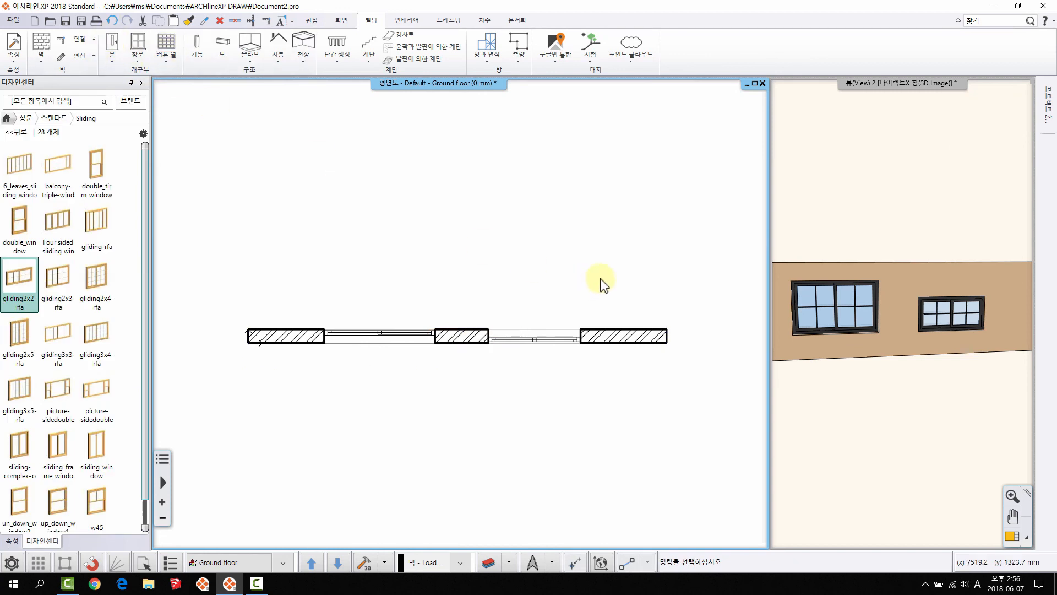
click(111, 58)
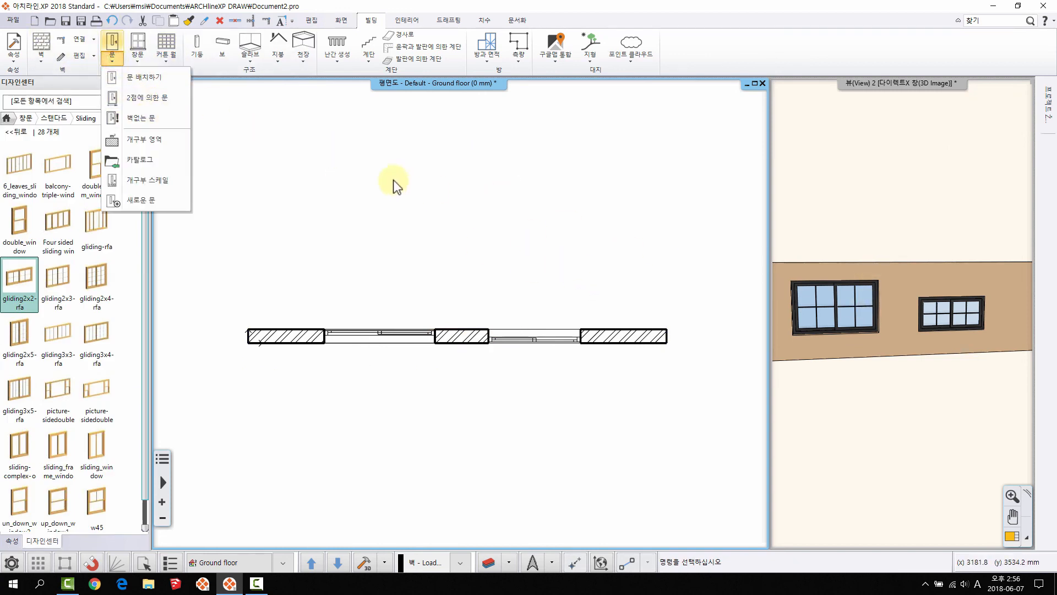
Delete the larger left window from the wall.
middle_drag(438, 170, 484, 368)
scroll(491, 359, down, 5)
middle_drag(457, 412, 440, 340)
scroll(439, 341, up, 4)
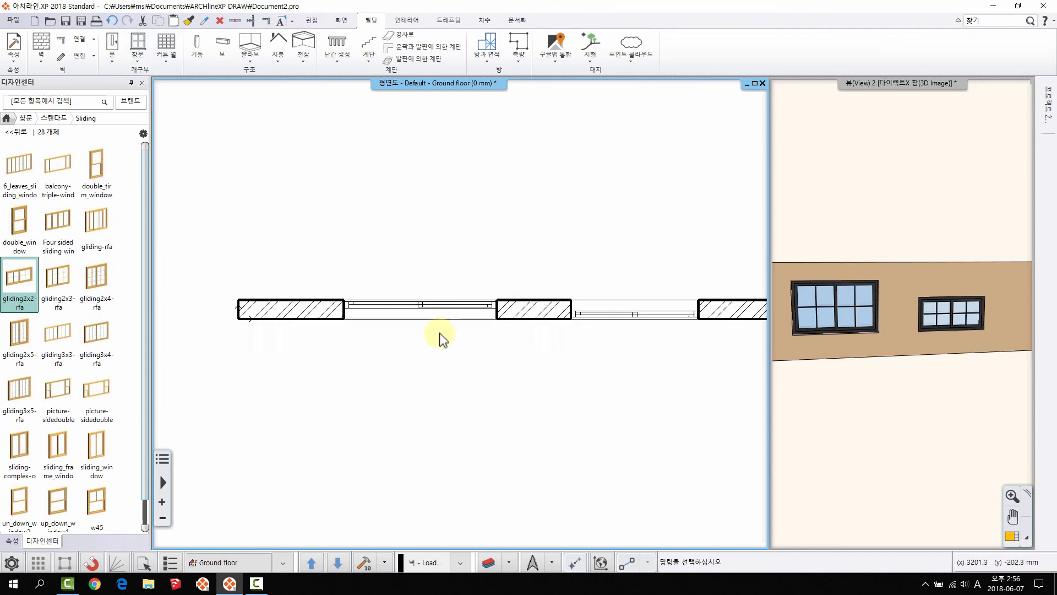
click(460, 300)
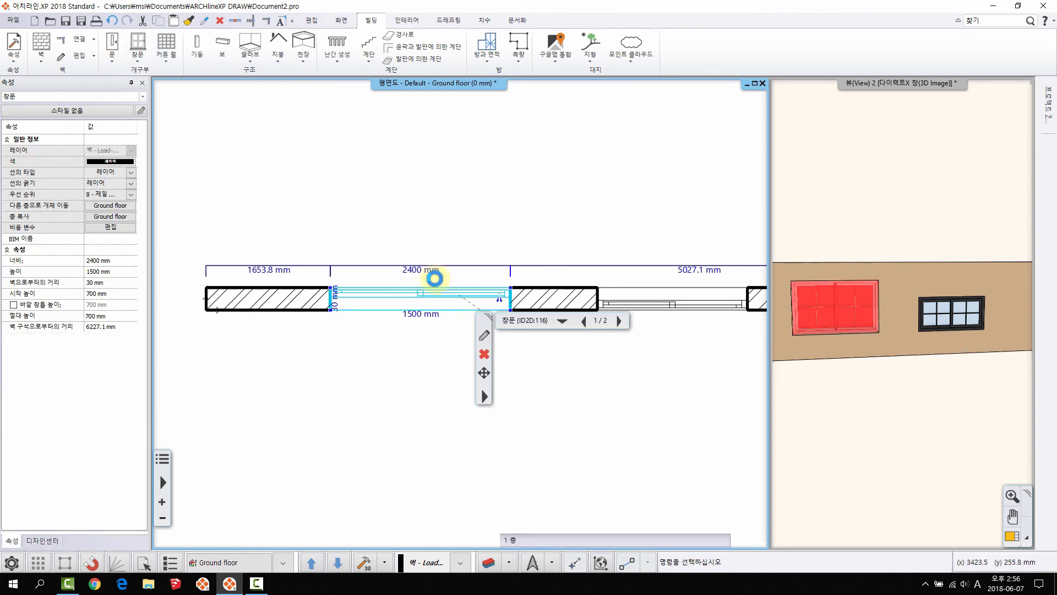
key(Delete)
Place a door by two points (2점에 의한 문), about 2310 mm wide and 1410 mm from the wall's left end, and delete it.
click(117, 69)
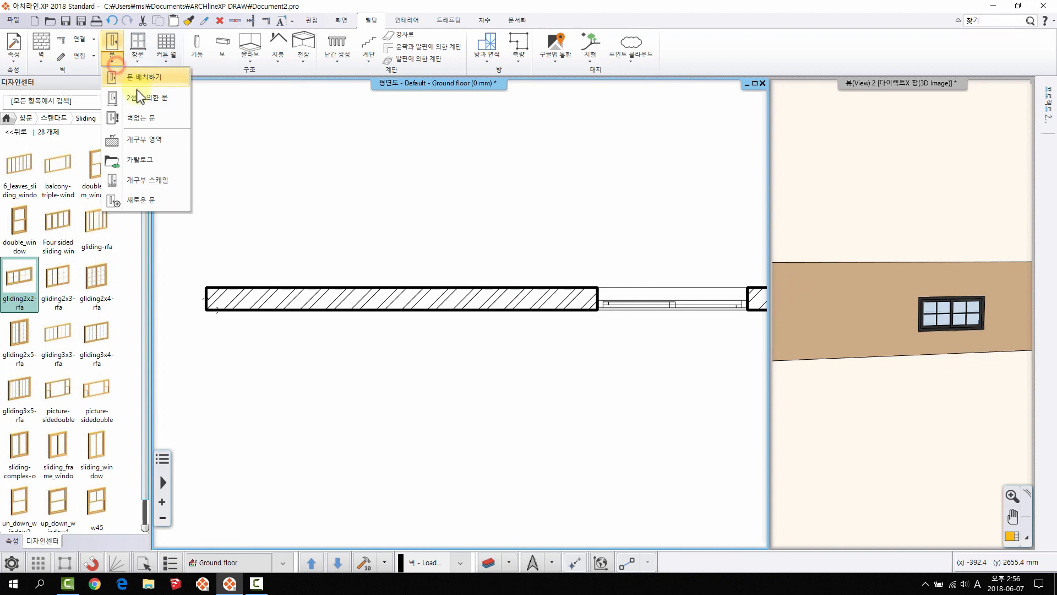
click(136, 90)
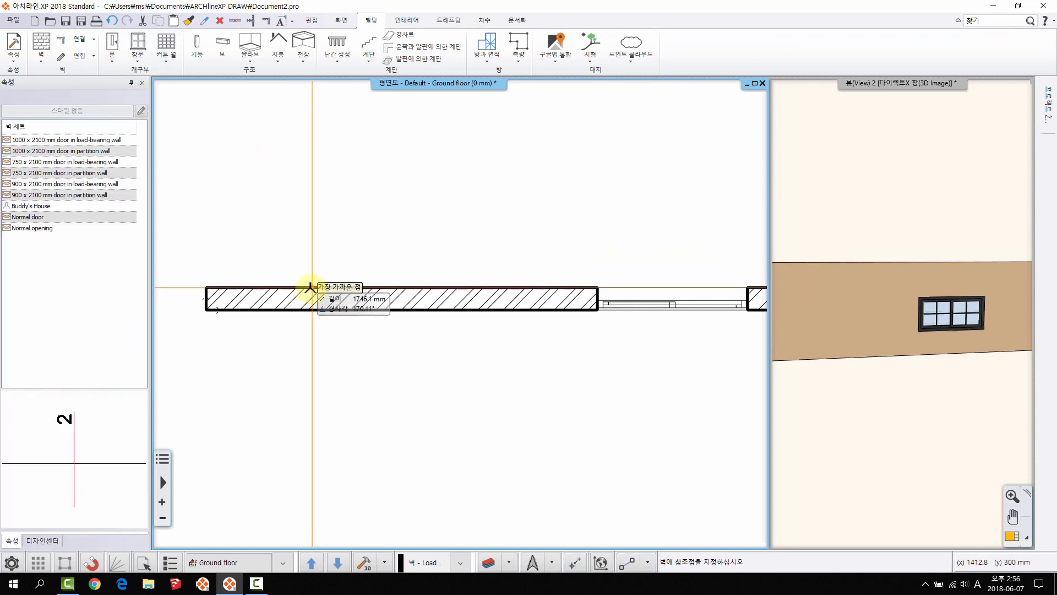
click(310, 287)
click(484, 287)
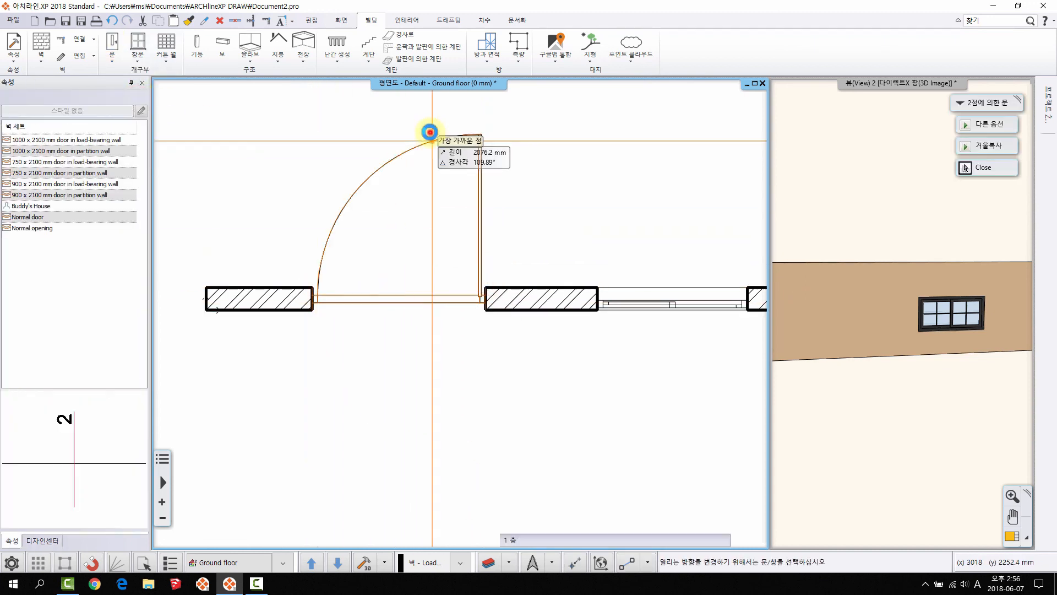
click(430, 132)
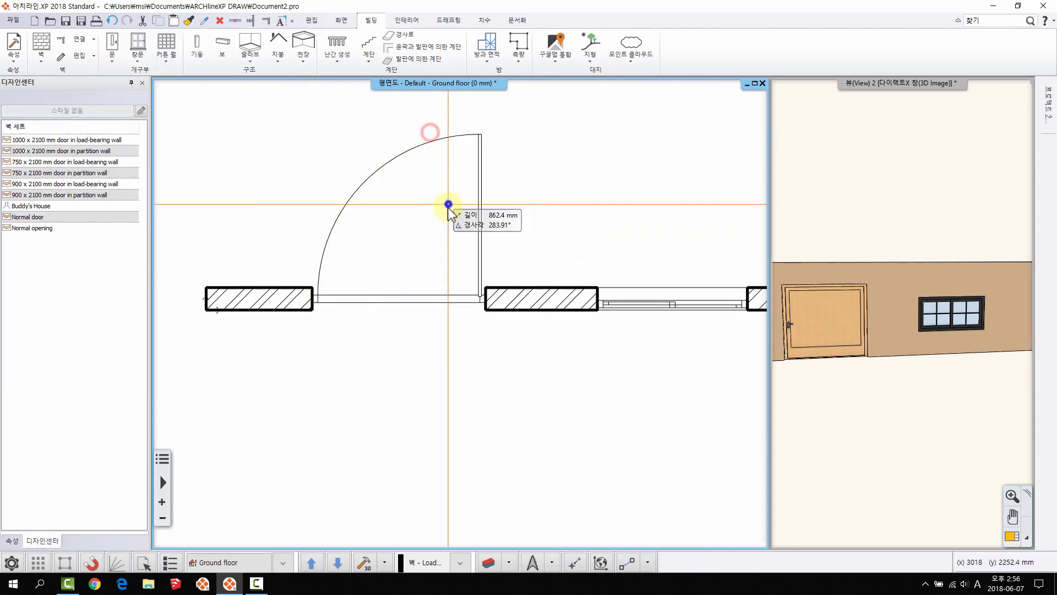
click(478, 154)
key(Delete)
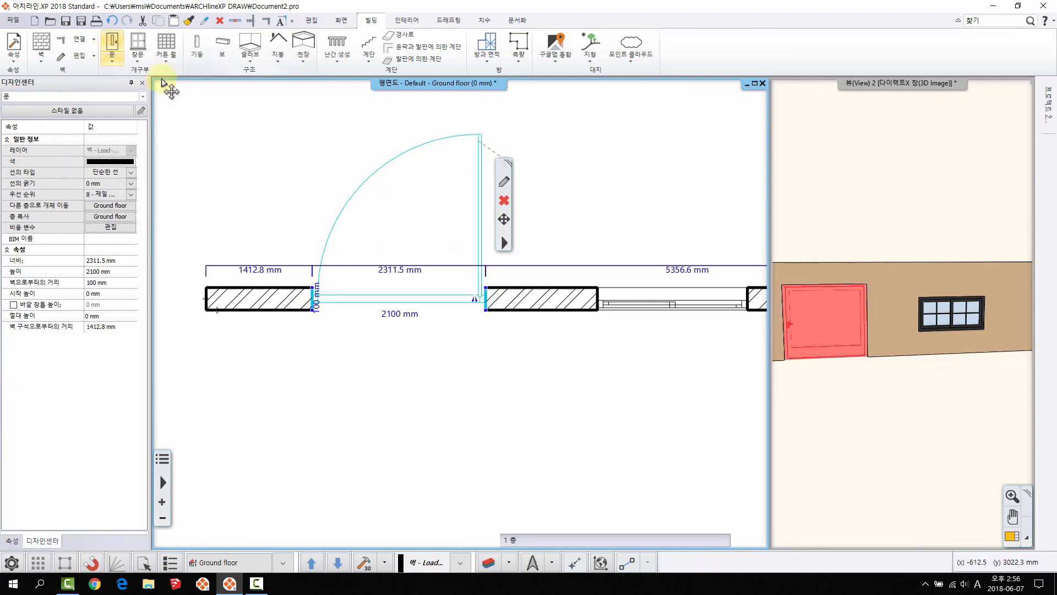
Place a 900 x 2100 mm freestanding door (벽없는 문) above the wall in the floor plan.
click(137, 57)
click(113, 55)
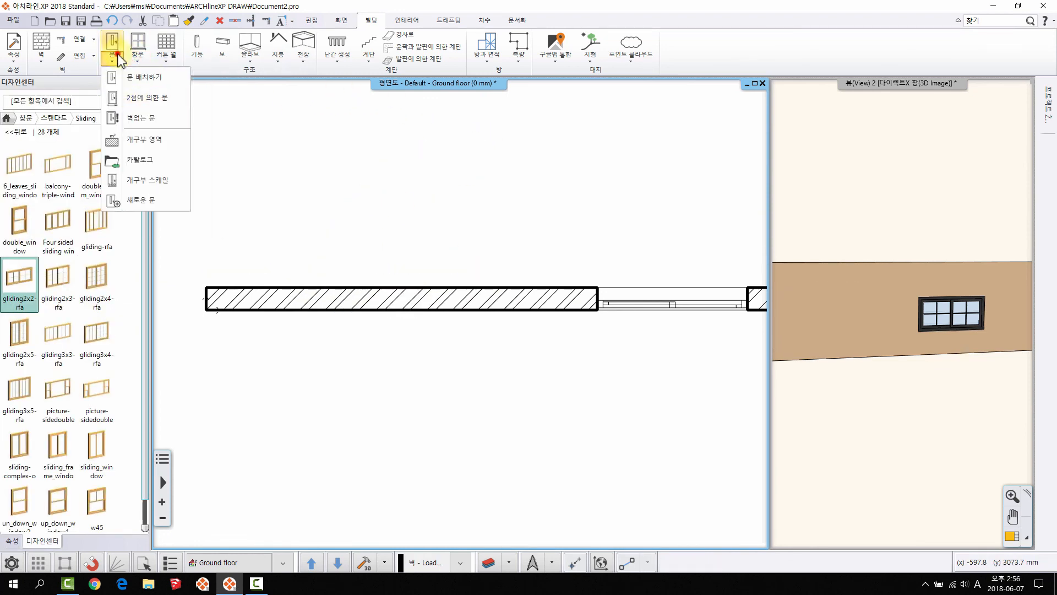
click(142, 120)
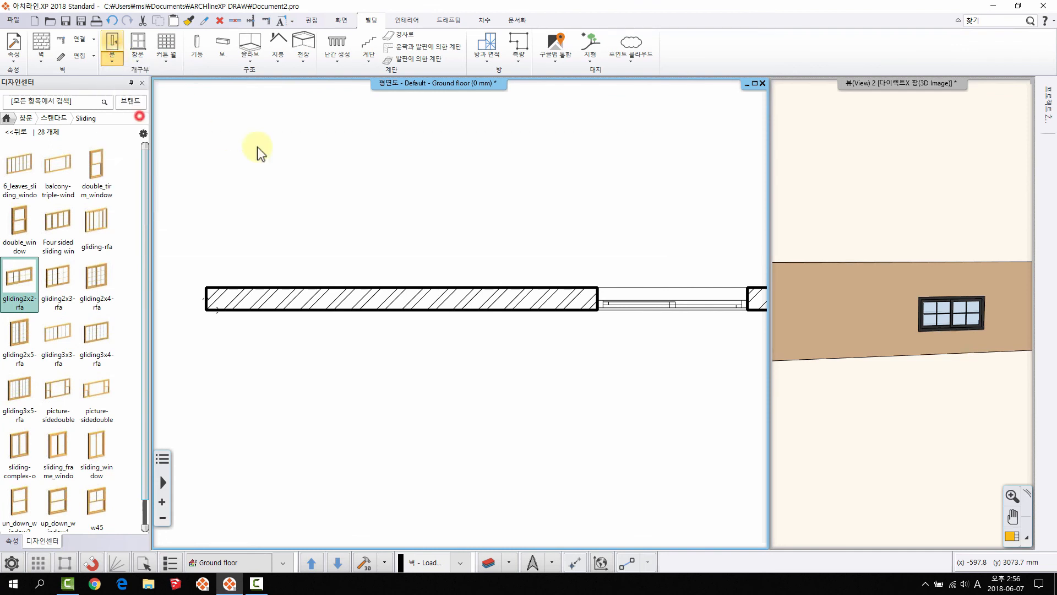
click(557, 311)
click(325, 207)
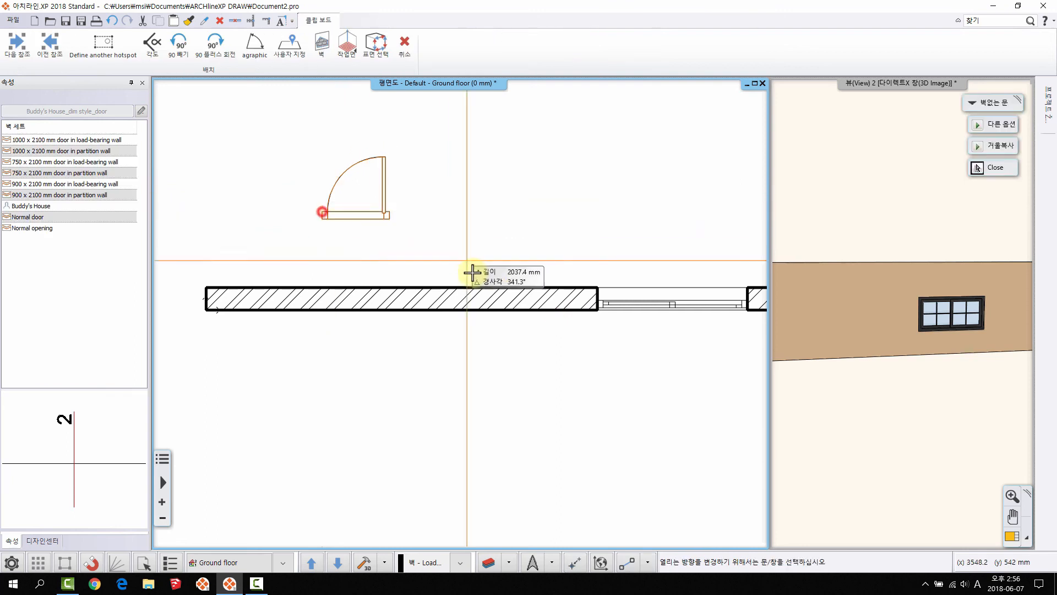
right_click(459, 259)
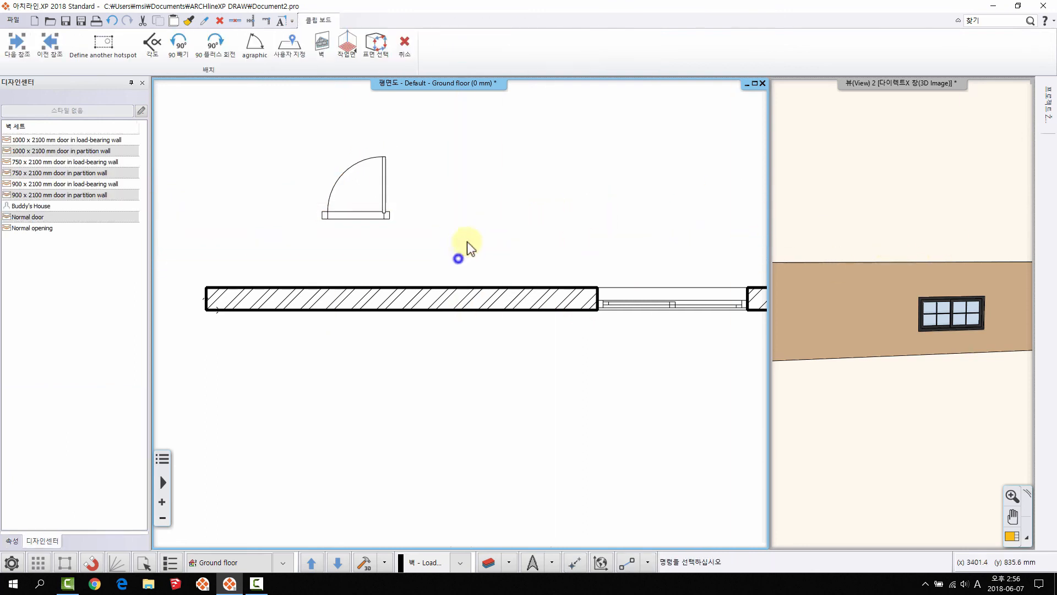
middle_drag(920, 237, 857, 360)
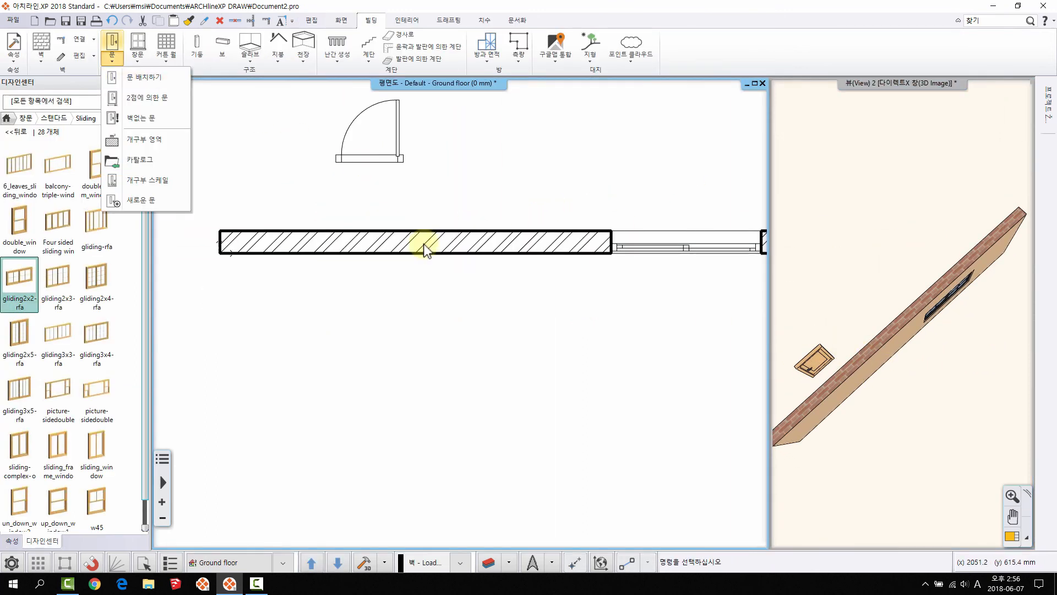
click(511, 215)
click(535, 228)
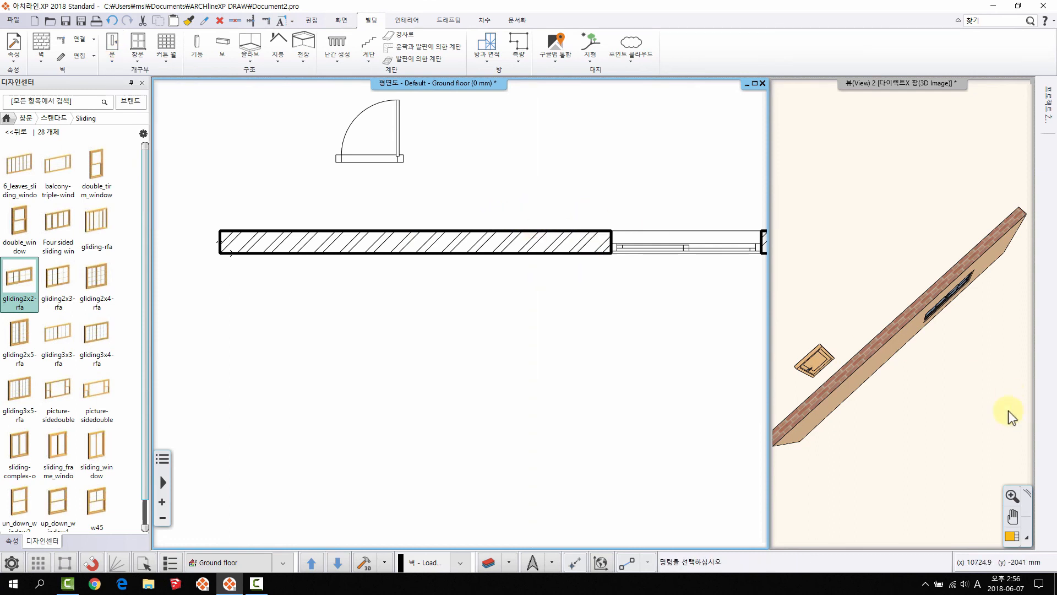
Delete the freestanding door behind the wall.
middle_drag(1009, 411, 844, 358)
click(806, 309)
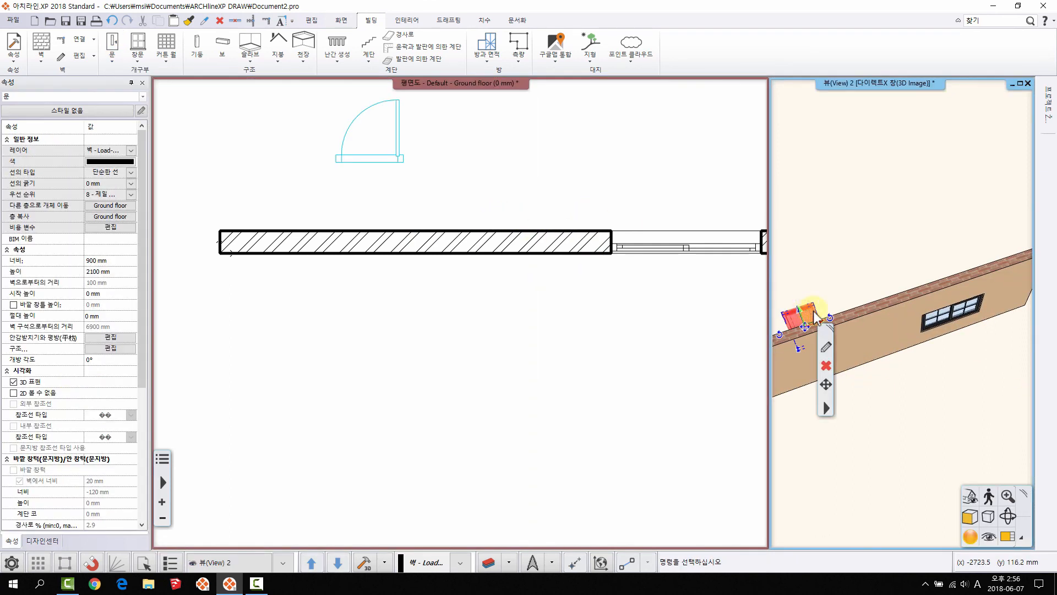
key(Delete)
middle_drag(775, 282, 857, 284)
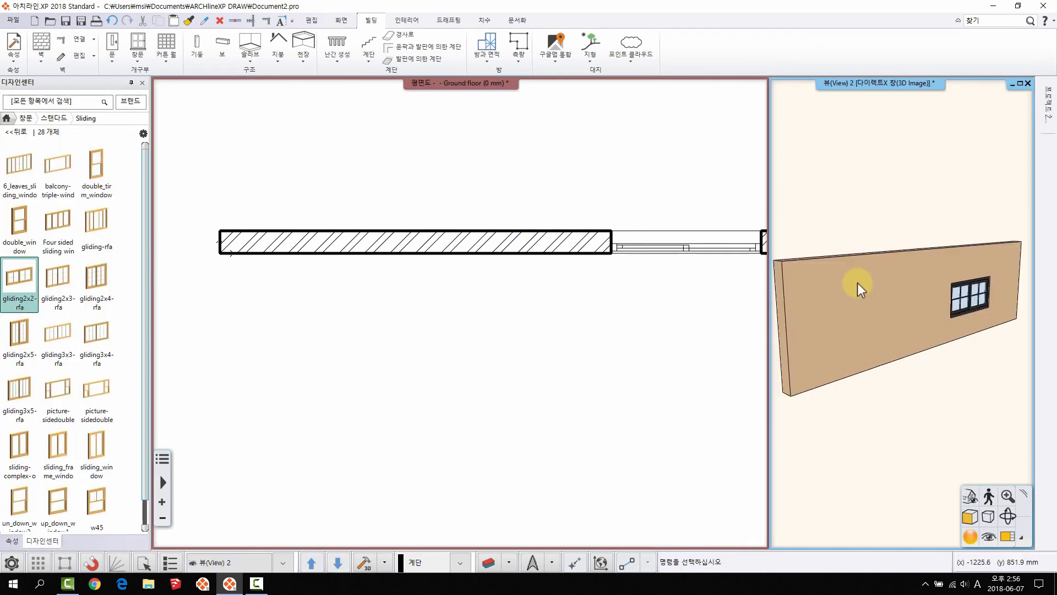
Place a sliding_frame_window in the wall, aligned to its inner side, about 1466 mm from the wall's left end.
click(210, 305)
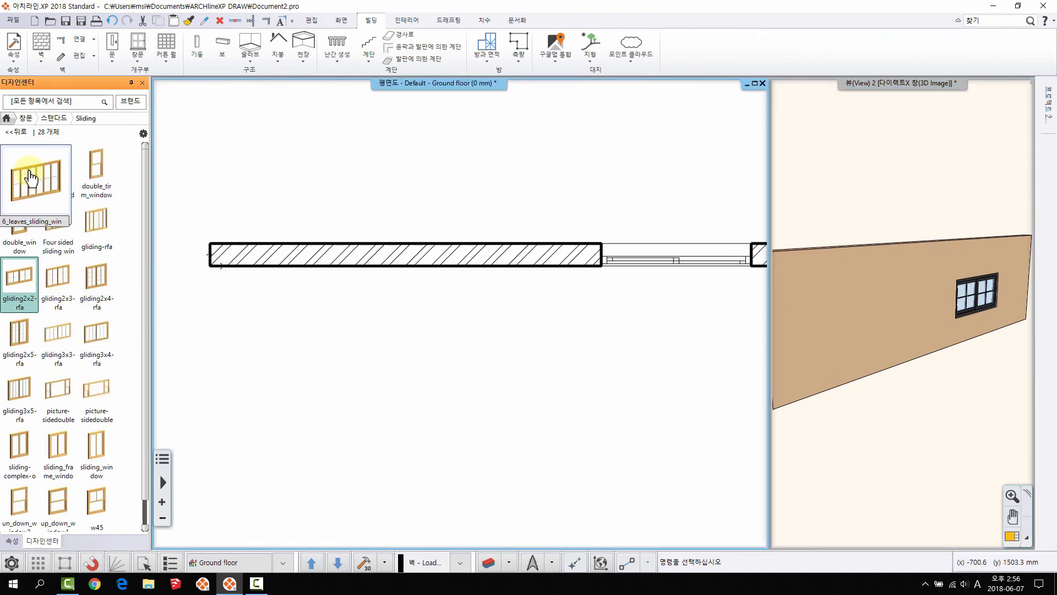
mouse_move(79, 237)
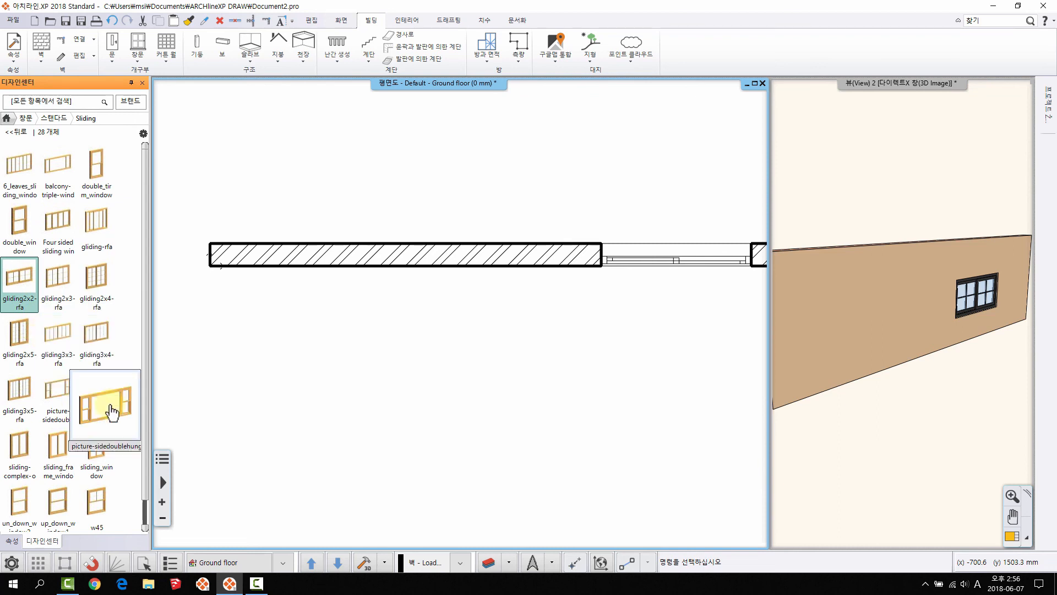
mouse_move(63, 469)
drag(64, 465, 190, 342)
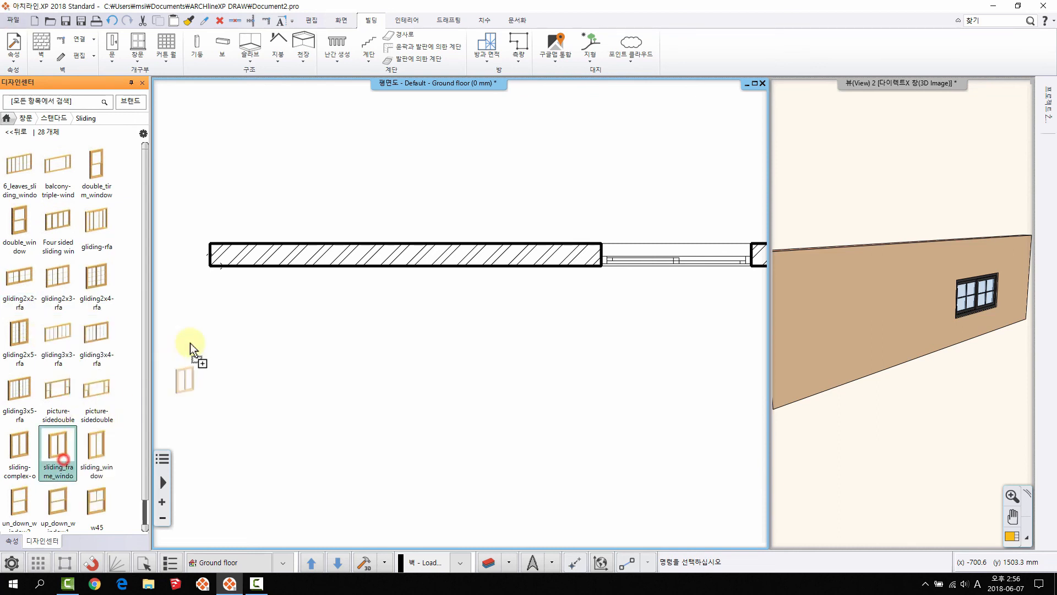
drag(331, 247, 332, 246)
click(354, 263)
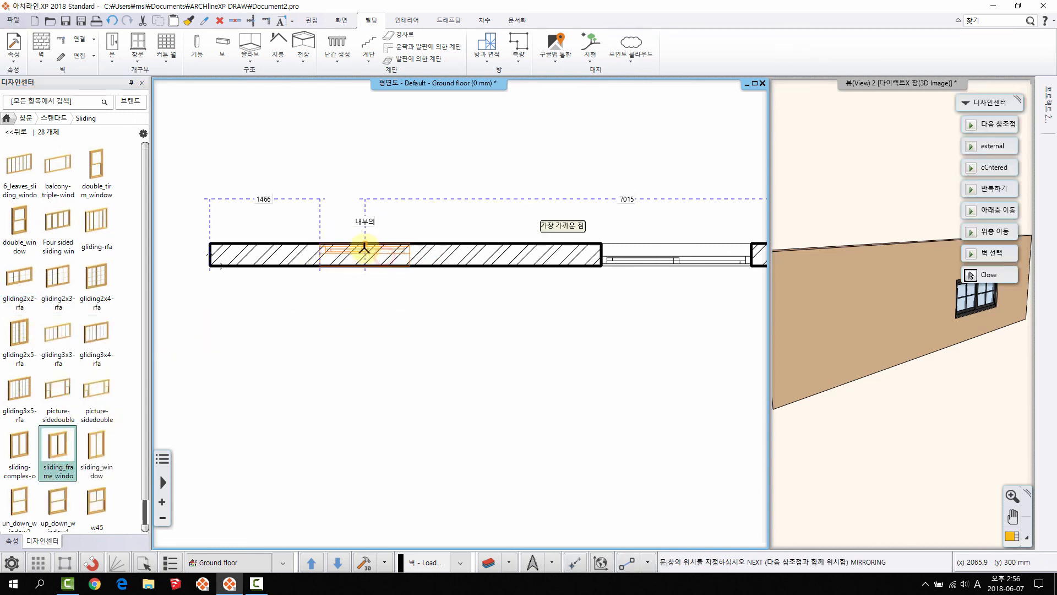
click(366, 247)
right_click(363, 278)
right_click(364, 279)
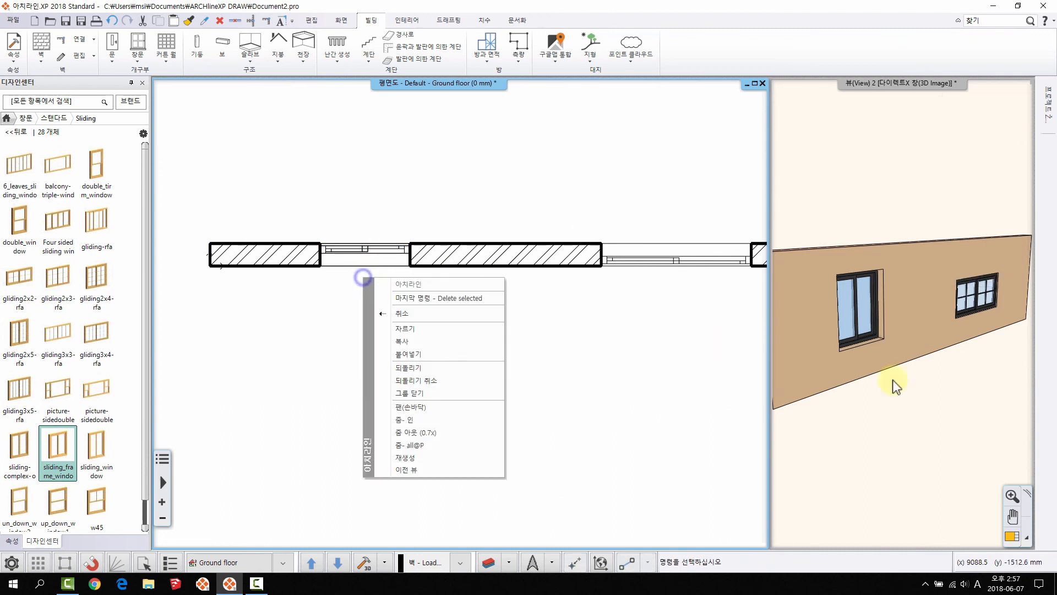
Place a freestanding window (벽 없는 창문) inside the wall's left opening, on its outer side beside the existing sliding window.
middle_drag(894, 382, 931, 382)
click(138, 57)
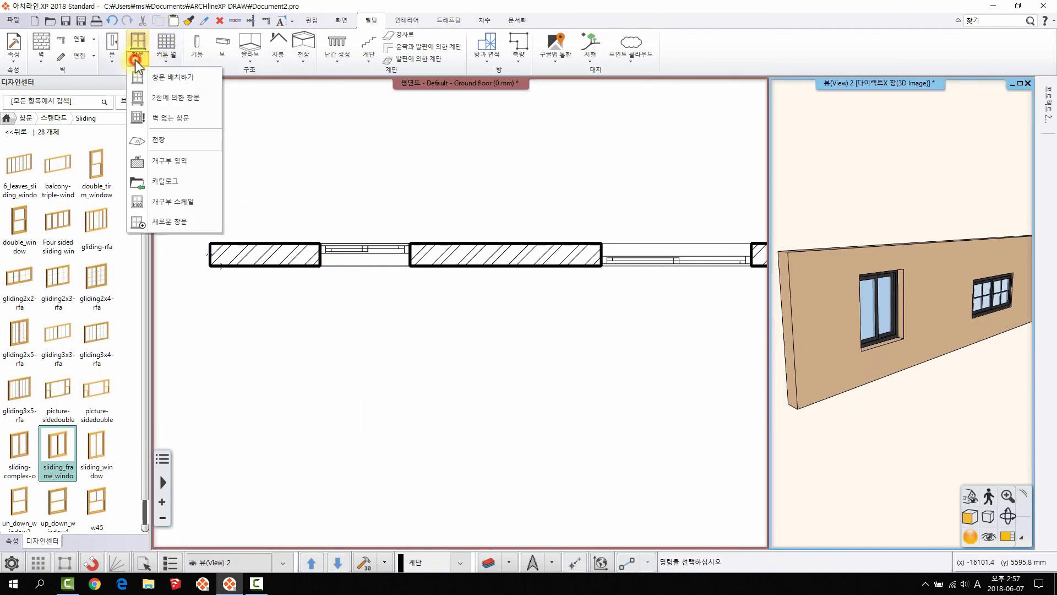
click(161, 117)
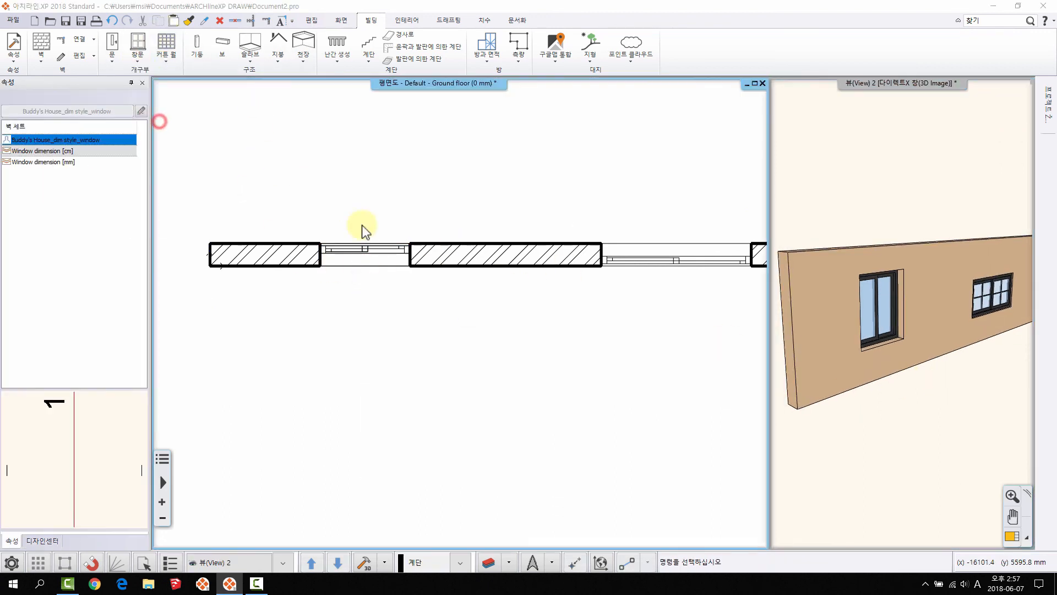
click(561, 309)
scroll(402, 324, up, 5)
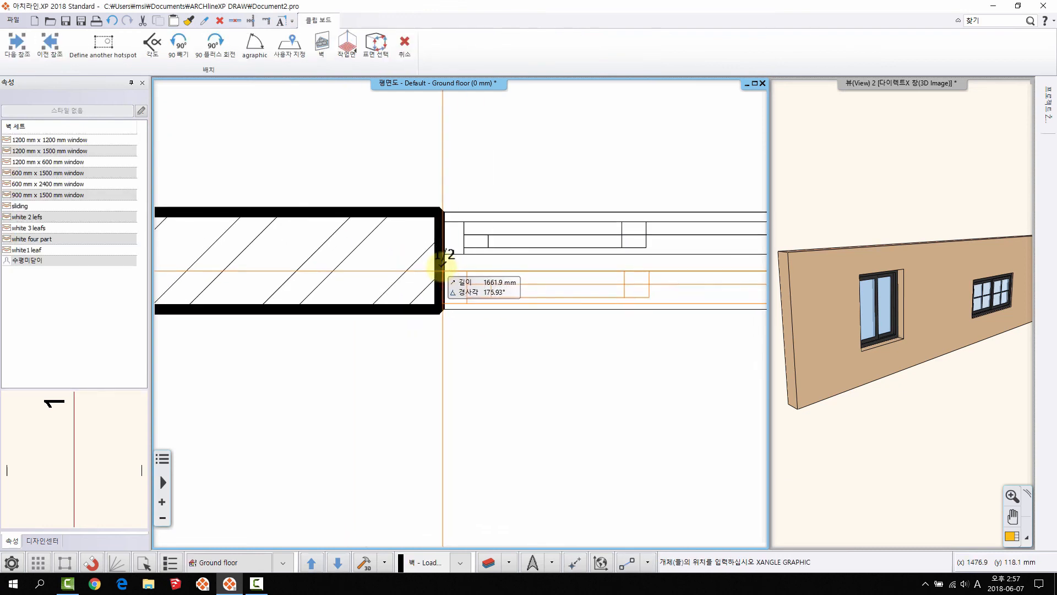
click(441, 267)
right_click(433, 349)
scroll(411, 370, down, 5)
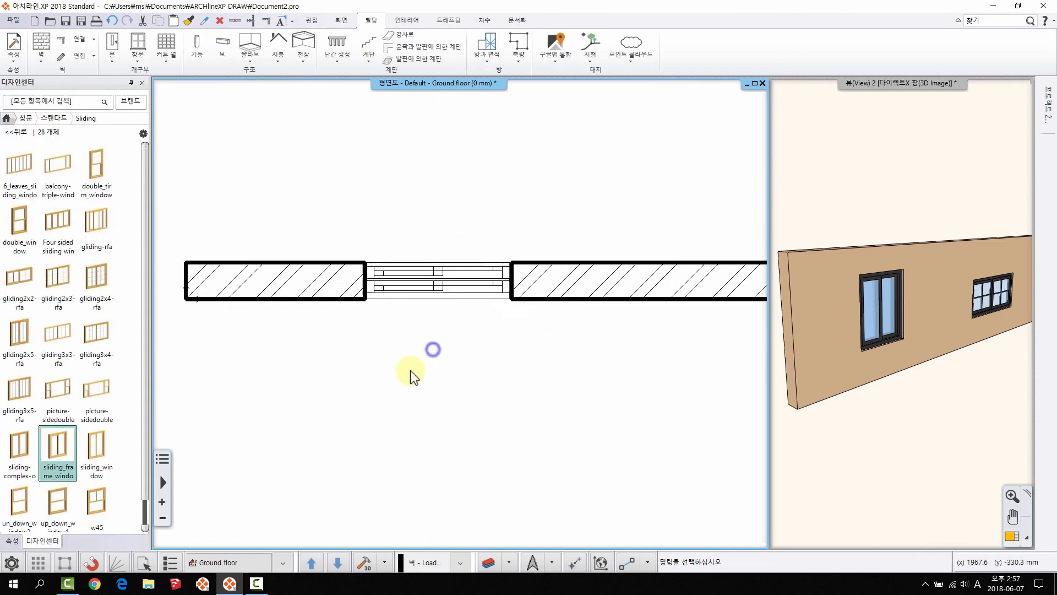
middle_drag(345, 359, 206, 351)
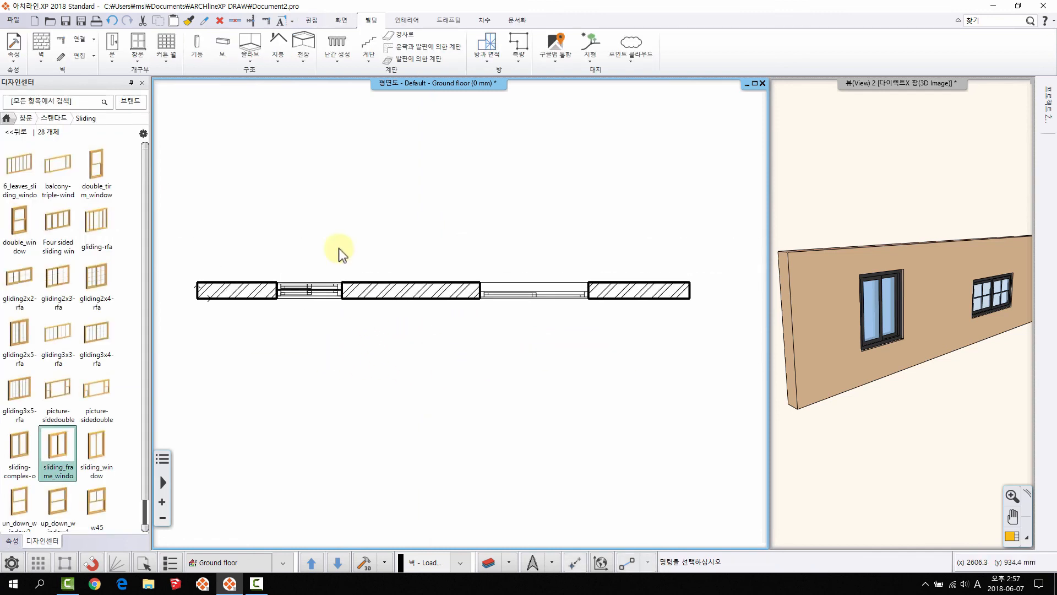
Place a door in the wall between the two windows, 3640 mm from the wall's left end, swinging toward the inner side (내부의).
click(113, 49)
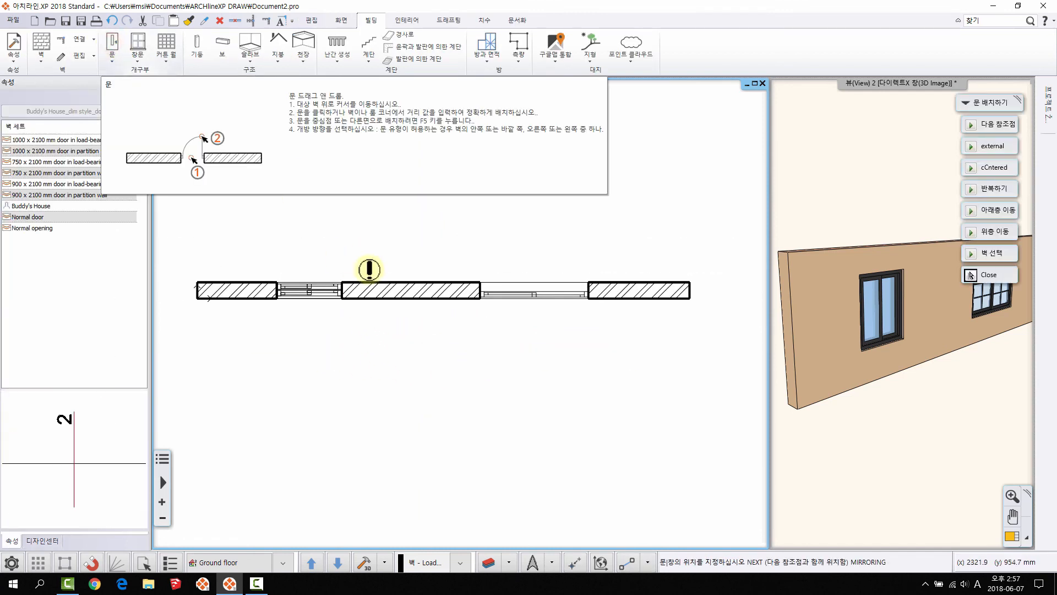
click(435, 279)
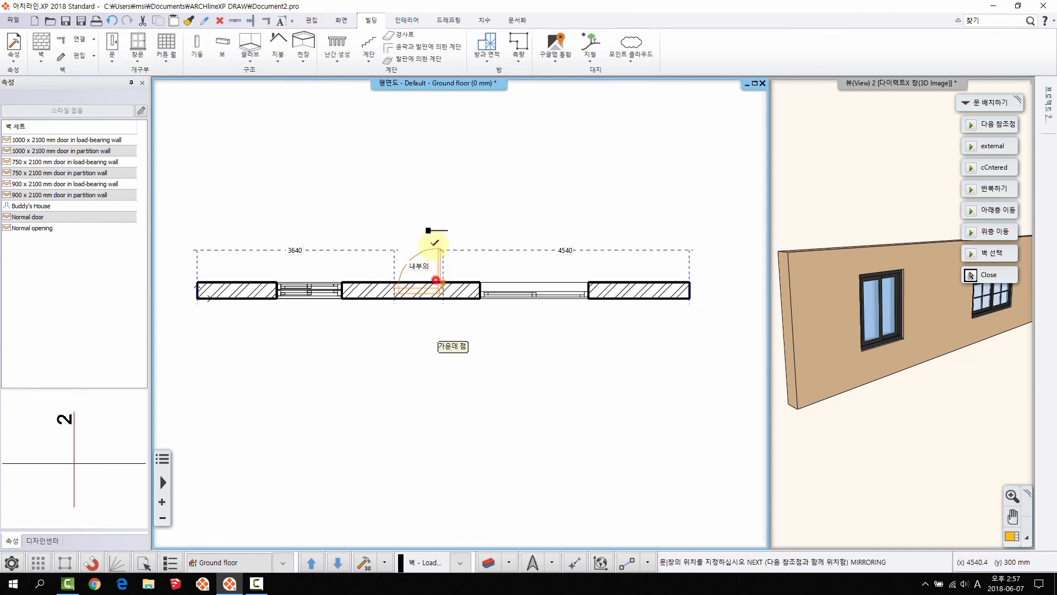
click(435, 232)
right_click(468, 248)
middle_drag(413, 288, 450, 263)
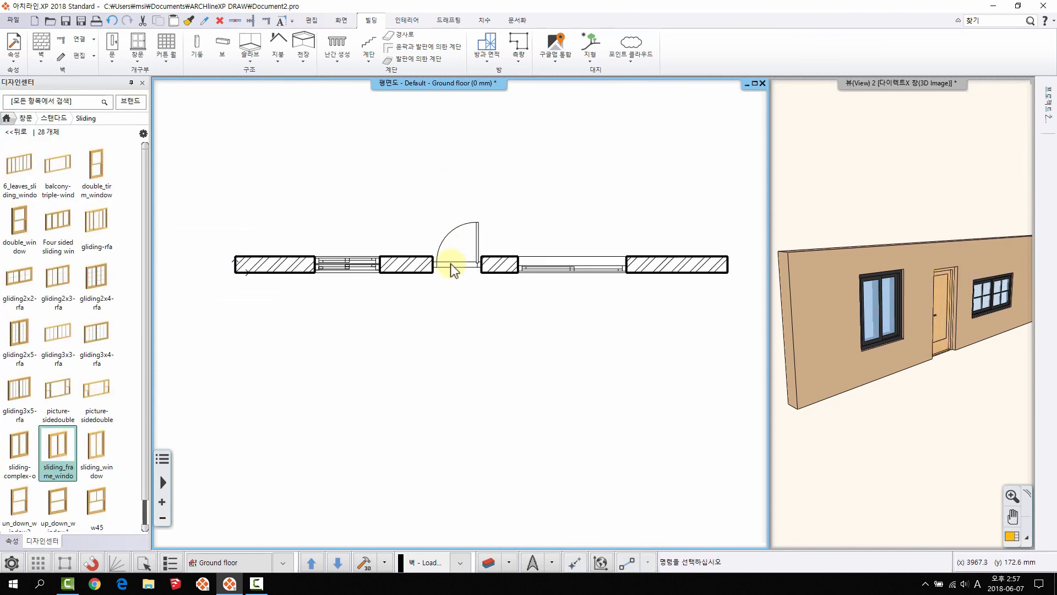
scroll(431, 218, up, 3)
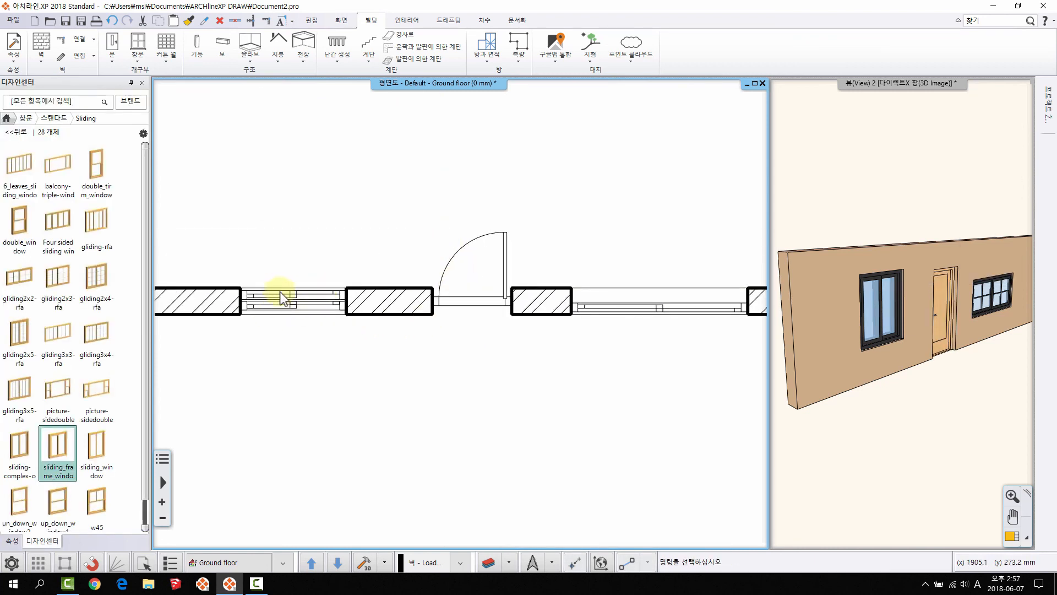
middle_drag(280, 224, 253, 221)
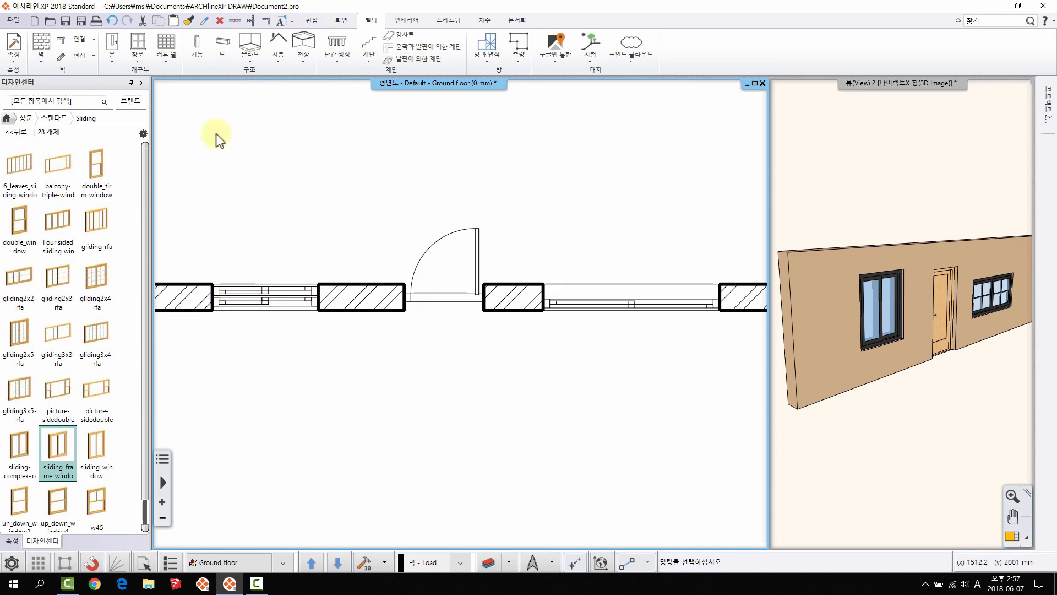
Set the opening scale (개구부 스케일) to 1:20 and examine the door and window details in the floor plan.
click(117, 59)
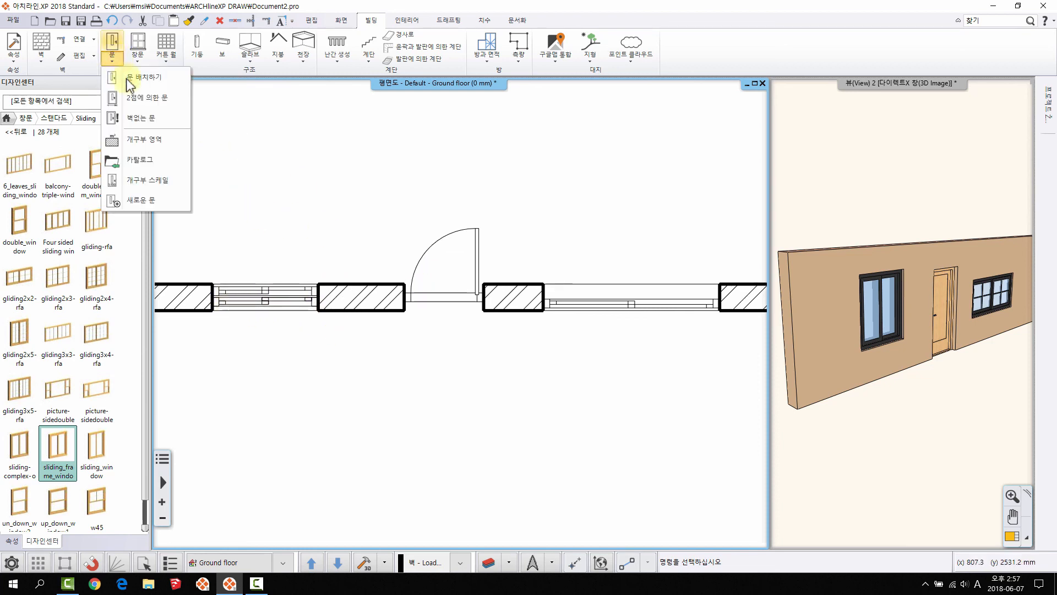
click(138, 180)
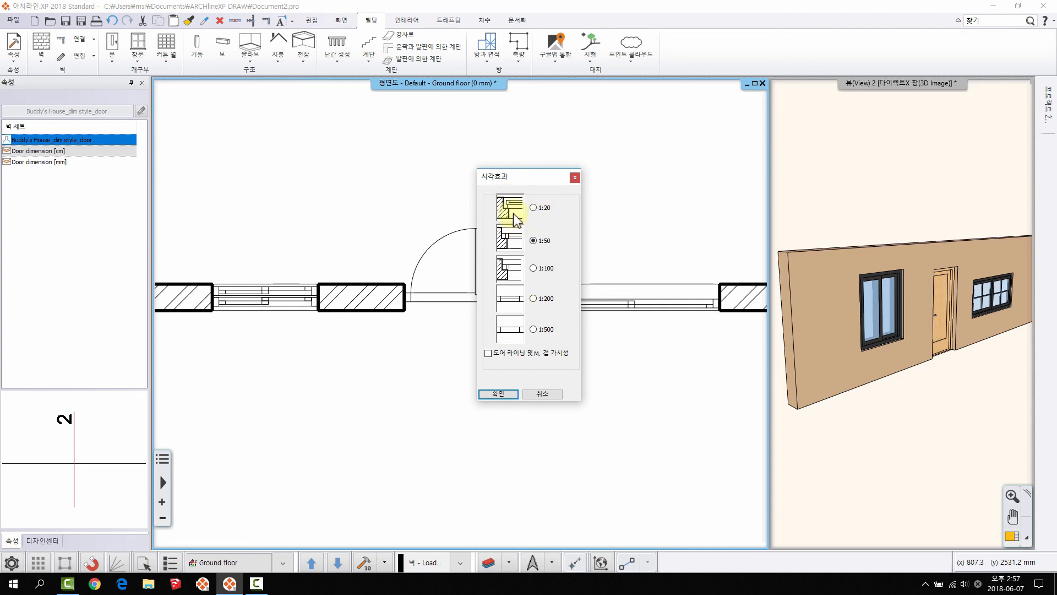
click(534, 207)
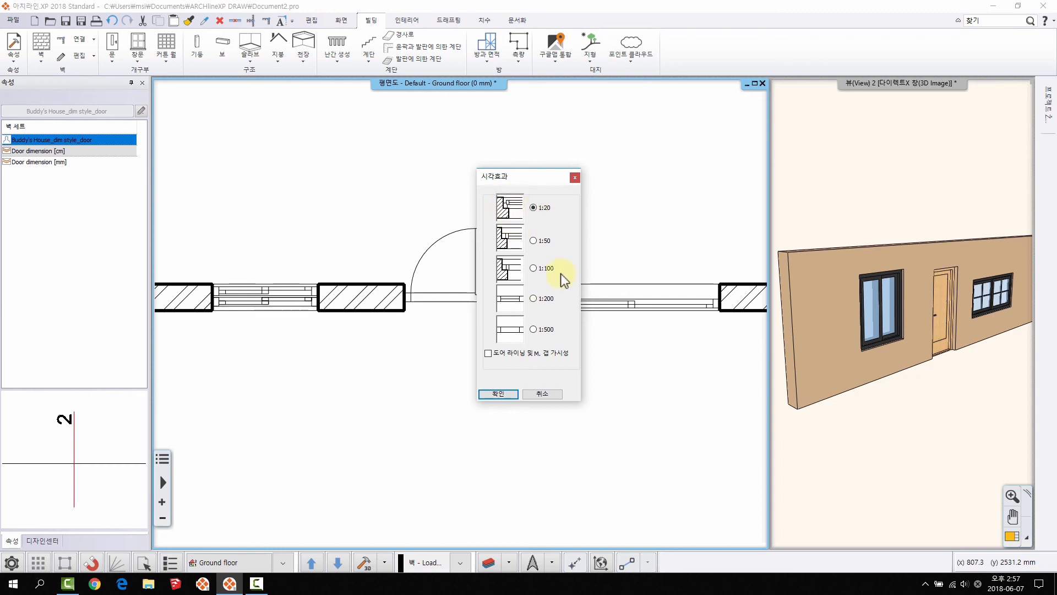
click(505, 395)
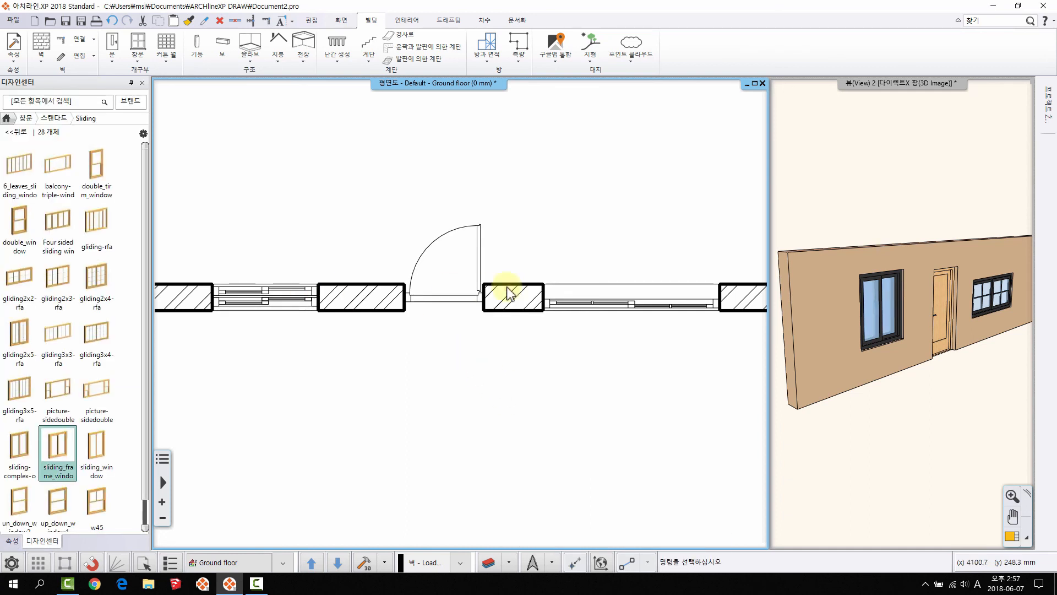
middle_drag(534, 320, 544, 311)
scroll(590, 306, up, 3)
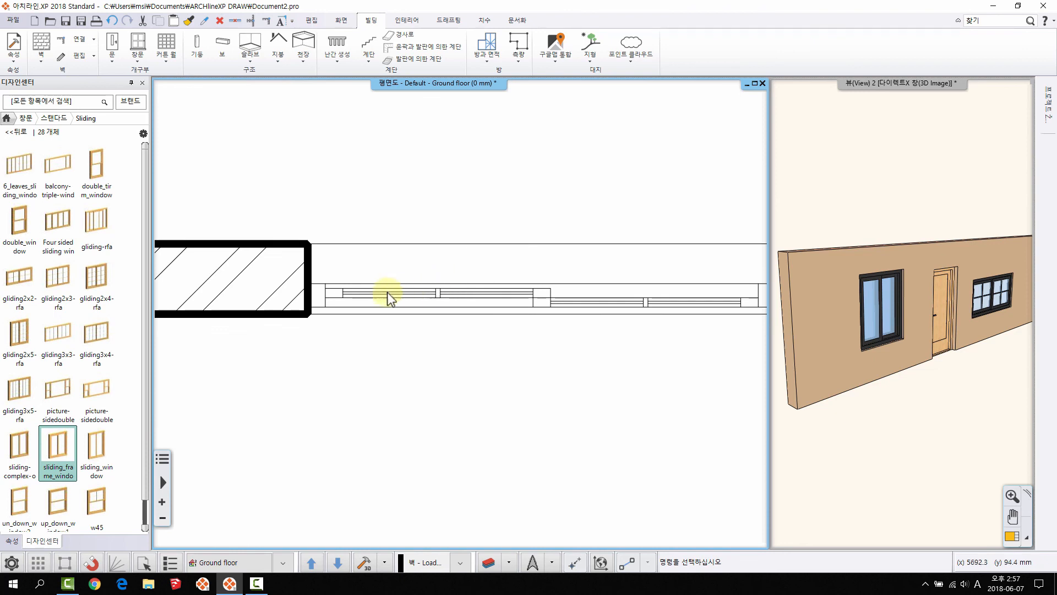
scroll(391, 298, down, 3)
middle_drag(304, 270, 356, 209)
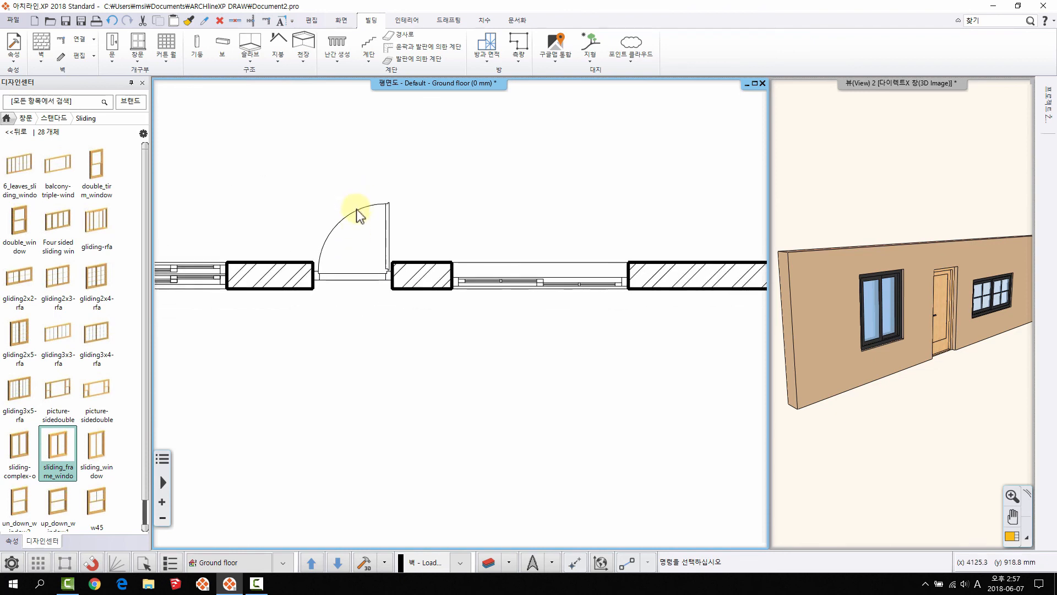
right_click(356, 210)
click(378, 231)
click(285, 176)
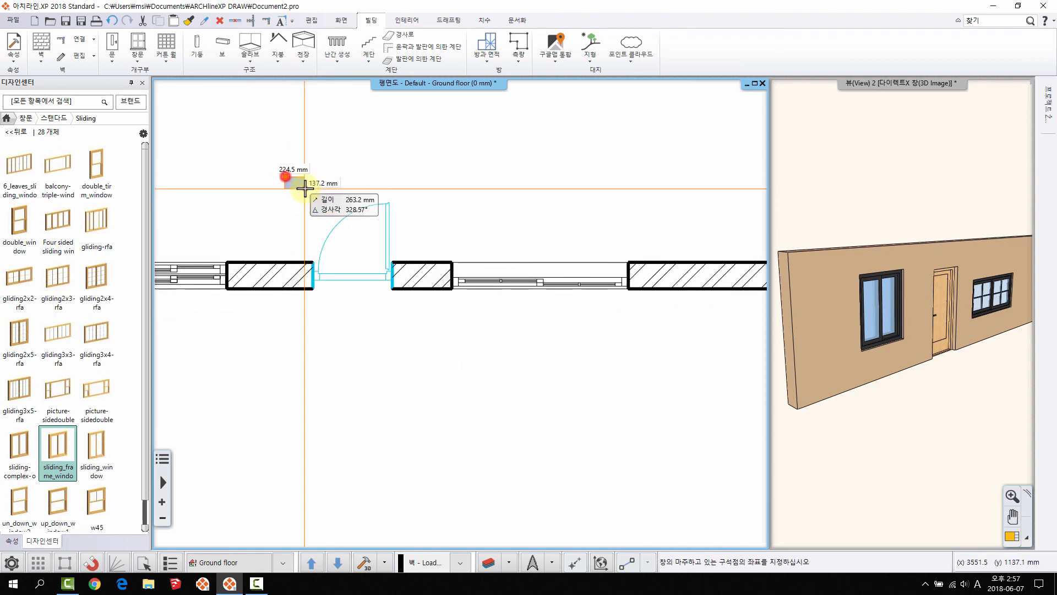
click(304, 188)
Set the opening scale (개구부 스케일) for the doors and windows to 1:100.
click(141, 58)
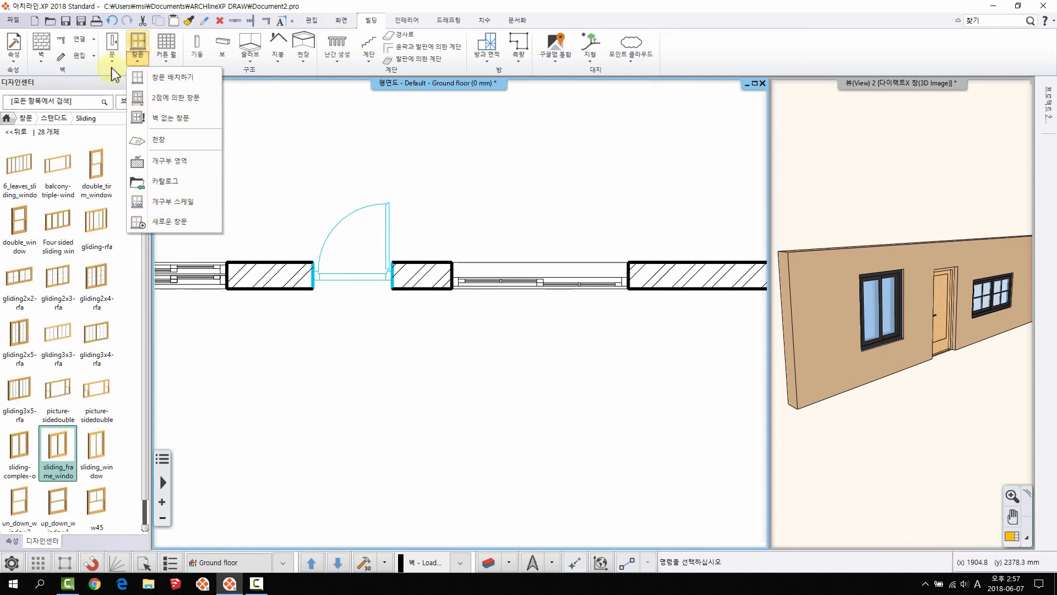
click(204, 202)
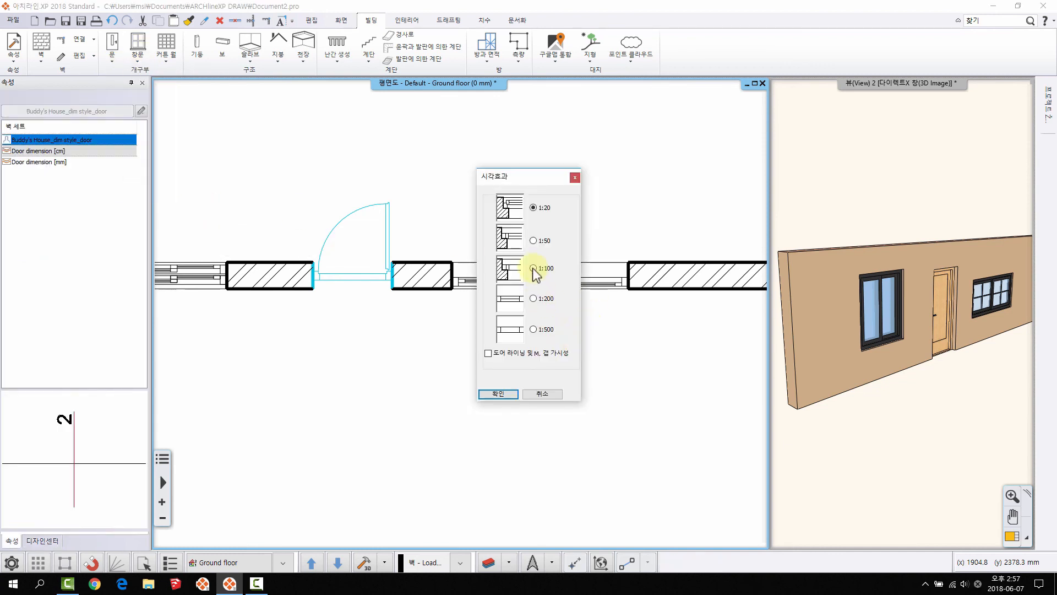
click(533, 267)
click(498, 393)
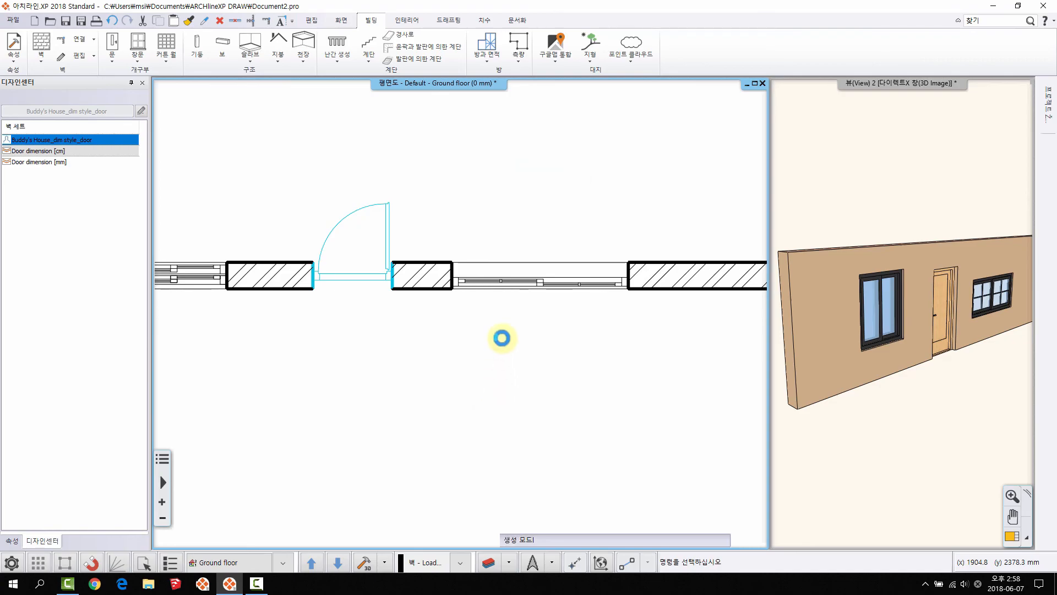